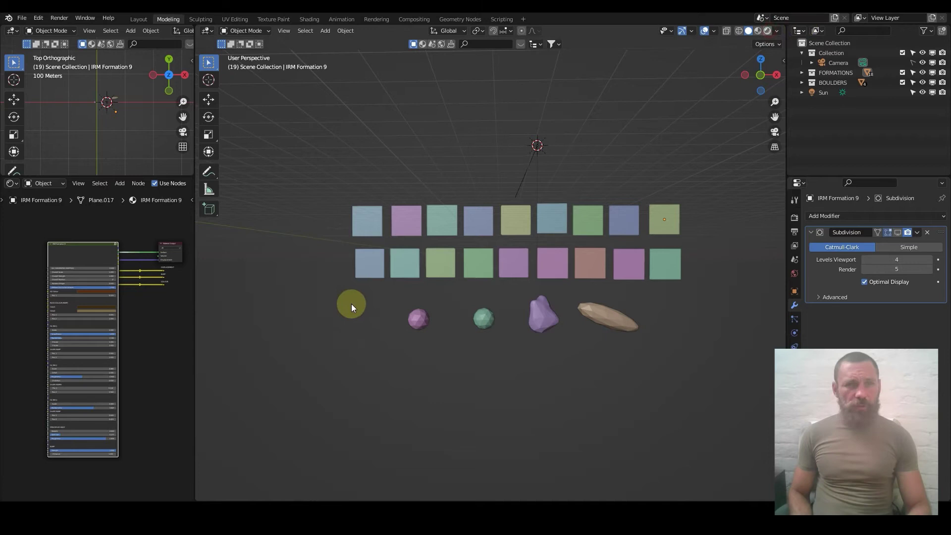
- Zoom the rendered viewport in and out over the formation tiles and boulders
scroll(64, 317, up, 3)
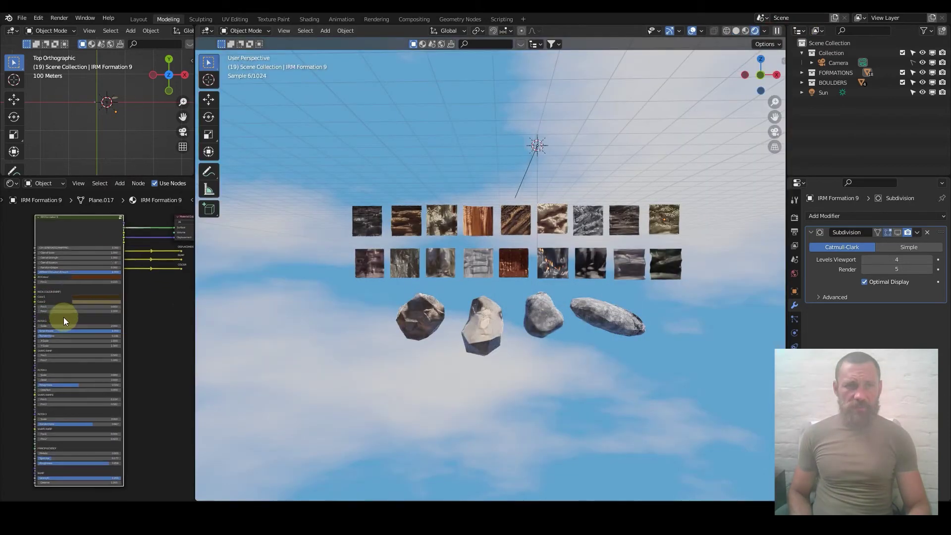
scroll(531, 263, up, 3)
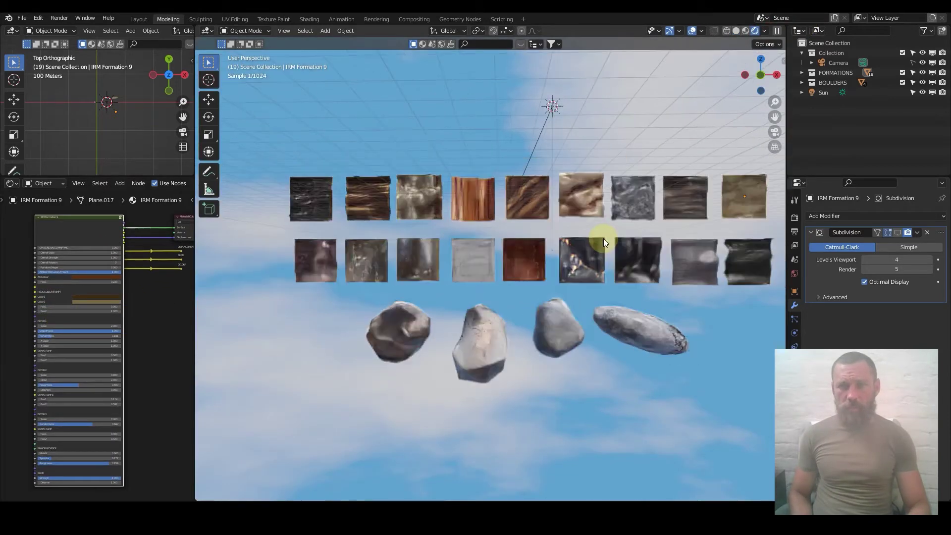
scroll(604, 241, down, 2)
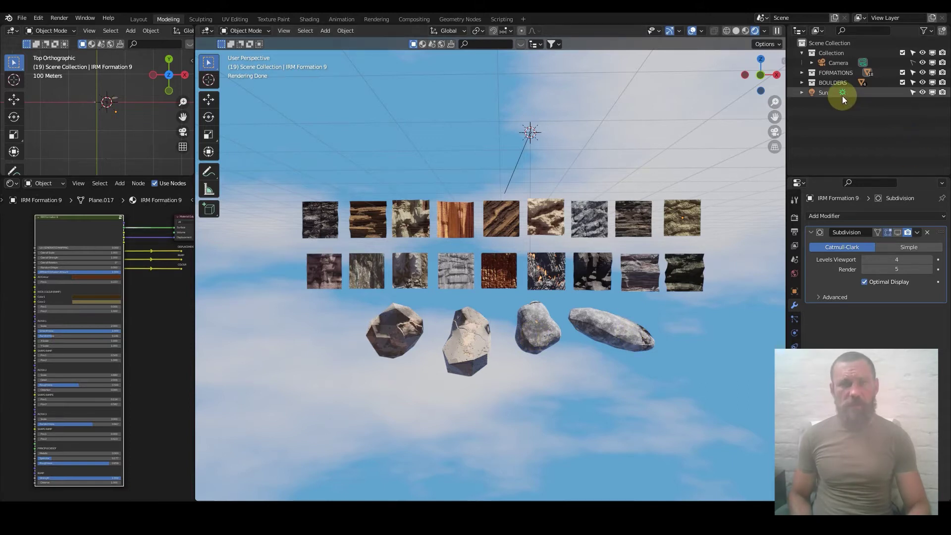
- Expand and collapse the FORMATIONS and BOULDERS collections in the Outliner
click(803, 73)
click(802, 73)
click(820, 84)
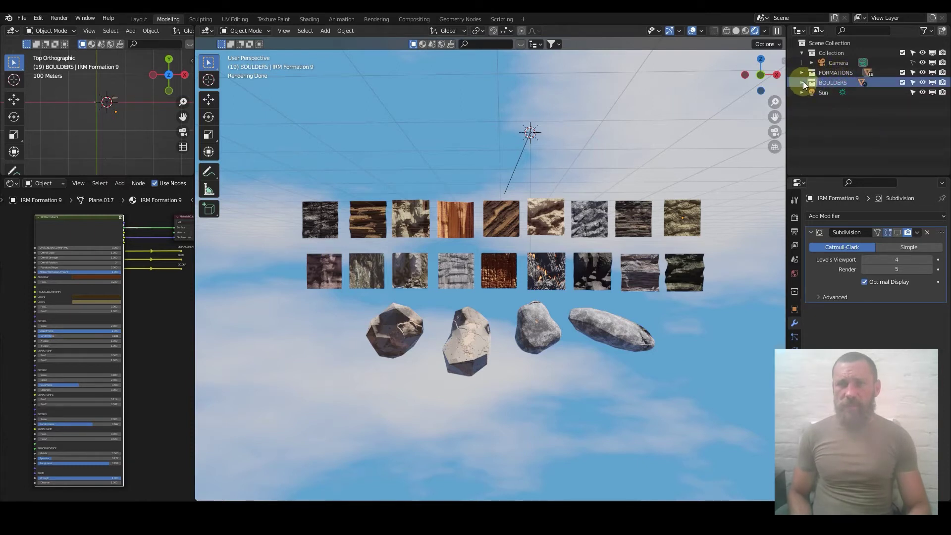
click(803, 83)
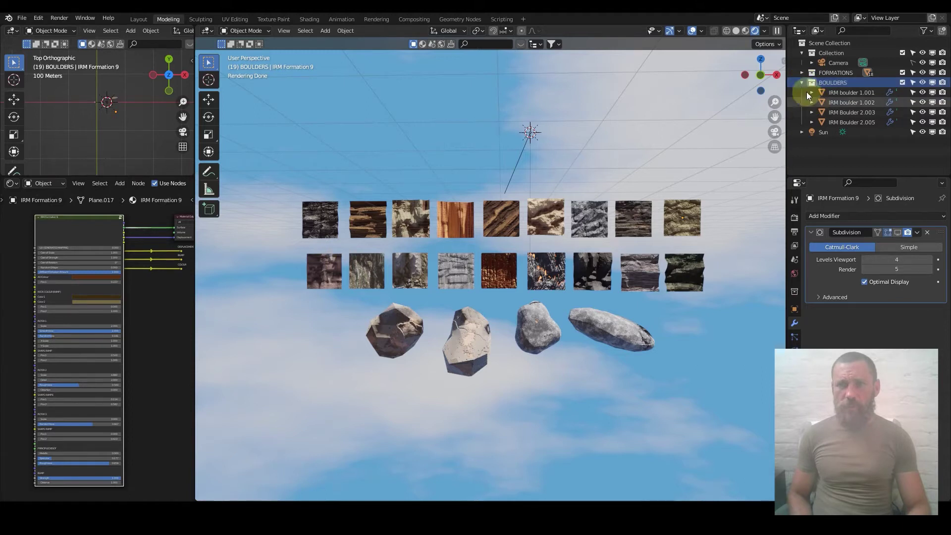
click(802, 83)
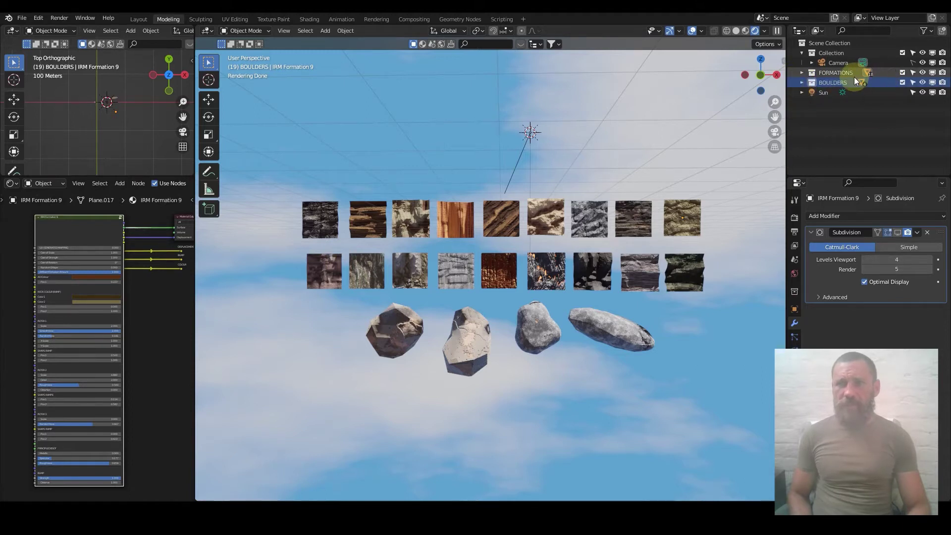
- Copy IRM Formation 1's extra shader nodes and paste them onto IRM Formation 12
click(319, 226)
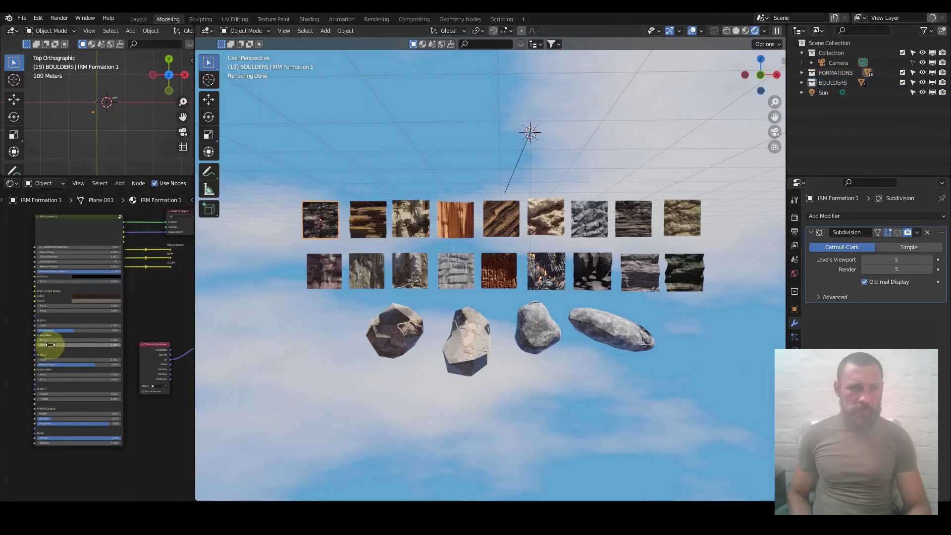
scroll(111, 329, down, 5)
drag(152, 367, 94, 329)
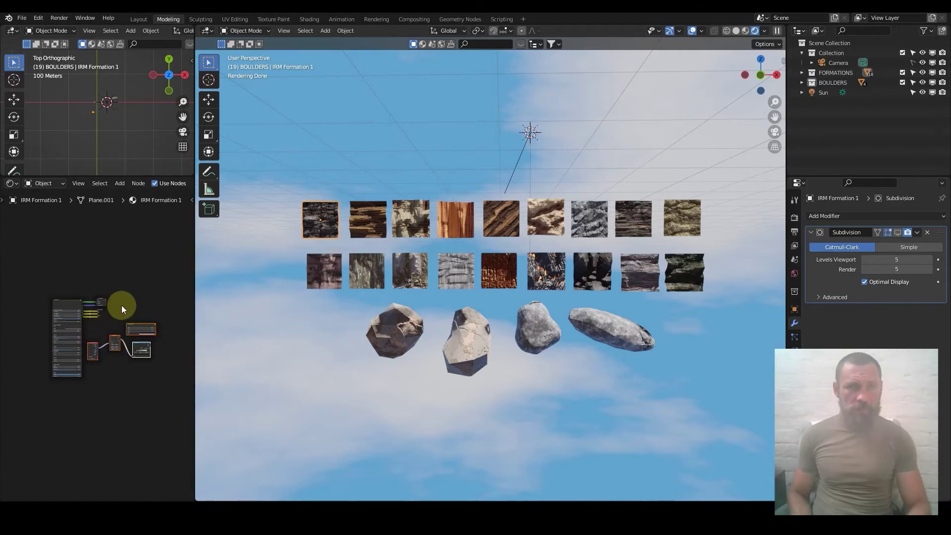
key(x)
click(396, 270)
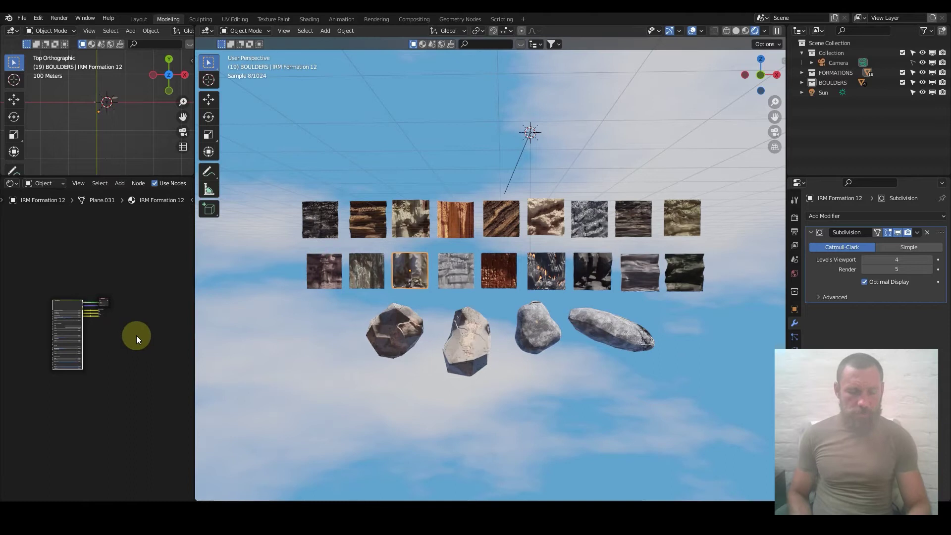
key(ctrl+v)
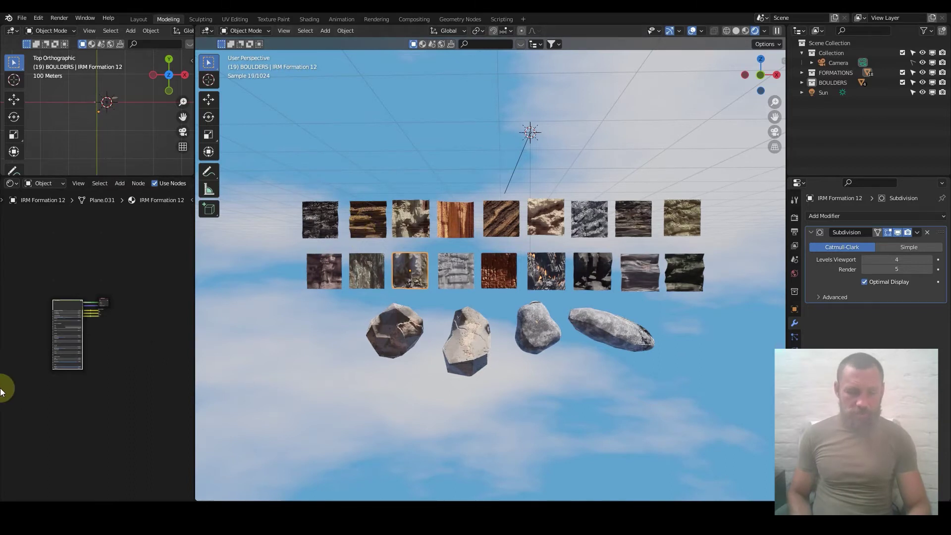
- Paste the four copied nodes into IRM Formation 12's node tree
click(328, 226)
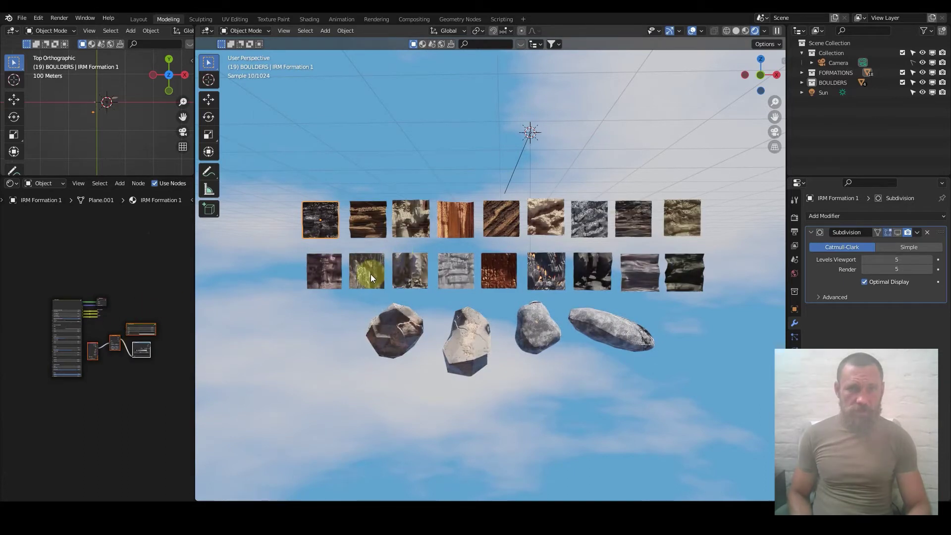
click(412, 273)
click(153, 362)
key(ctrl+v)
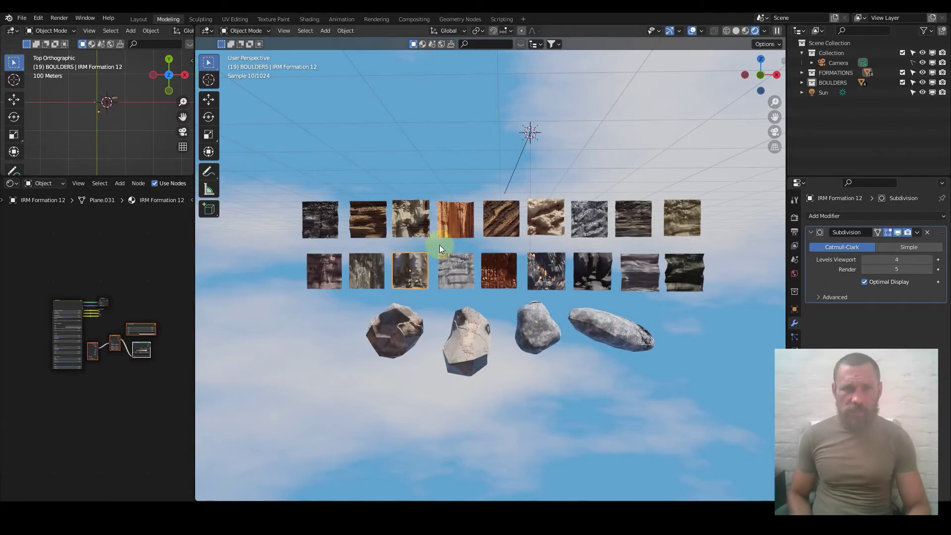
- Hide the top row and the other second-row tiles, undoing an accidental delete
drag(303, 189, 703, 207)
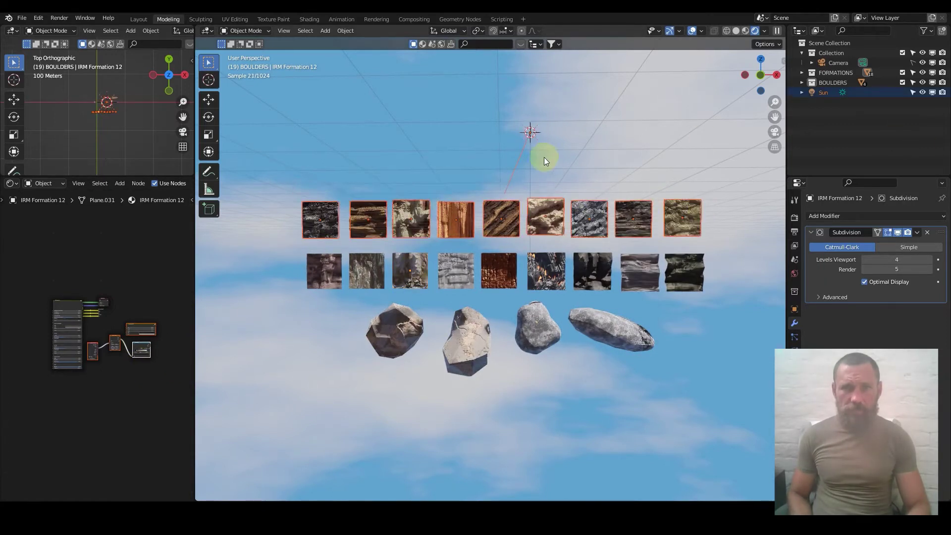
key(Delete)
drag(682, 255, 461, 270)
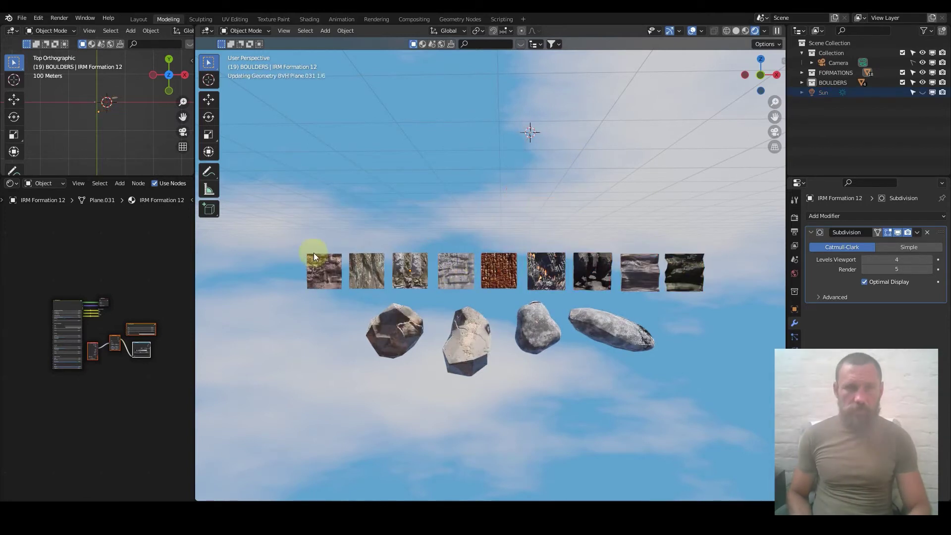
key(Delete)
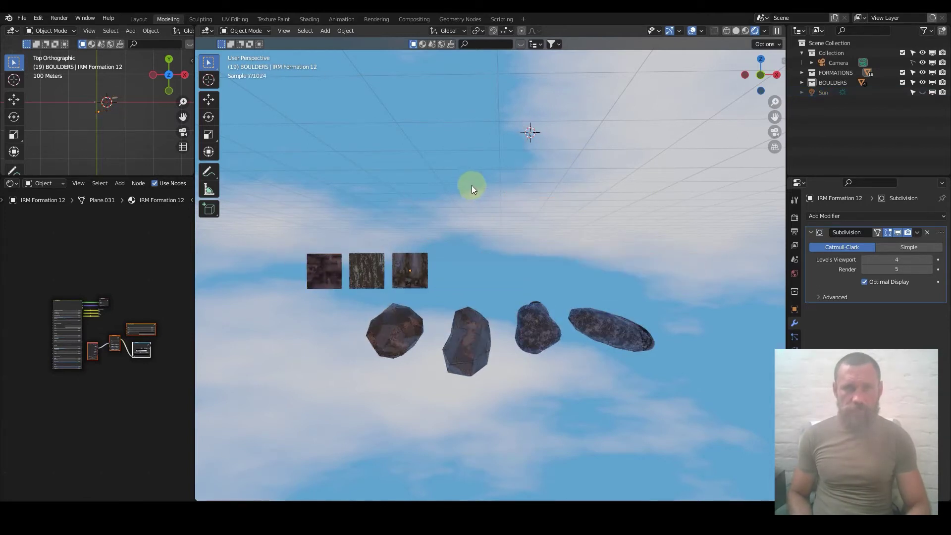
key(ctrl+z)
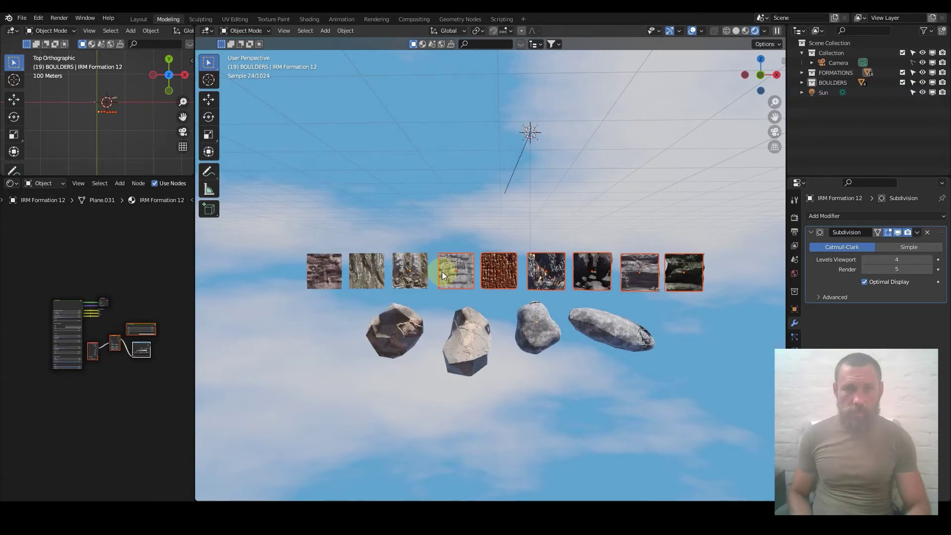
key(h)
click(359, 275)
shift+click(331, 273)
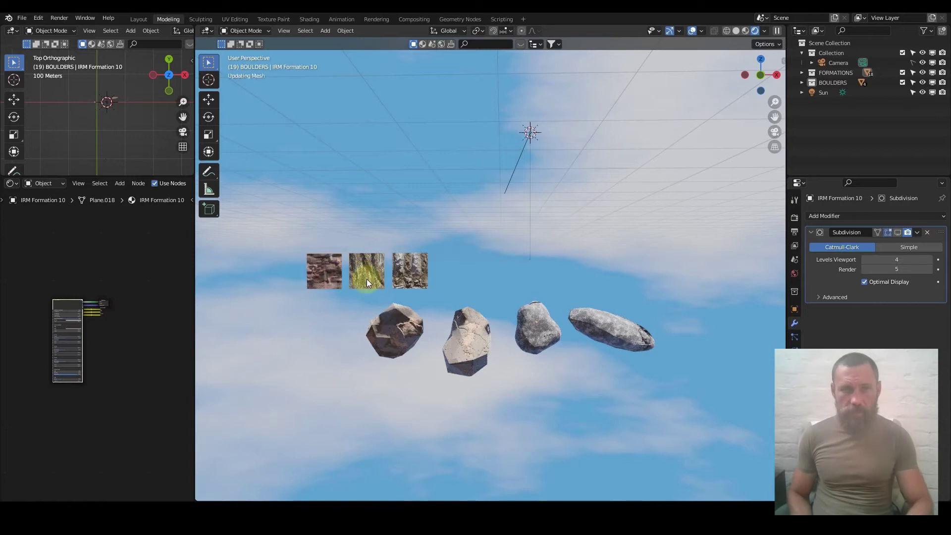
key(Delete)
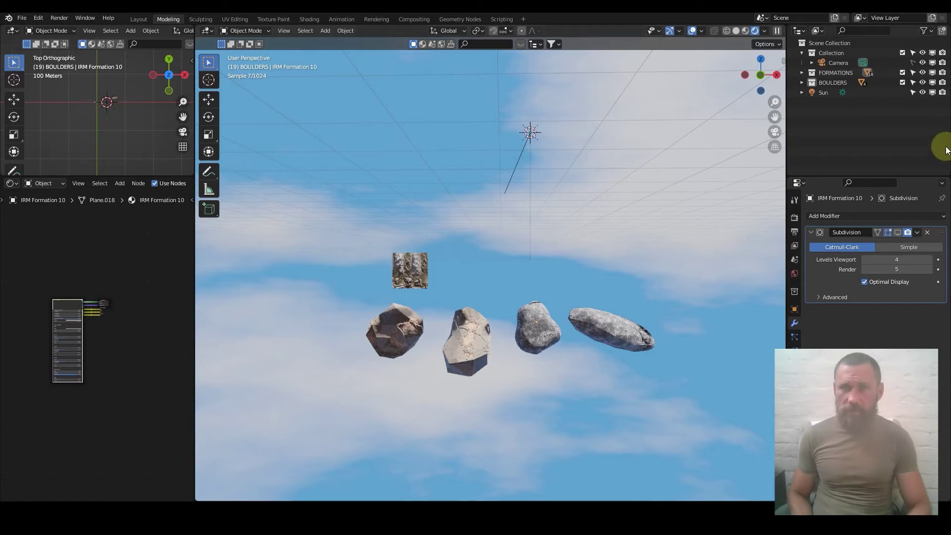
- Hide the BOULDERS collection and frame the IRM Formation 12 tile in view
click(903, 82)
click(411, 265)
key(q)
click(411, 266)
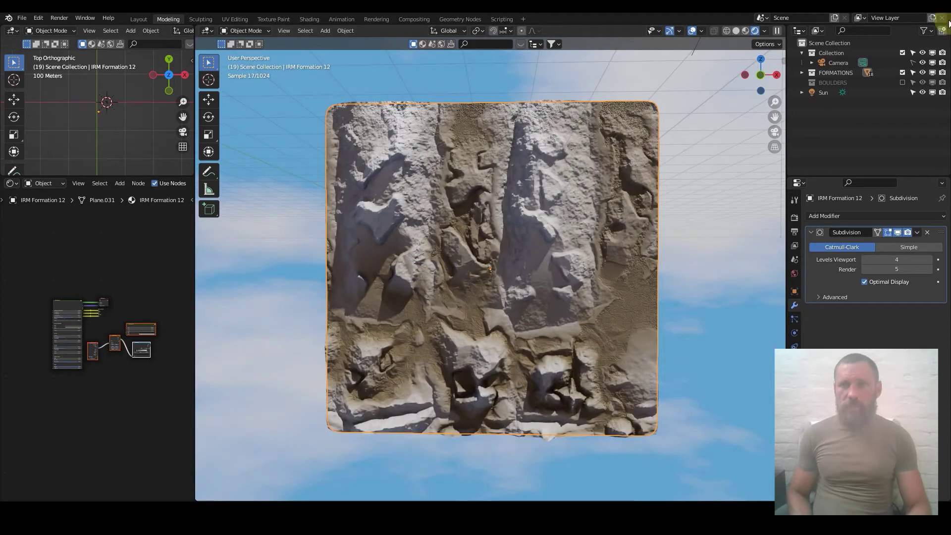
- Toggle the Subdivision modifier's viewport display off and on, then widen the node editor
click(897, 232)
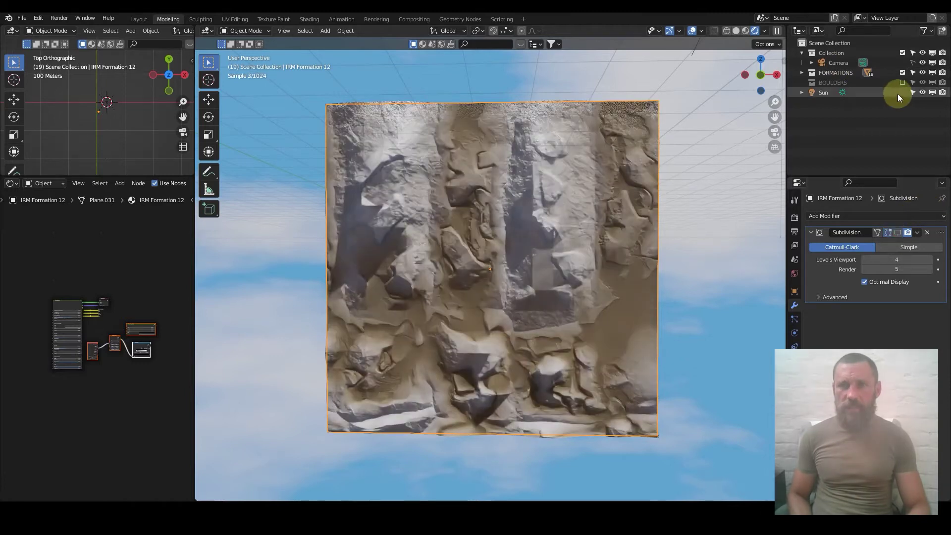
click(899, 234)
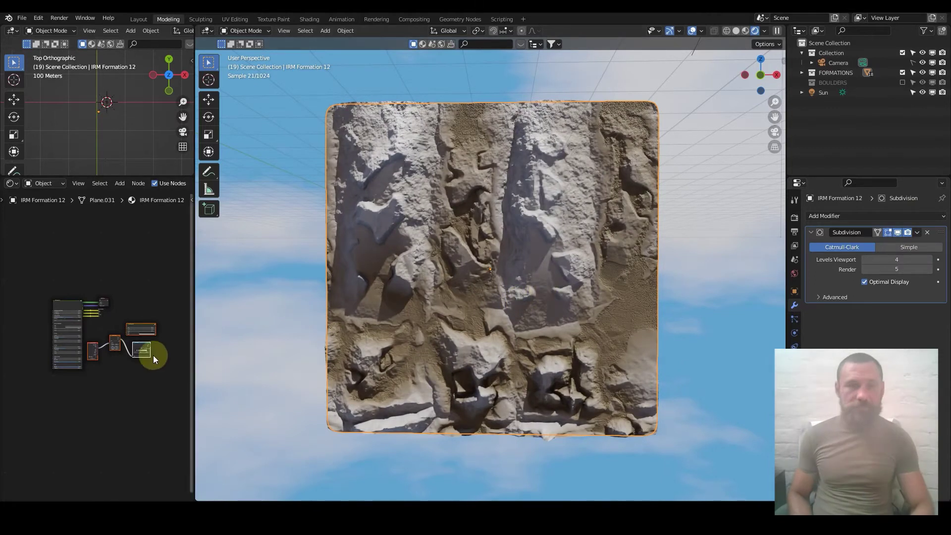
drag(194, 293, 439, 276)
- Zoom and pan the Shader Editor onto the group node's Ambient Occlusion and Rock Colour inputs
scroll(153, 303, up, 5)
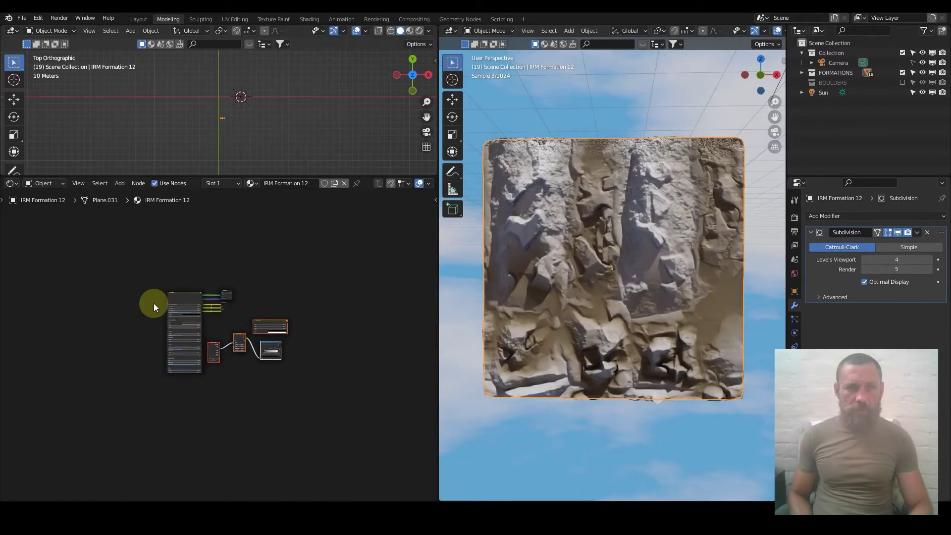
scroll(212, 314, up, 2)
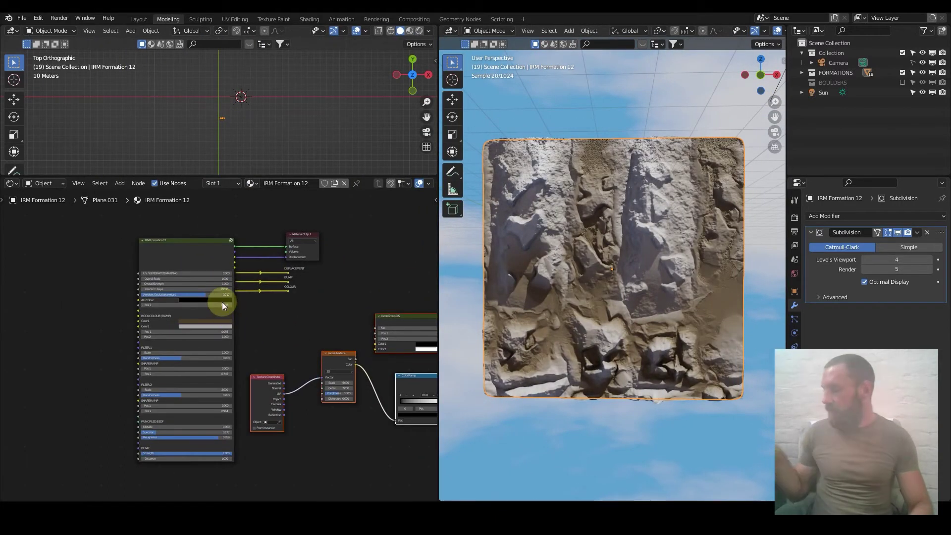
scroll(360, 349, down, 2)
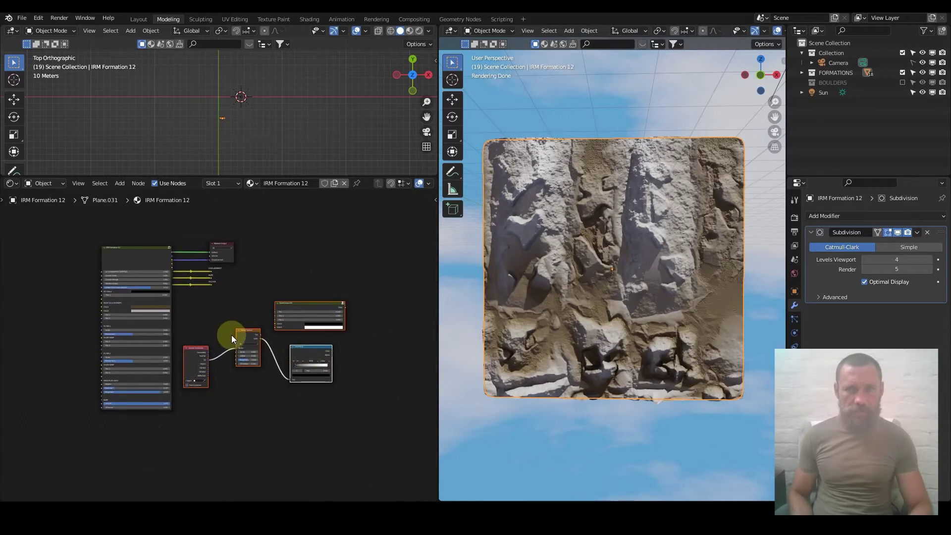
scroll(220, 318, up, 2)
middle_drag(225, 306, 277, 341)
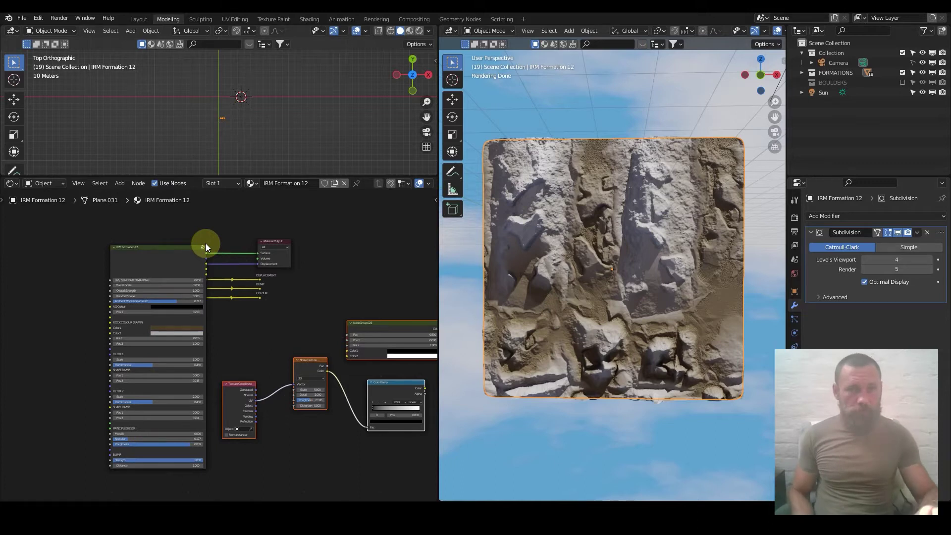
scroll(186, 328, up, 1)
scroll(198, 325, up, 1)
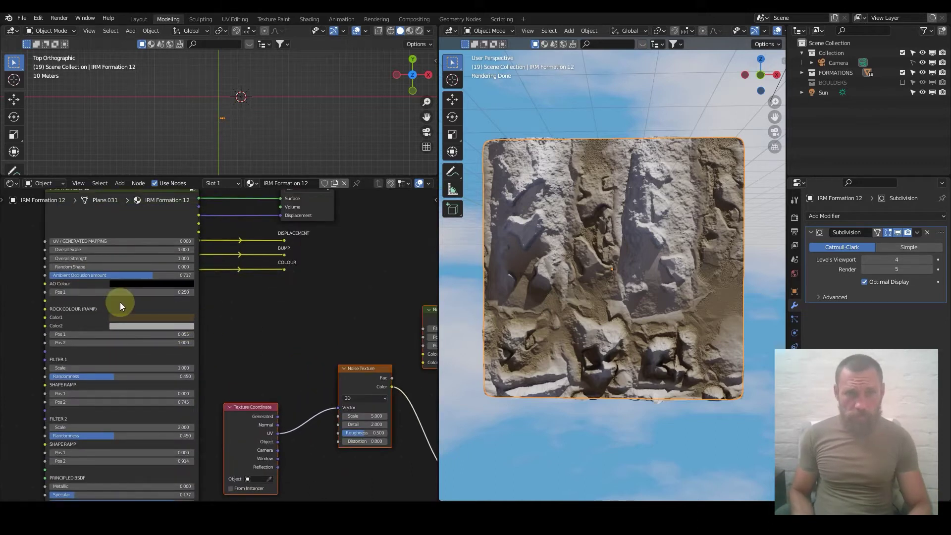
scroll(119, 306, up, 3)
scroll(213, 320, up, 2)
mouse_move(241, 372)
middle_down()
mouse_move(221, 365)
mouse_move(243, 356)
middle_up()
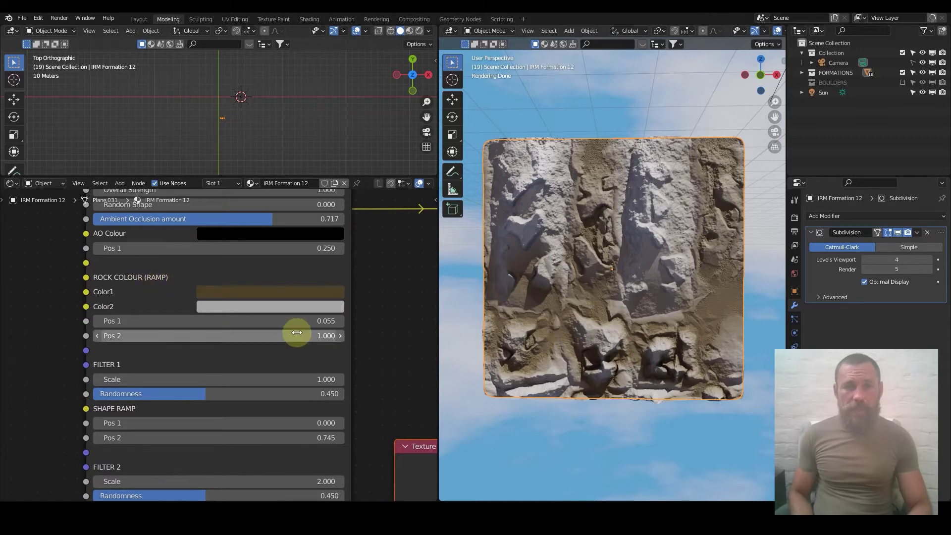
scroll(347, 356, down, 3)
middle_drag(365, 365, 122, 327)
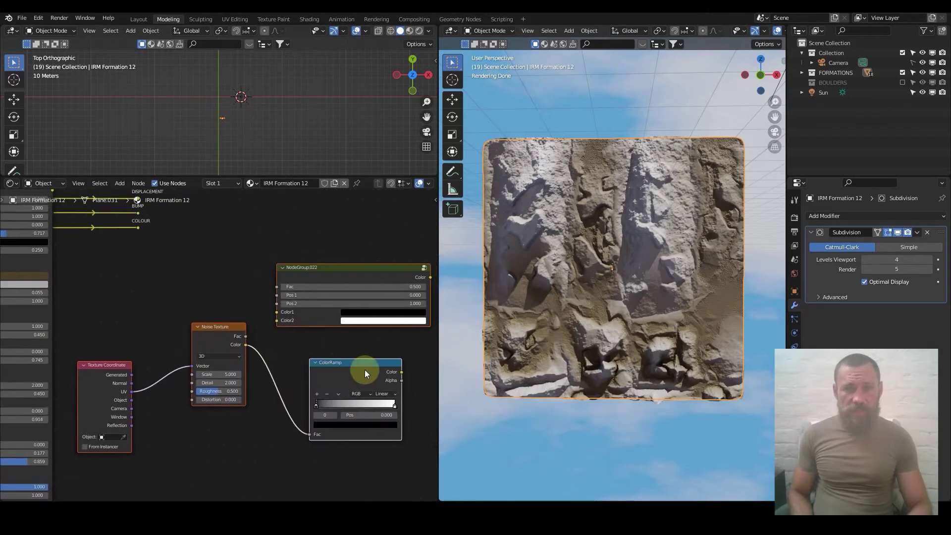
middle_drag(96, 287, 269, 293)
scroll(48, 333, up, 1)
scroll(87, 332, up, 3)
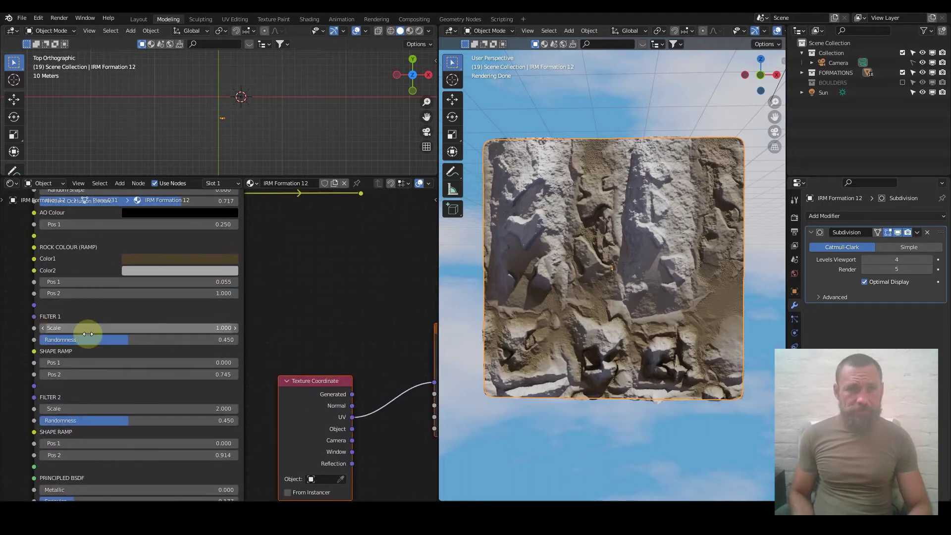
middle_drag(56, 326, 166, 362)
scroll(166, 362, up, 1)
middle_drag(234, 342, 196, 337)
scroll(252, 296, down, 3)
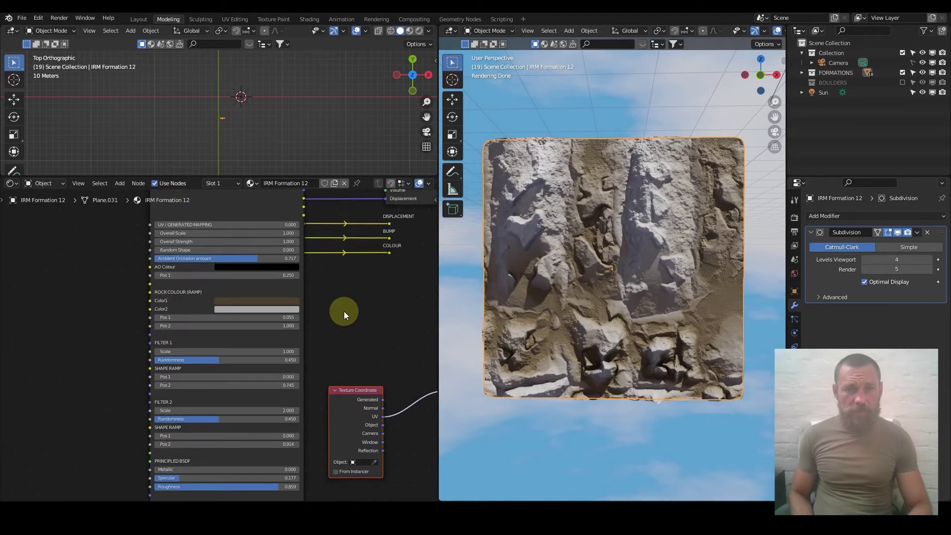
middle_drag(372, 323, 120, 299)
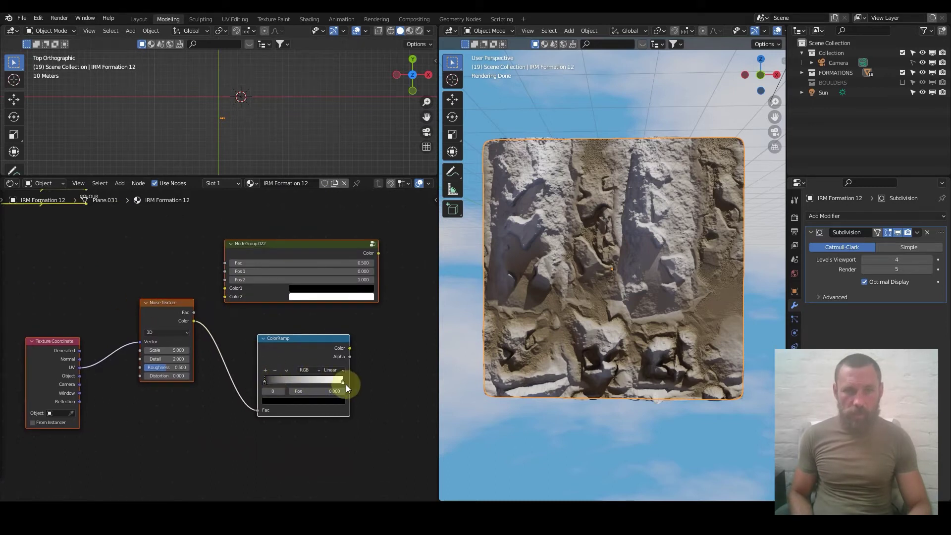
middle_drag(129, 293, 286, 293)
middle_drag(78, 275, 139, 302)
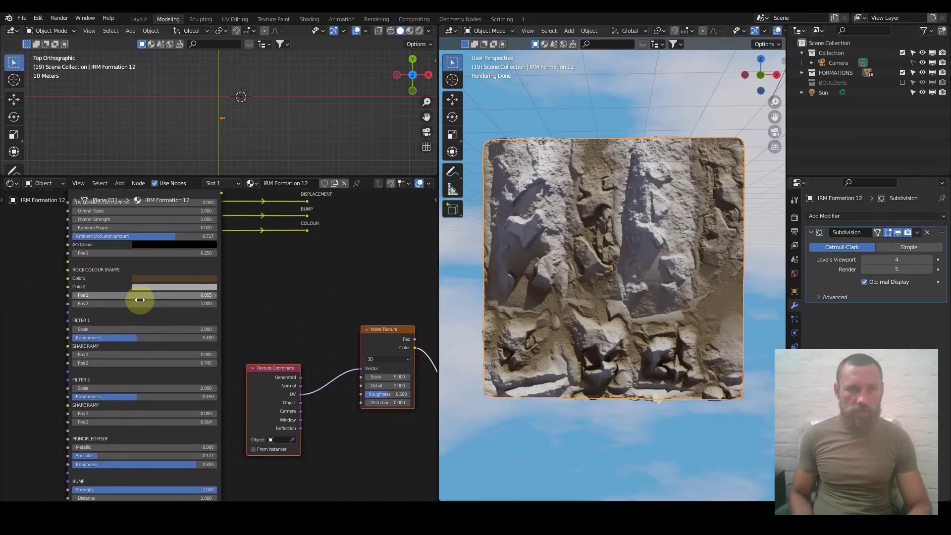
scroll(141, 303, up, 5)
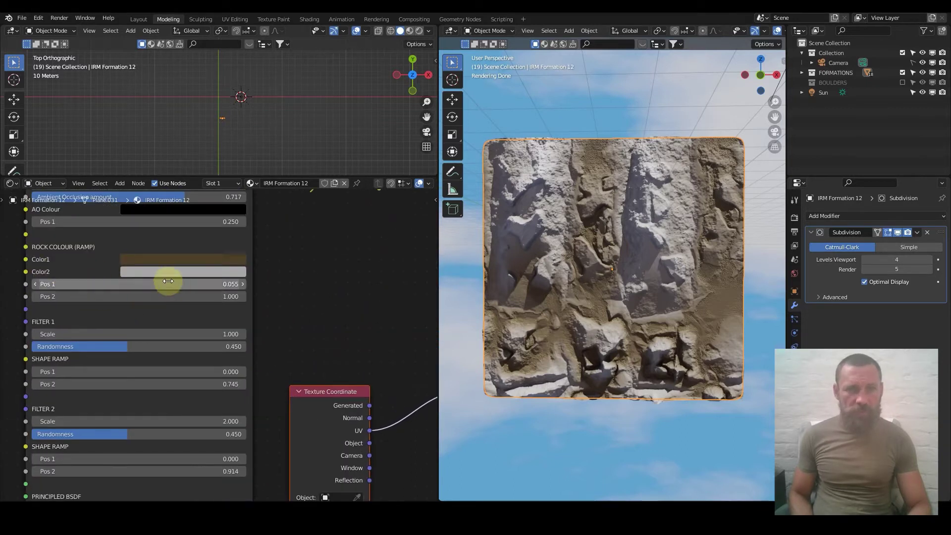
scroll(349, 307, down, 4)
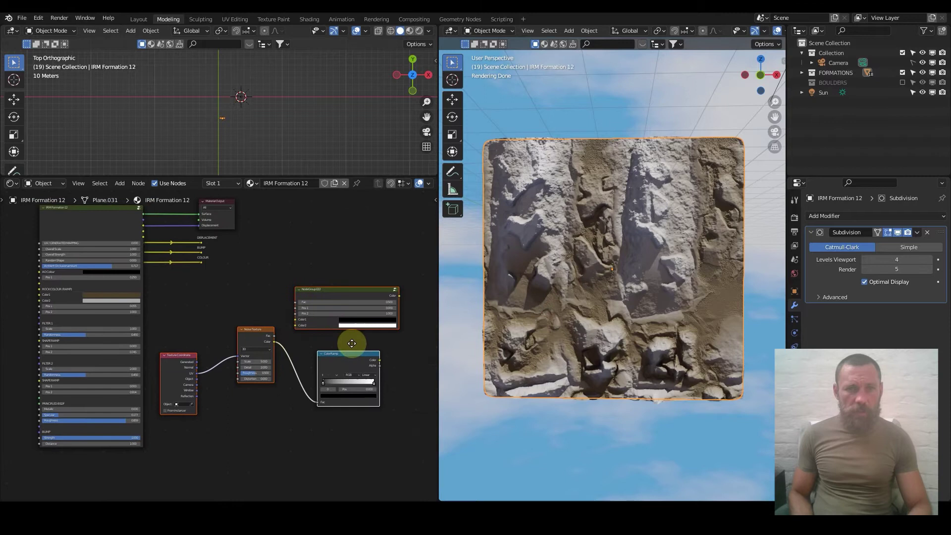
- Inspect the ColorRamp's white stop and nudge NodeGroup.022 up and right
scroll(301, 352, up, 3)
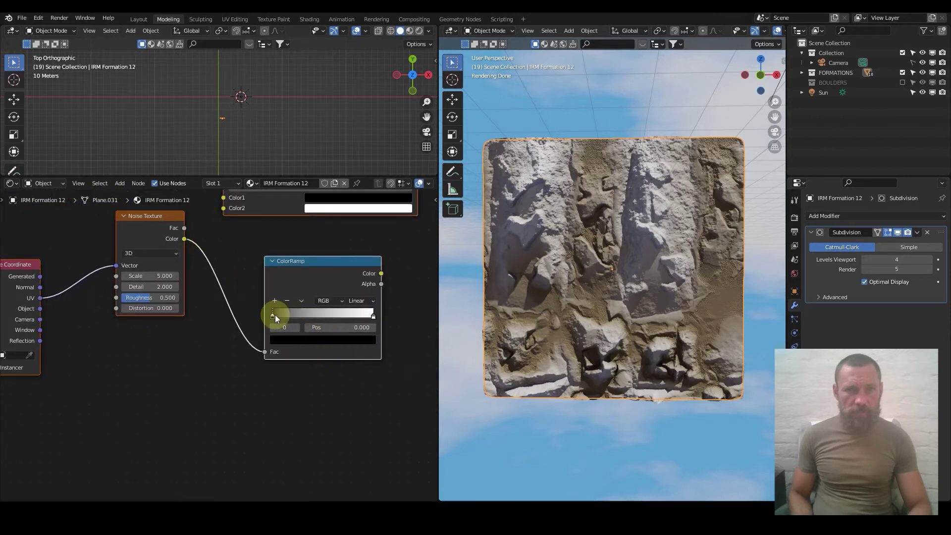
click(374, 316)
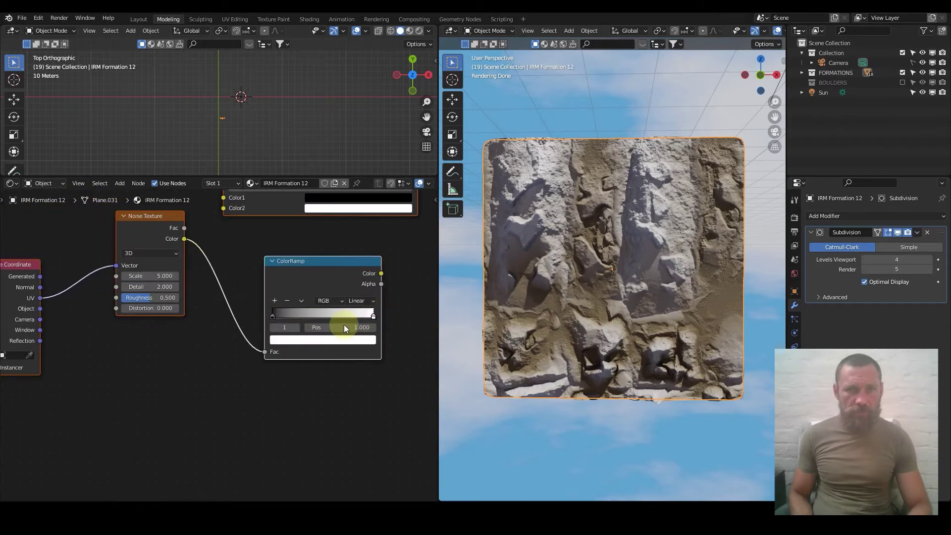
scroll(297, 348, down, 2)
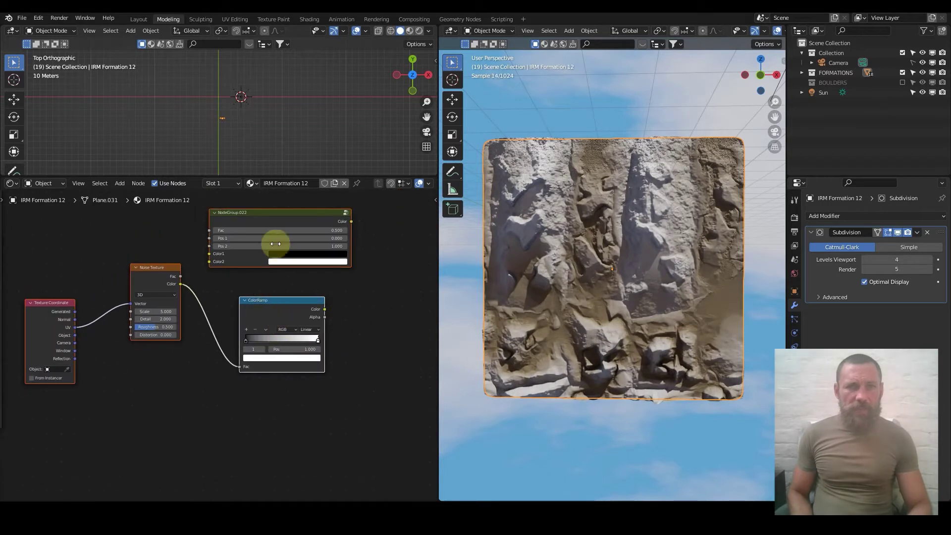
middle_drag(280, 306, 298, 341)
click(194, 304)
scroll(139, 344, down, 5)
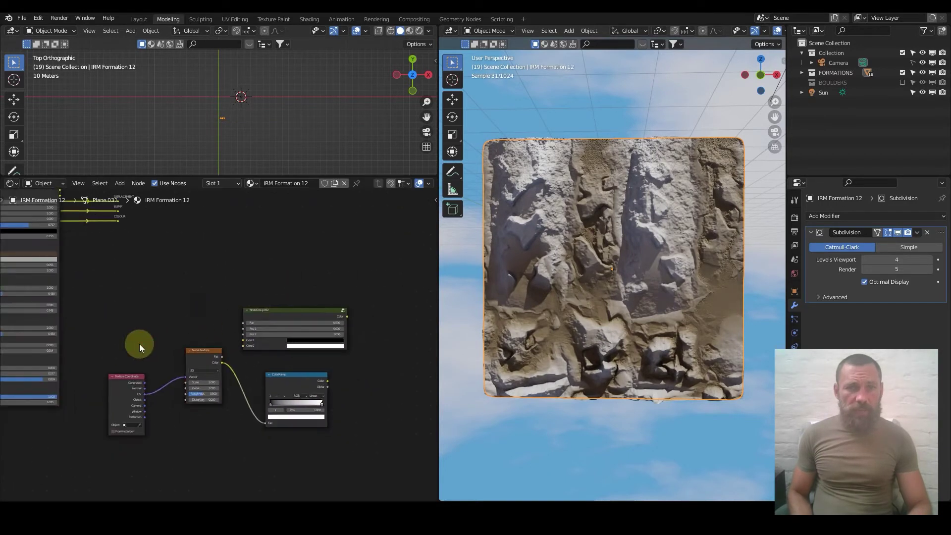
middle_drag(189, 352, 293, 329)
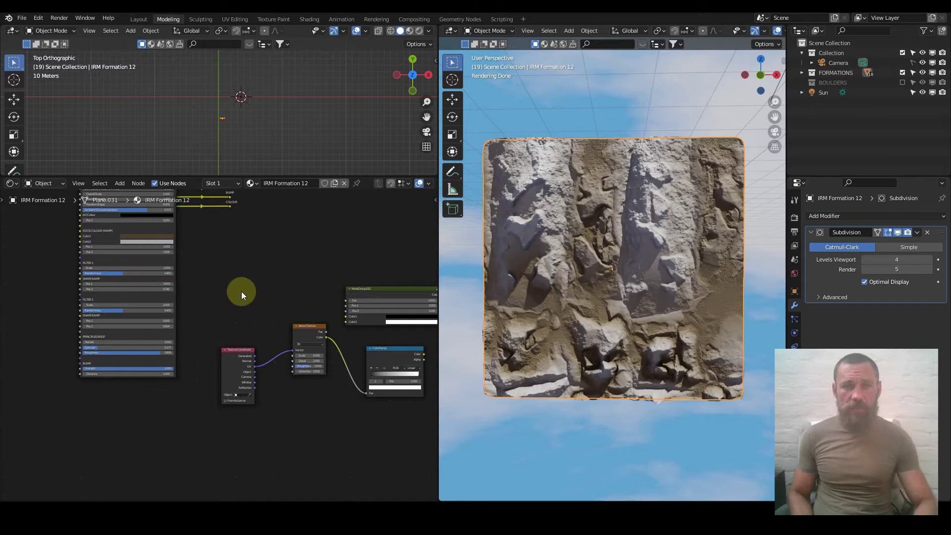
middle_drag(375, 286, 275, 281)
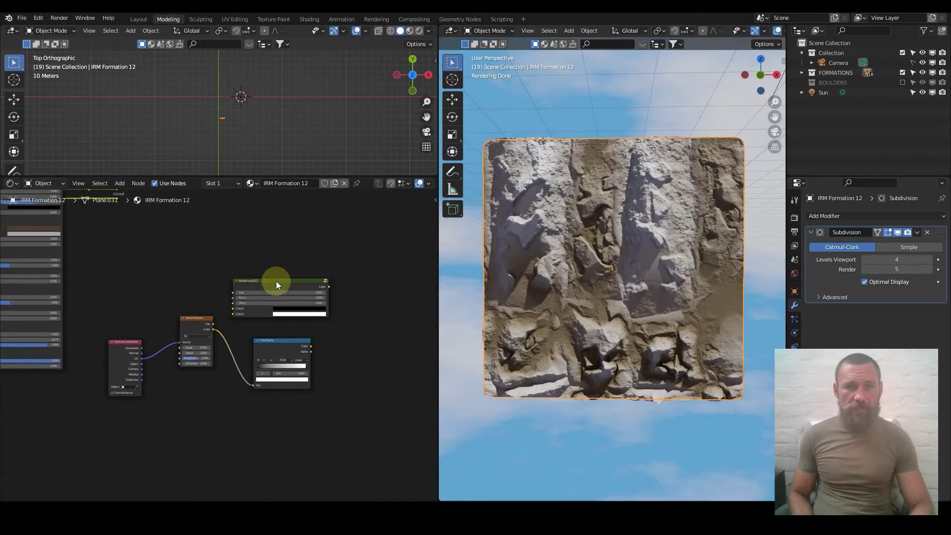
drag(275, 290, 287, 283)
- Frame the Texture Coordinate node and make the large group node's values readable
mouse_move(229, 346)
middle_down()
mouse_move(269, 287)
mouse_move(230, 354)
middle_up()
scroll(247, 316, up, 4)
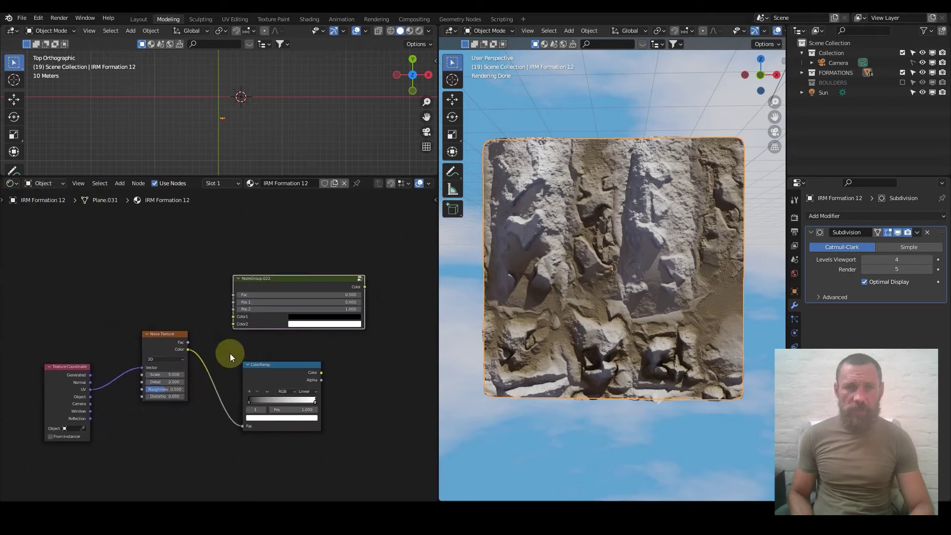
scroll(230, 354, up, 3)
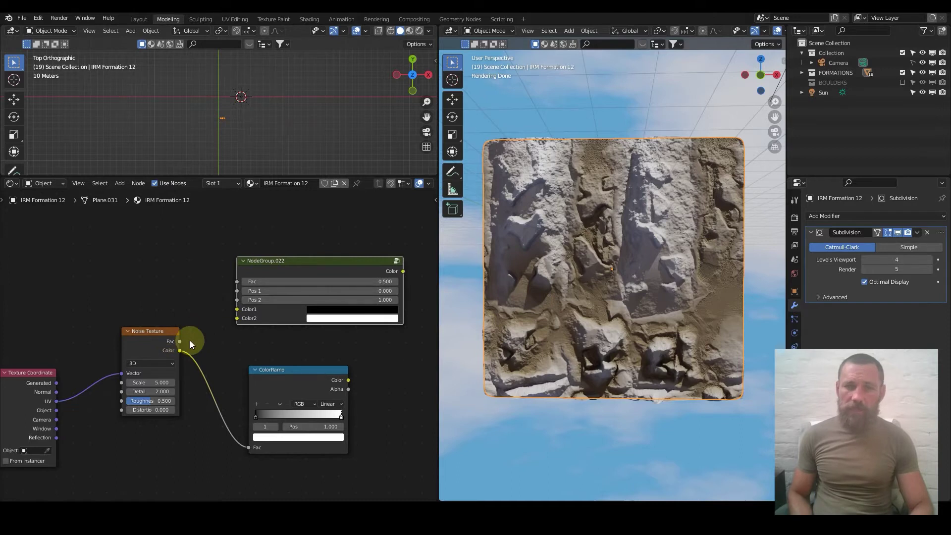
middle_drag(191, 337, 203, 343)
scroll(216, 352, down, 2)
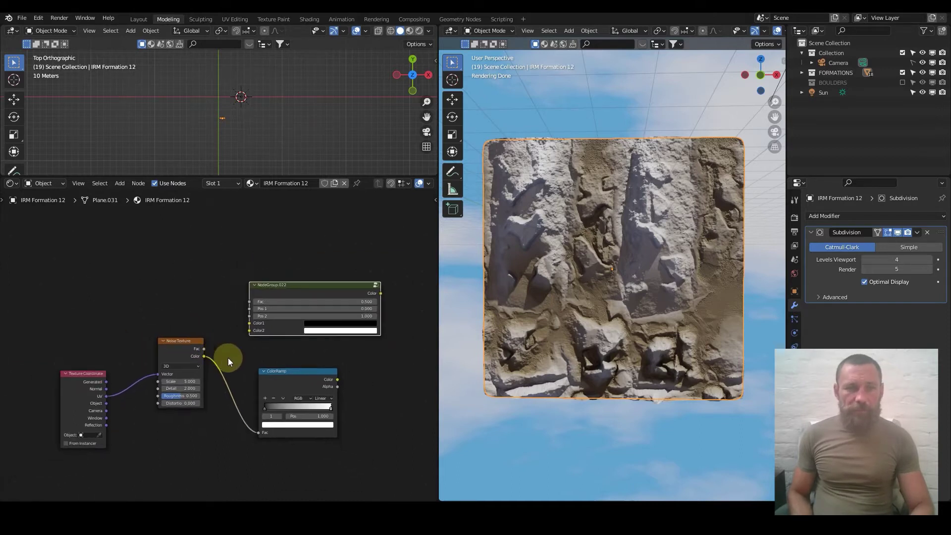
middle_drag(305, 380, 295, 350)
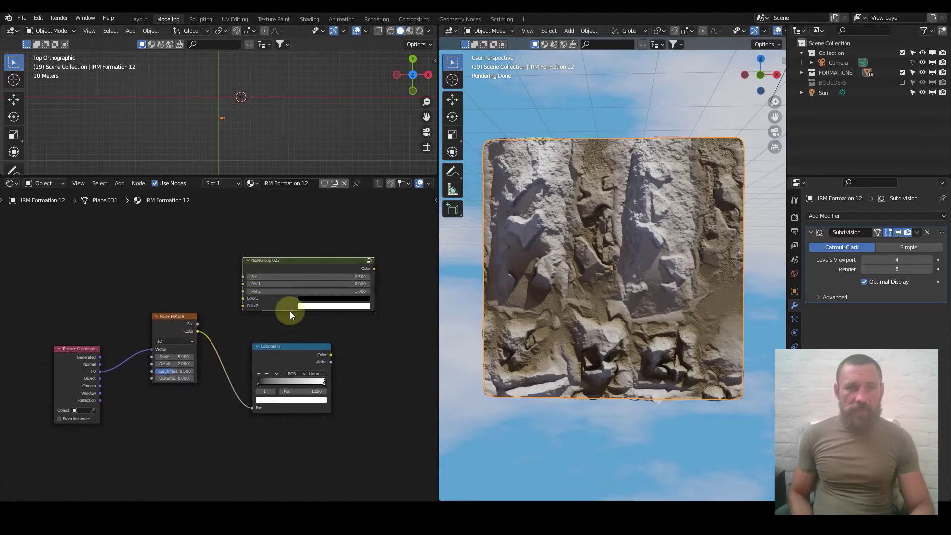
ctrl+middle_drag(266, 276, 251, 380)
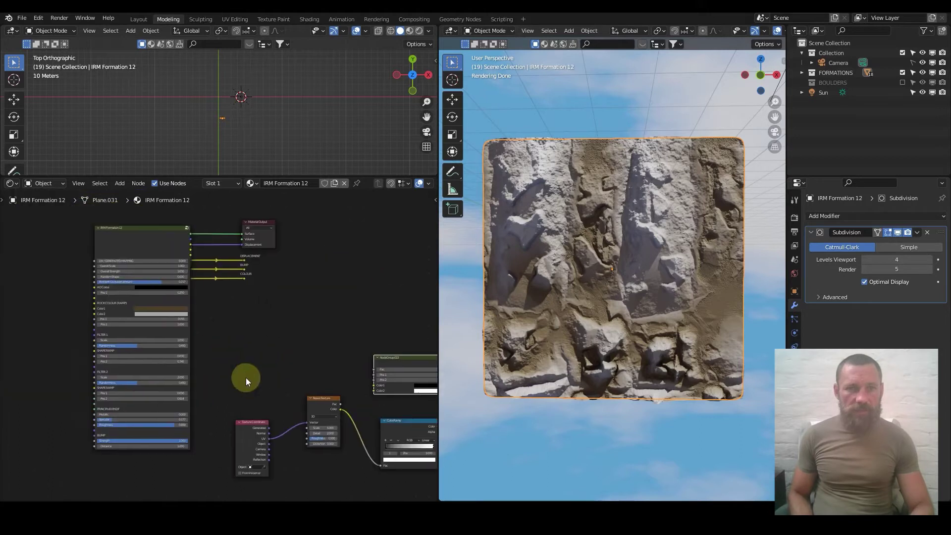
scroll(123, 299, up, 6)
middle_drag(68, 283, 70, 239)
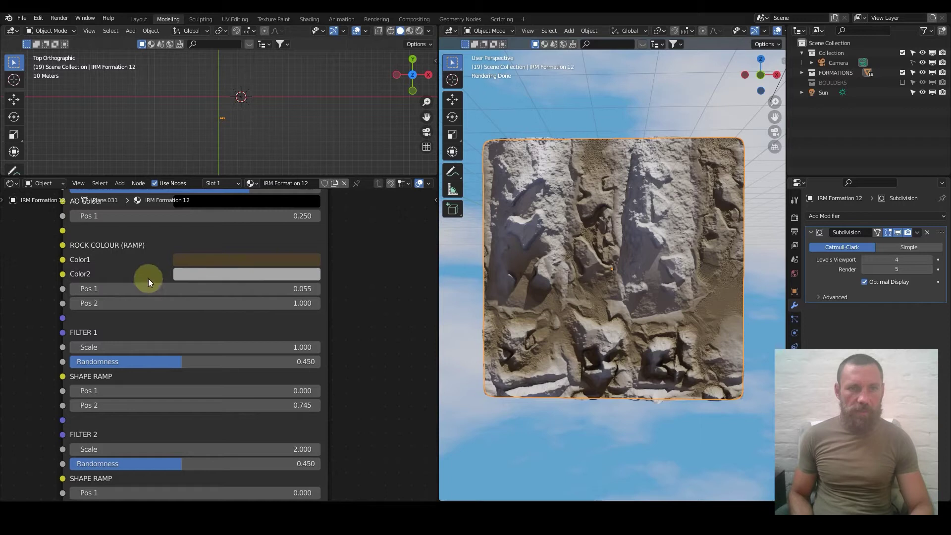
- Review the Principled BSDF, Bump and FILTER 2 settings, then return to the Noise and ColorRamp nodes
scroll(186, 349, down, 2)
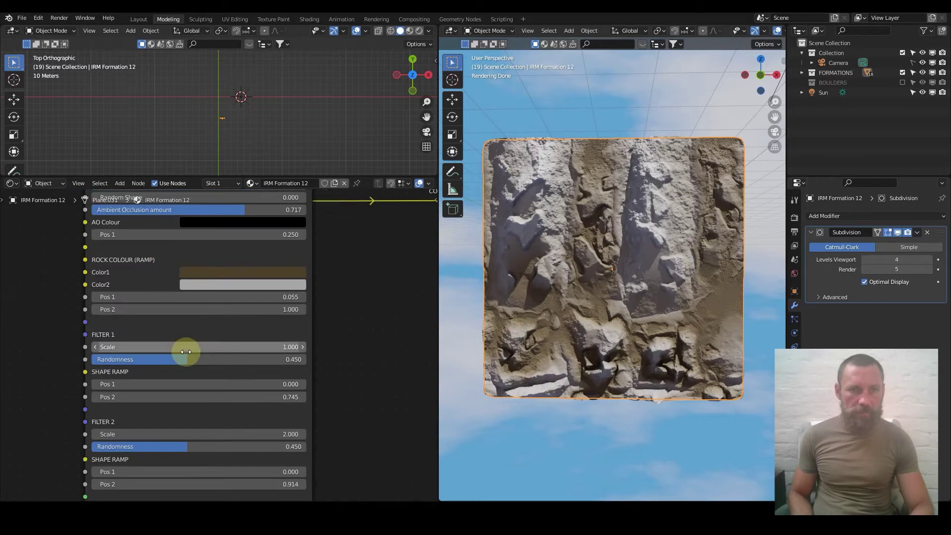
middle_drag(187, 362, 171, 288)
middle_drag(152, 337, 192, 285)
middle_drag(185, 295, 177, 326)
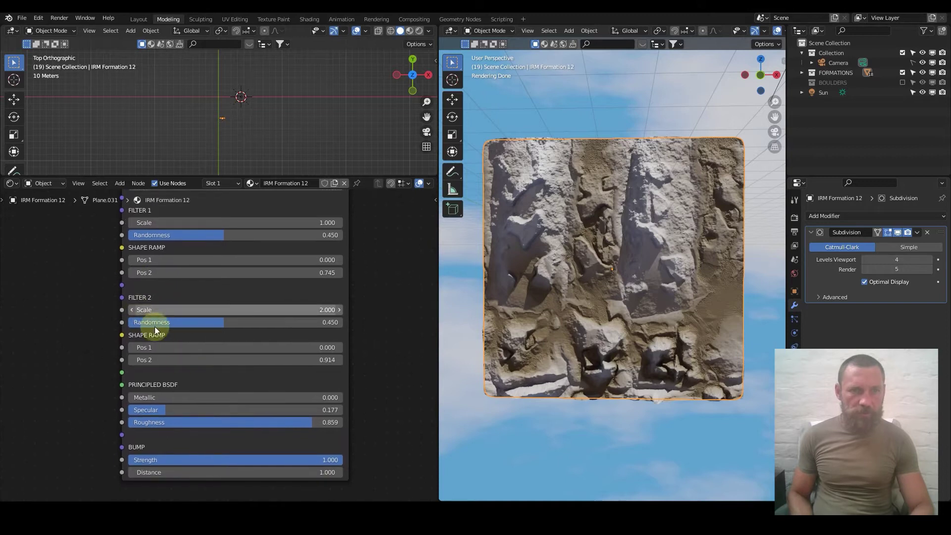
scroll(272, 372, down, 14)
middle_drag(318, 380, 166, 346)
scroll(301, 361, up, 8)
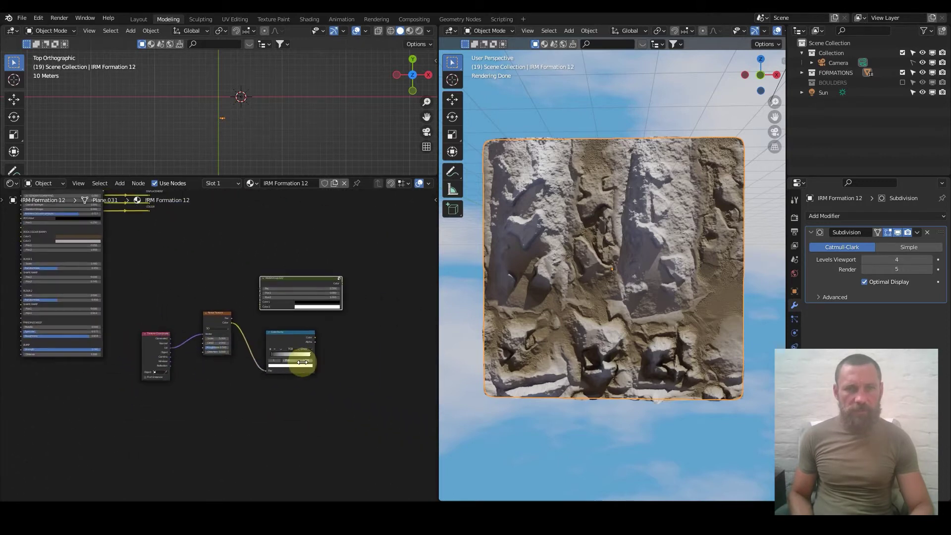
- Preview the ColorRamp on the plane and move its black stop to 0.450
ctrl+shift+click(349, 338)
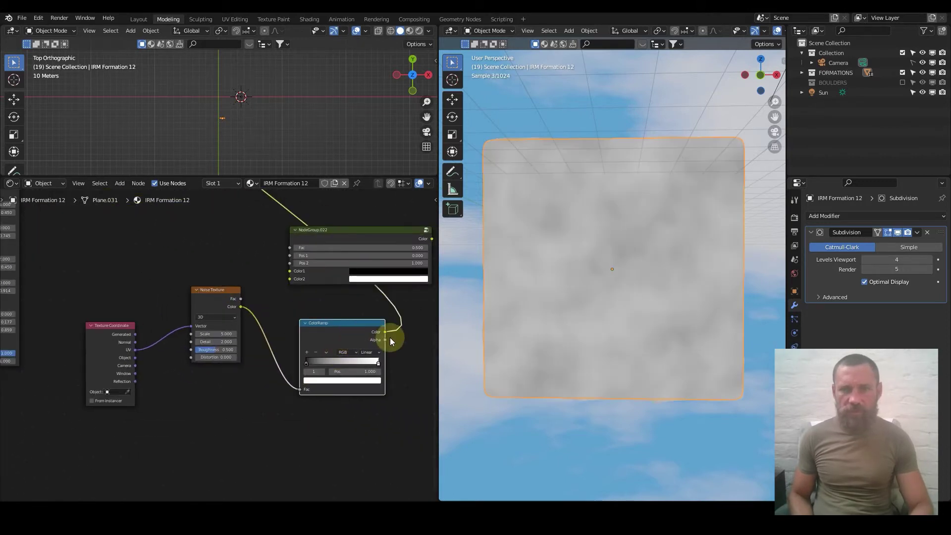
scroll(343, 368, up, 3)
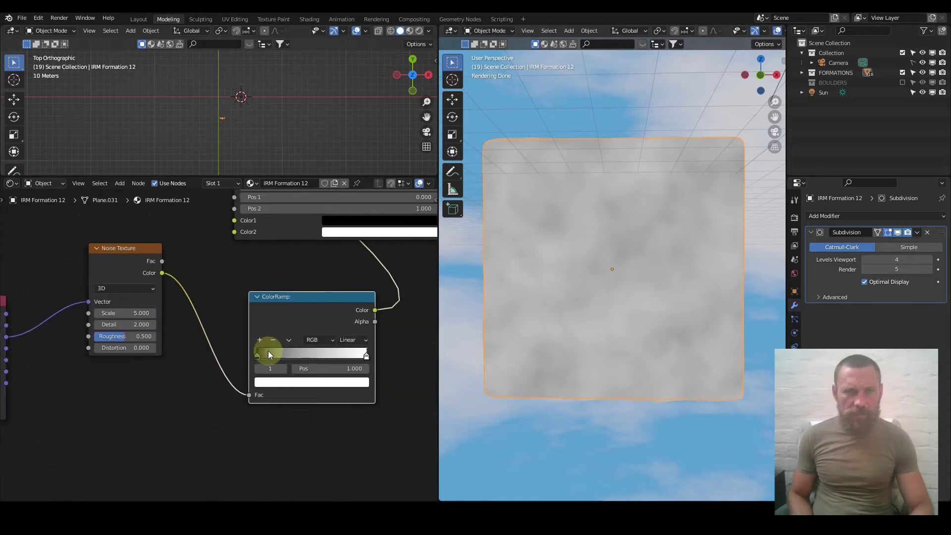
click(277, 356)
drag(277, 356, 334, 354)
scroll(223, 321, down, 2)
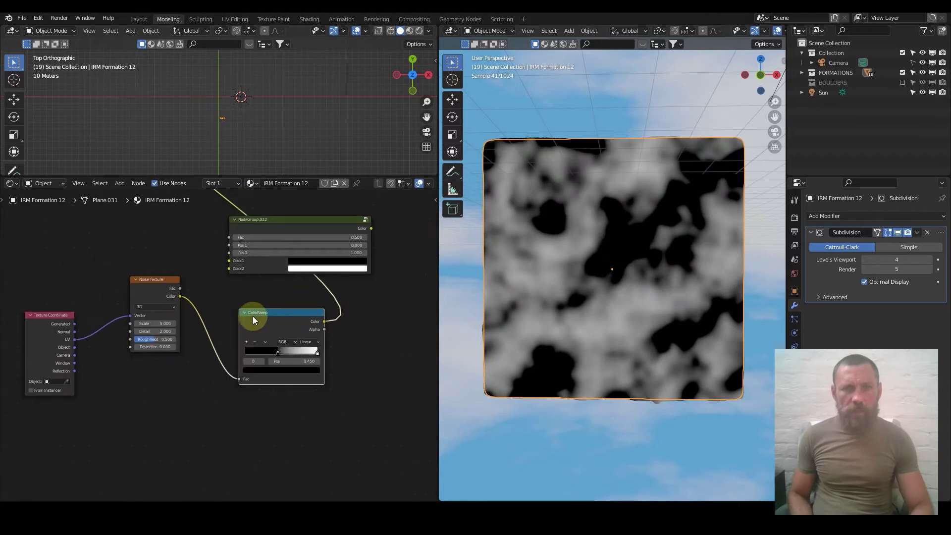
drag(272, 319, 270, 342)
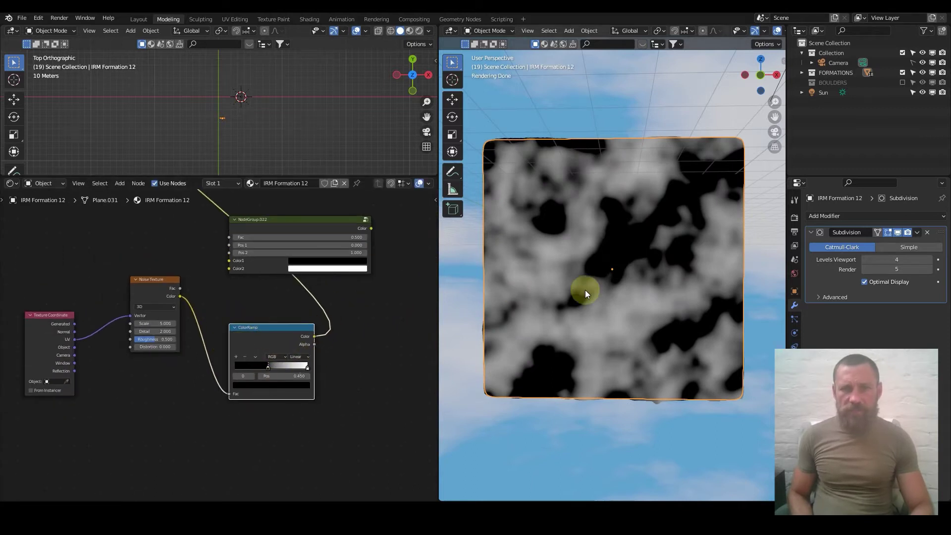
- Move NodeGroup.022 aside and connect Noise Texture Color into its Fac input
scroll(170, 276, up, 2)
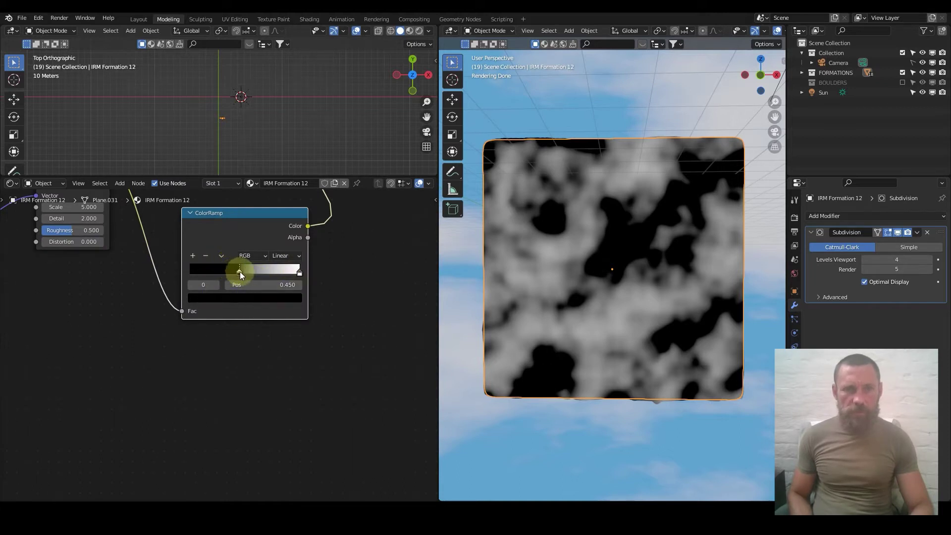
scroll(254, 309, down, 2)
middle_drag(305, 274, 276, 344)
middle_drag(267, 270, 256, 299)
drag(229, 211, 324, 214)
scroll(124, 297, down, 1)
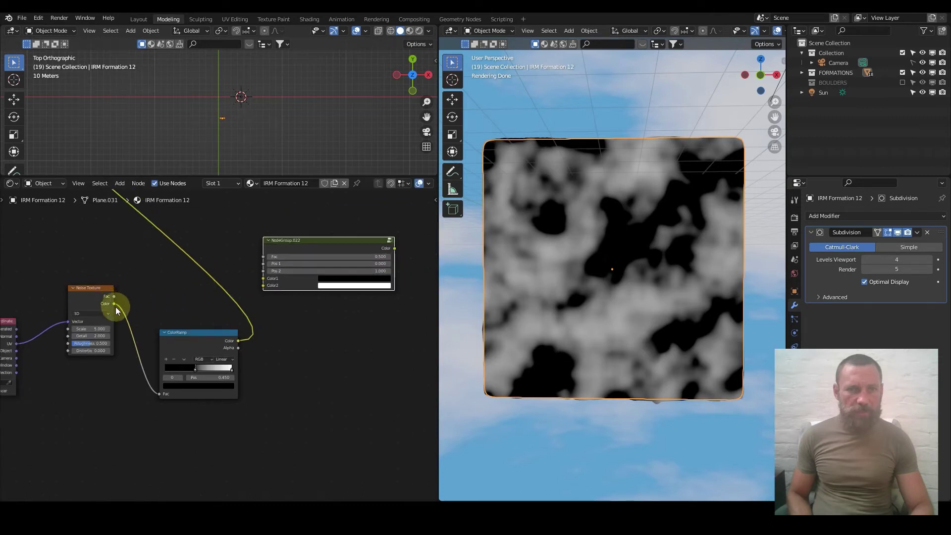
drag(115, 304, 267, 257)
drag(325, 250, 229, 240)
scroll(218, 315, up, 3)
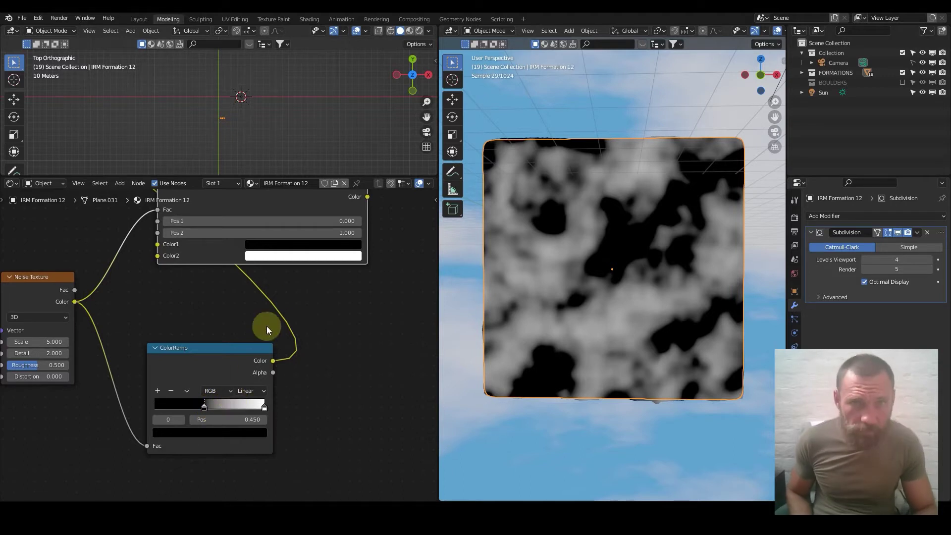
- Set NodeGroup.022's Pos 1 to 0.450 and select the ramp's white stop
click(300, 220)
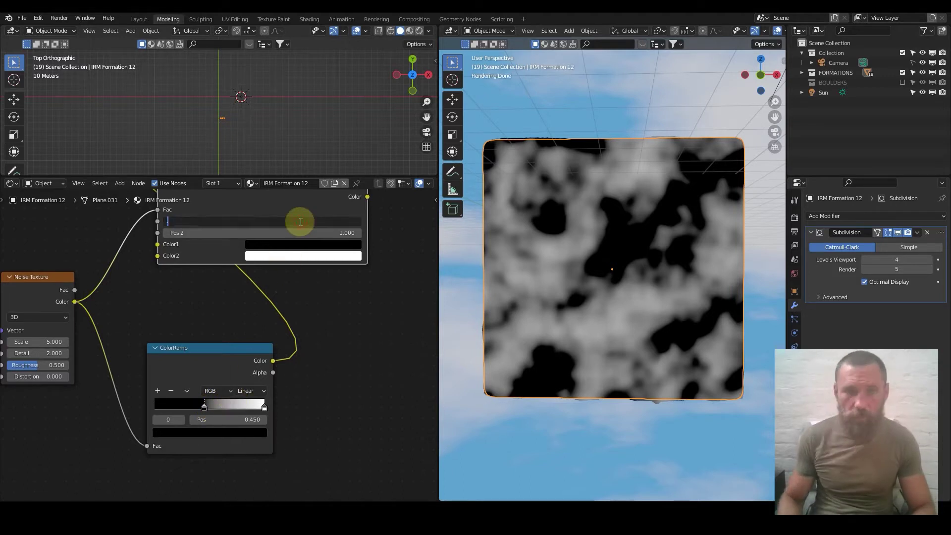
text(.450)
key(Return)
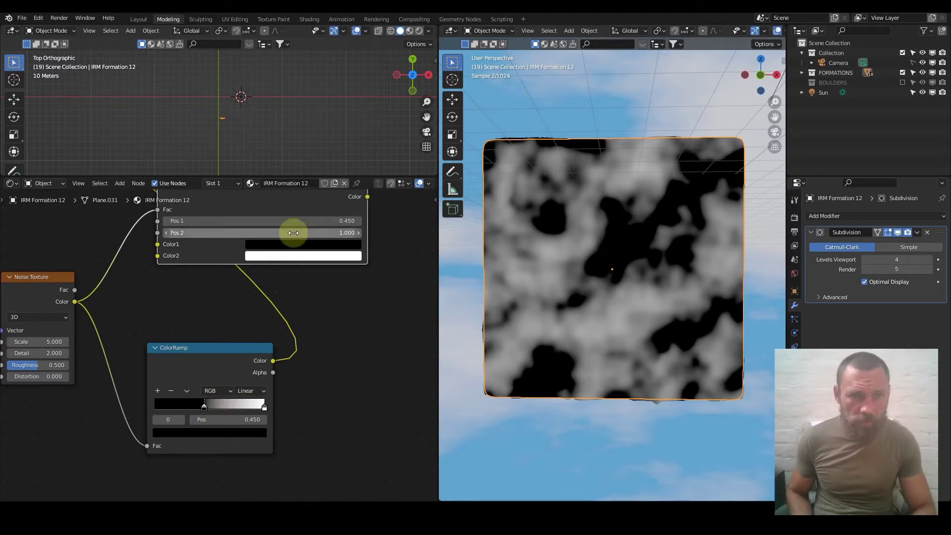
click(264, 406)
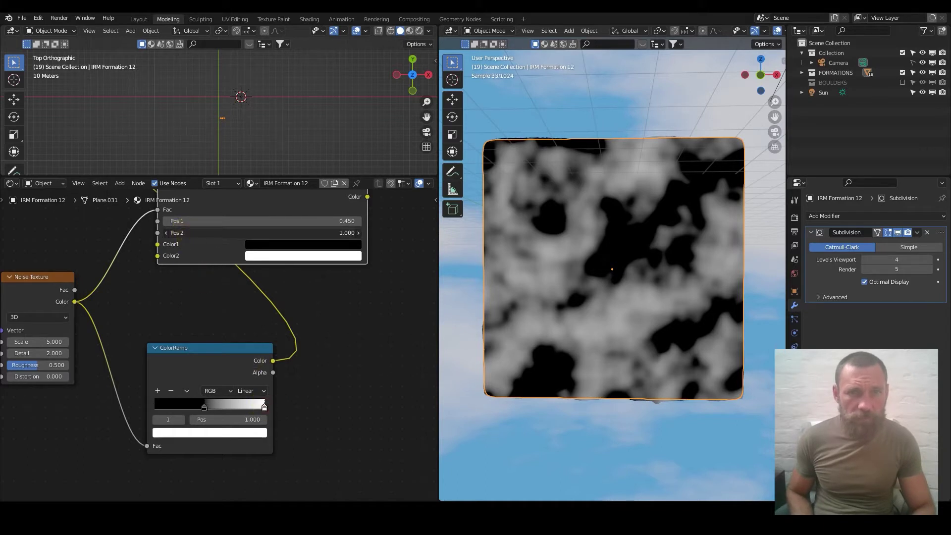
scroll(314, 342, down, 3)
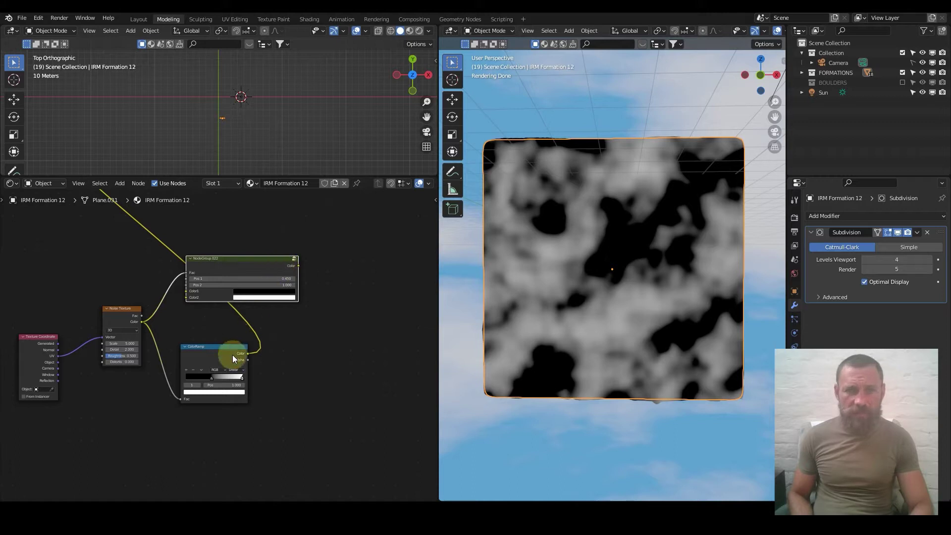
- Preview NodeGroup.022's output on the plane and drag its Pos 1 down to 0.000
ctrl+shift+click(264, 267)
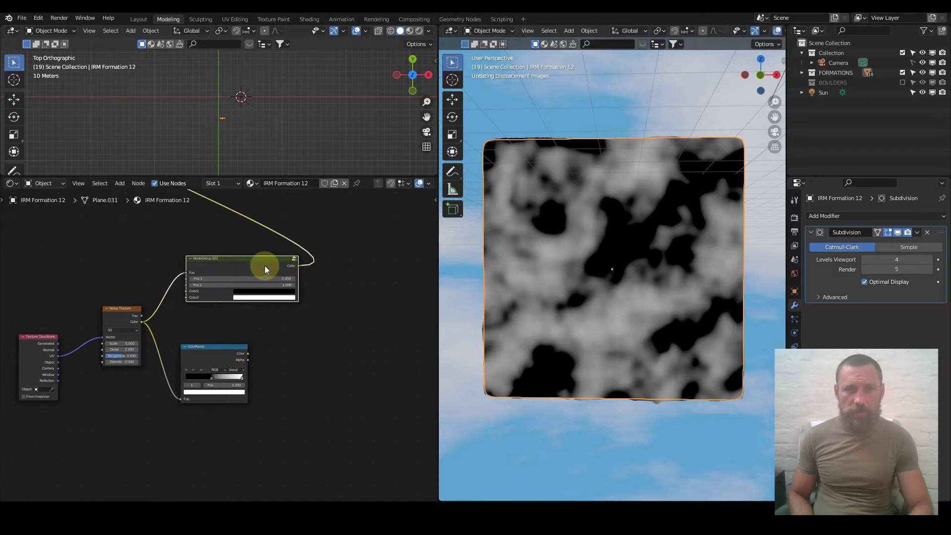
ctrl+shift+click(219, 360)
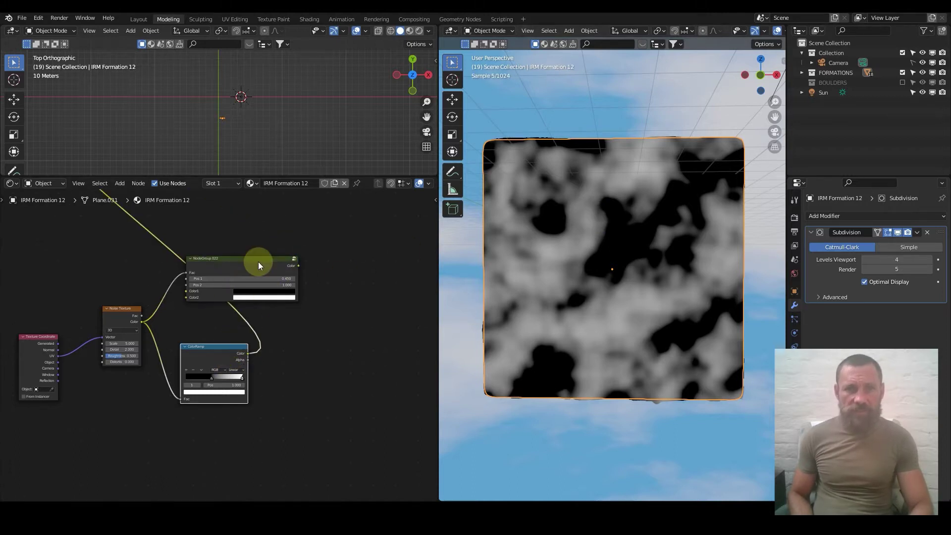
scroll(255, 275, up, 2)
scroll(202, 337, up, 2)
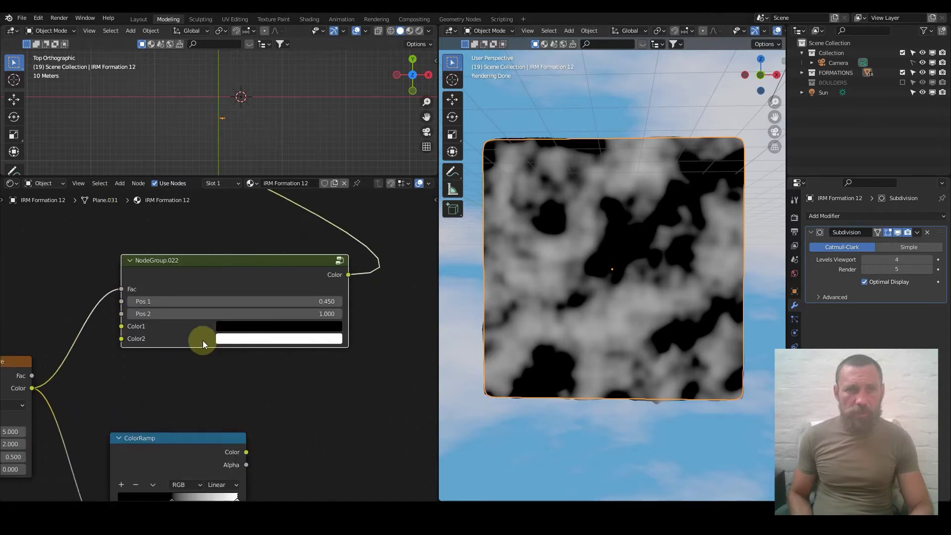
drag(234, 301, 280, 311)
scroll(213, 343, down, 12)
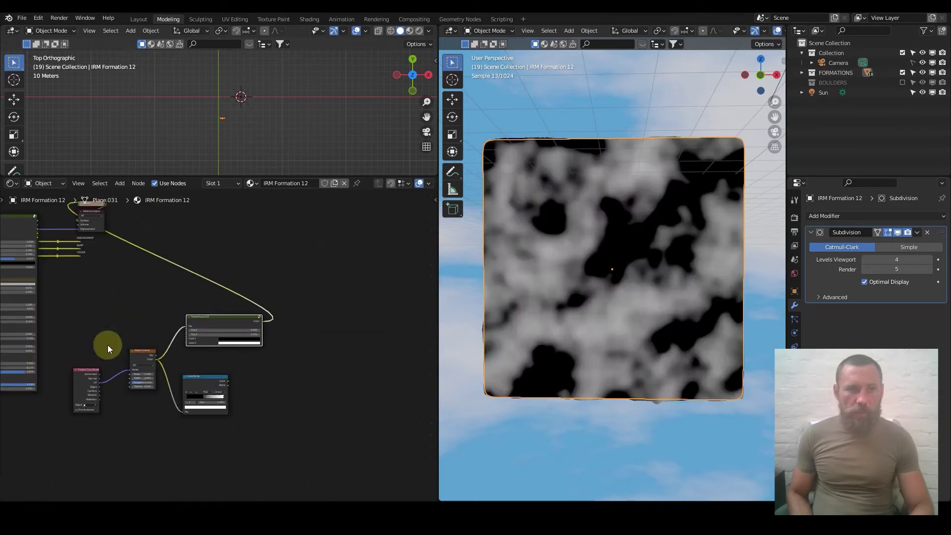
middle_drag(70, 376, 177, 379)
scroll(119, 293, up, 7)
scroll(68, 300, up, 4)
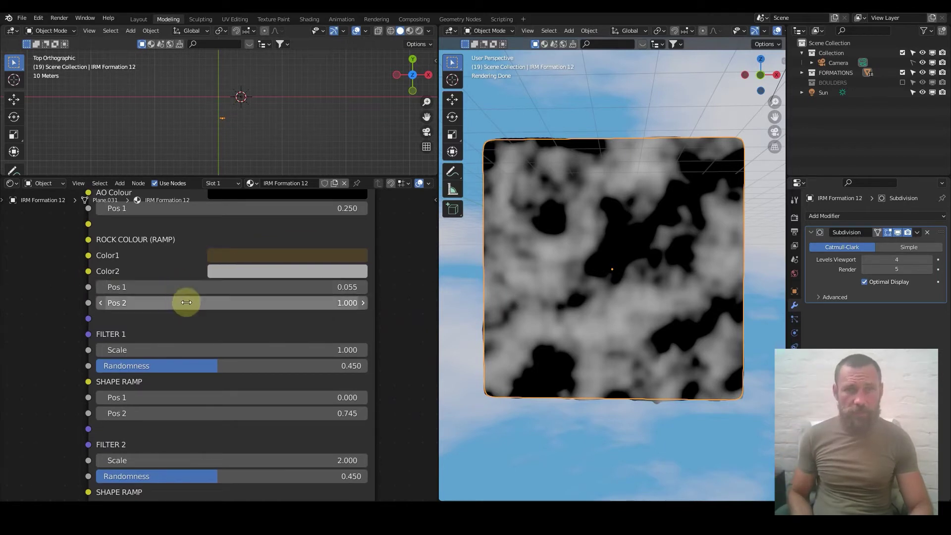
scroll(313, 324, down, 5)
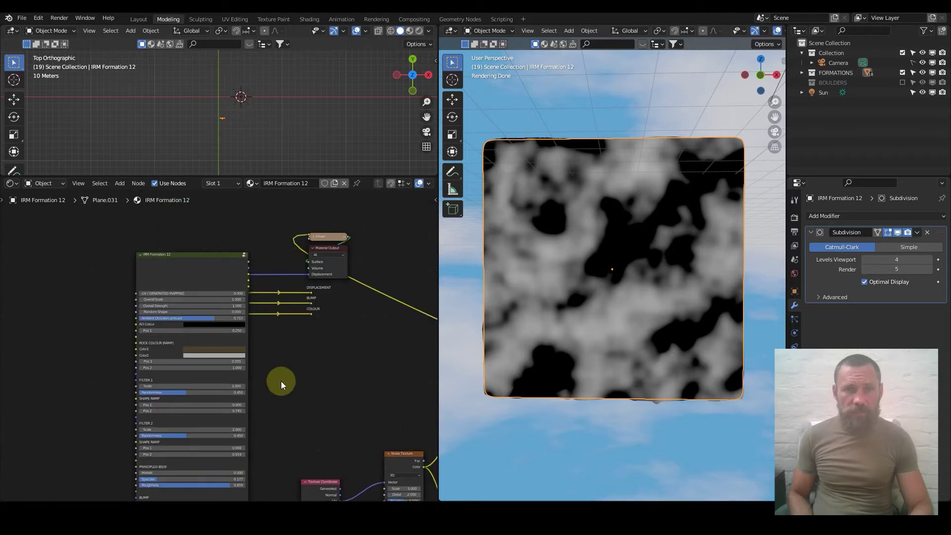
- Preview the IRM Formation 12 group node on the plane and pan to its input rows
scroll(281, 381, up, 3)
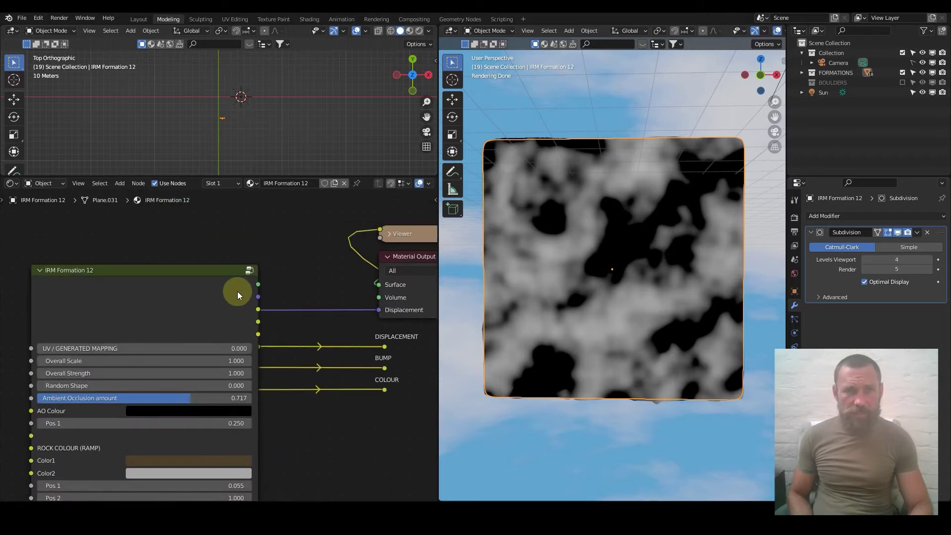
ctrl+shift+click(237, 292)
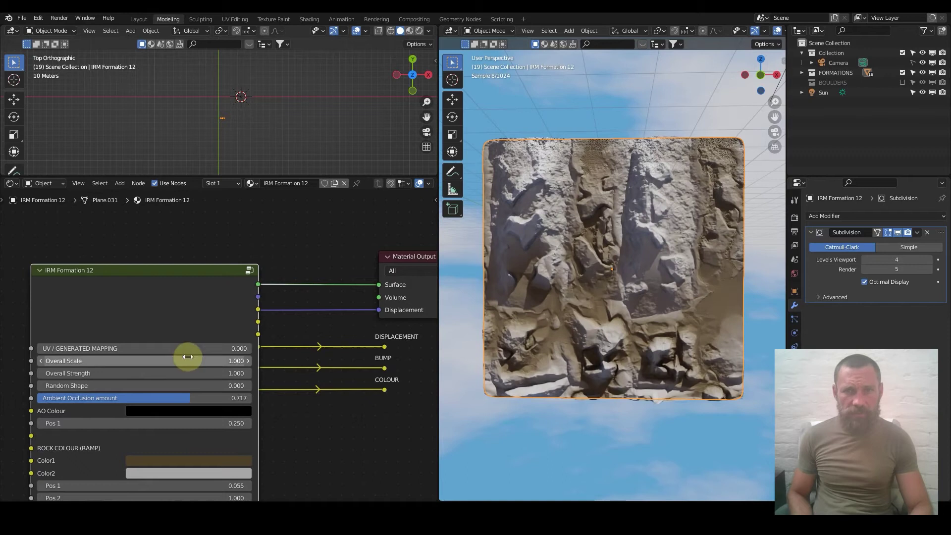
scroll(196, 359, down, 5)
scroll(200, 421, down, 1)
scroll(156, 387, up, 4)
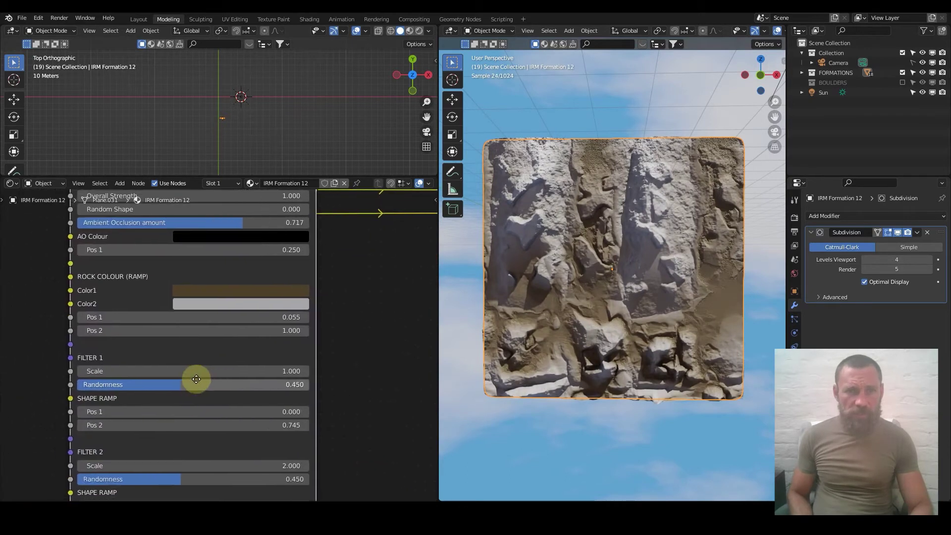
scroll(186, 384, up, 1)
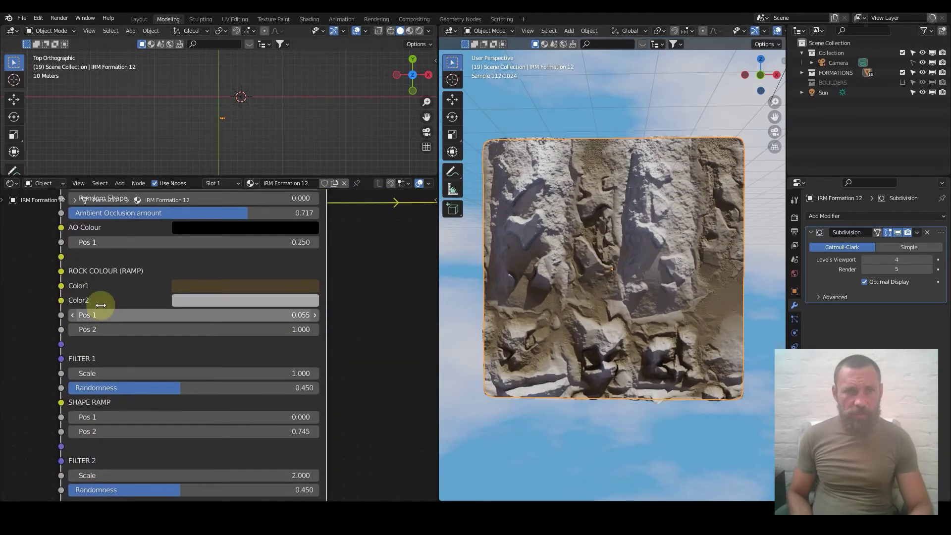
scroll(186, 427, up, 1)
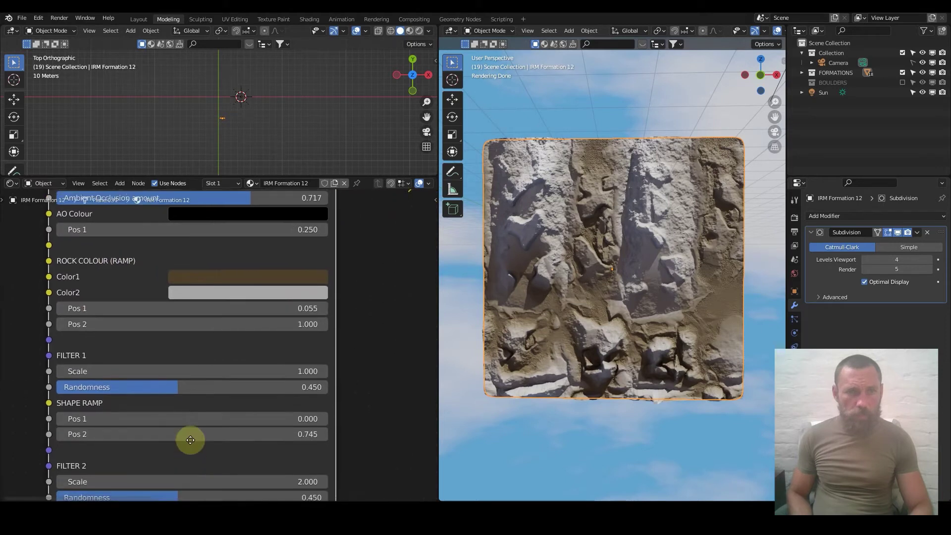
middle_drag(189, 439, 186, 382)
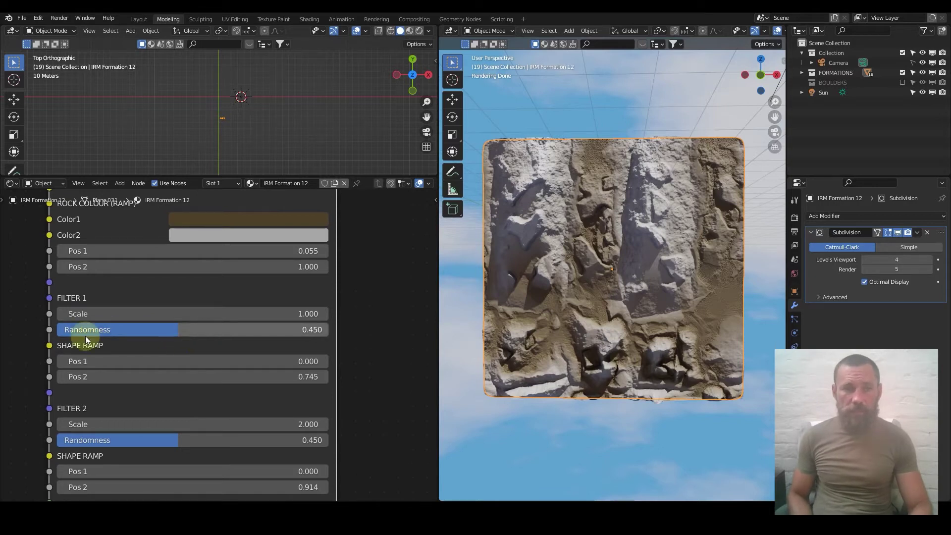
click(167, 356)
drag(175, 361, 197, 361)
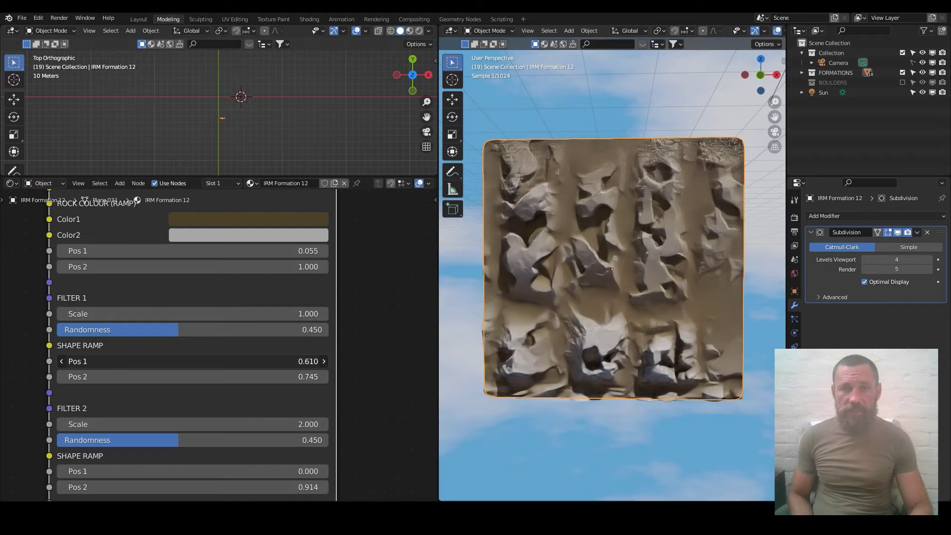
drag(284, 356, 338, 356)
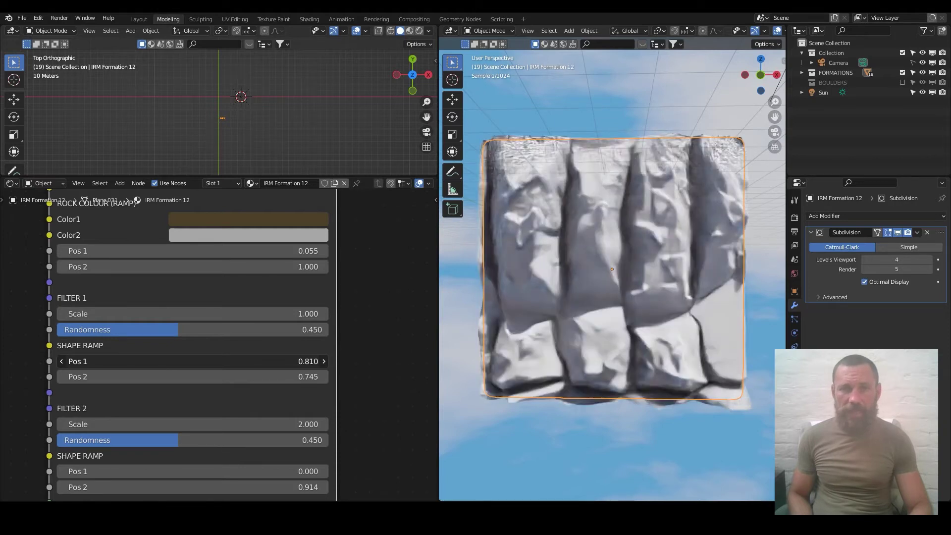
drag(197, 355, 163, 355)
drag(204, 380, 95, 378)
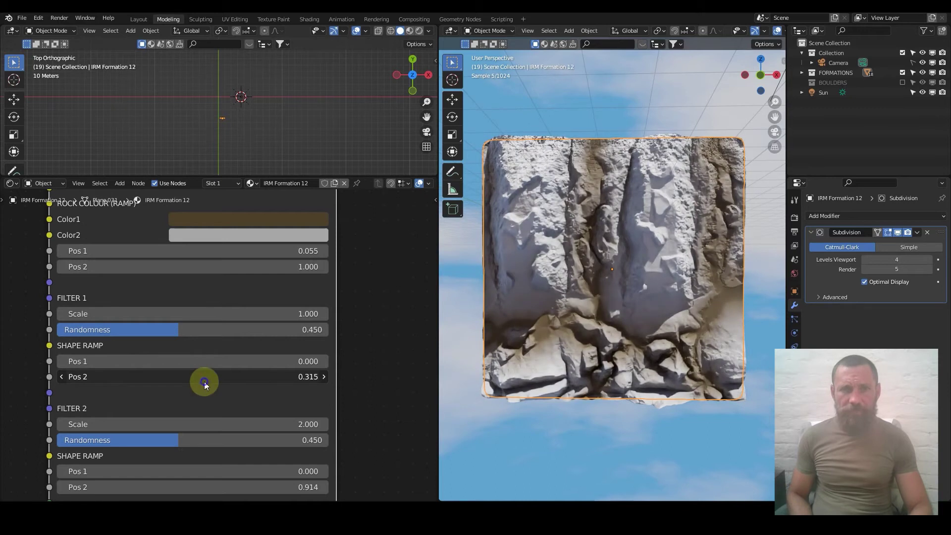
key(ctrl+z)
- Try a different AO Pos 1 value, then undo it back to 0.250
scroll(123, 369, down, 2)
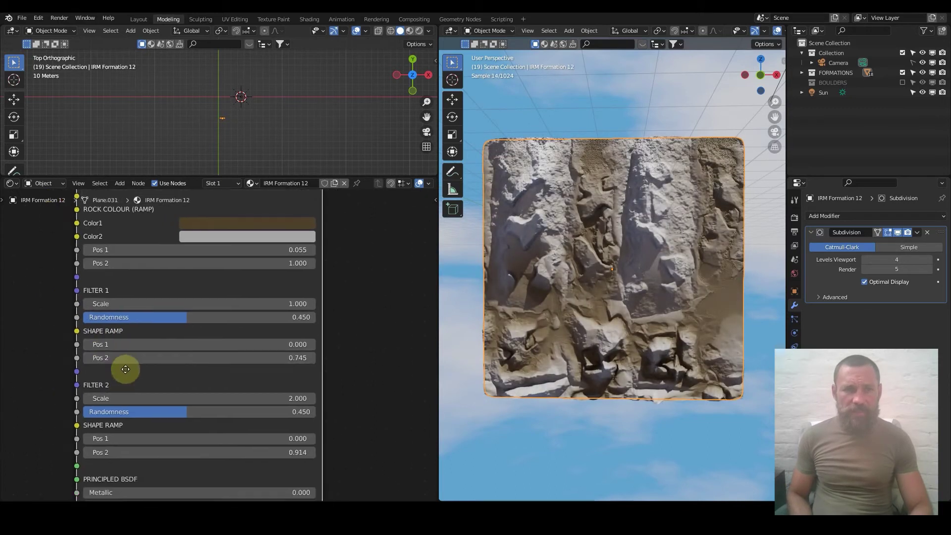
shift+scroll(135, 340, up, 5)
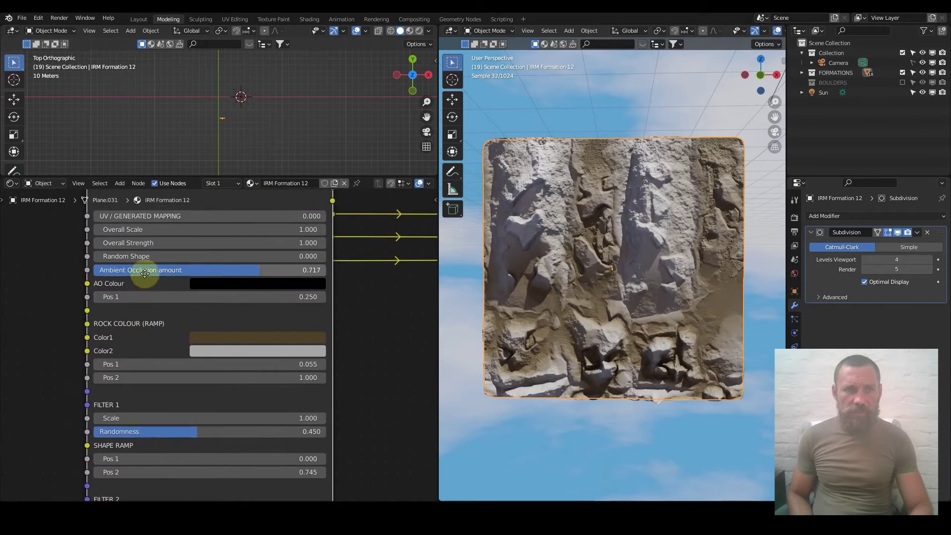
scroll(149, 367, up, 3)
scroll(228, 349, down, 1)
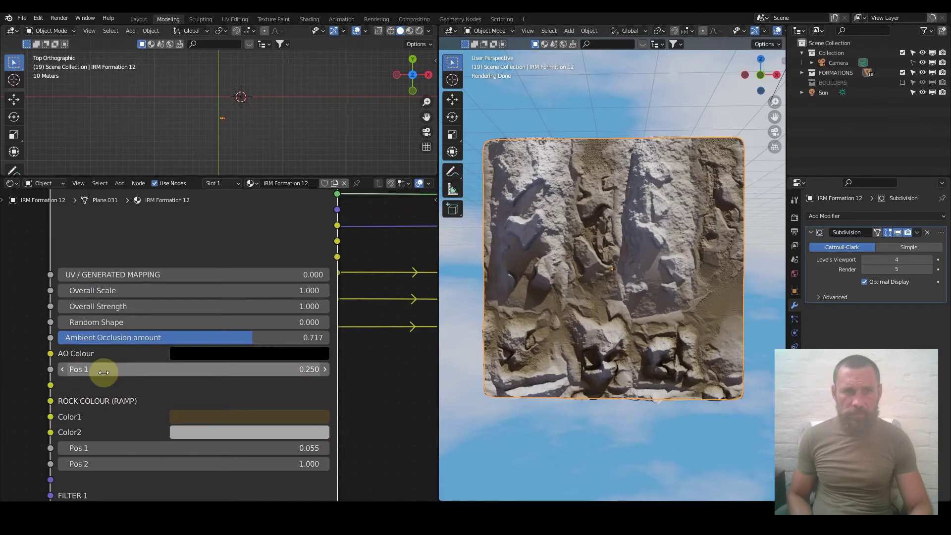
mouse_move(269, 370)
mouse_down()
mouse_move(293, 370)
mouse_move(269, 370)
mouse_up()
key(ctrl+z)
scroll(207, 374, down, 3)
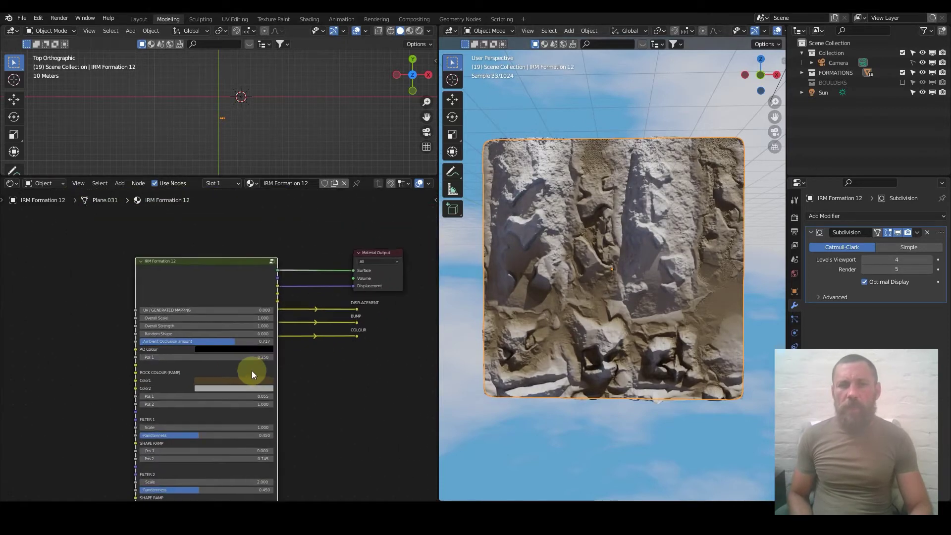
- Frame all nodes and delete the four test nodes below the rock material
key(Home)
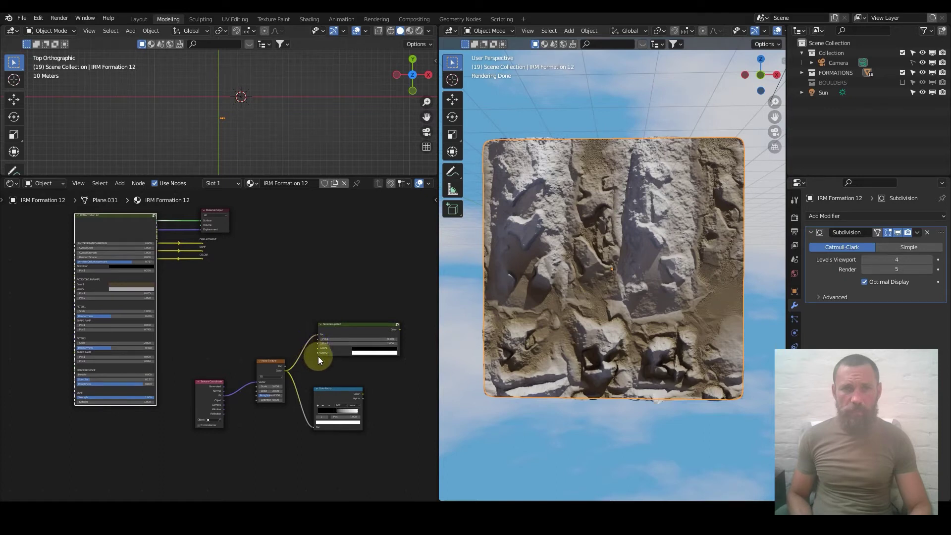
drag(326, 400, 345, 383)
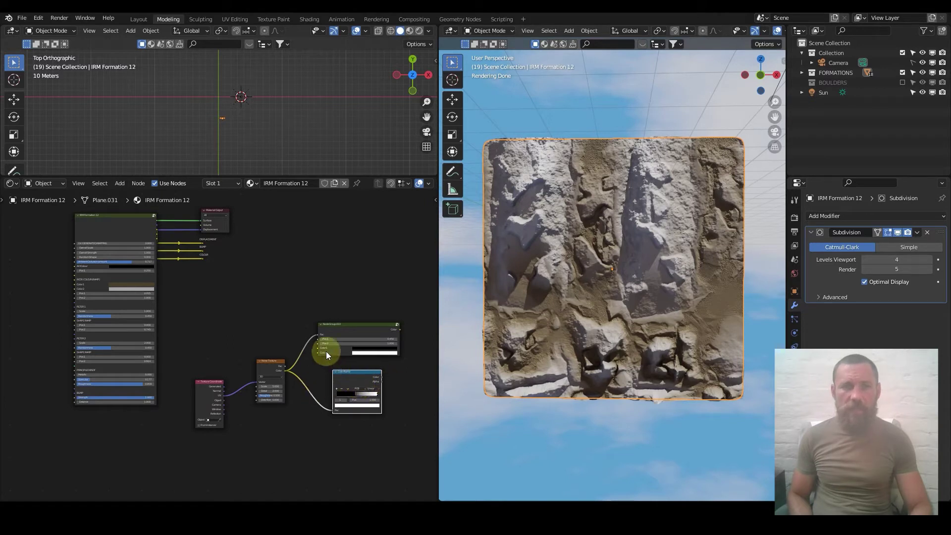
drag(198, 312, 365, 429)
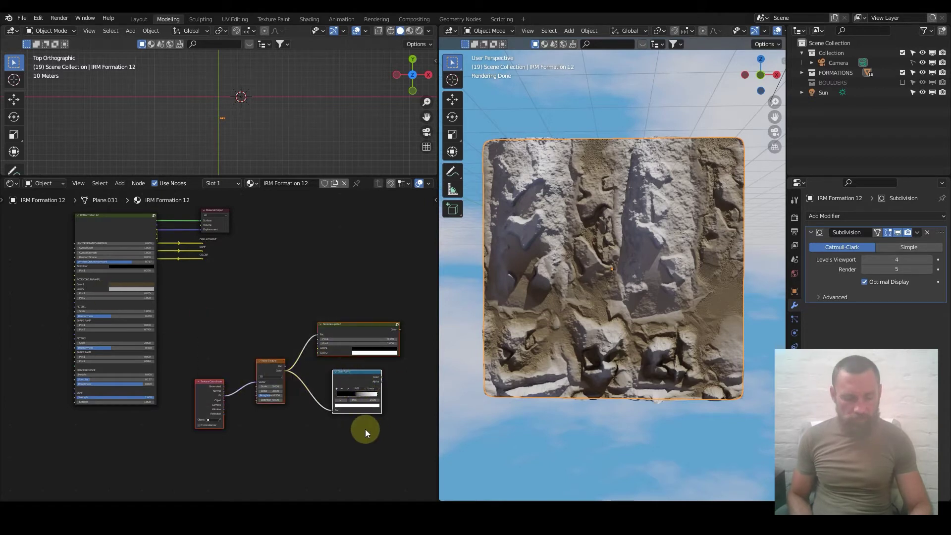
key(x)
middle_drag(226, 350, 311, 405)
scroll(196, 362, up, 10)
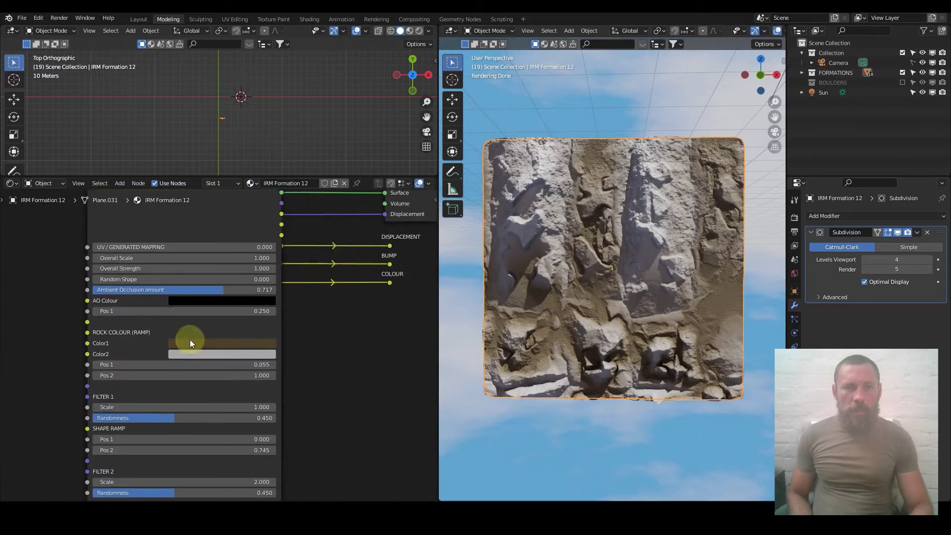
middle_drag(185, 321, 222, 381)
scroll(222, 380, up, 5)
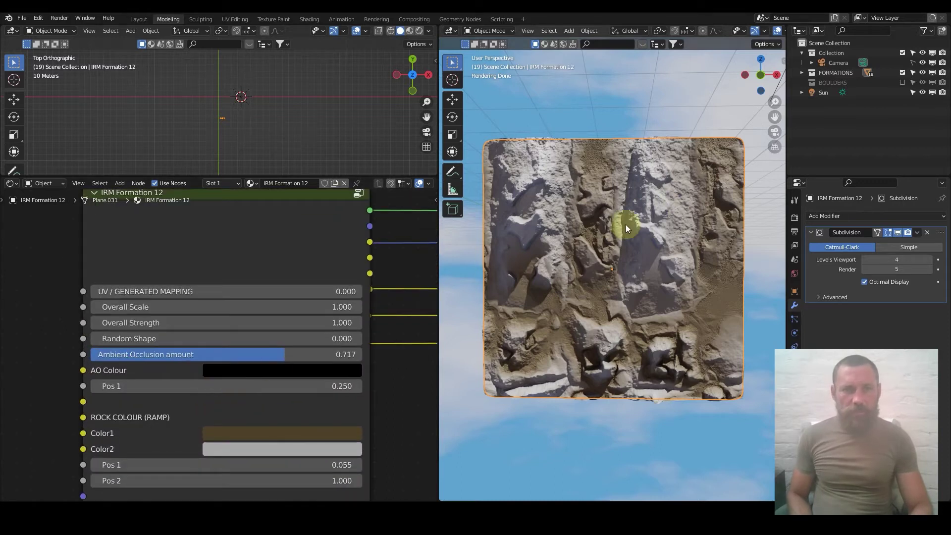
click(203, 289)
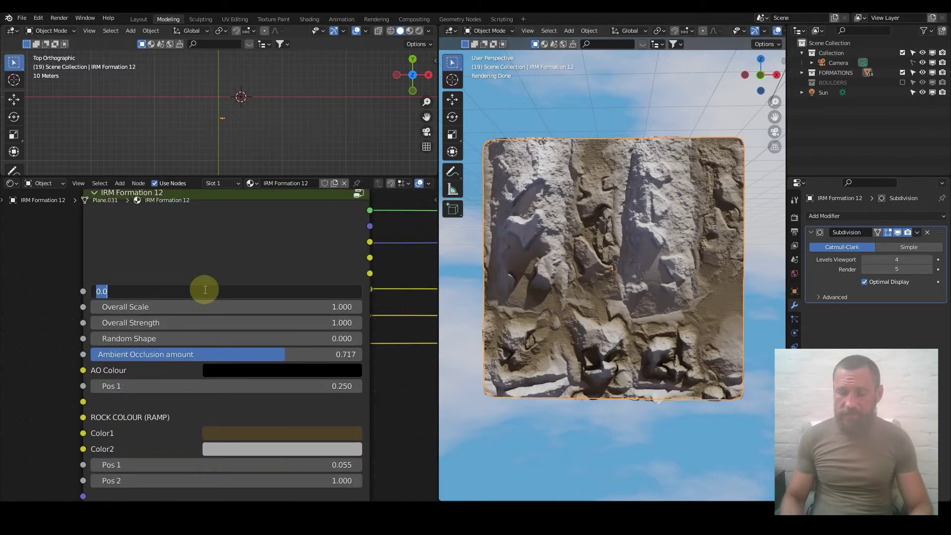
text(1)
key(Return)
click(204, 289)
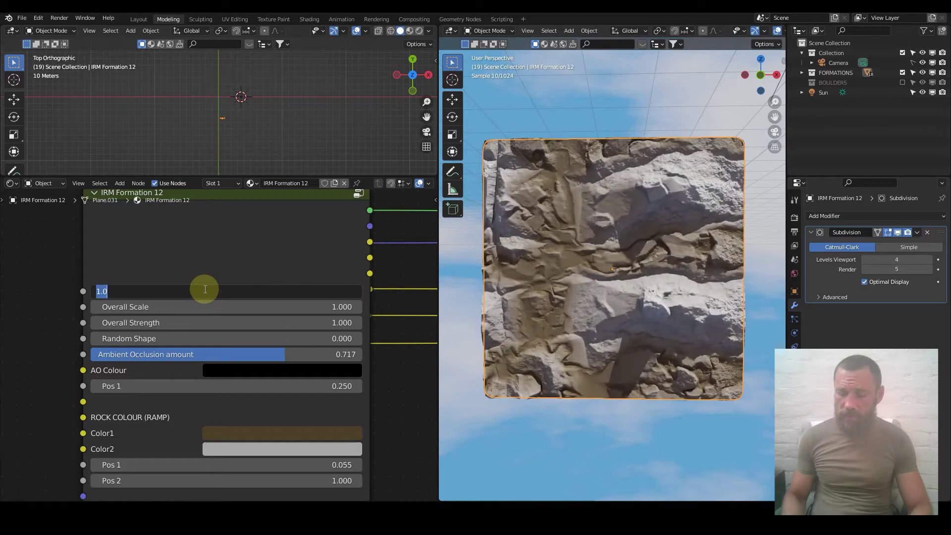
text(0)
key(Return)
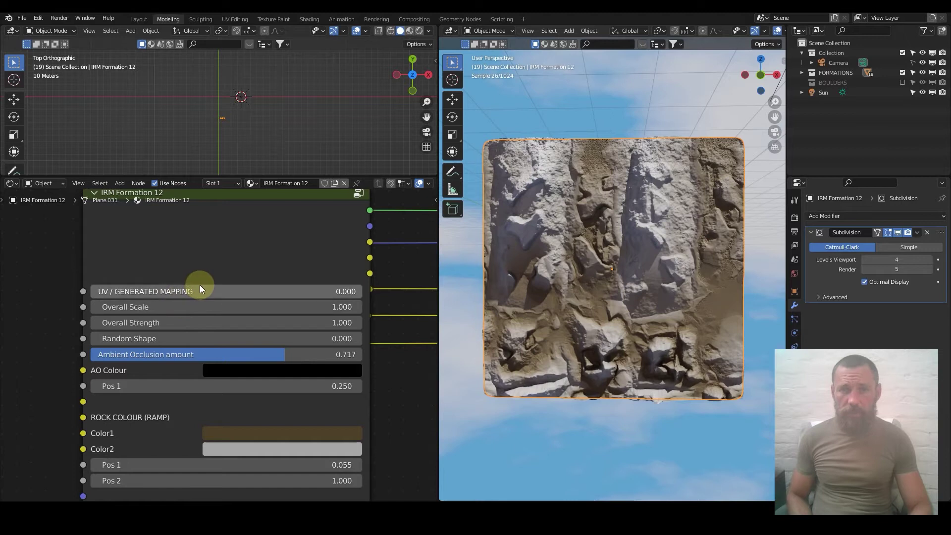
click(236, 303)
text(5)
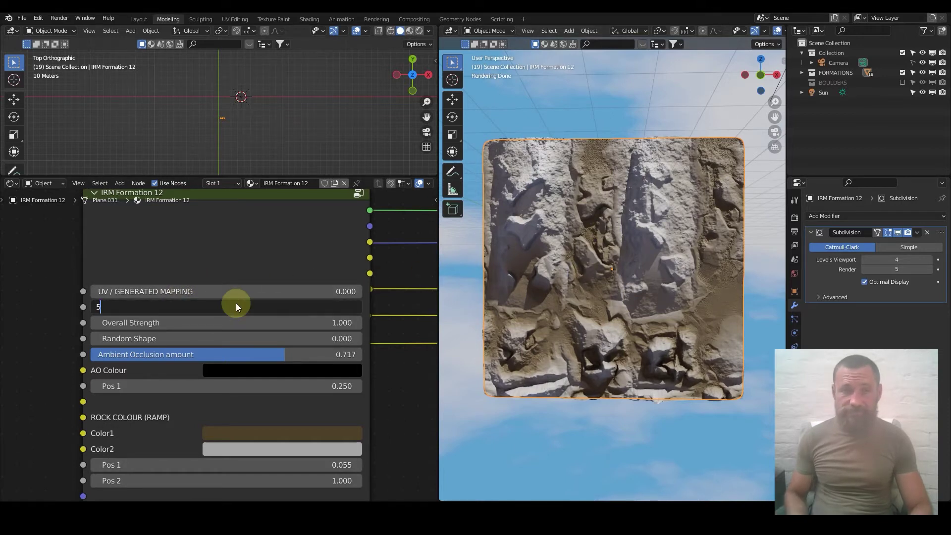
key(Return)
key(ctrl+z)
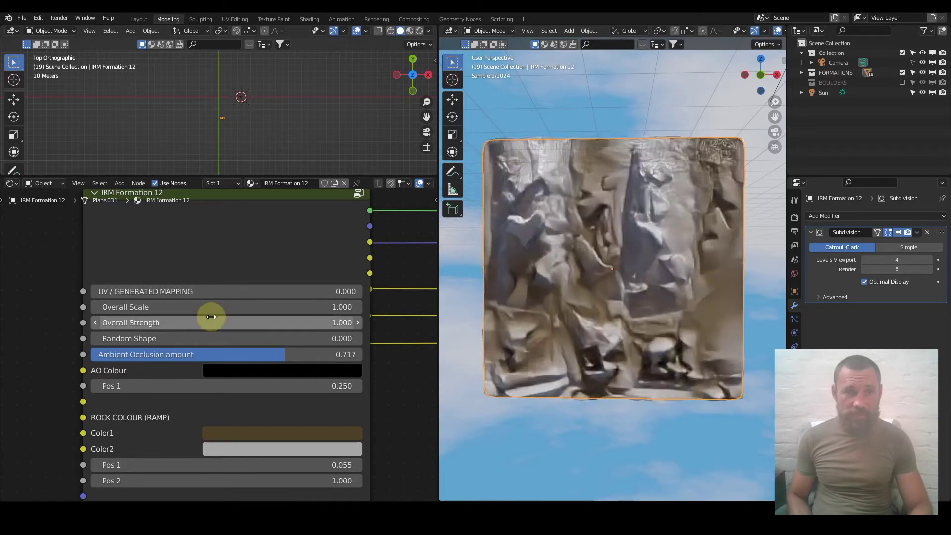
click(214, 328)
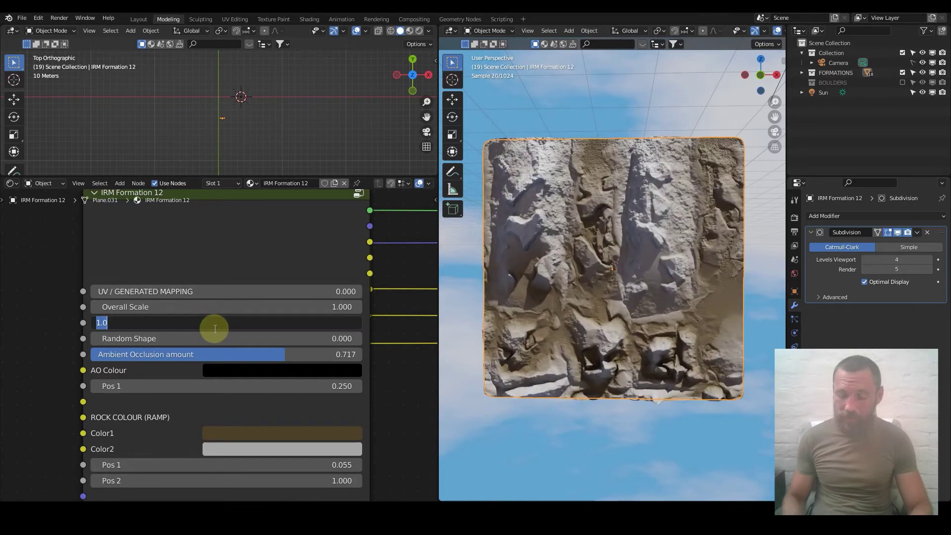
text(2)
key(Return)
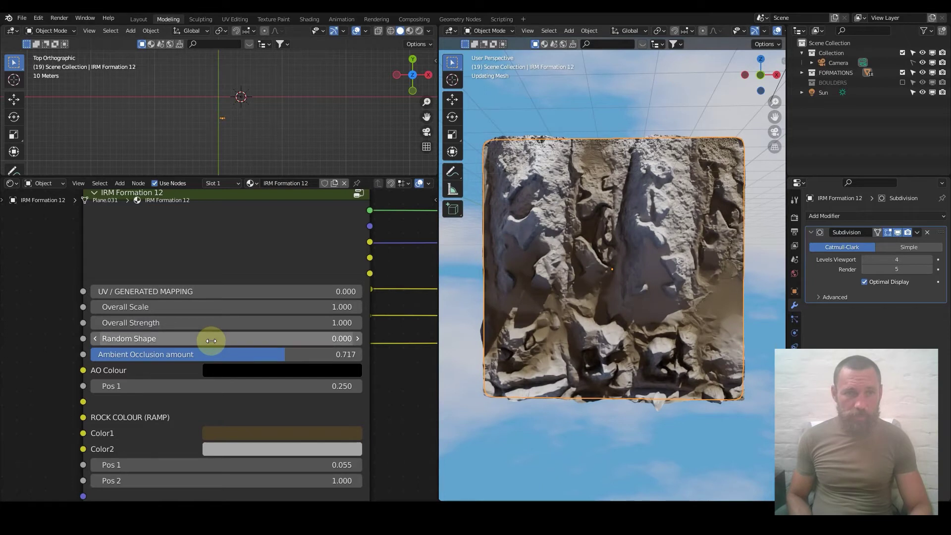
click(213, 340)
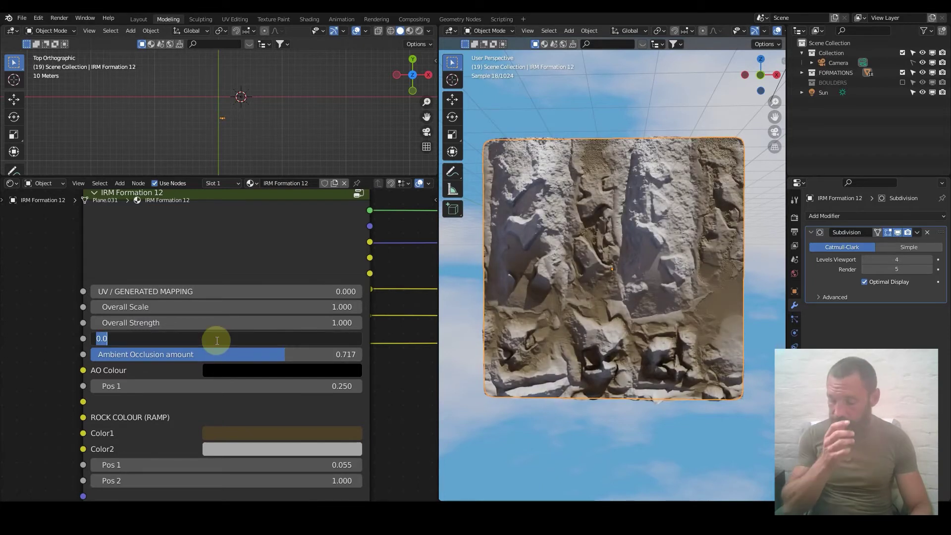
key(Return)
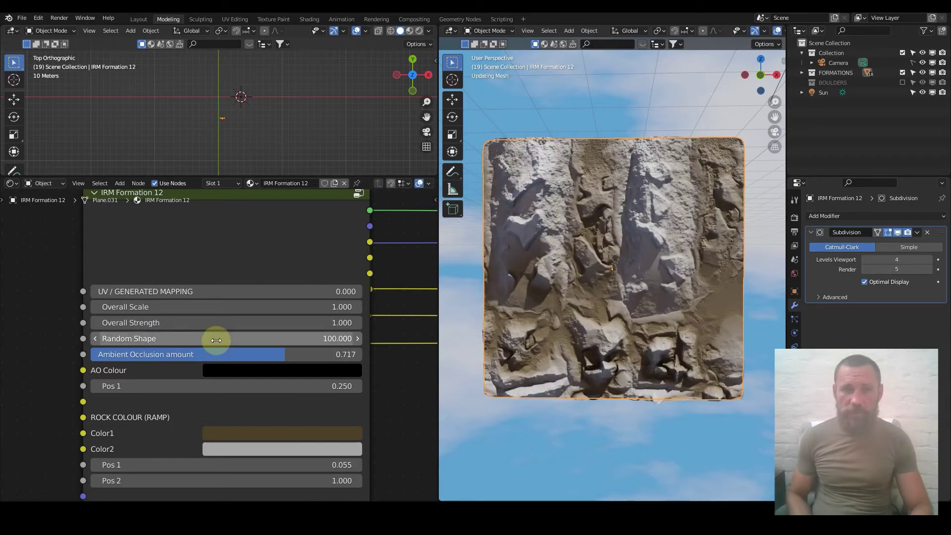
click(217, 340)
text(500)
key(Return)
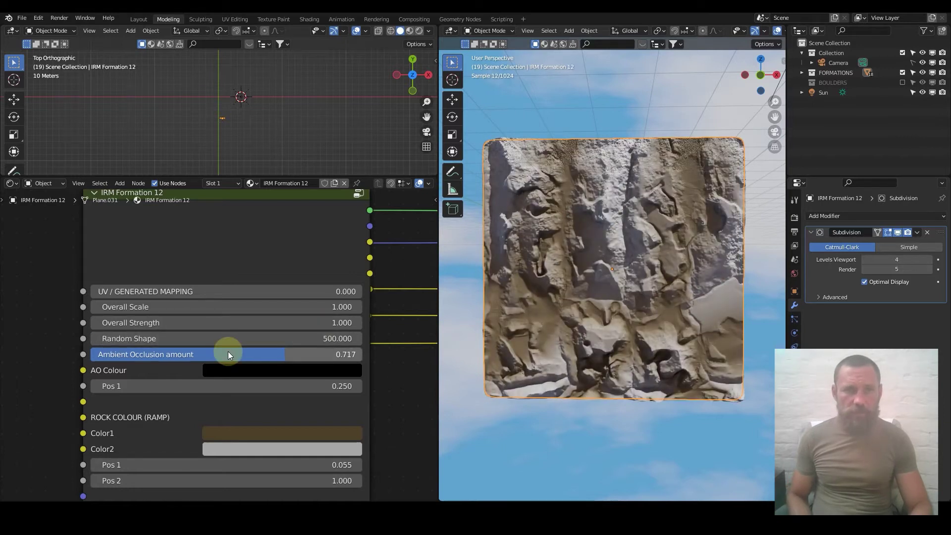
click(227, 342)
text(0)
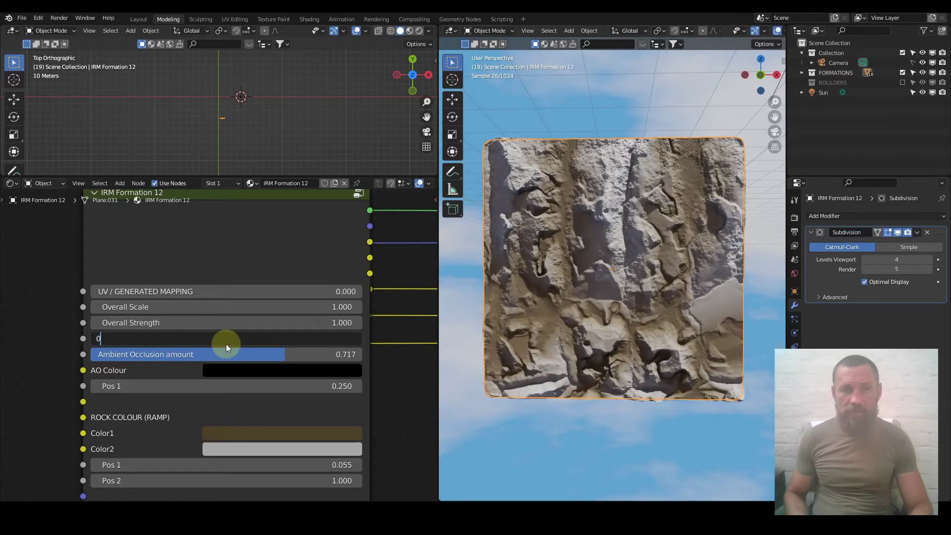
key(Return)
- Raise the rock material's Ambient Occlusion amount to 1.000 and AO Pos 1 to 0.830
scroll(277, 385, up, 1)
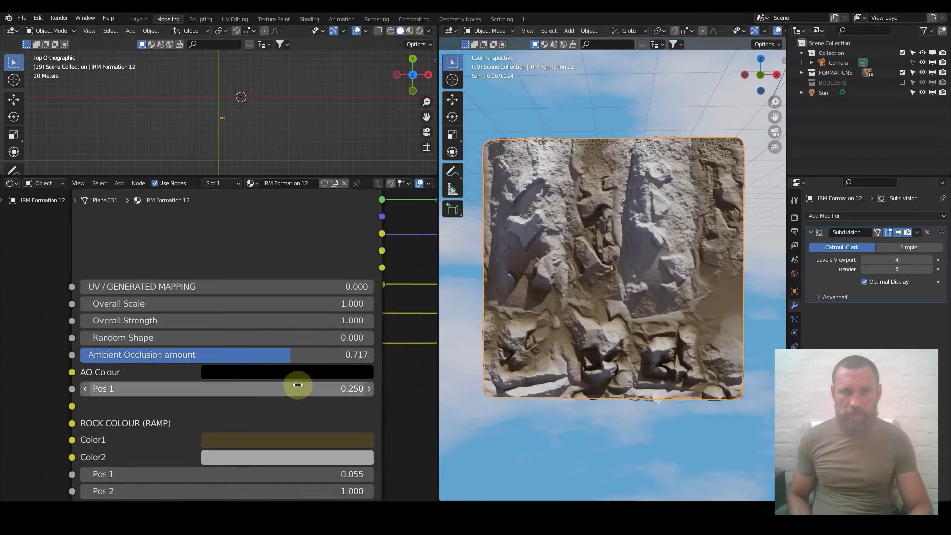
scroll(698, 281, up, 4)
drag(294, 356, 375, 357)
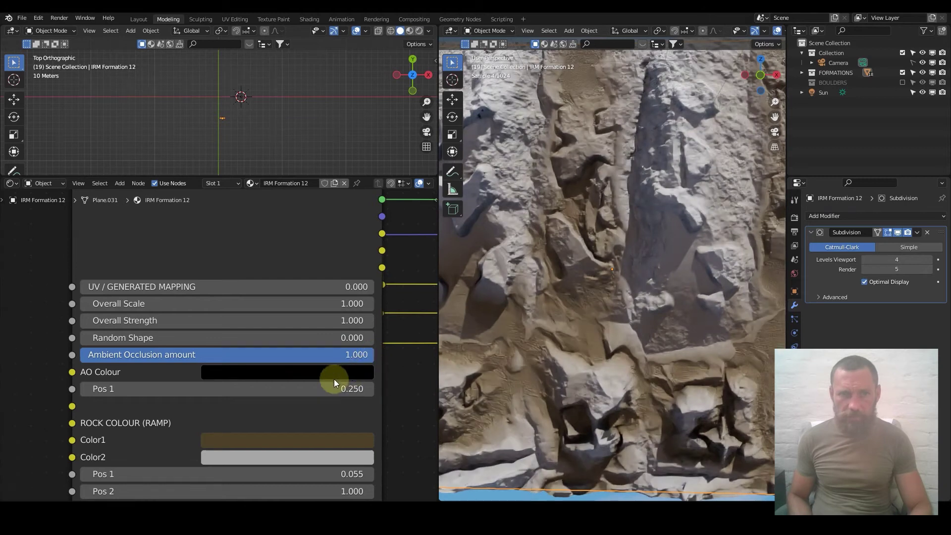
drag(131, 390, 205, 389)
scroll(594, 280, down, 2)
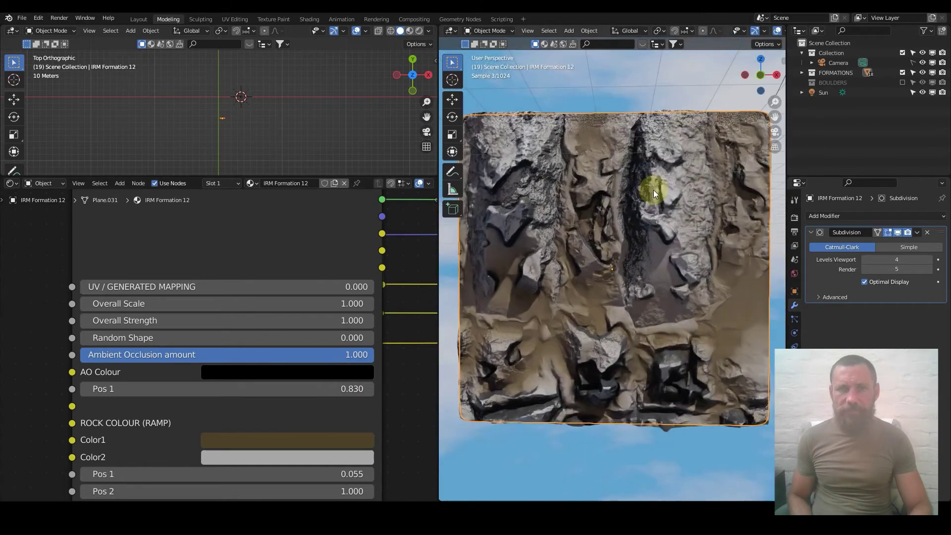
scroll(255, 391, down, 3)
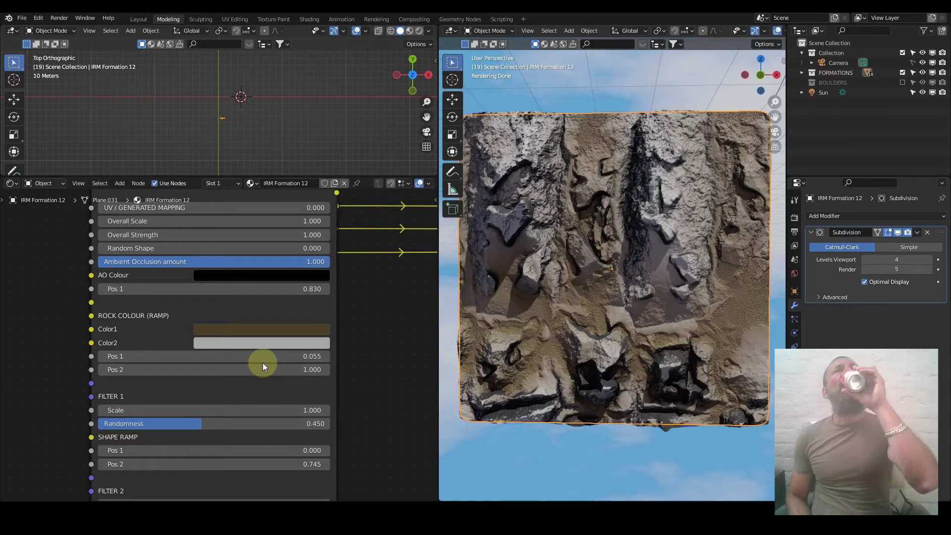
- Ease the Ambient Occlusion amount back to 0.800, then pan down toward the filter settings
scroll(221, 332, down, 1)
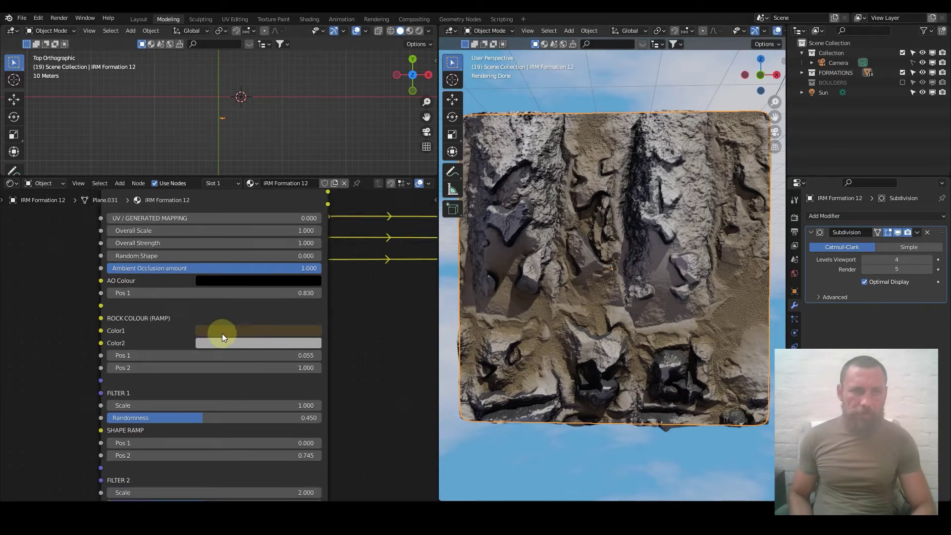
scroll(242, 377, up, 1)
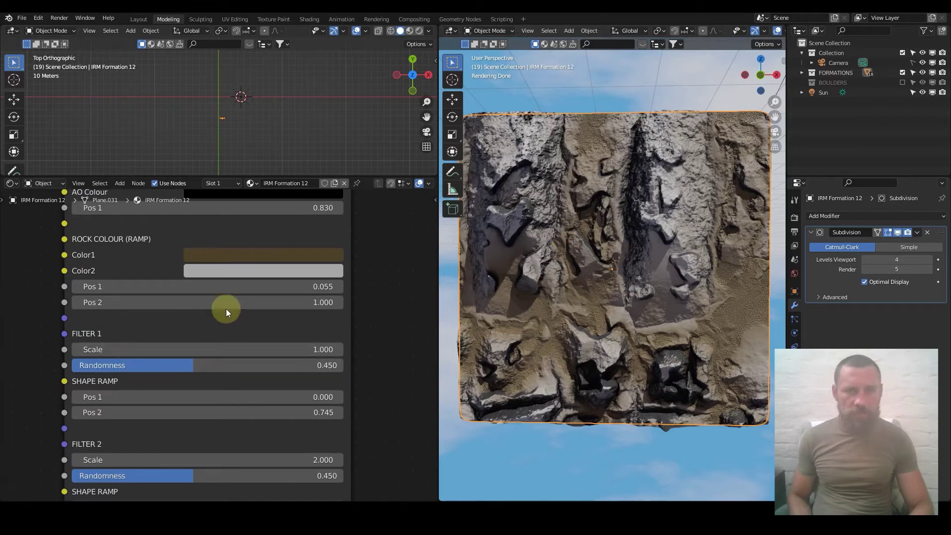
middle_drag(197, 243, 210, 314)
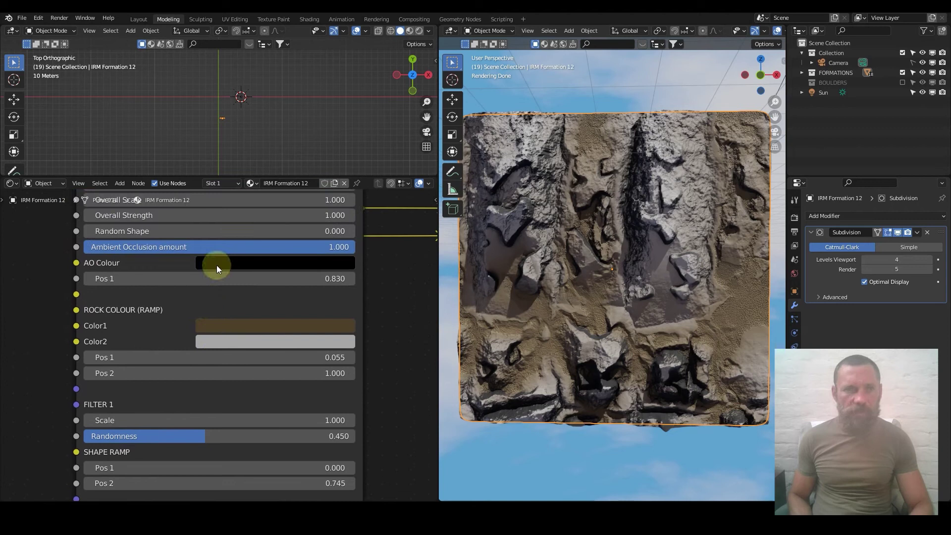
click(277, 250)
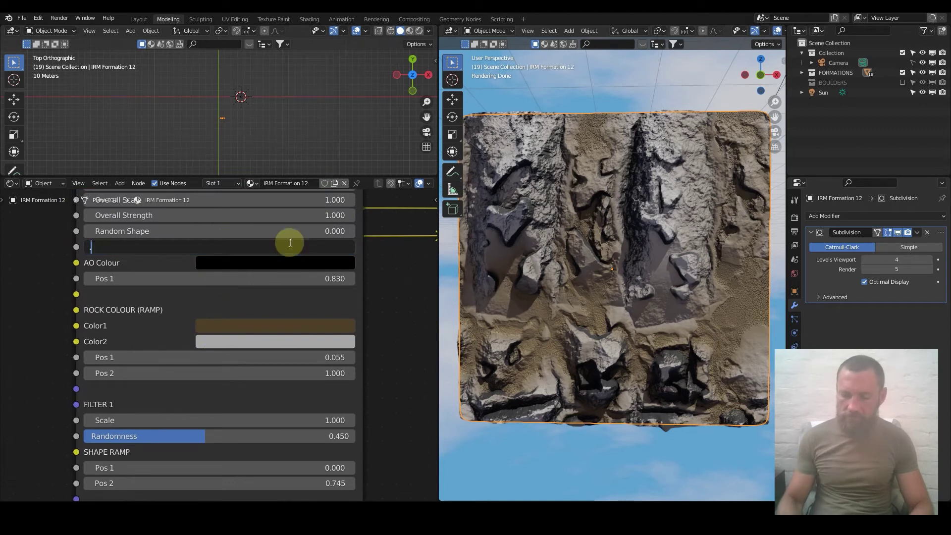
key(Return)
middle_drag(218, 370, 218, 236)
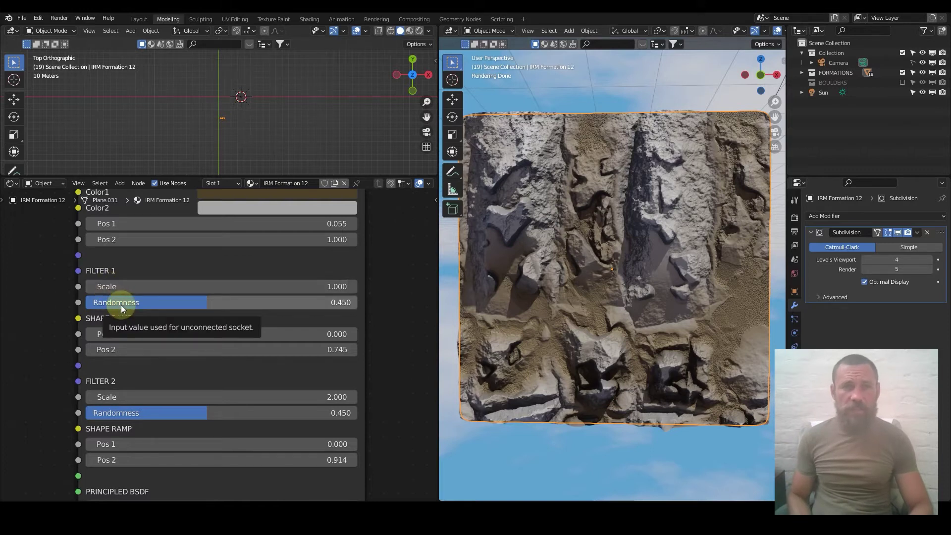
middle_drag(170, 311, 185, 255)
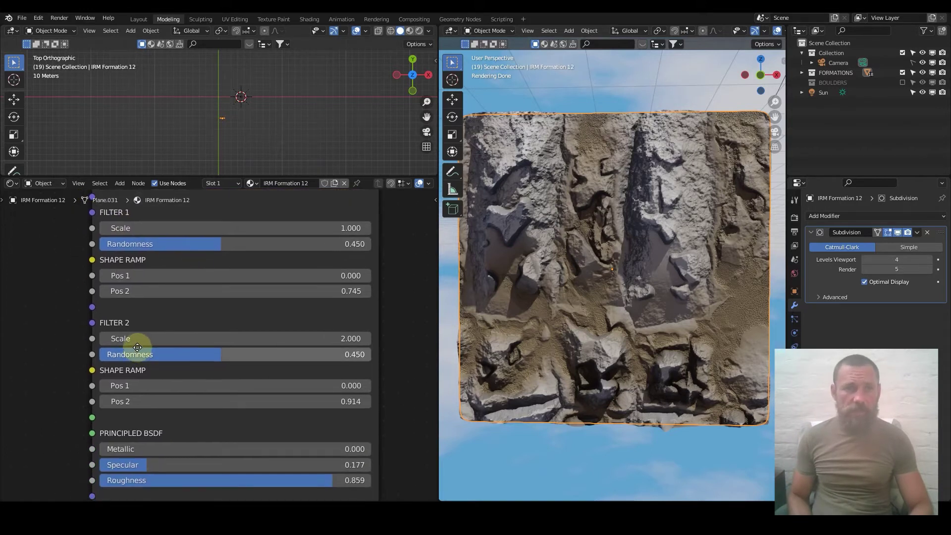
middle_drag(139, 353, 134, 325)
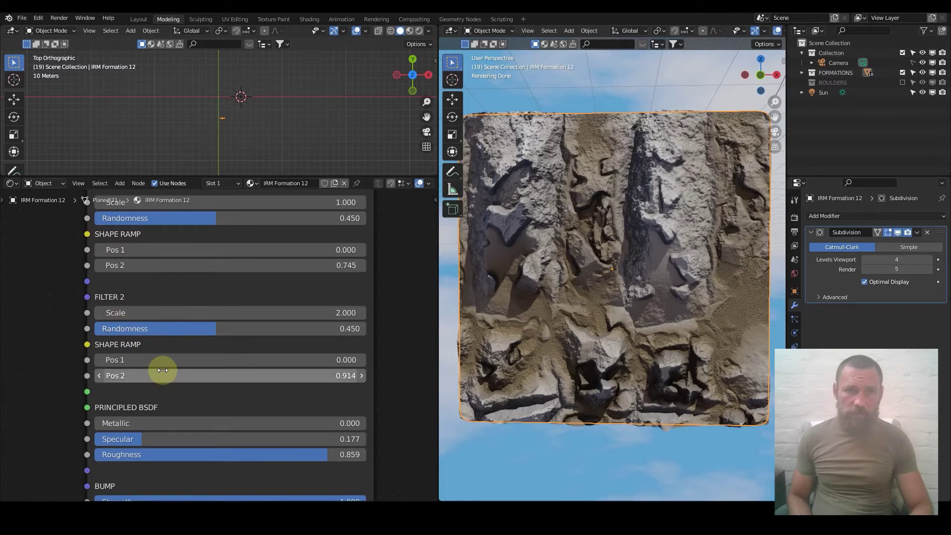
middle_drag(162, 369, 165, 347)
scroll(174, 397, down, 2)
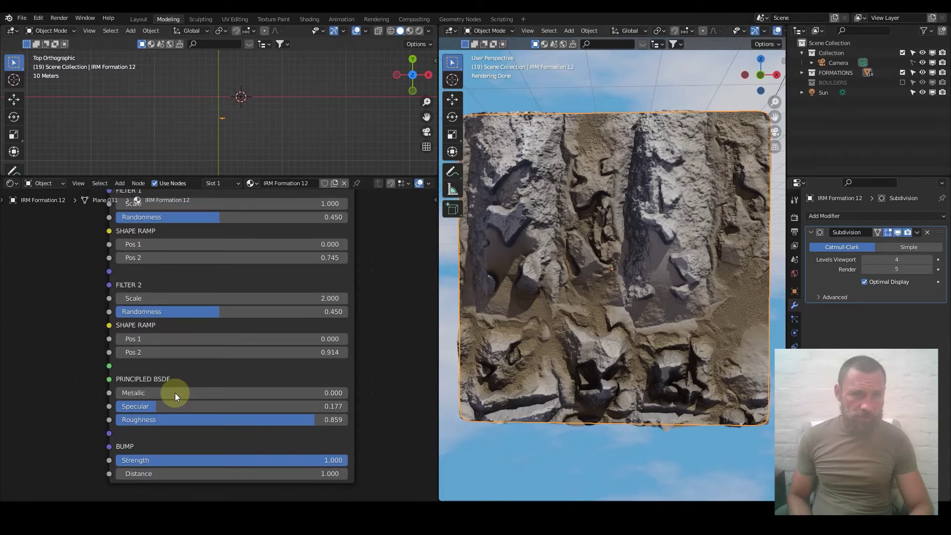
shift+scroll(164, 307, up, 6)
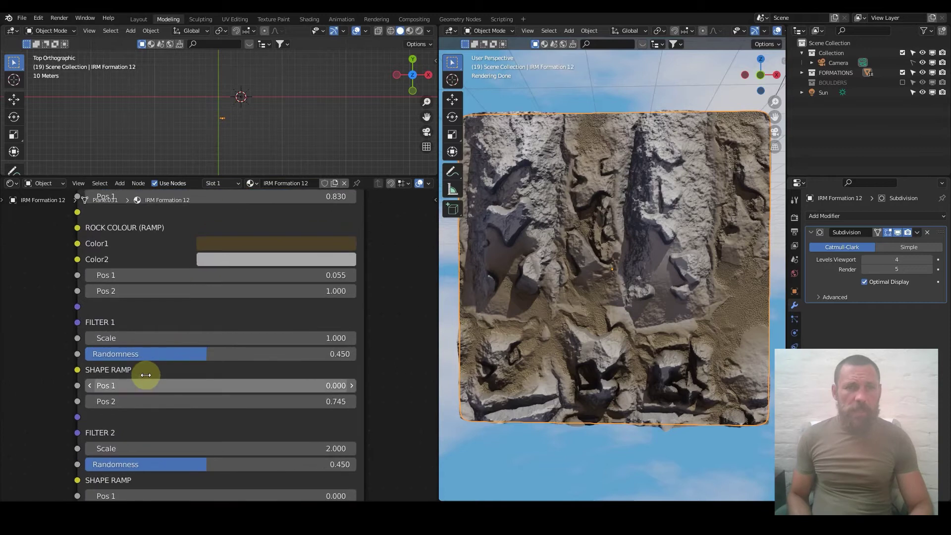
scroll(148, 371, up, 1)
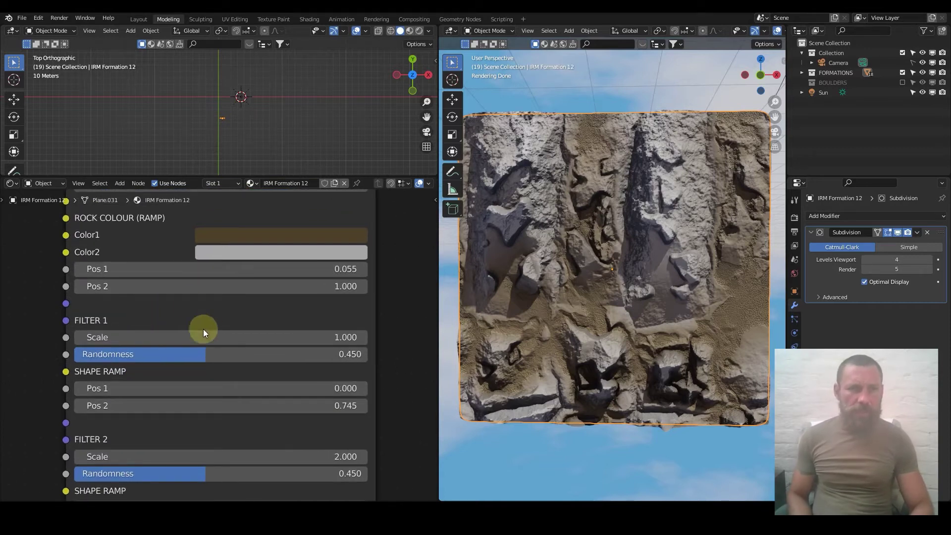
drag(211, 337, 334, 337)
key(ctrl+z)
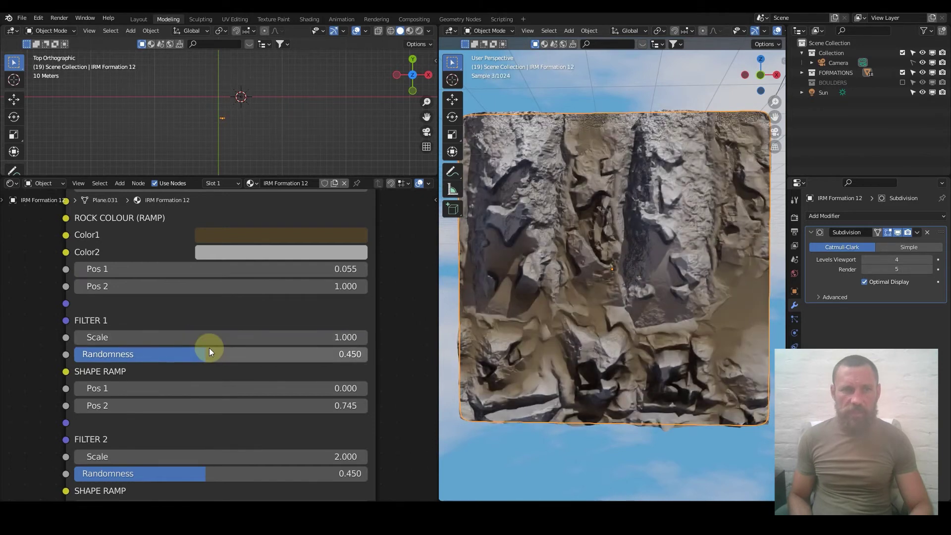
key(ctrl+z)
drag(215, 354, 368, 354)
middle_drag(254, 372, 268, 306)
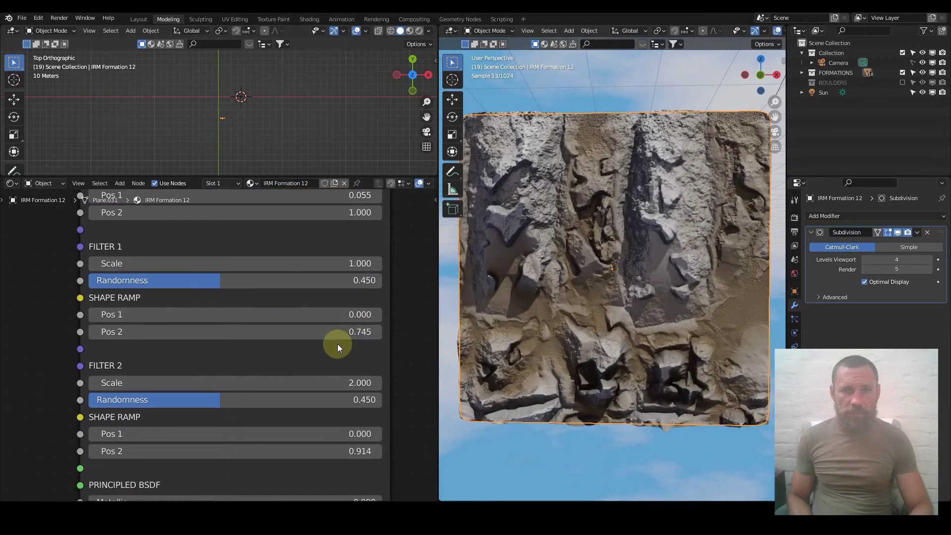
scroll(308, 334, down, 4)
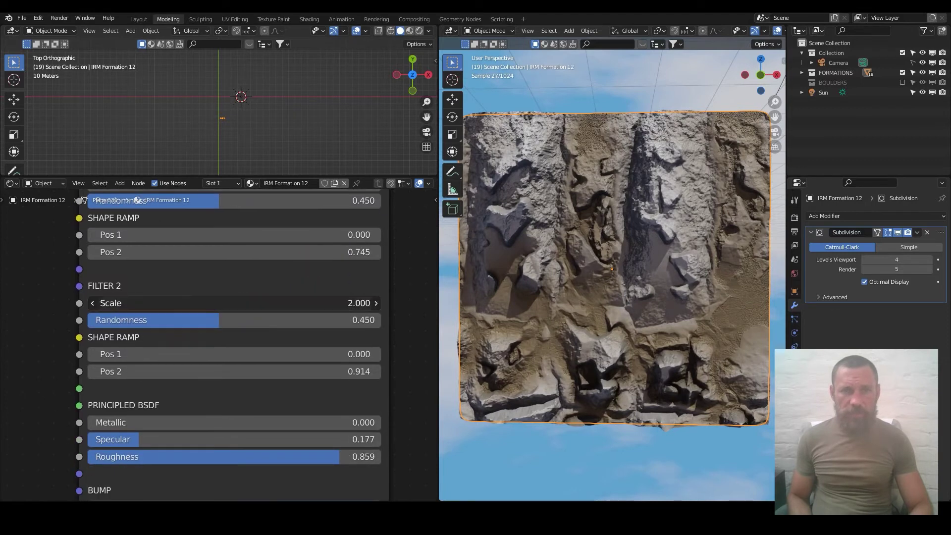
drag(262, 306, 382, 321)
key(ctrl+z)
key(ctrl+z)
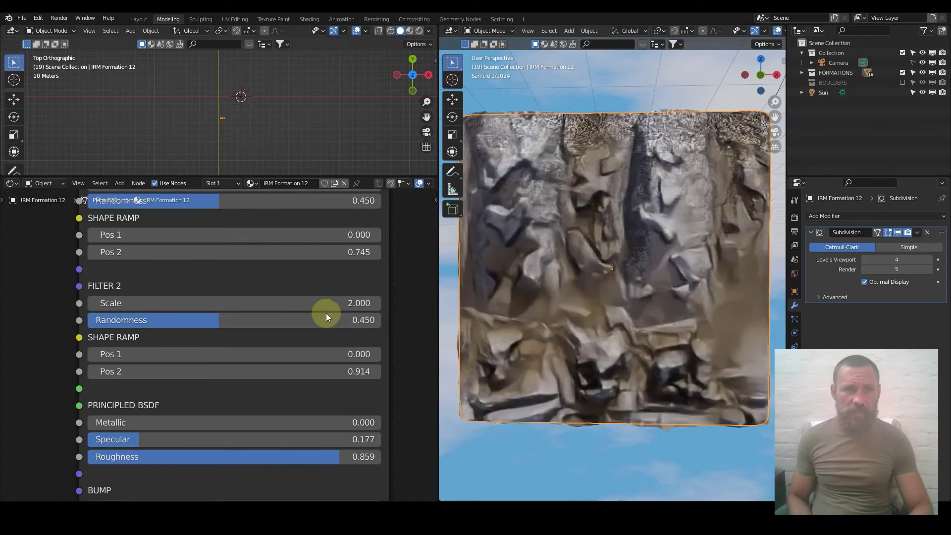
scroll(257, 332, down, 3)
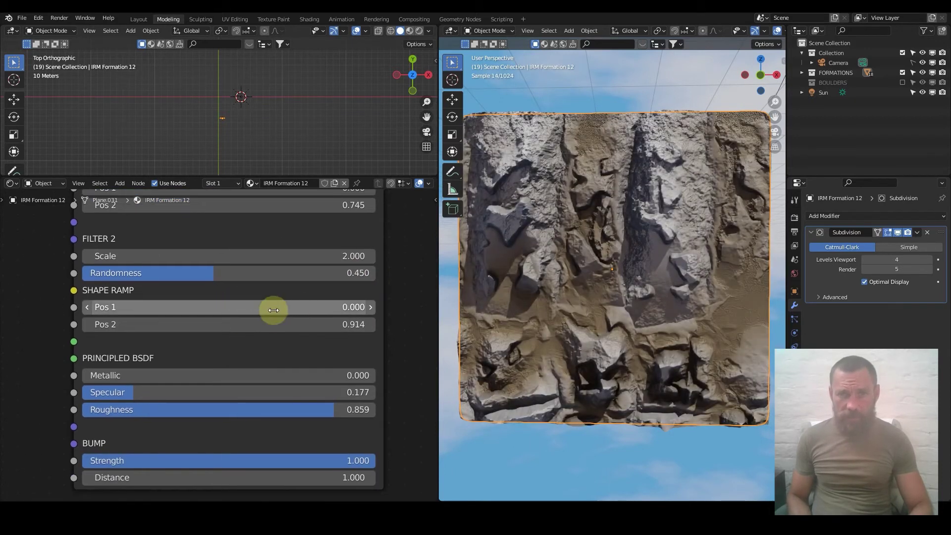
drag(299, 308, 261, 325)
key(ctrl+z)
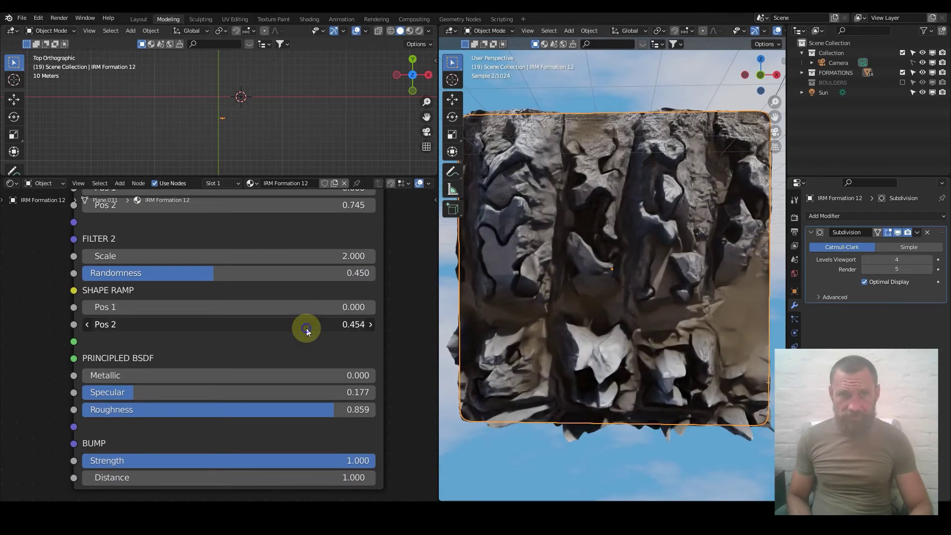
key(ctrl+z)
scroll(277, 337, down, 5)
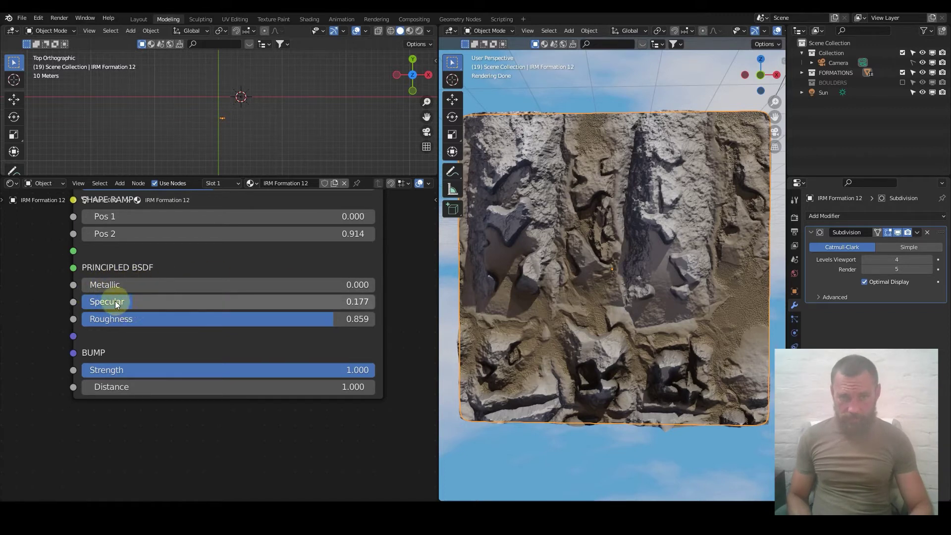
middle_drag(209, 331, 200, 293)
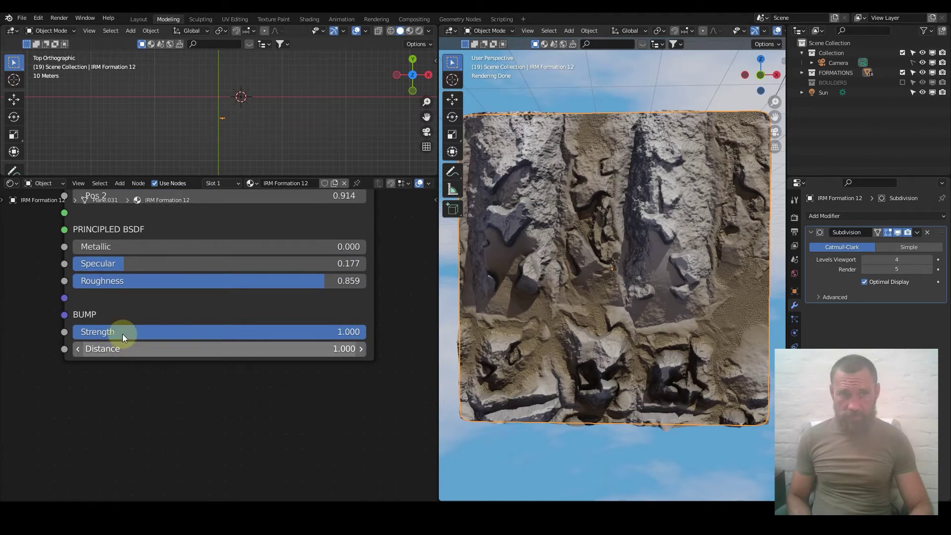
scroll(300, 280, down, 6)
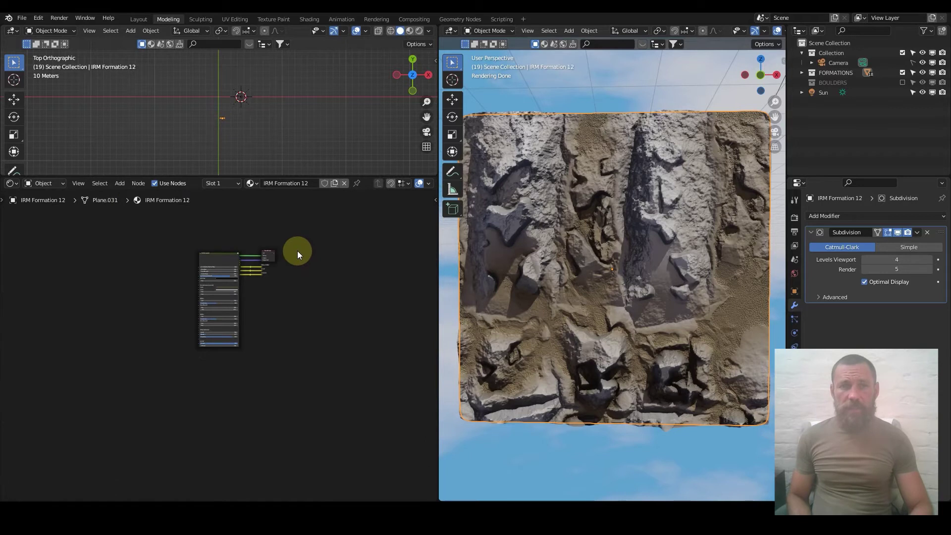
- Switch the right viewport to Solid shading and reframe it with the plane on the left
scroll(297, 251, up, 4)
scroll(204, 322, down, 3)
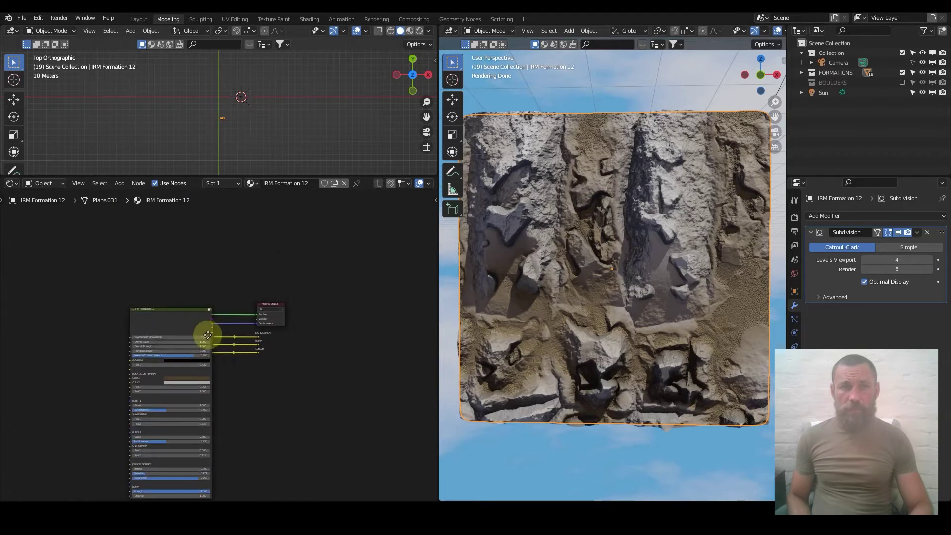
scroll(211, 295, up, 1)
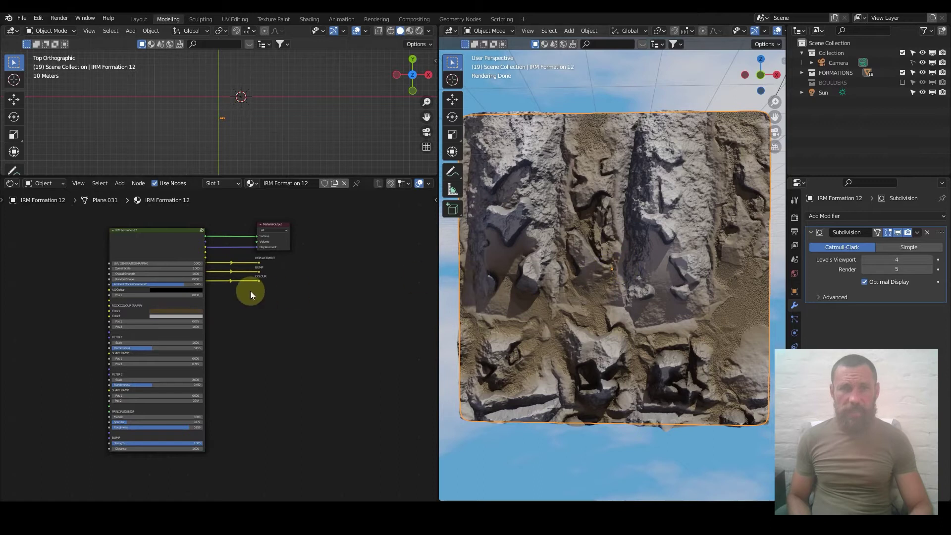
scroll(675, 272, down, 1)
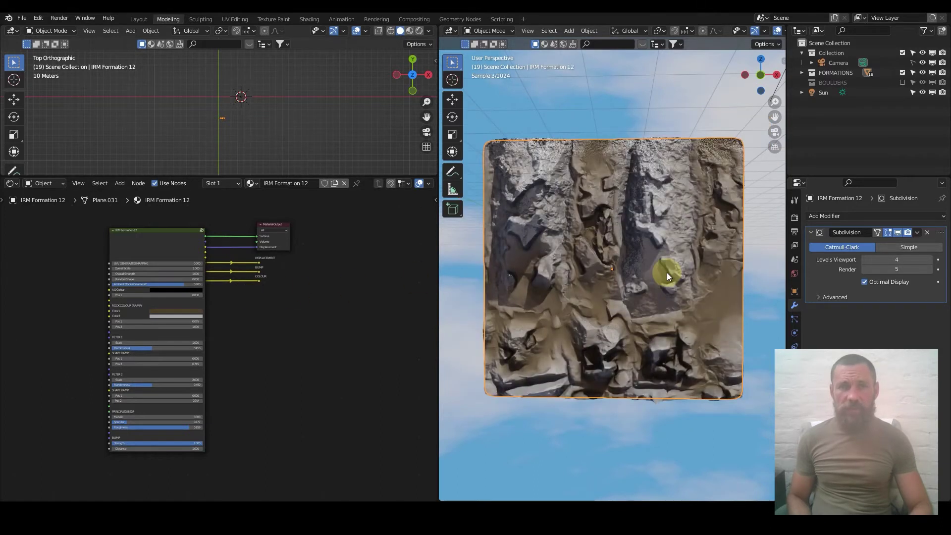
scroll(761, 31, down, 4)
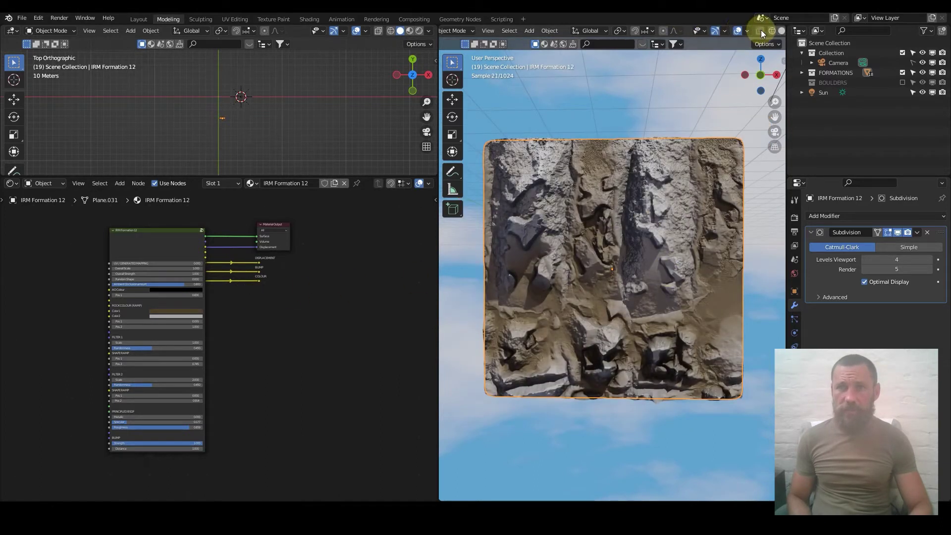
click(739, 31)
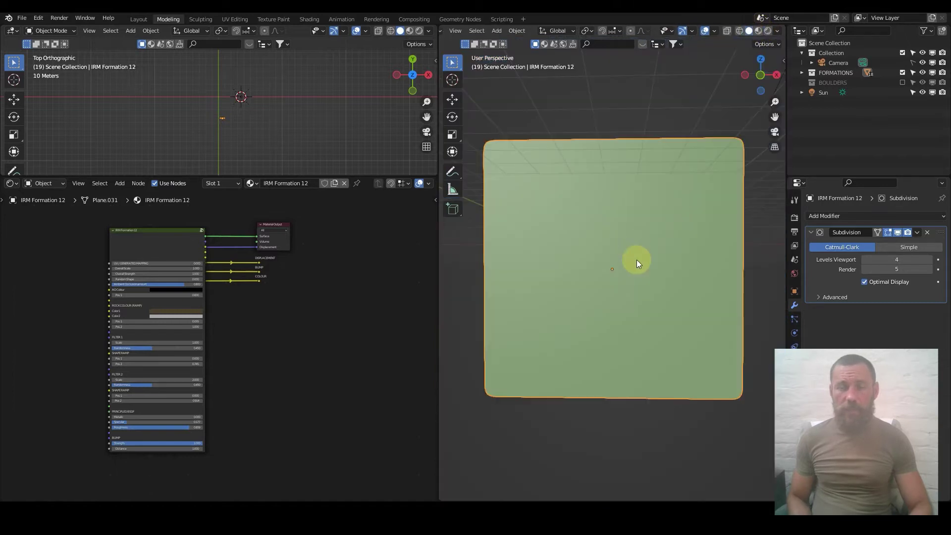
scroll(632, 258, down, 3)
shift+middle_drag(651, 258, 527, 289)
scroll(586, 282, down, 2)
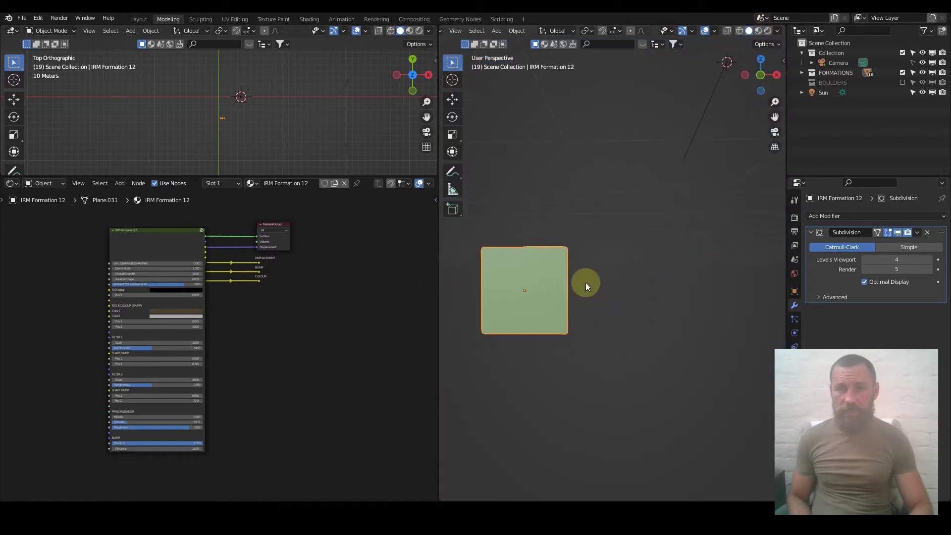
shift+middle_drag(611, 287, 585, 293)
- Add a new Plane, stand it upright with a 90° X rotation, and view it from the front
key(shift+a)
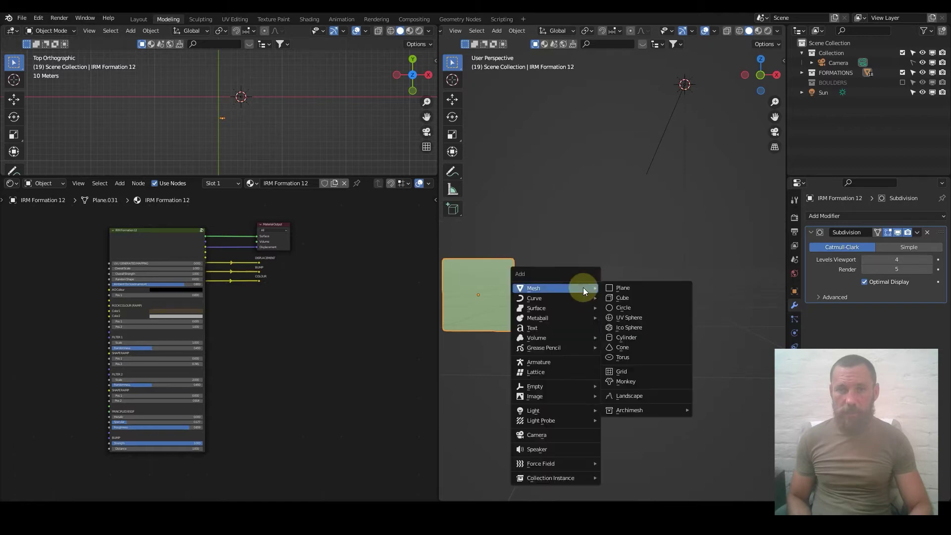
click(620, 287)
scroll(539, 346, down, 2)
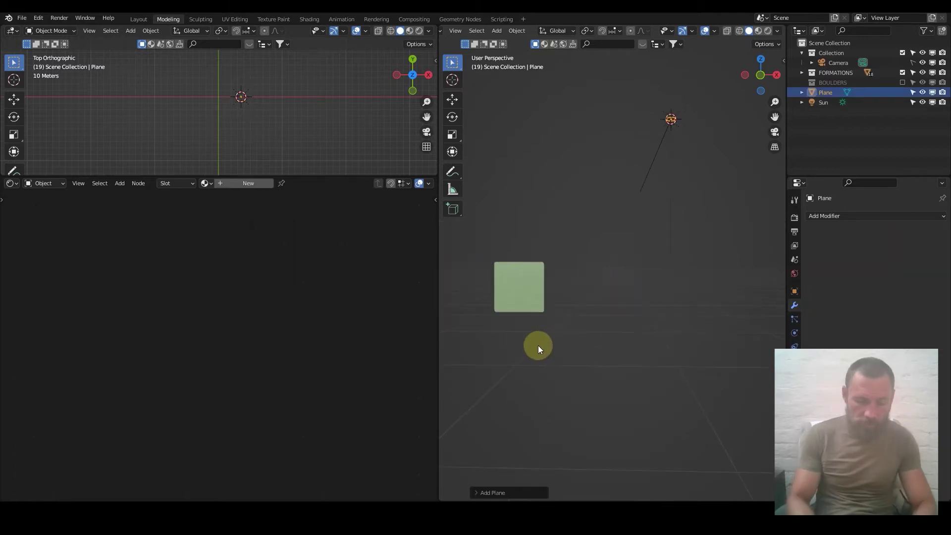
text(rx90)
key(Return)
key(KP_1)
scroll(617, 249, down, 1)
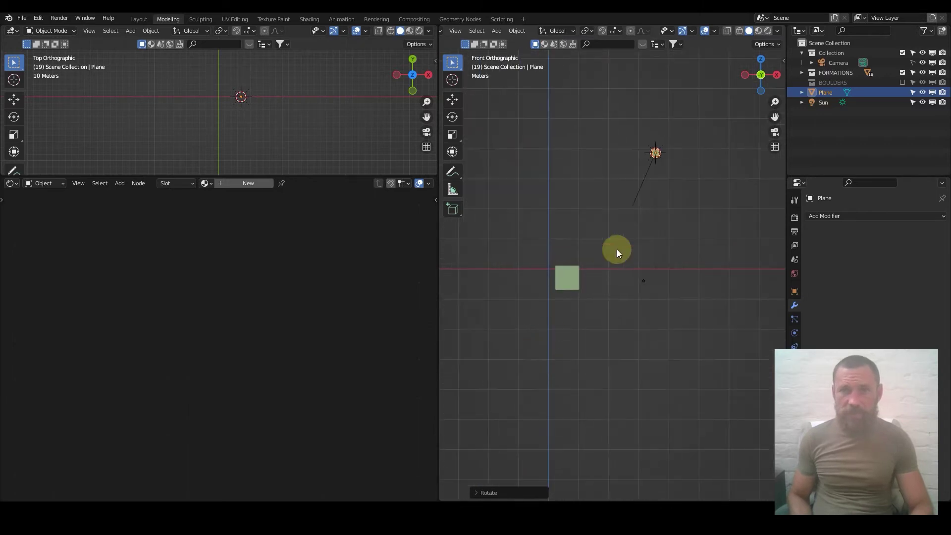
- Move and scale the plane beside the rock, then select its top edge in Edit Mode
key(g)
click(538, 254)
key(s)
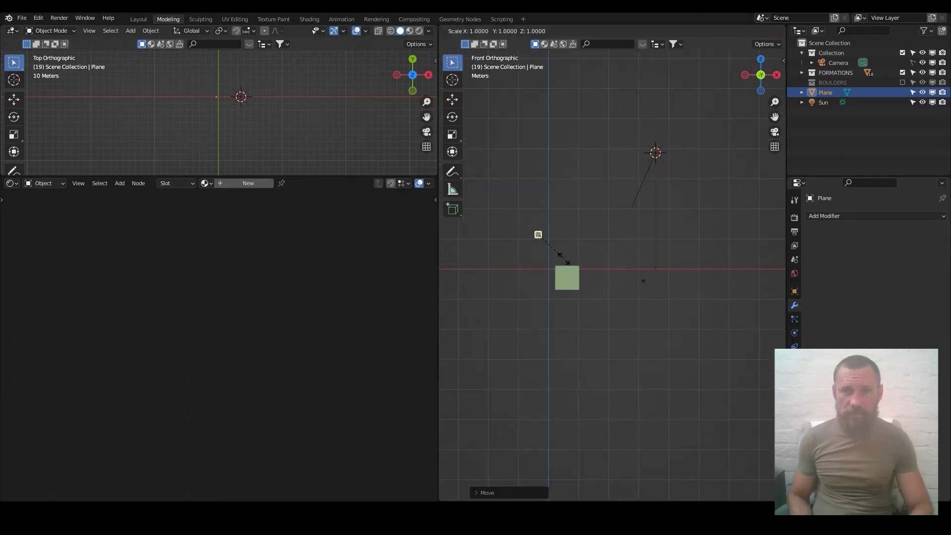
click(632, 305)
scroll(506, 251, up, 4)
shift+middle_drag(503, 243, 636, 276)
scroll(633, 273, up, 3)
key(Tab)
drag(510, 162, 661, 213)
shift+middle_drag(605, 245, 580, 319)
- Extrude the plane's top edge upward along Z twice into a tall strip
key(g)
key(z)
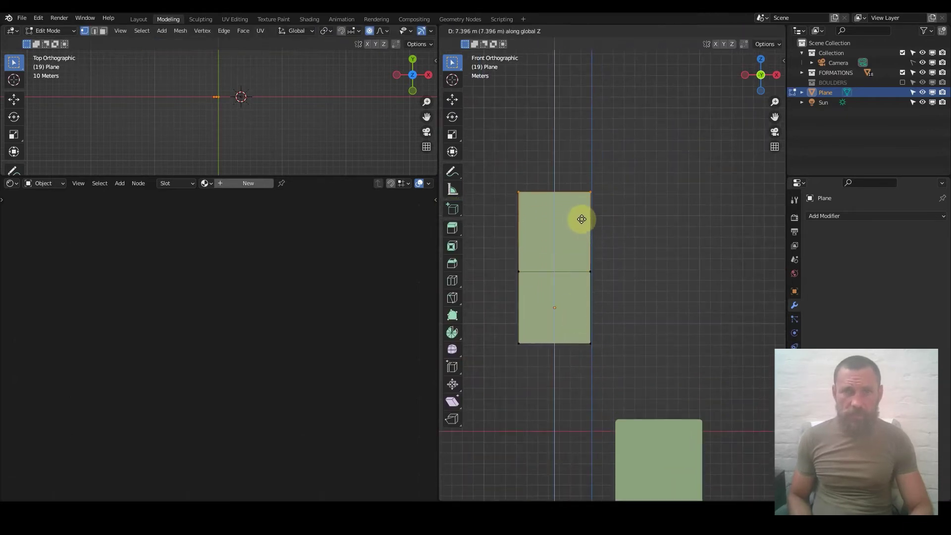
click(582, 221)
shift+middle_drag(601, 191, 594, 270)
key(e)
key(z)
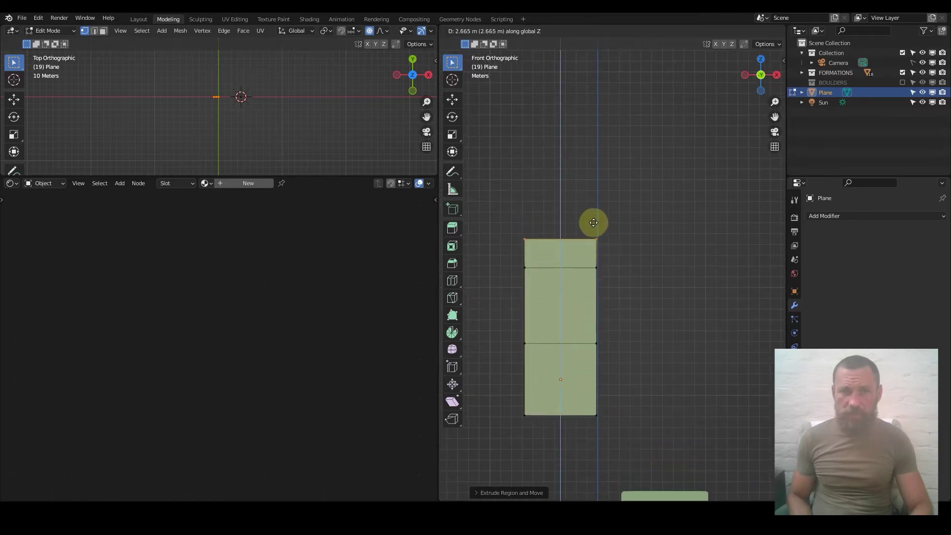
click(586, 44)
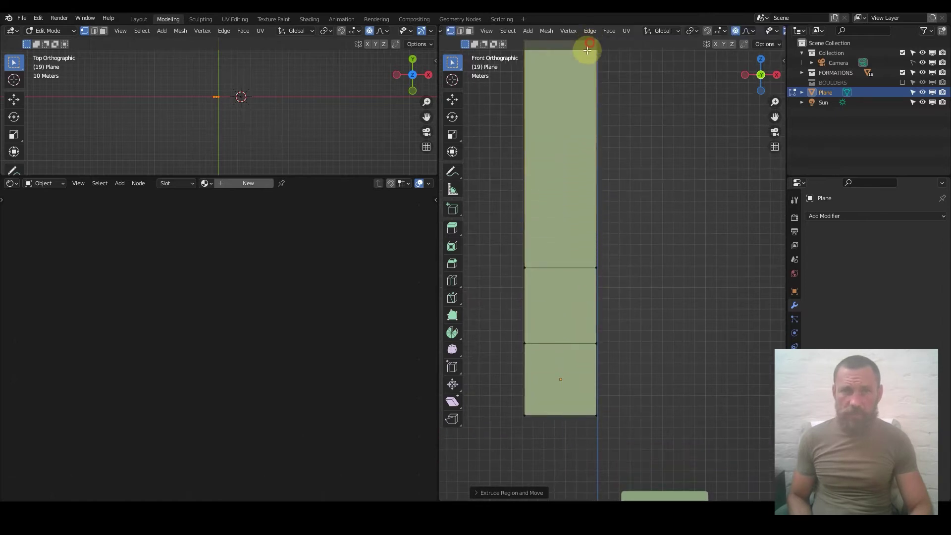
- Add two evenly spaced loop cuts across the strip's upper face
key(ctrl+r)
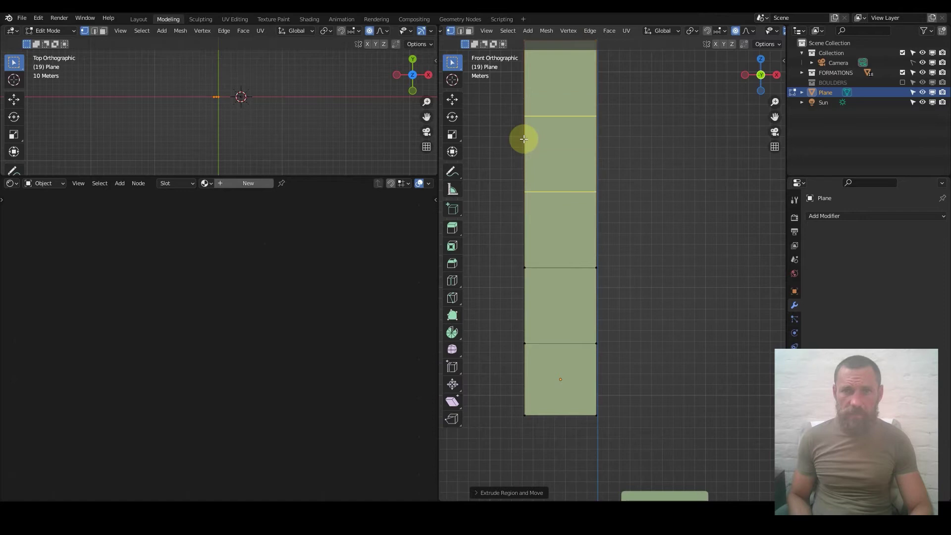
click(524, 139)
right_click(524, 139)
scroll(570, 207, down, 2)
middle_drag(601, 231, 569, 77)
- Turn off proportional editing and bend the top two edges along Y
drag(550, 80, 609, 112)
key(g)
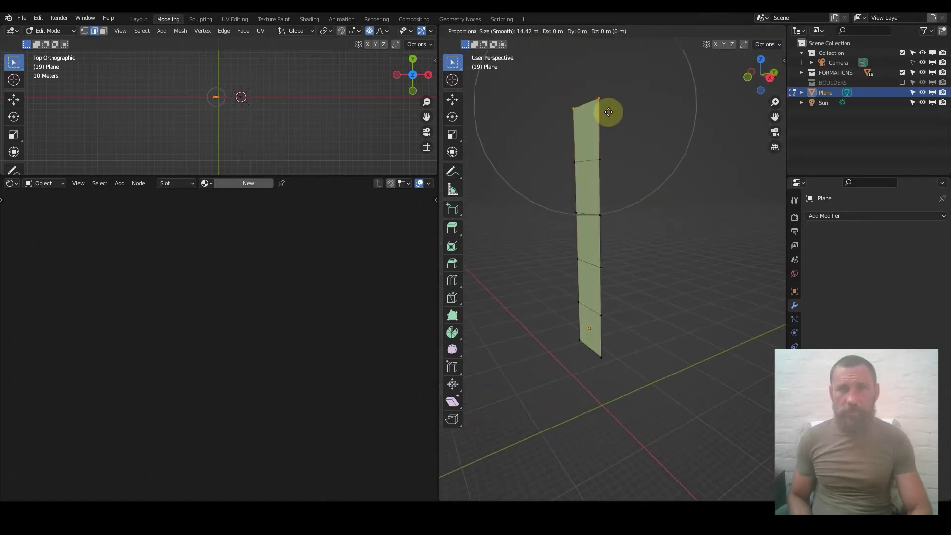
key(y)
right_click(636, 109)
key(o)
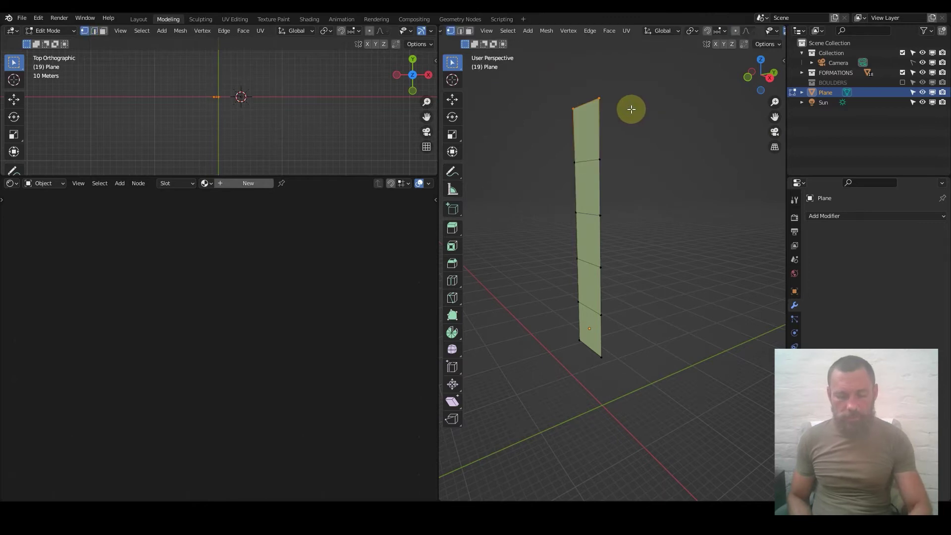
key(g)
key(y)
click(658, 115)
drag(540, 151, 621, 184)
key(g)
key(y)
click(614, 170)
- Shift the top, middle and bottom edges along Y to curve the strip
drag(589, 78, 656, 127)
key(g)
key(y)
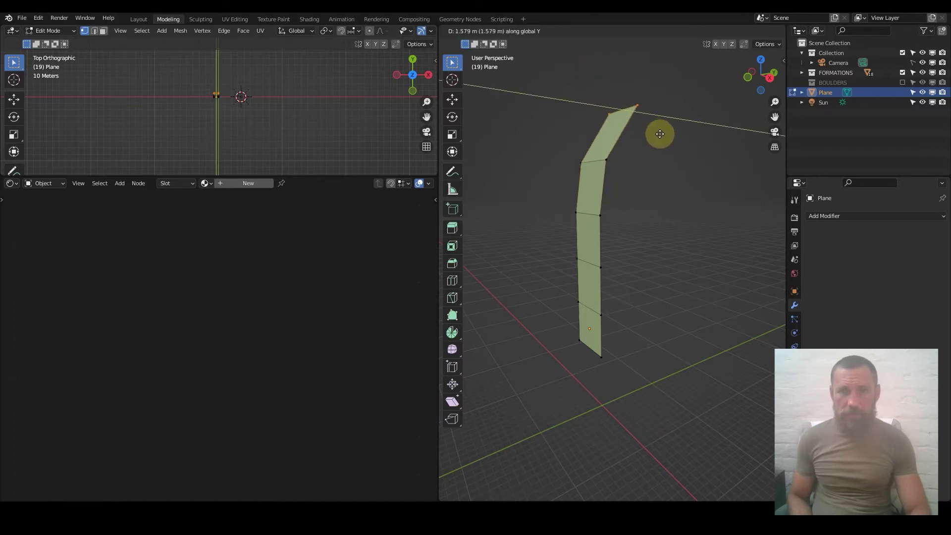
click(659, 131)
drag(569, 255, 627, 290)
key(g)
key(y)
click(607, 276)
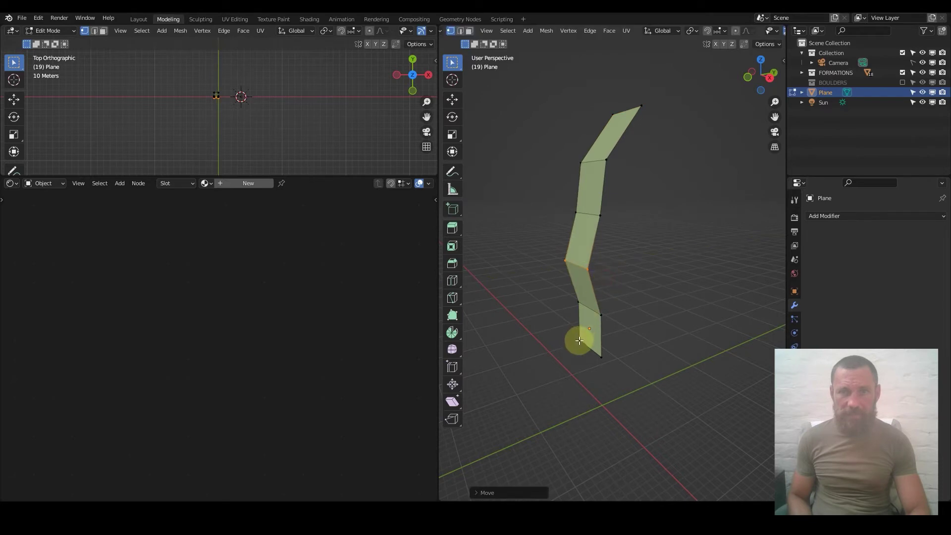
drag(573, 335, 611, 375)
key(g)
key(y)
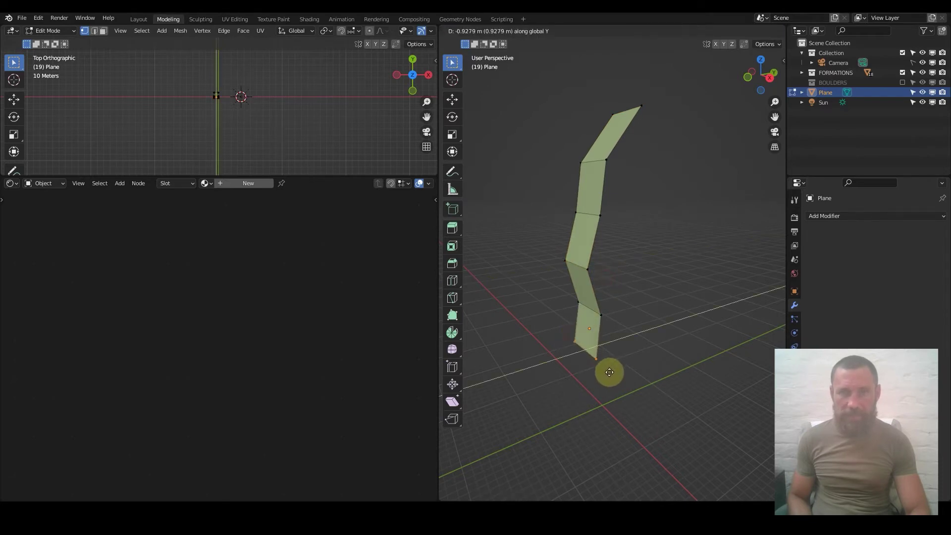
click(610, 373)
- In top view, extrude the right side edge loop twice, rotating each new section into an arc
alt+click(591, 248)
middle_drag(578, 254, 648, 295)
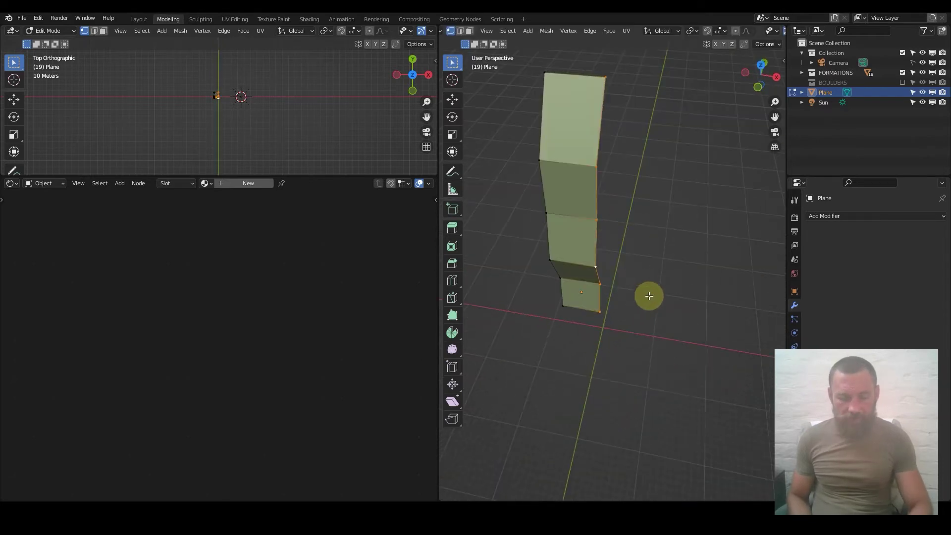
key(KP_7)
key(e)
click(702, 249)
key(r)
click(688, 214)
key(g)
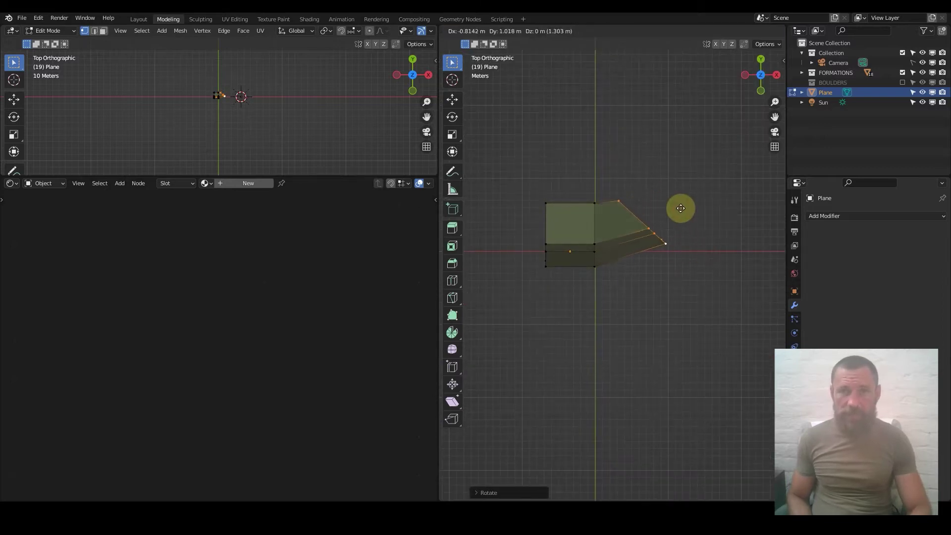
click(674, 200)
shift+middle_drag(673, 202, 644, 246)
key(e)
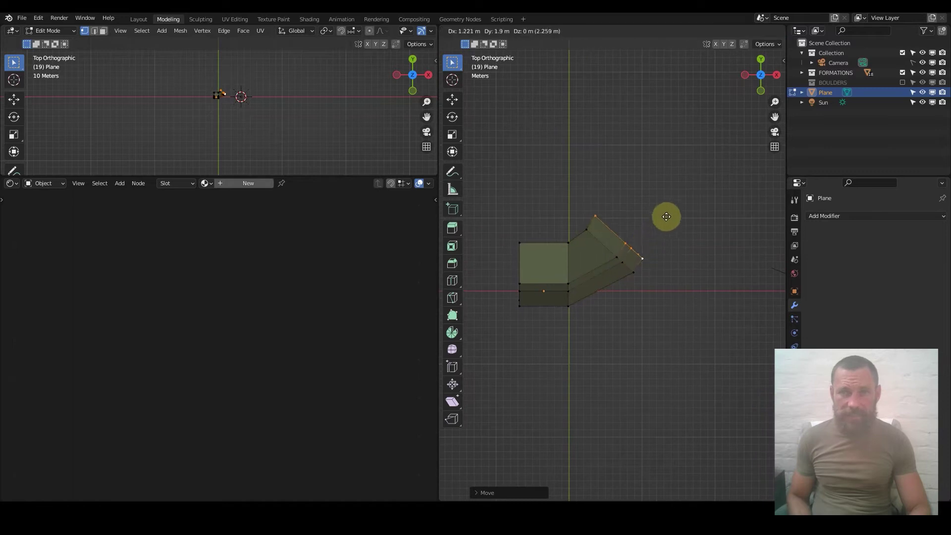
click(683, 193)
key(r)
click(680, 150)
- Extrude the left side edge outward, rotate it into a curved wing, and leave Edit Mode
scroll(588, 258, down, 1)
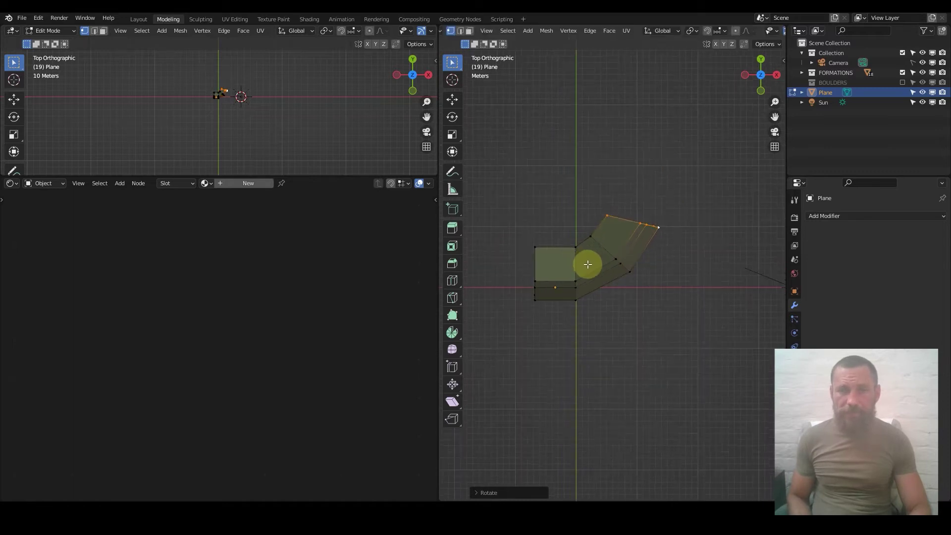
shift+middle_drag(588, 265, 617, 259)
click(558, 261)
key(e)
click(528, 248)
key(r)
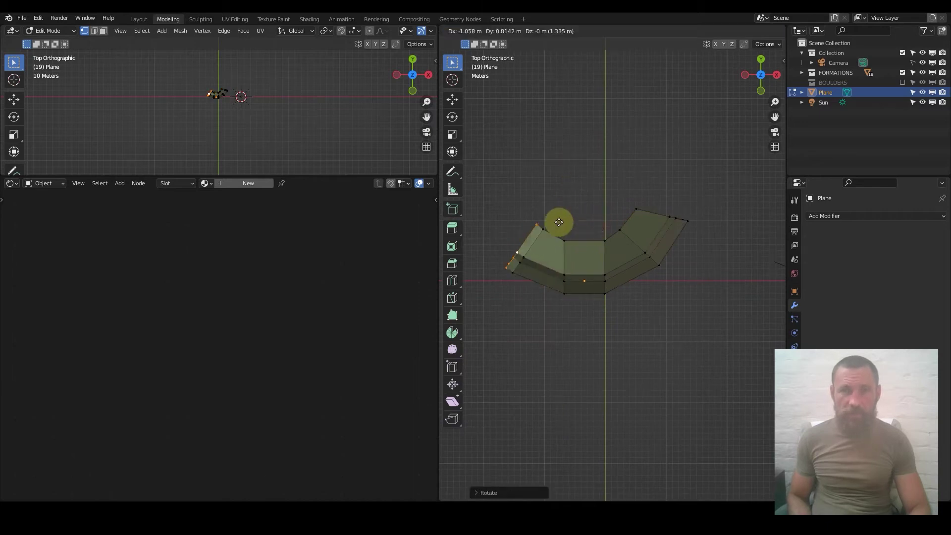
click(545, 199)
middle_drag(592, 232, 608, 294)
key(Tab)
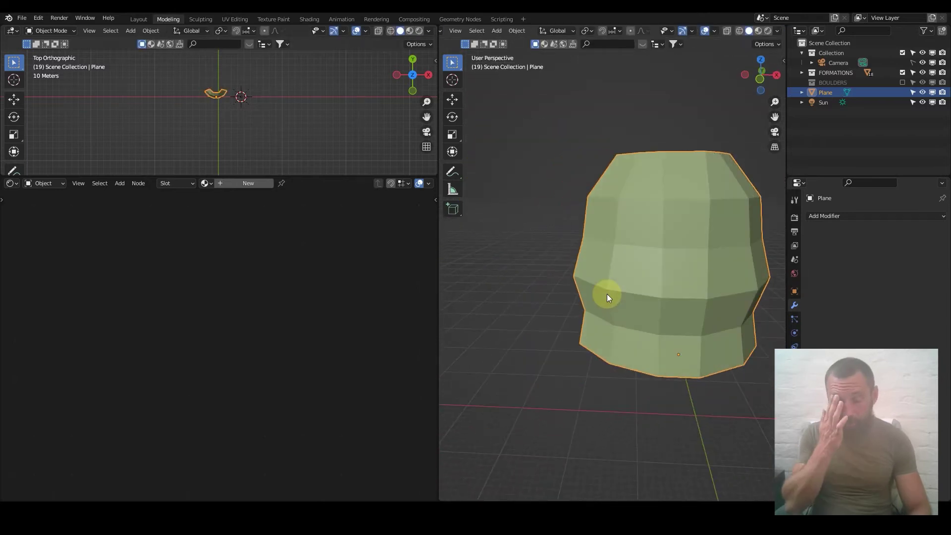
- Subdivide the Plane's mesh in Edit Mode and return to Object Mode
key(Tab)
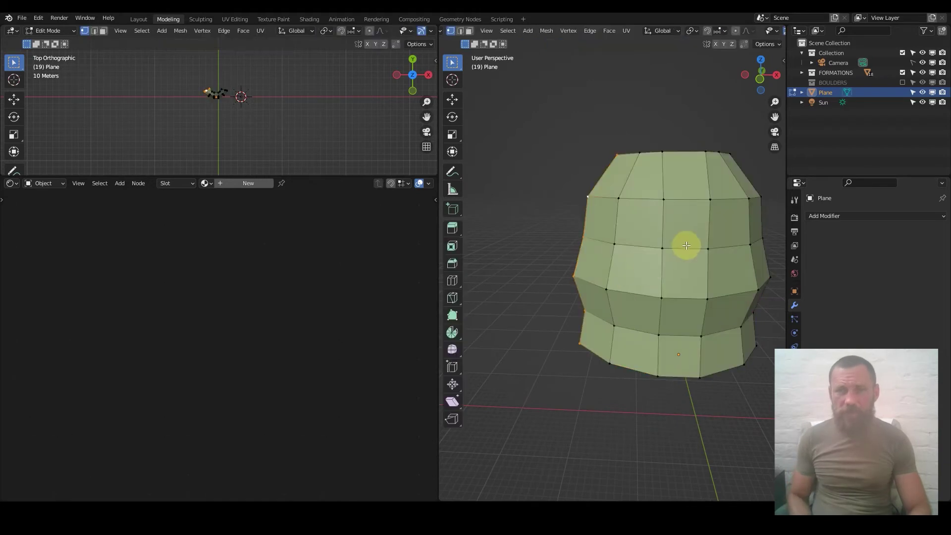
right_click(619, 220)
click(621, 220)
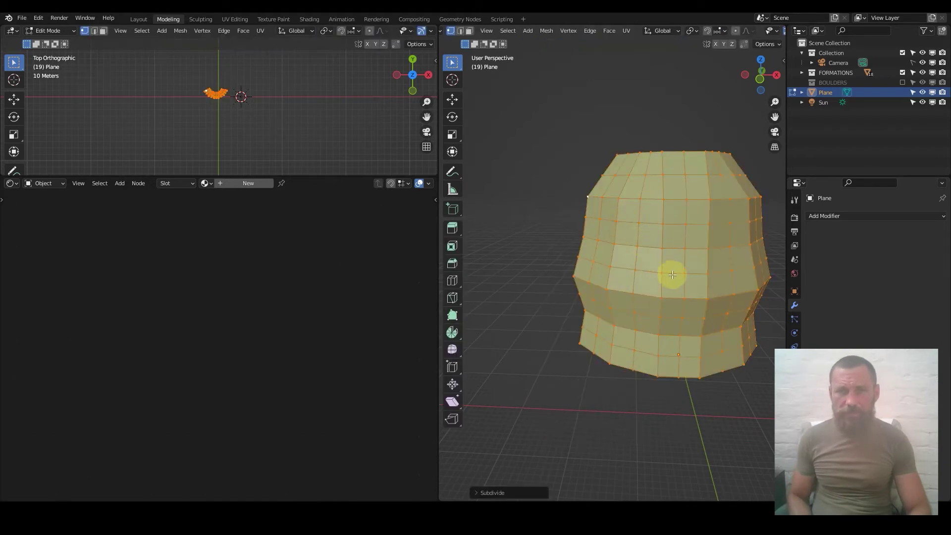
key(Tab)
middle_drag(697, 265, 609, 282)
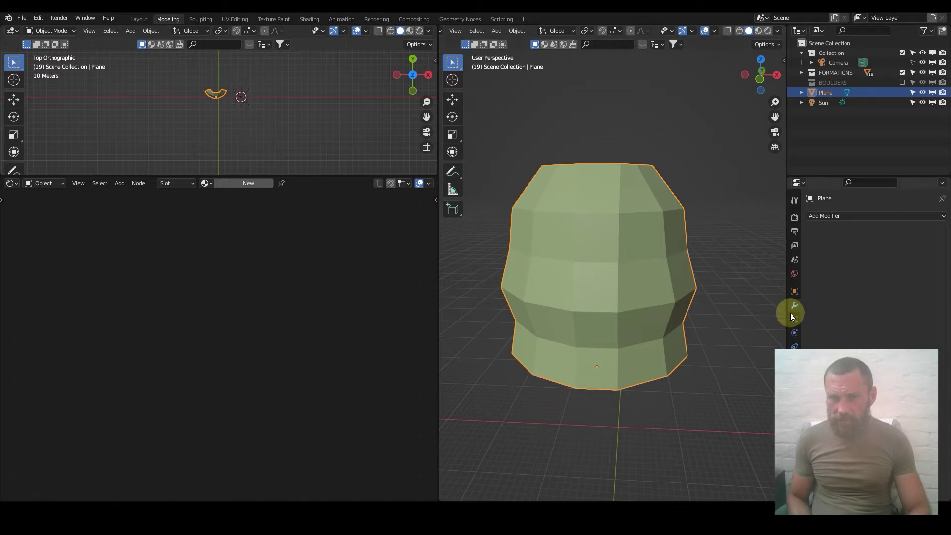
- Add a Subdivision Surface modifier (viewport 4, render 2) to smooth the wall
click(835, 218)
click(763, 396)
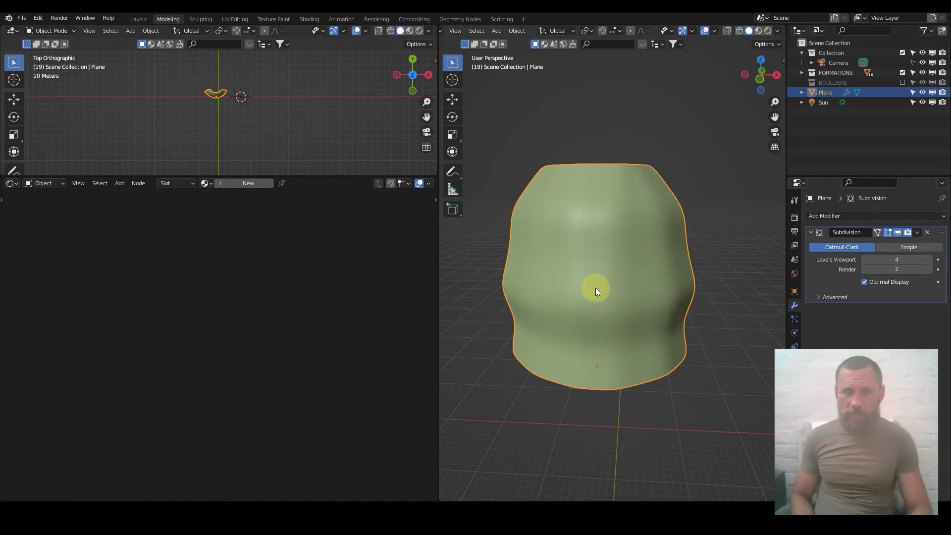
mouse_move(632, 279)
middle_down()
mouse_move(655, 262)
mouse_move(623, 291)
middle_up()
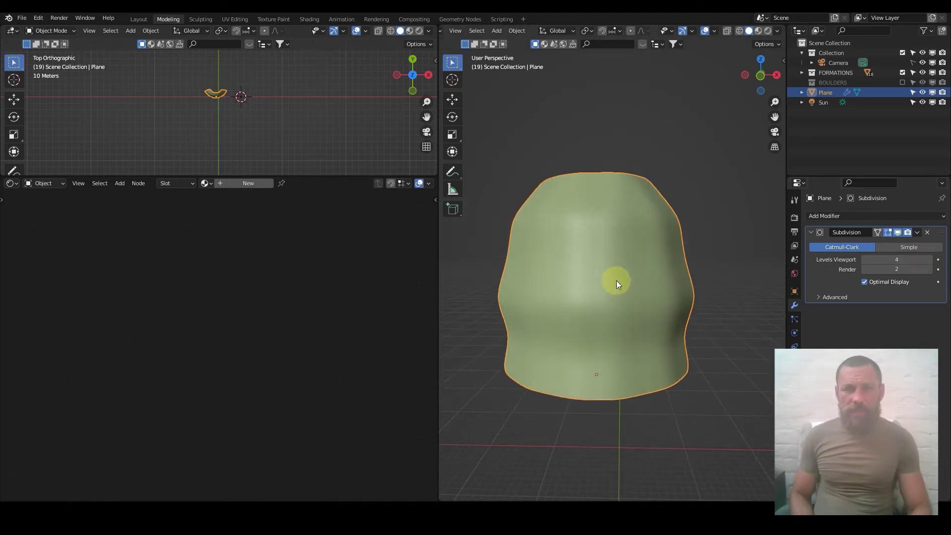
- Cube-project the Plane's UVs and switch the viewport to Rendered shading
key(Tab)
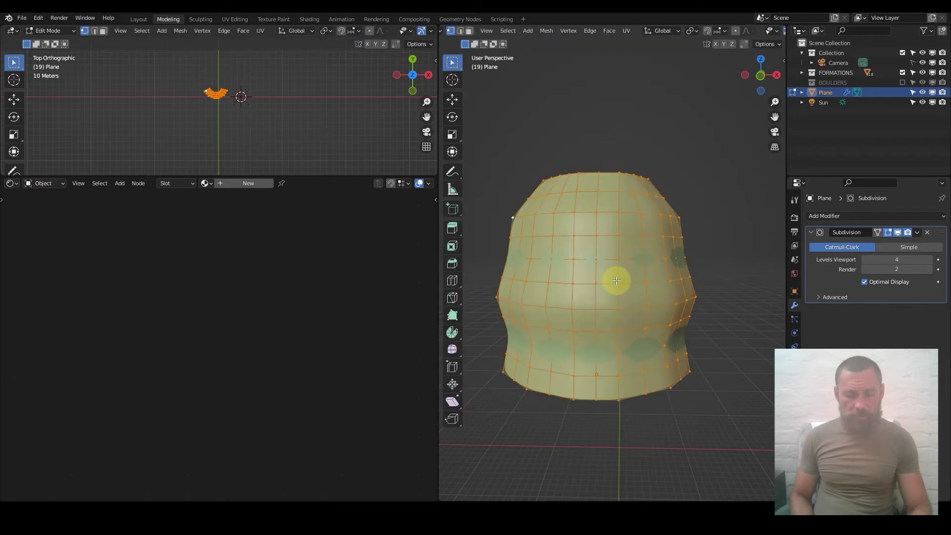
key(u)
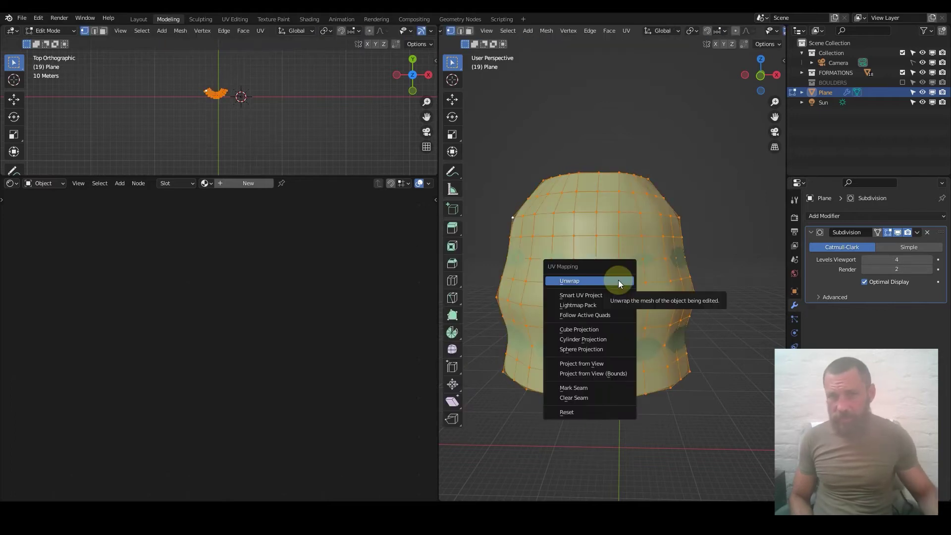
click(600, 331)
key(Tab)
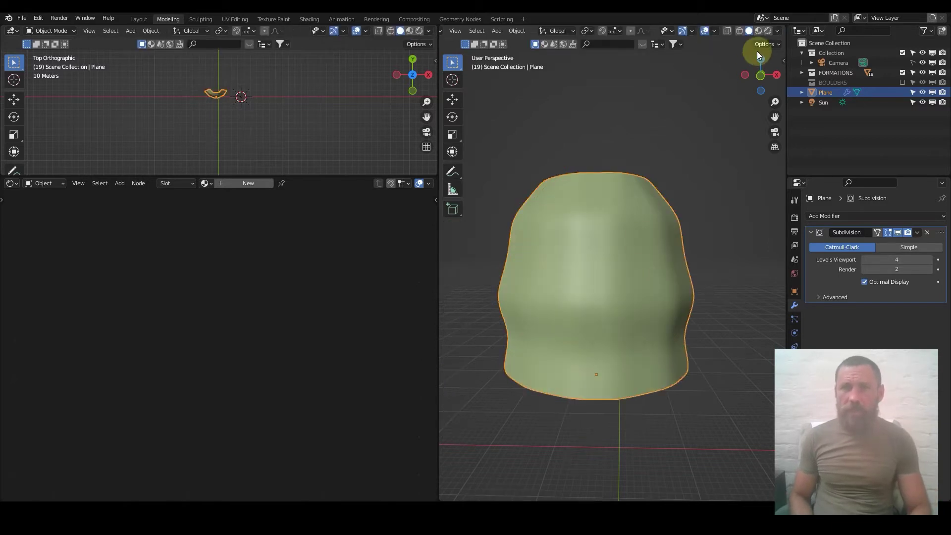
click(768, 31)
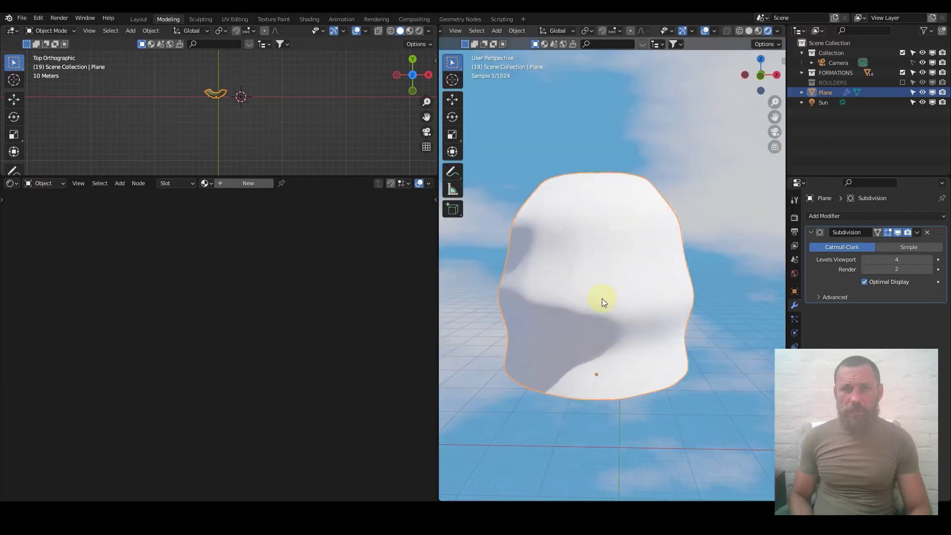
click(206, 183)
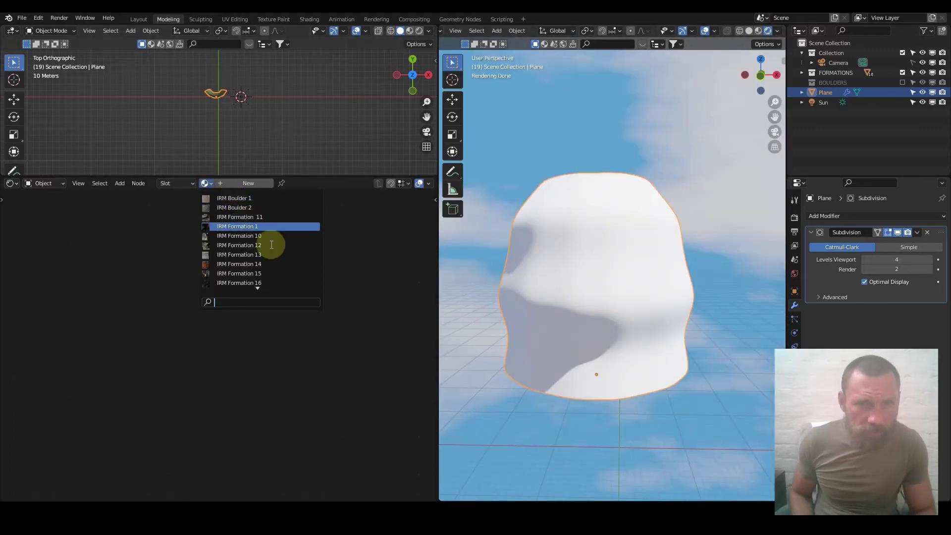
- Assign IRM Formation 12 to the Plane and re-unwrap its UVs with a standard Unwrap
key(Return)
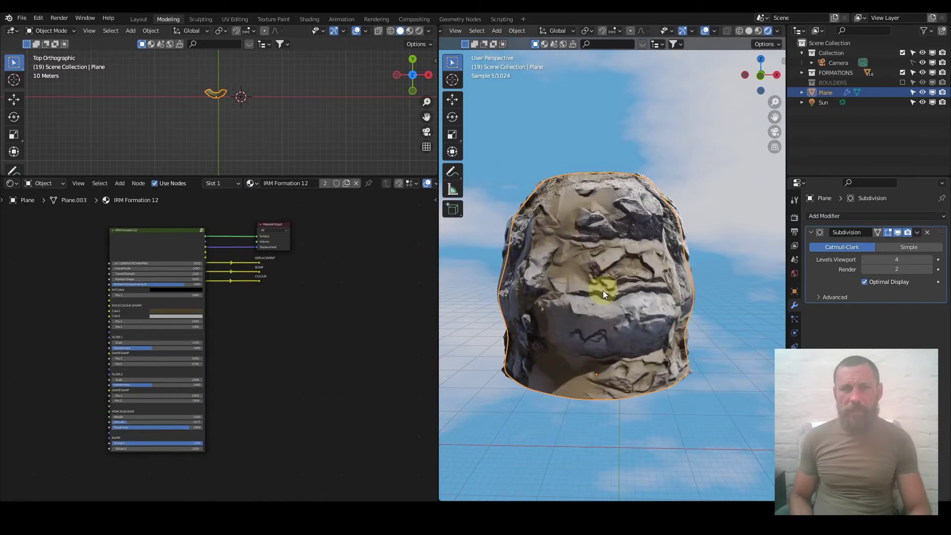
middle_drag(609, 286, 686, 322)
key(Tab)
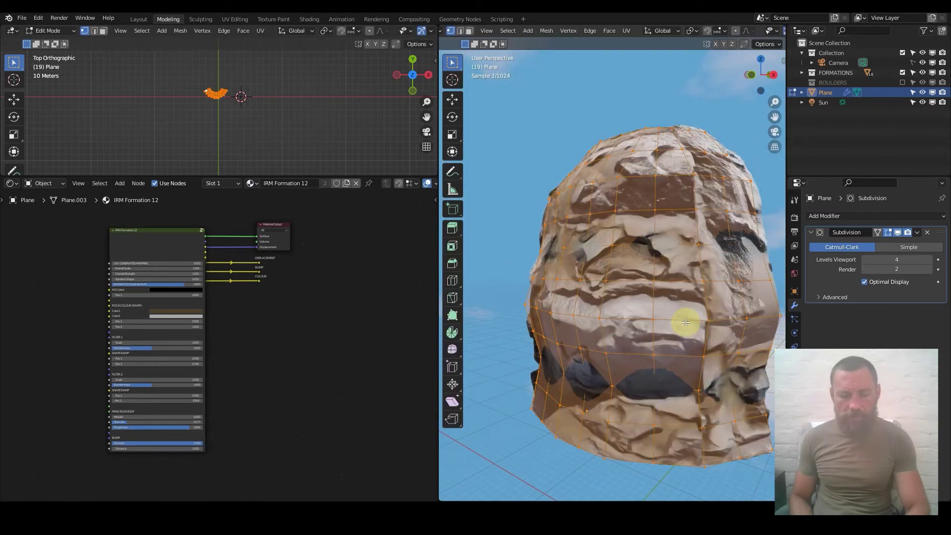
key(u)
click(685, 322)
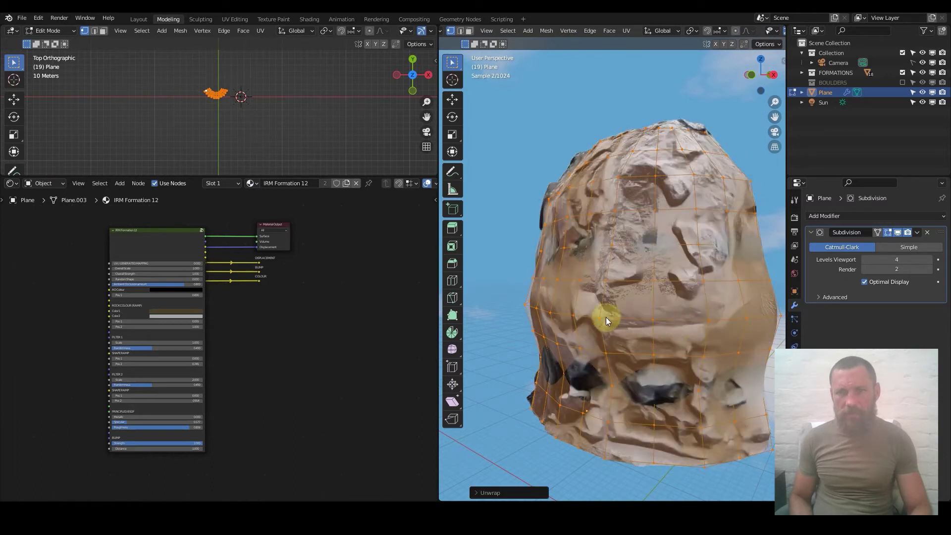
key(Tab)
middle_drag(602, 317, 470, 194)
click(13, 33)
- Turn the top-left area into an Image Editor showing the Plane's UVs, with overlays hidden
click(31, 77)
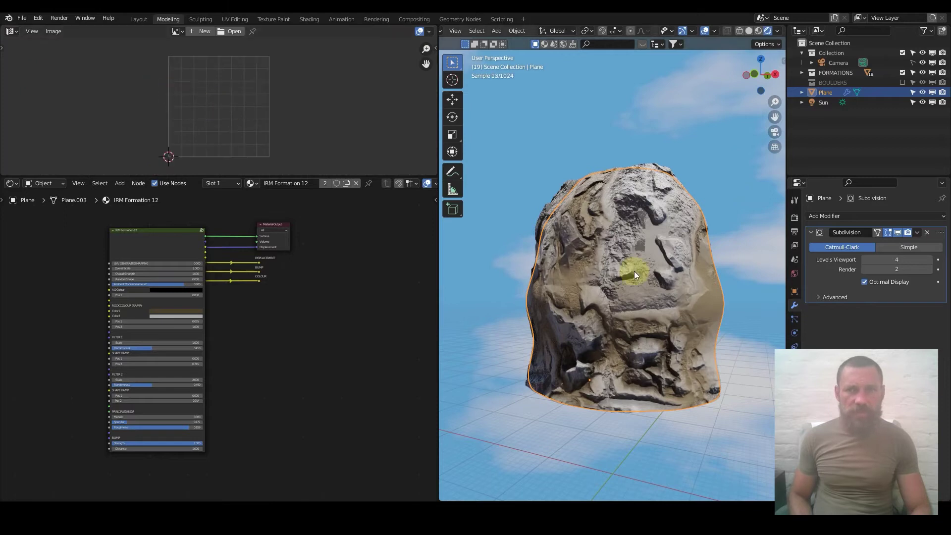
key(Tab)
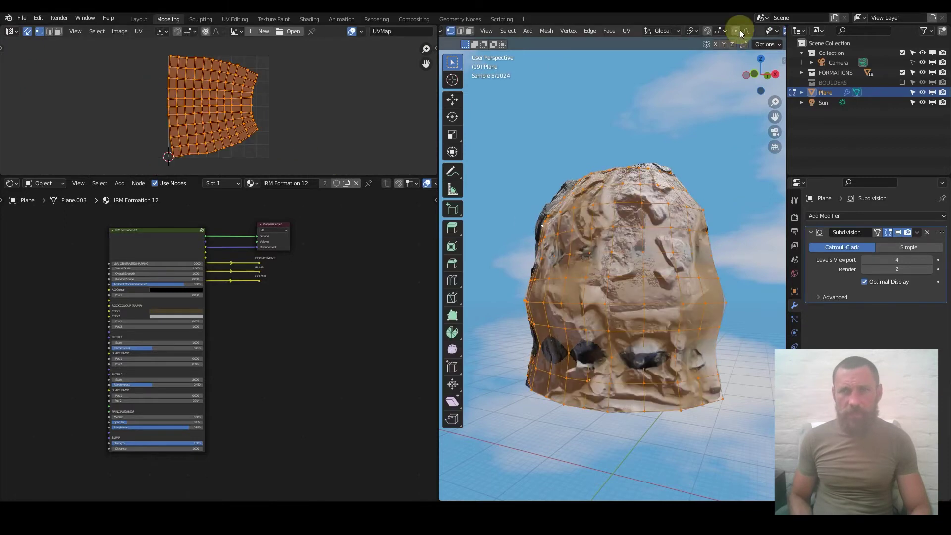
scroll(739, 28, down, 5)
click(692, 31)
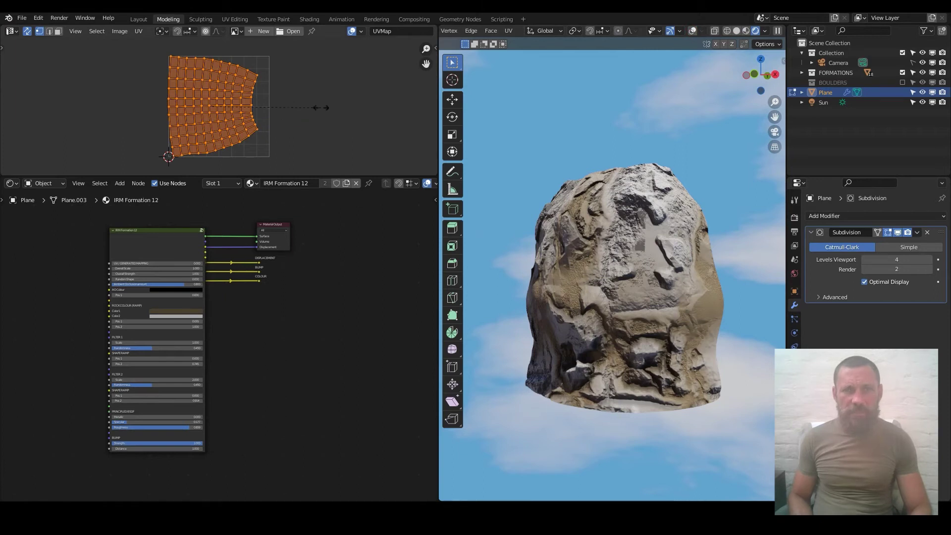
- Try scaling the UV layout along X and Y, undoing and cancelling both
key(x)
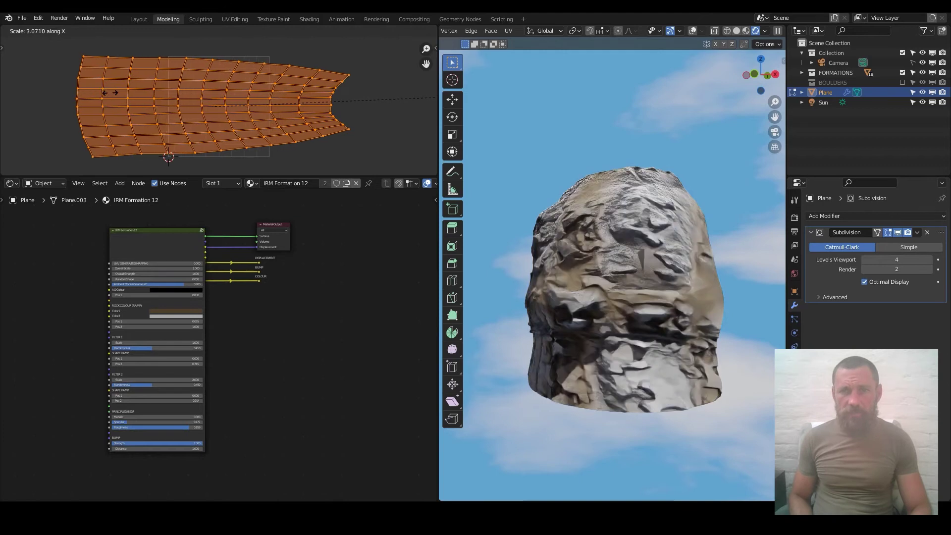
click(110, 93)
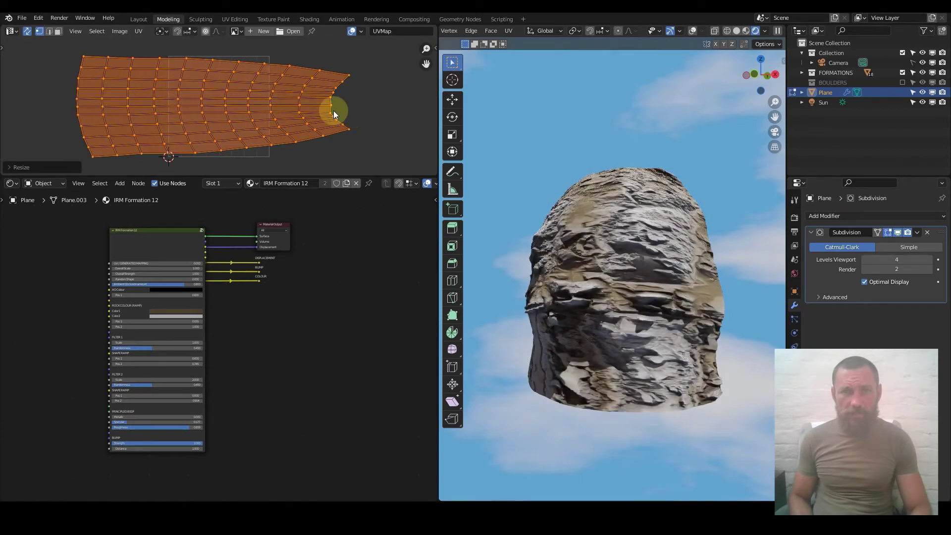
key(ctrl+z)
key(s)
key(y)
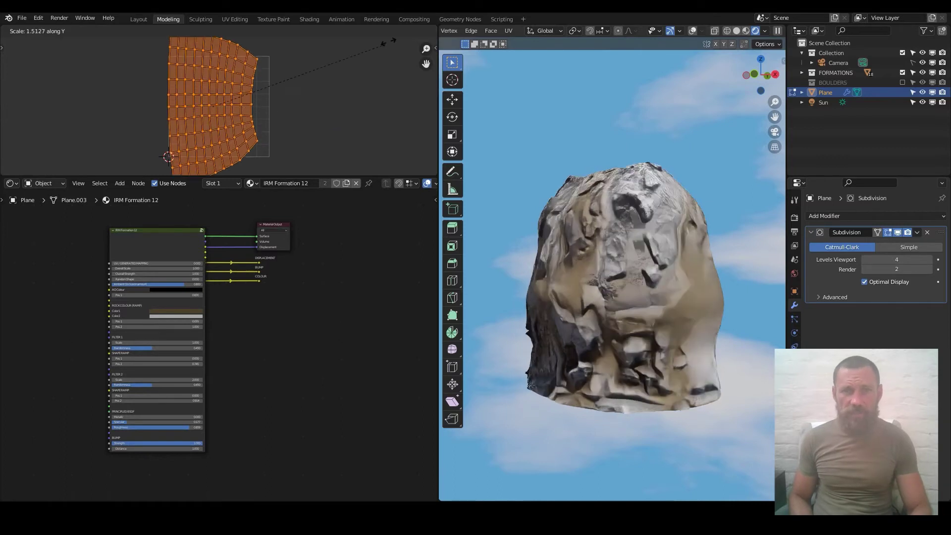
right_click(429, 138)
- Peek inside the IRM Formation 12 node group, then return to Object Mode
click(158, 242)
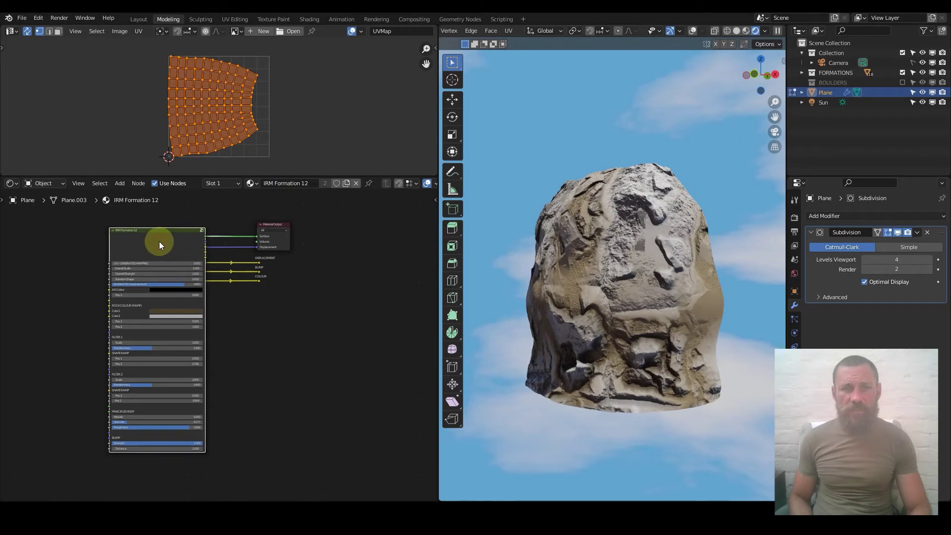
key(Tab)
key(Tab)
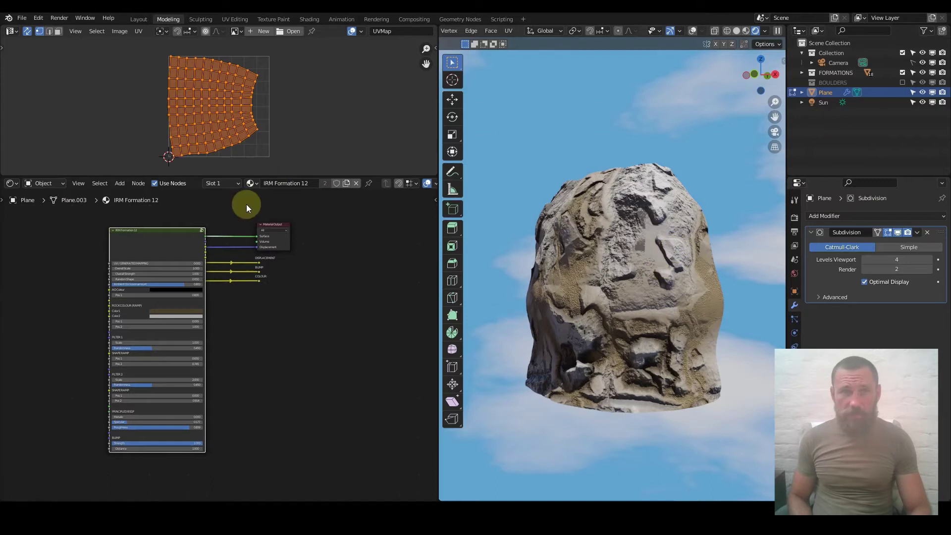
key(Tab)
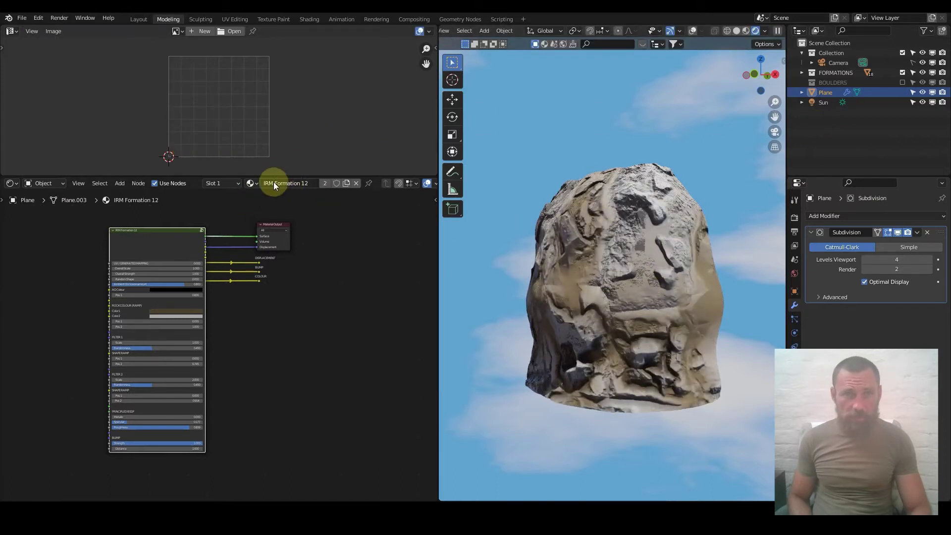
- Try IRM Formation 11 and 13 on the Plane, then settle on IRM Formation 15
click(257, 182)
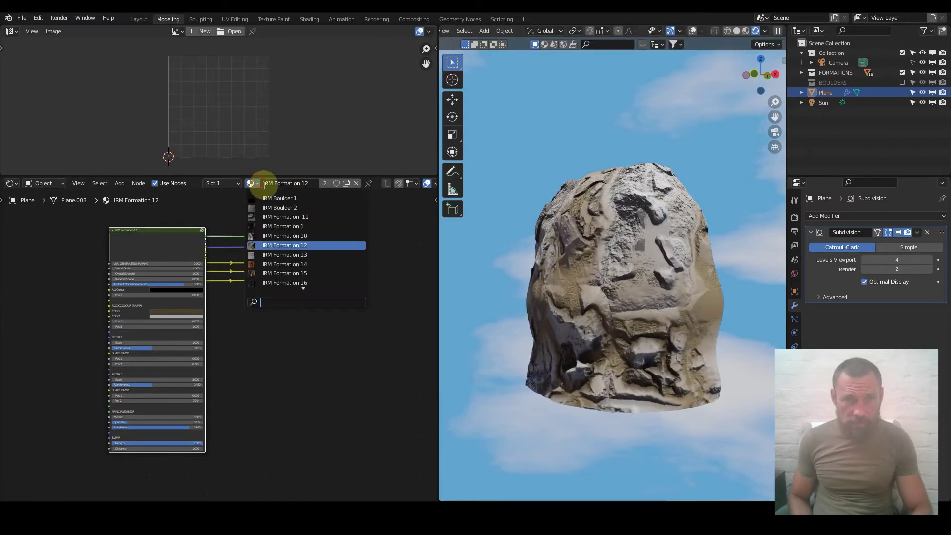
click(302, 220)
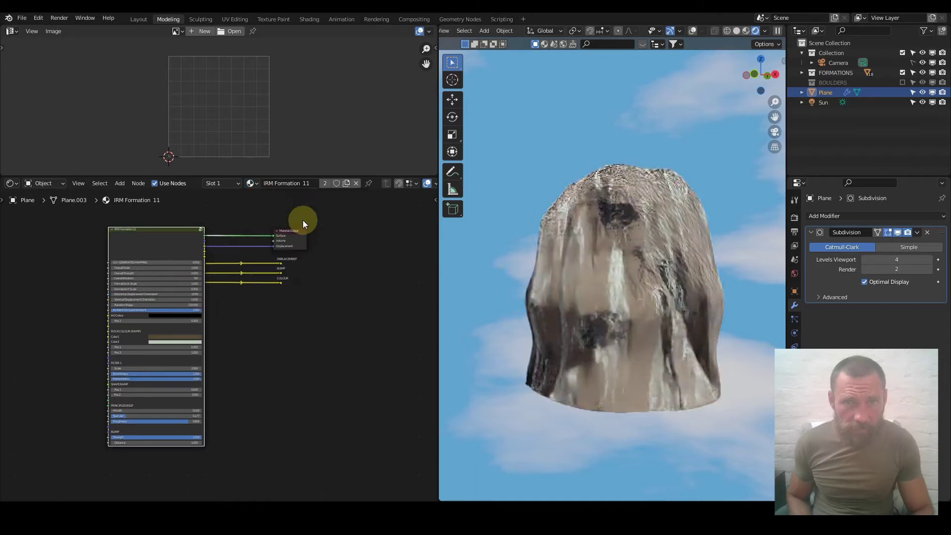
click(259, 180)
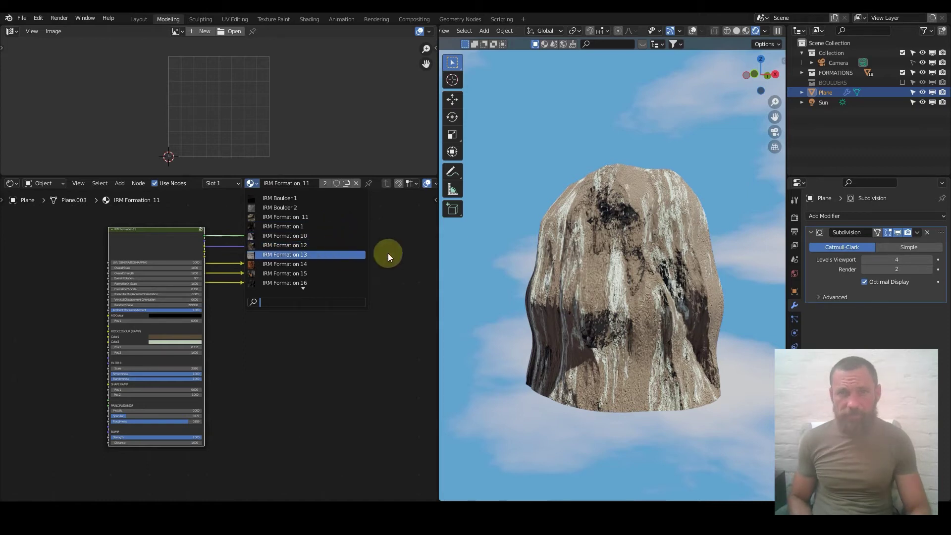
key(Return)
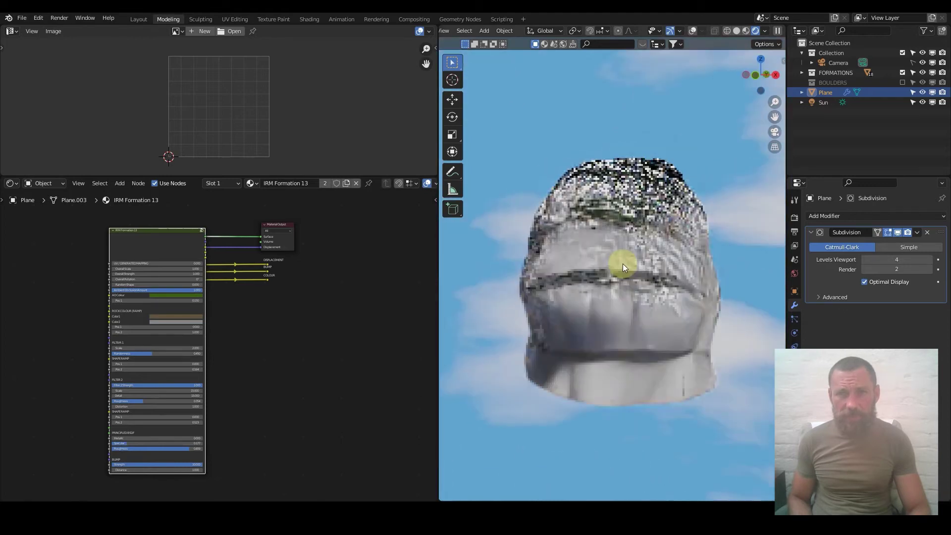
click(251, 182)
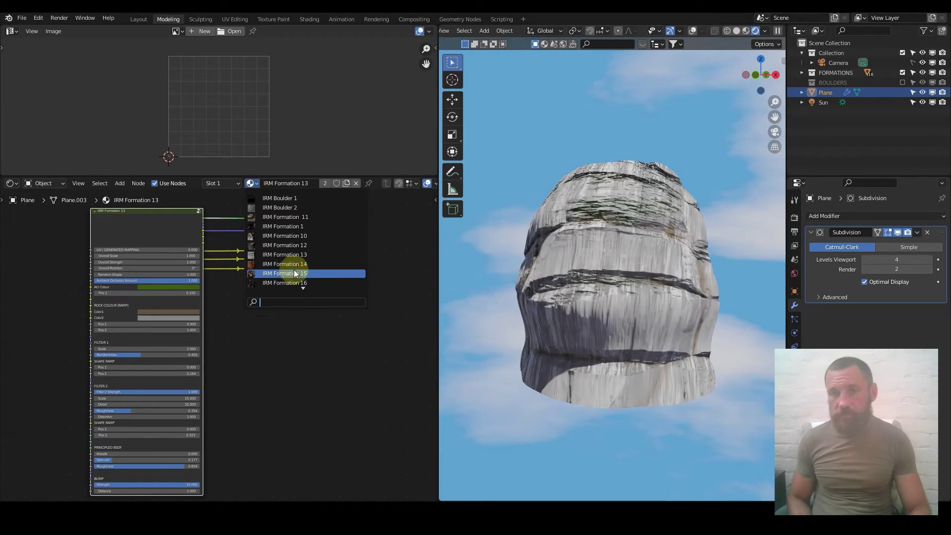
click(295, 273)
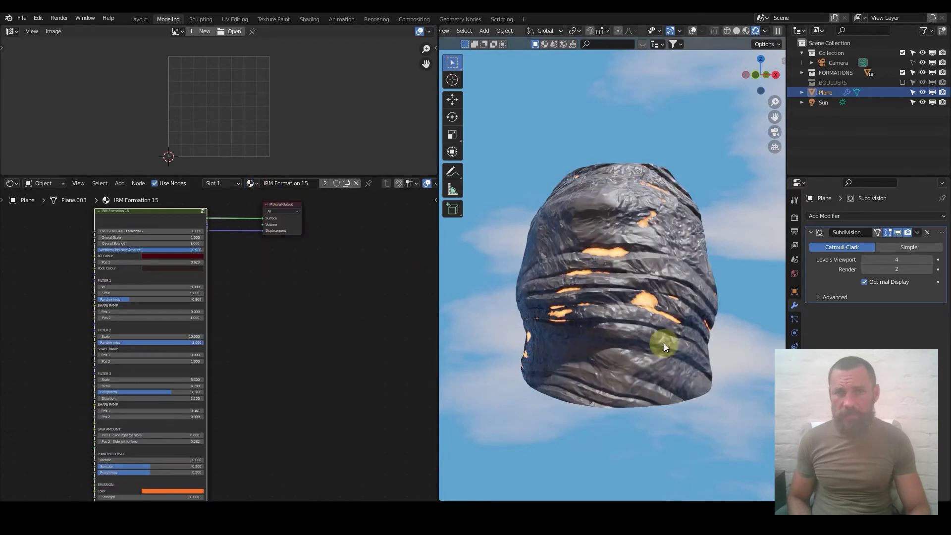
scroll(227, 343, down, 3)
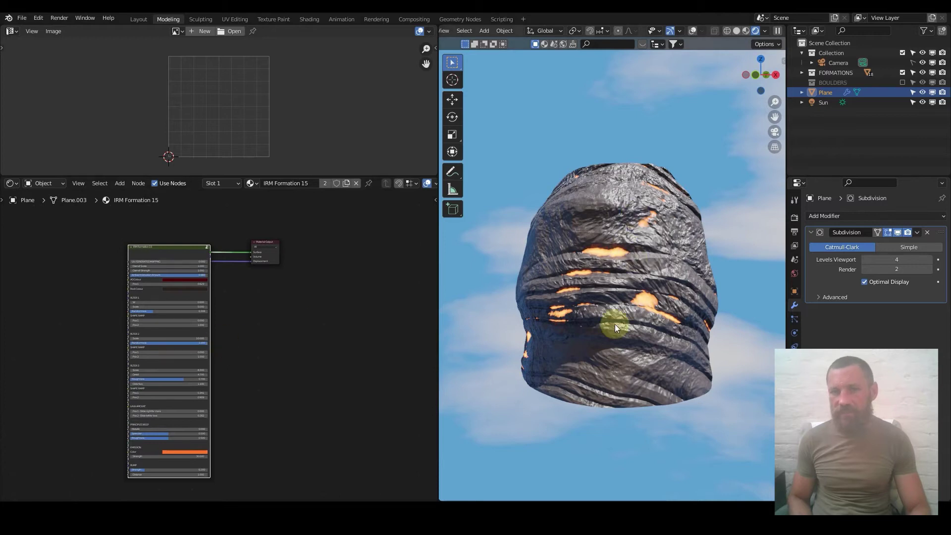
scroll(147, 374, up, 4)
middle_drag(178, 347, 214, 292)
middle_drag(230, 399, 208, 332)
scroll(226, 361, up, 4)
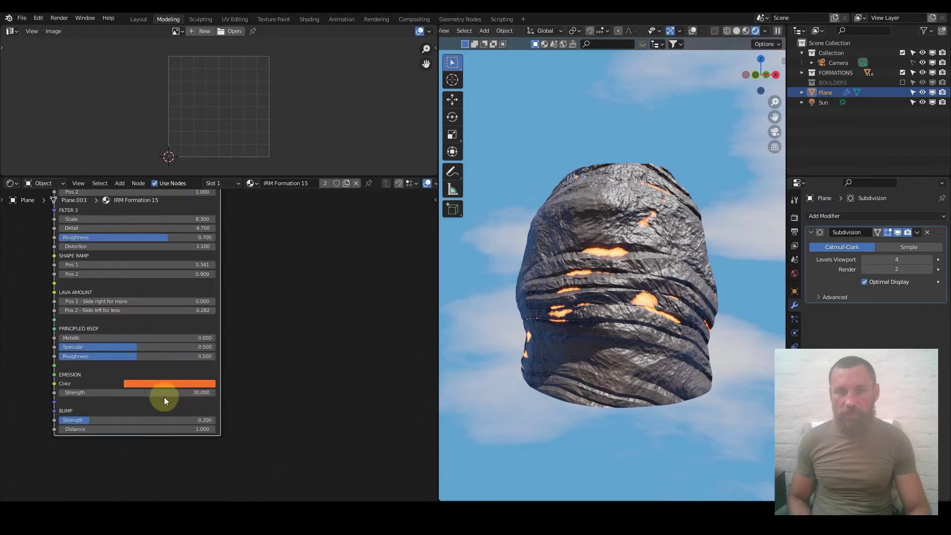
middle_drag(164, 397, 229, 371)
scroll(227, 366, up, 5)
scroll(227, 366, up, 1)
middle_drag(194, 298, 194, 358)
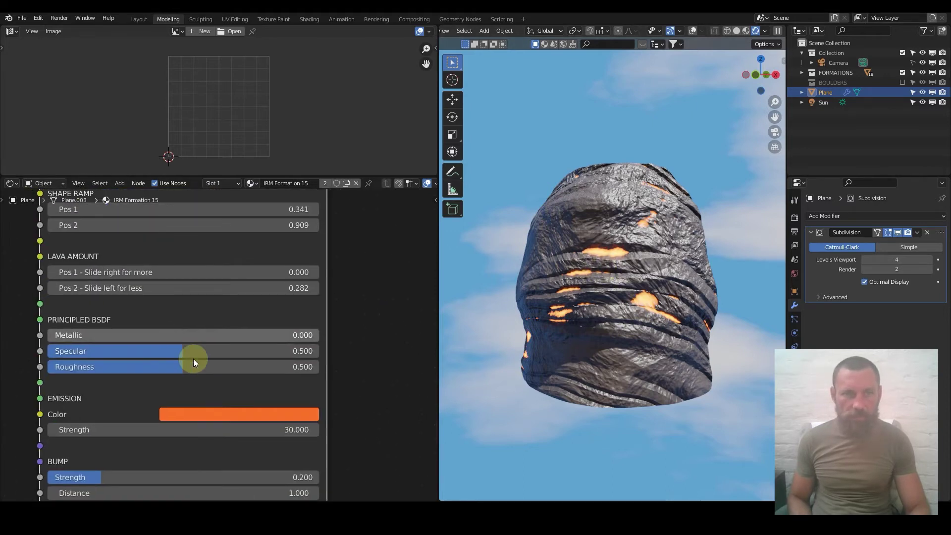
scroll(96, 329, up, 1)
scroll(100, 337, up, 1)
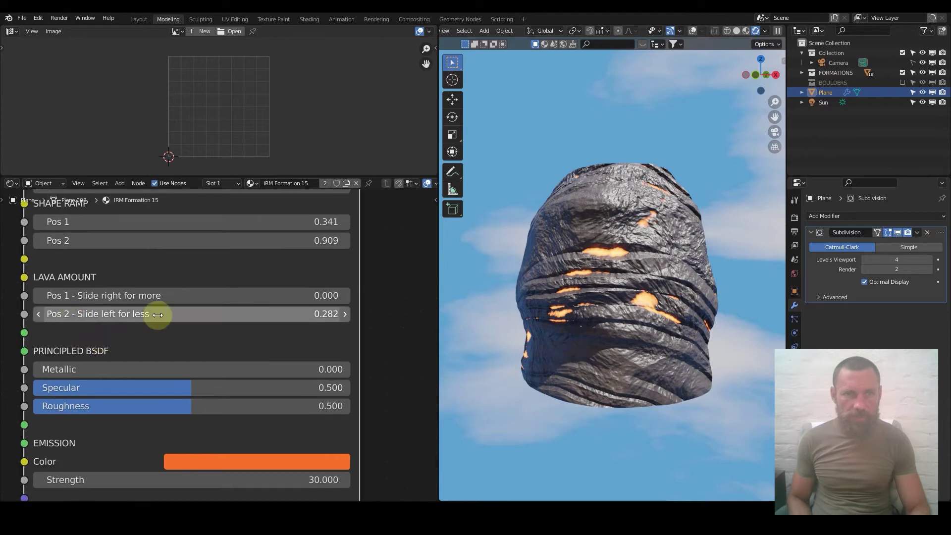
click(236, 313)
text(.1)
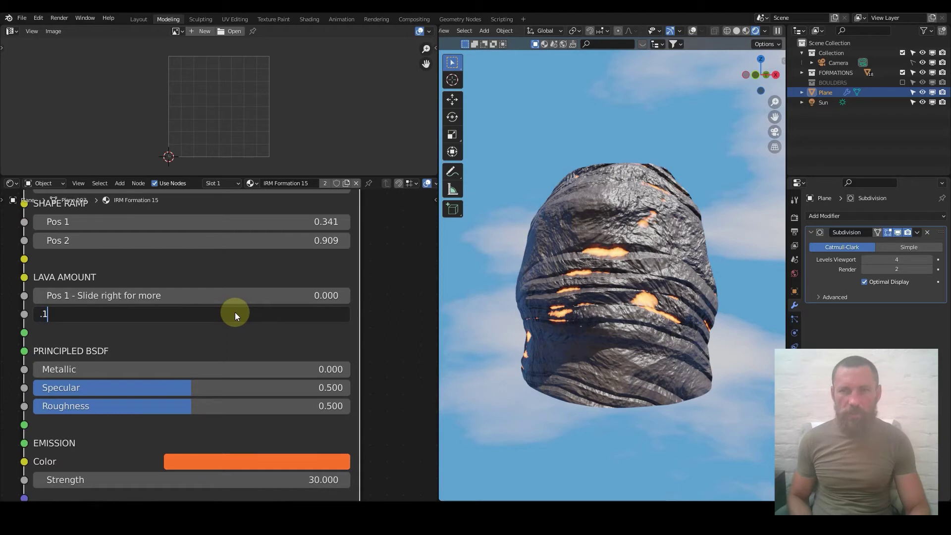
key(Return)
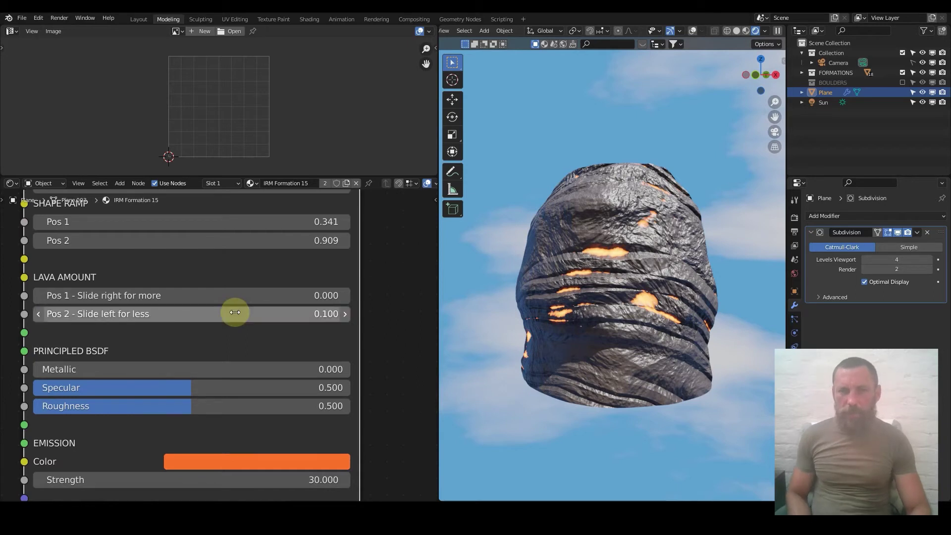
middle_drag(646, 224, 599, 253)
key(KP_1)
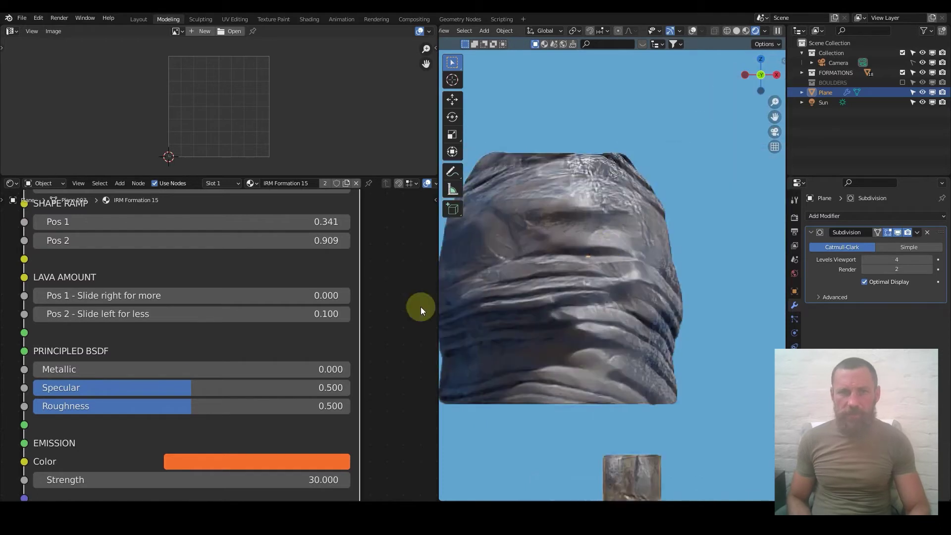
key(ctrl+z)
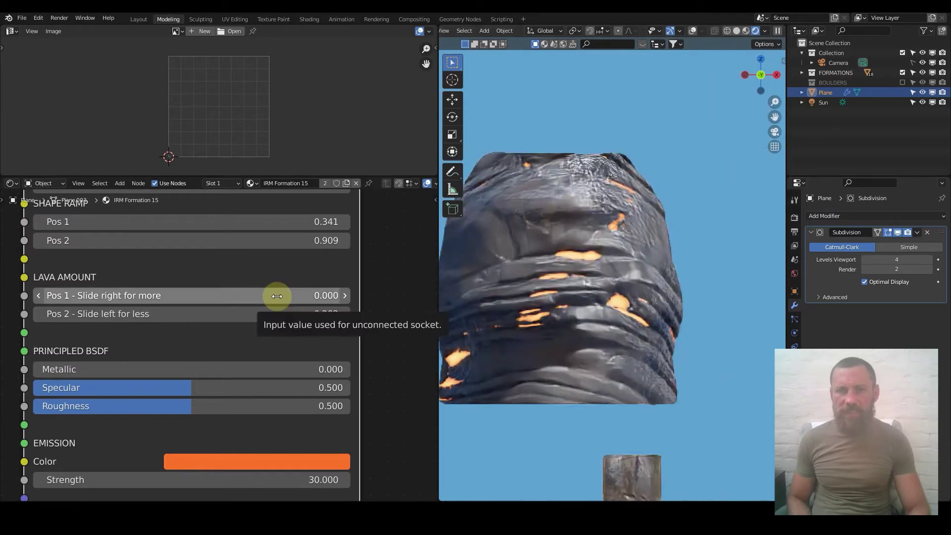
scroll(276, 296, down, 8)
scroll(151, 361, down, 2)
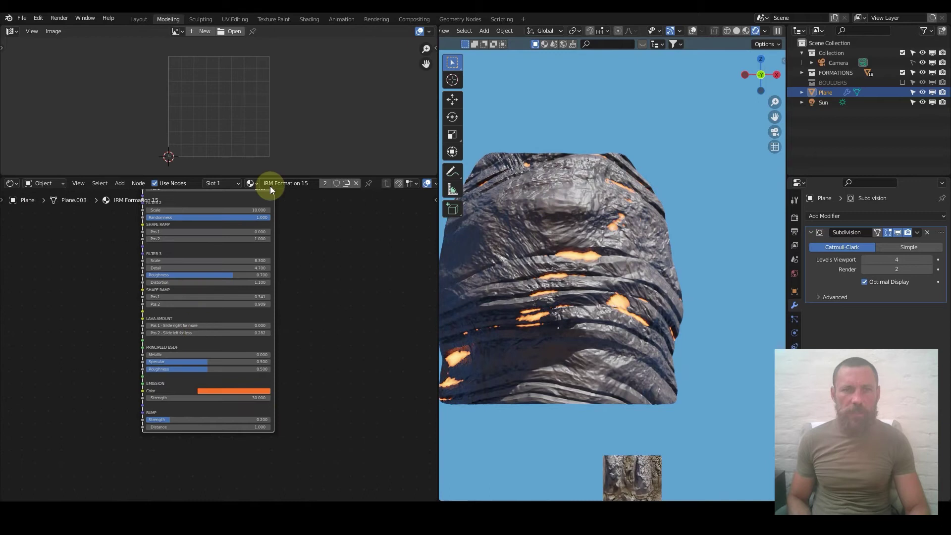
- Assign the IRM Formation 18 material to the Plane and return to front orthographic view
click(254, 183)
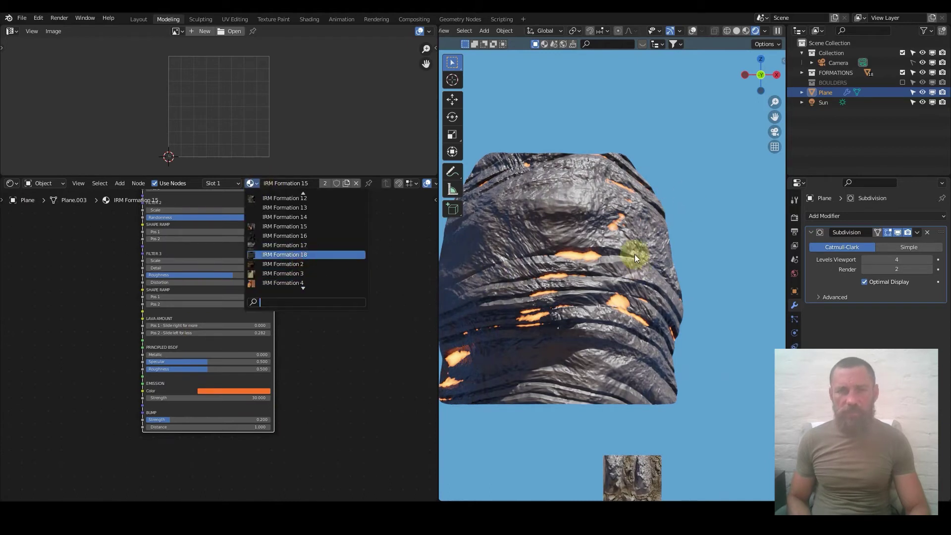
key(Return)
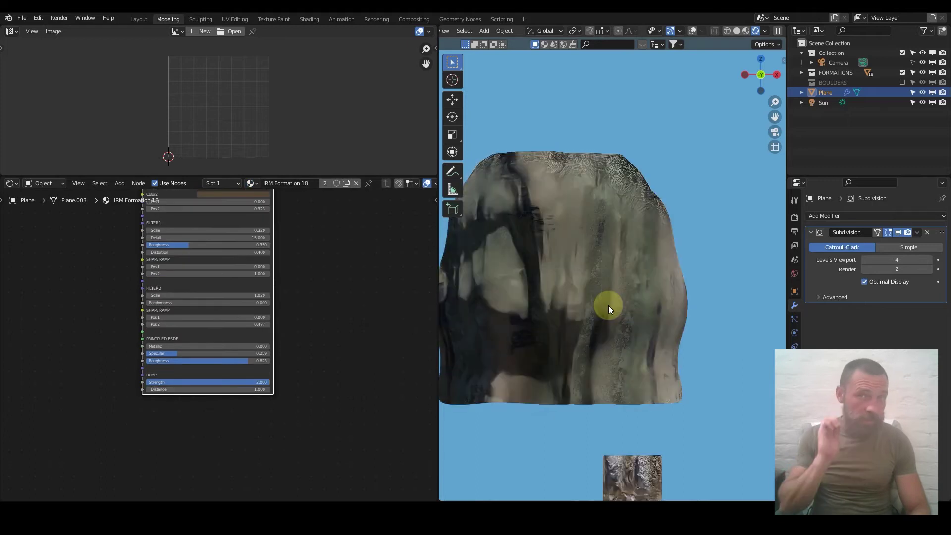
middle_drag(594, 275, 594, 314)
key(KP_1)
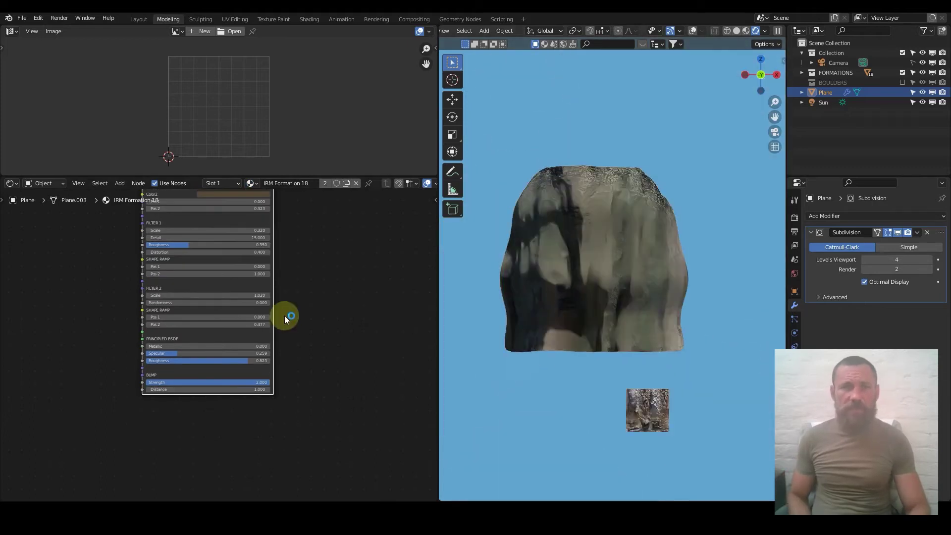
scroll(282, 315, down, 5)
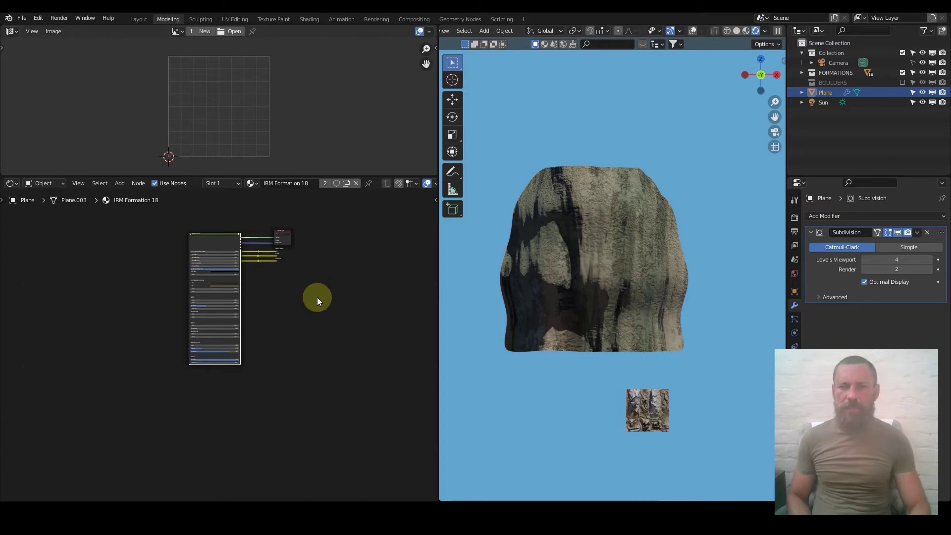
scroll(284, 235, up, 2)
scroll(284, 236, up, 1)
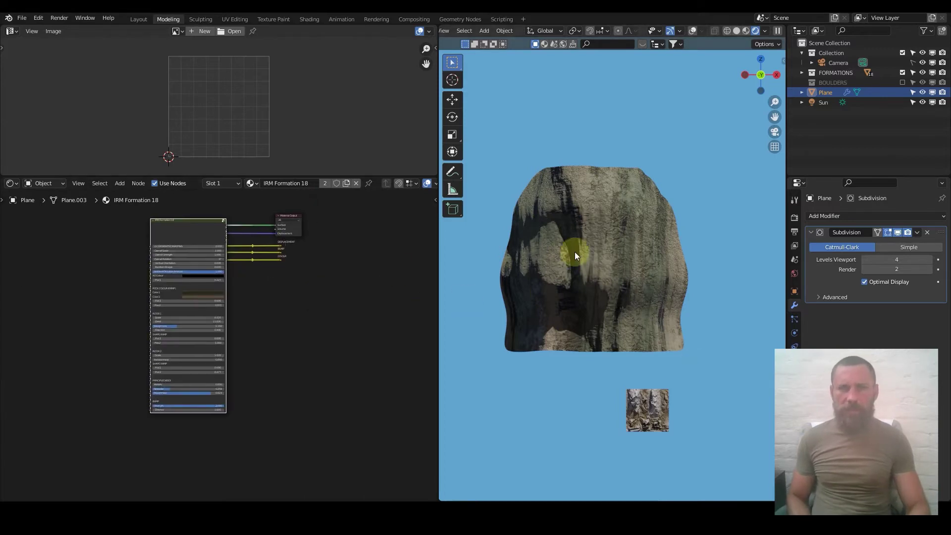
- Hide the Plane and frame the IRM Formation 12 plane via Quick Favorites
click(921, 93)
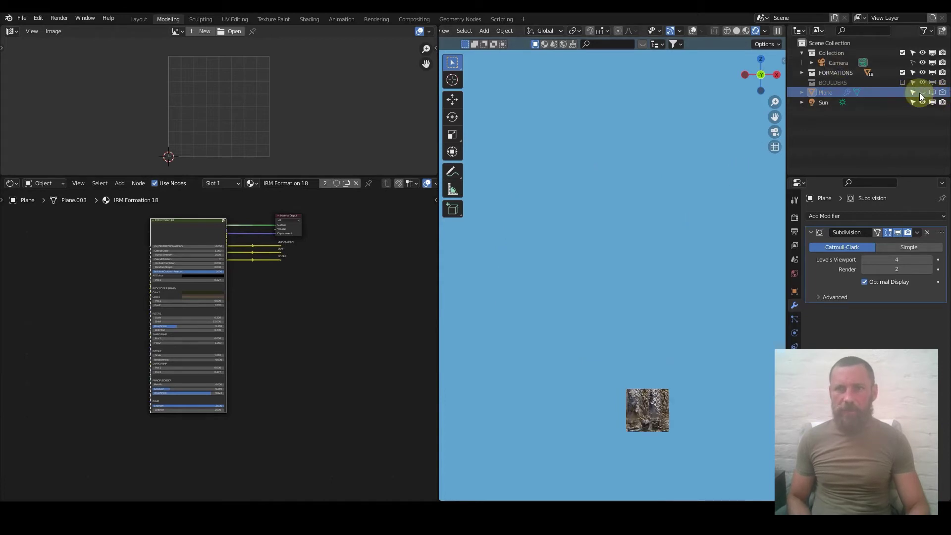
click(656, 413)
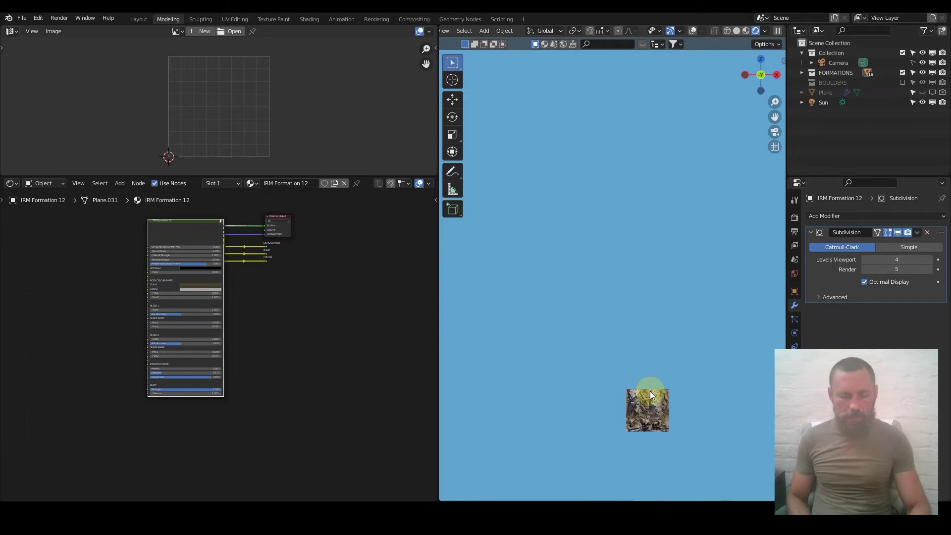
right_click(626, 345)
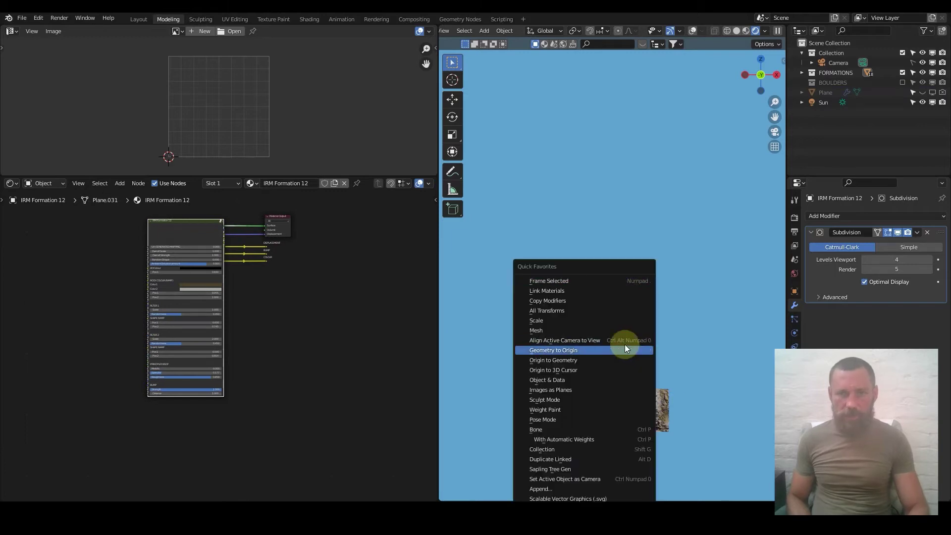
click(584, 278)
- Zoom the node editor, re-centre the plane, and widen the 3D viewport leftward
click(160, 281)
scroll(269, 315, up, 3)
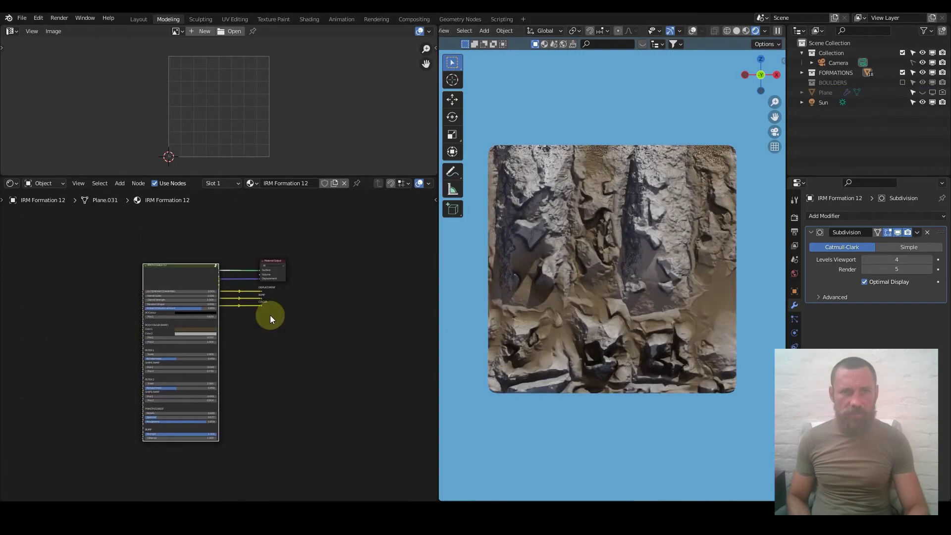
scroll(284, 296, up, 2)
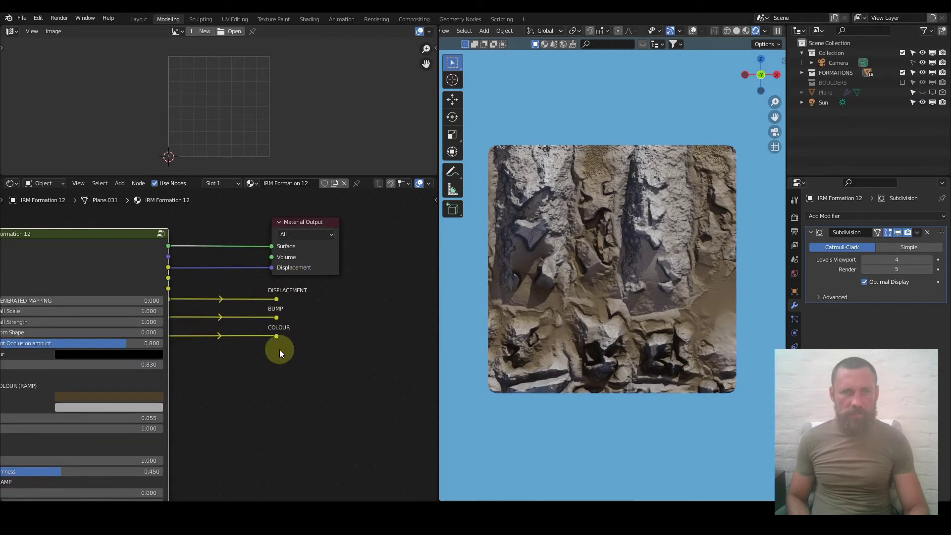
scroll(285, 328, up, 1)
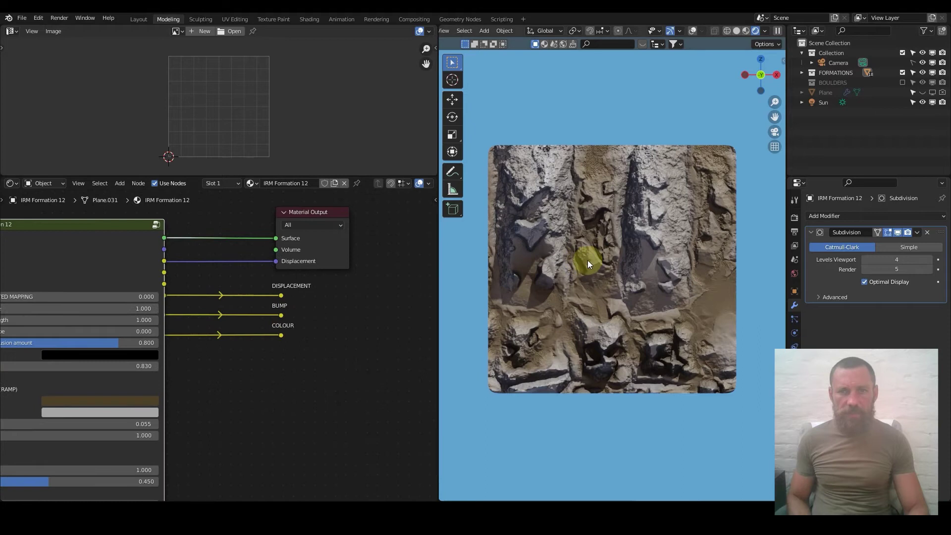
shift+middle_drag(587, 260, 593, 297)
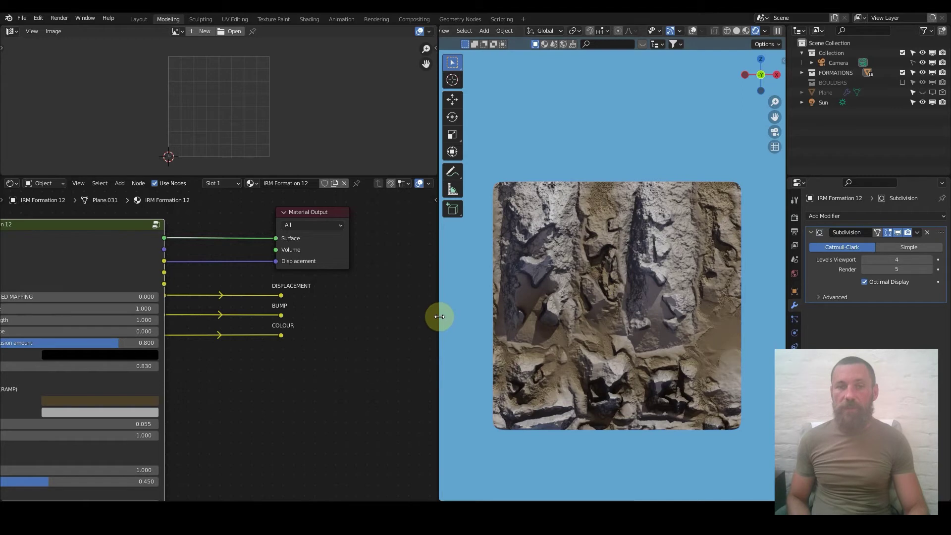
drag(438, 311, 348, 320)
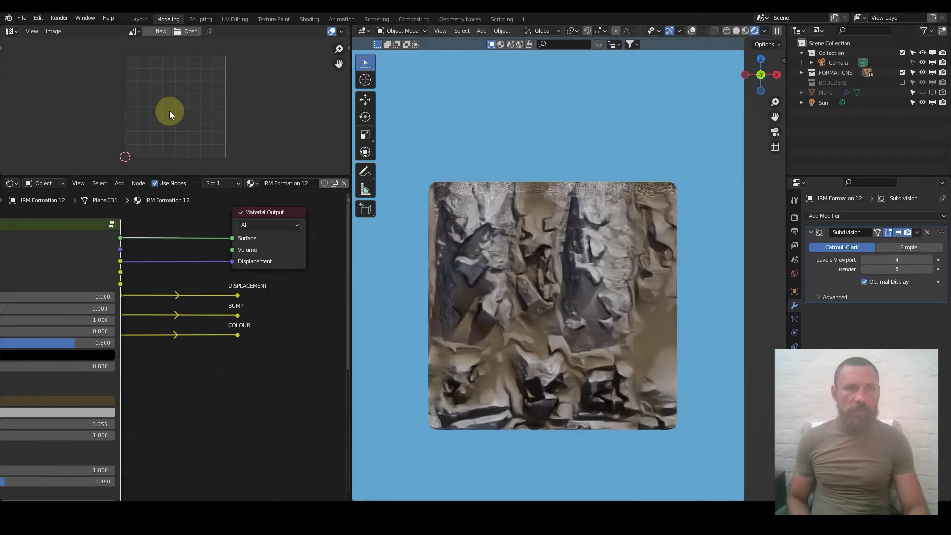
- In an Image Editor, create a 4096 × 4096 image named FORM12DISP with Alpha off
click(12, 31)
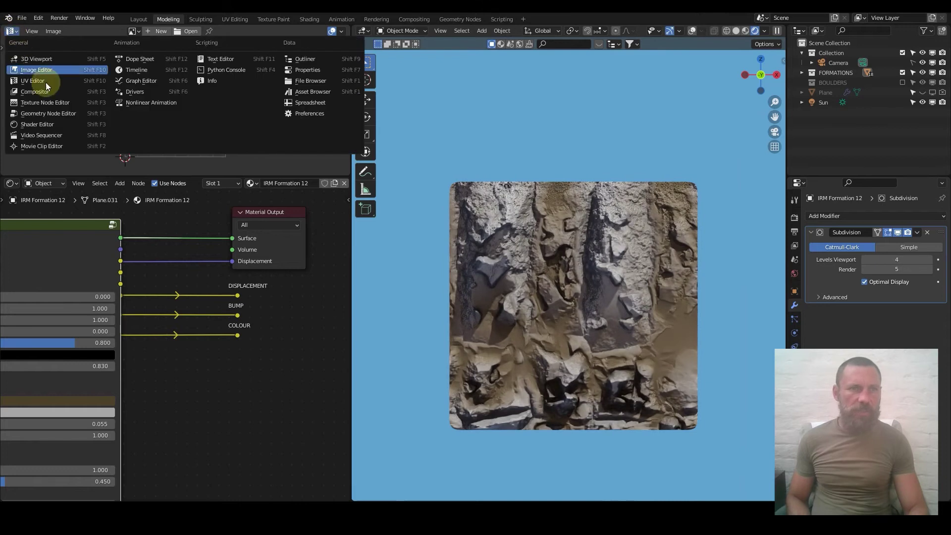
click(52, 70)
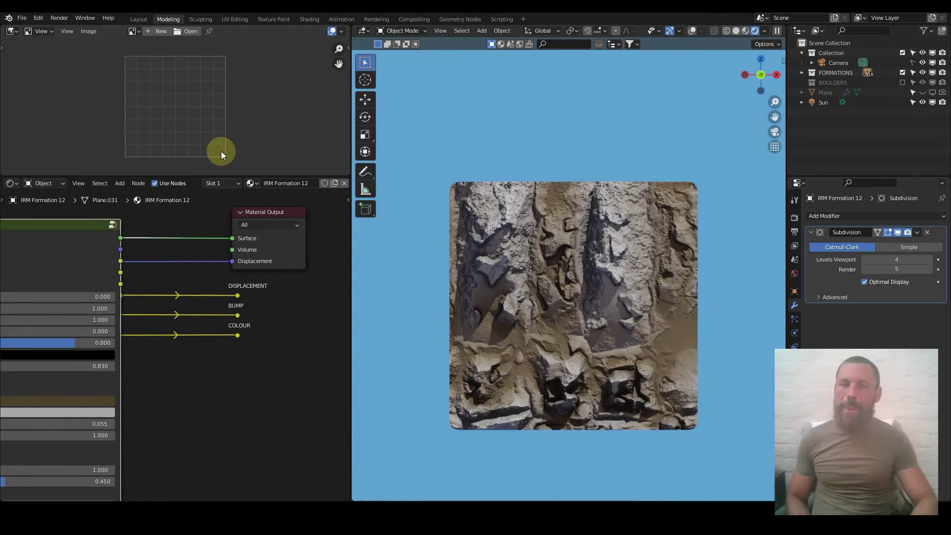
click(153, 31)
click(180, 59)
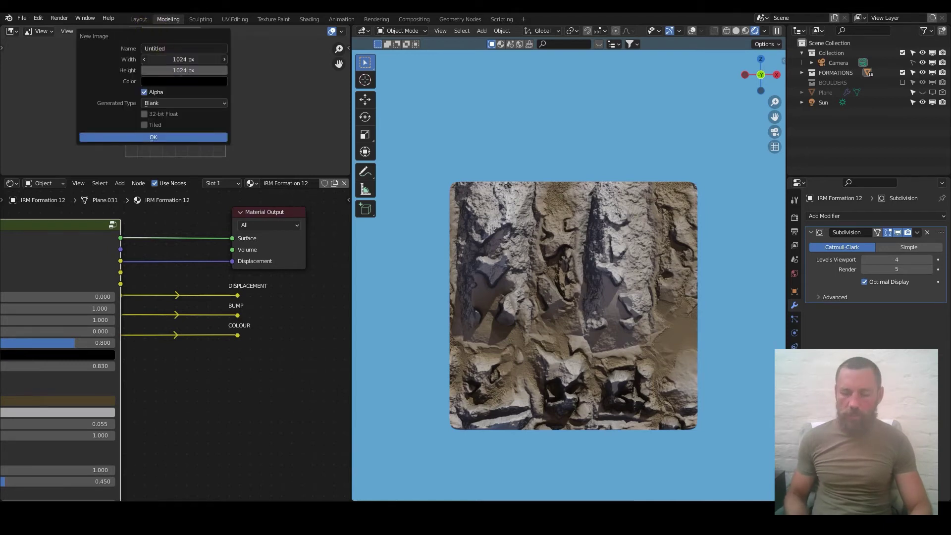
text(4096)
key(Return)
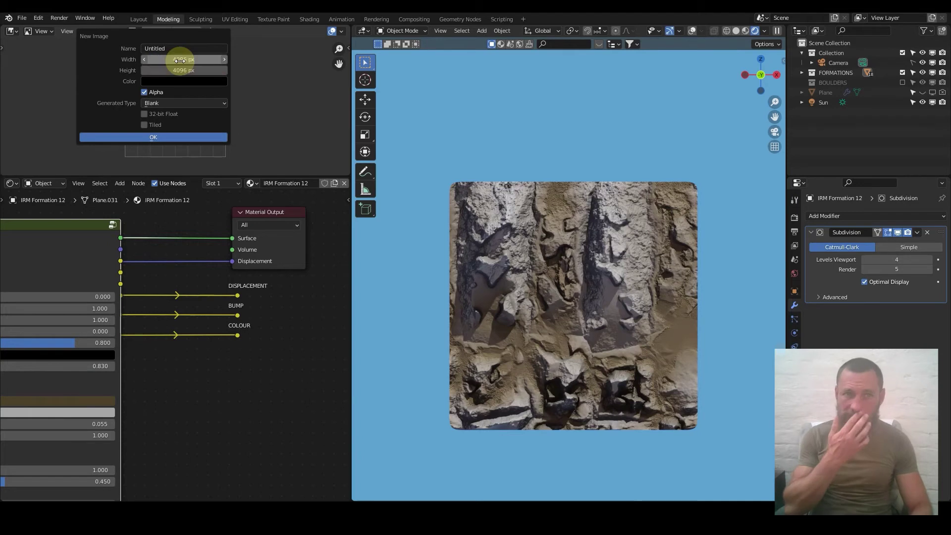
click(143, 93)
click(163, 49)
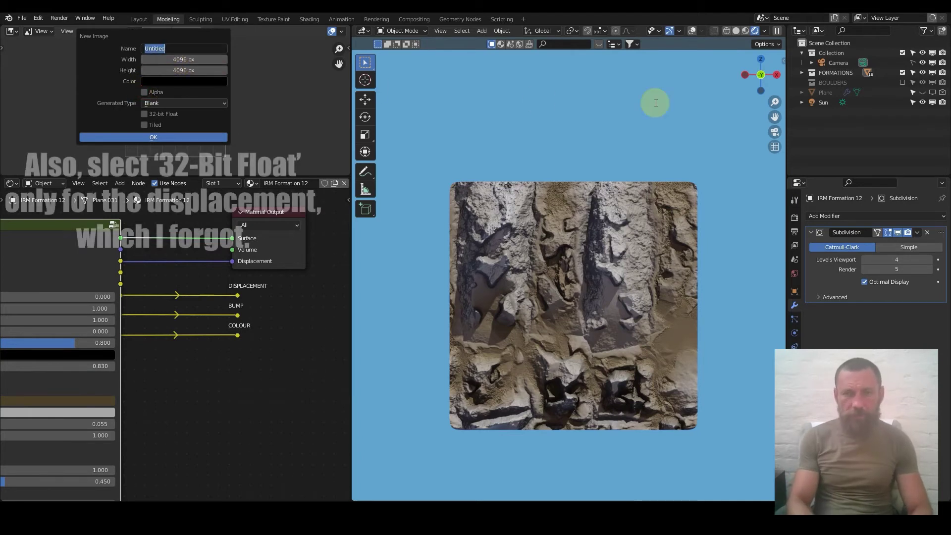
text(FORM12)
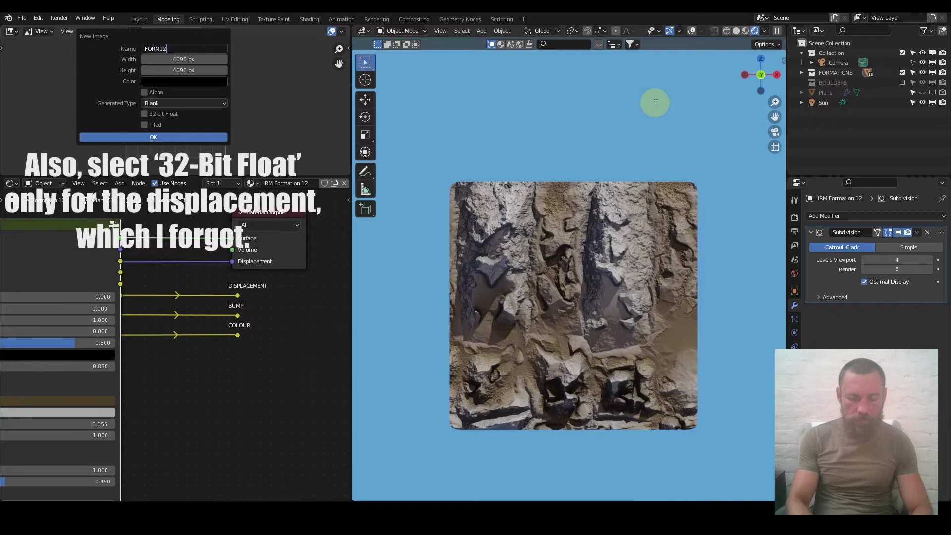
text(DISP)
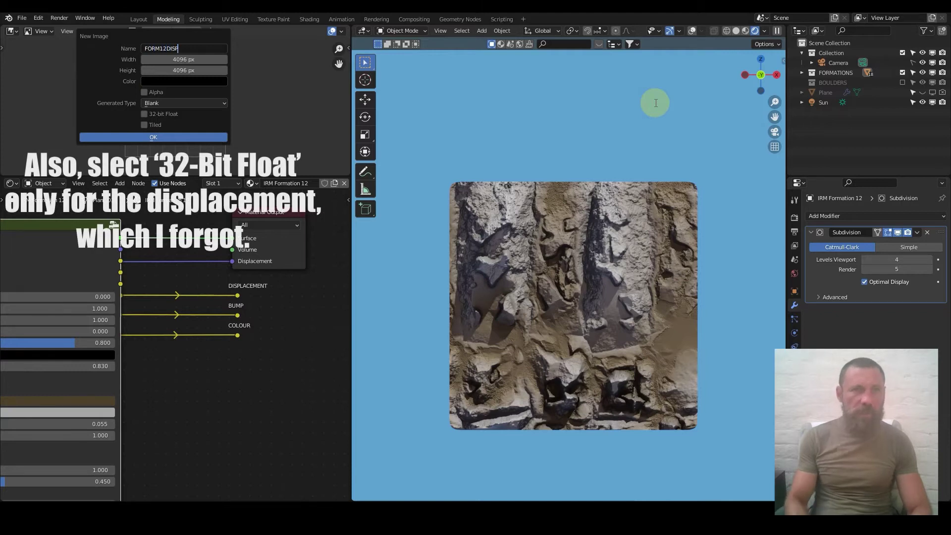
click(193, 140)
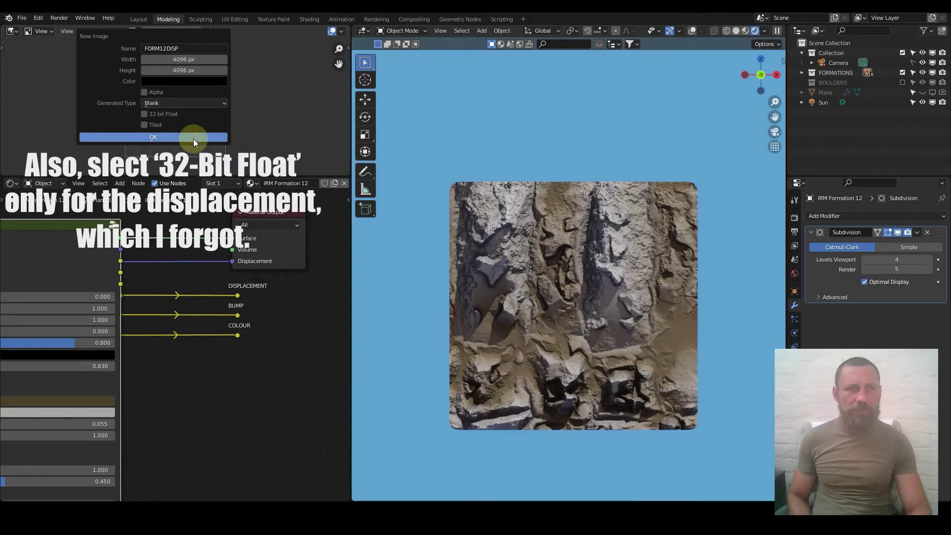
click(194, 140)
- Add an Image Texture node to the IRM Formation 12 material
scroll(186, 126, down, 5)
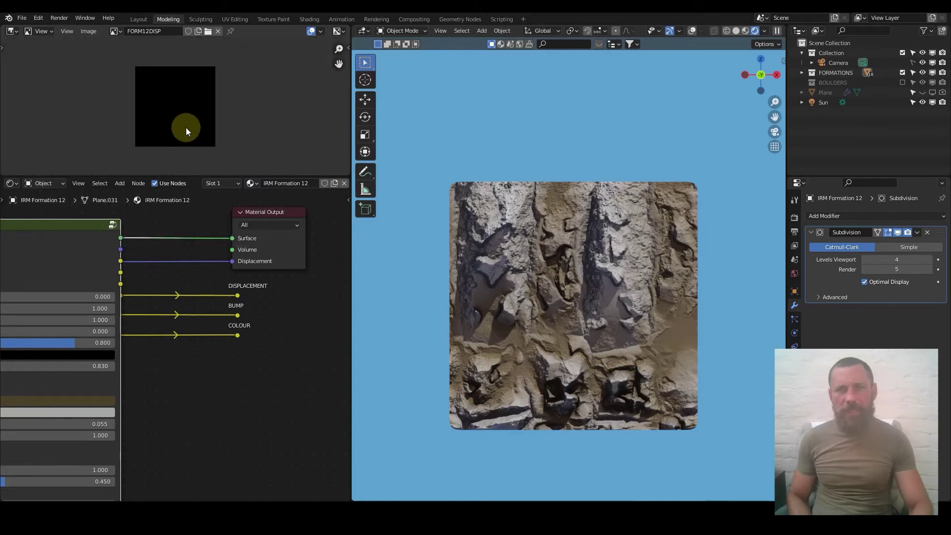
middle_drag(215, 249, 203, 192)
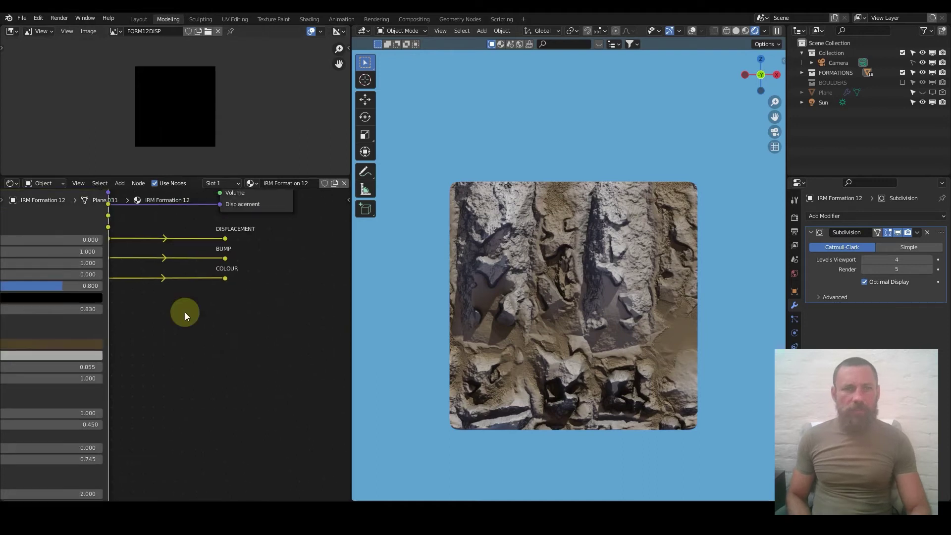
middle_drag(208, 353, 200, 304)
key(q)
key(Escape)
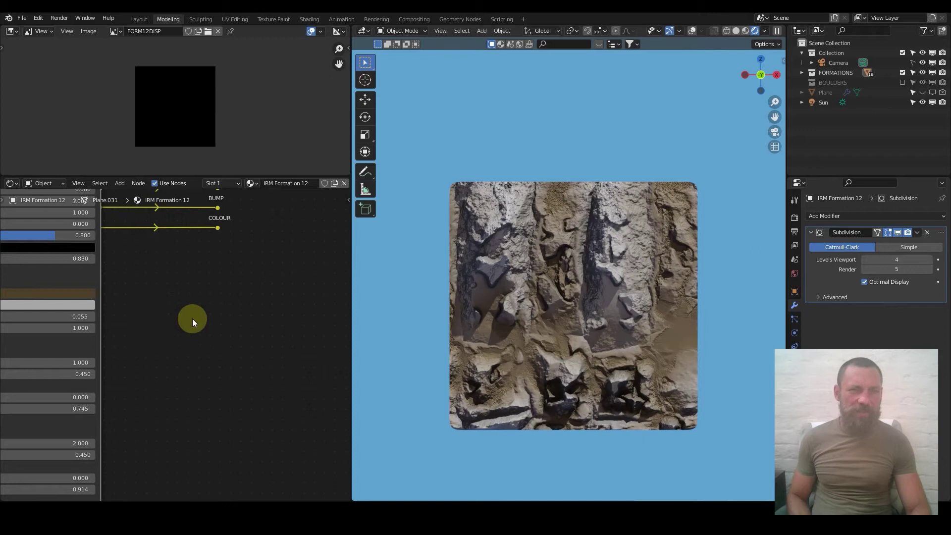
key(q)
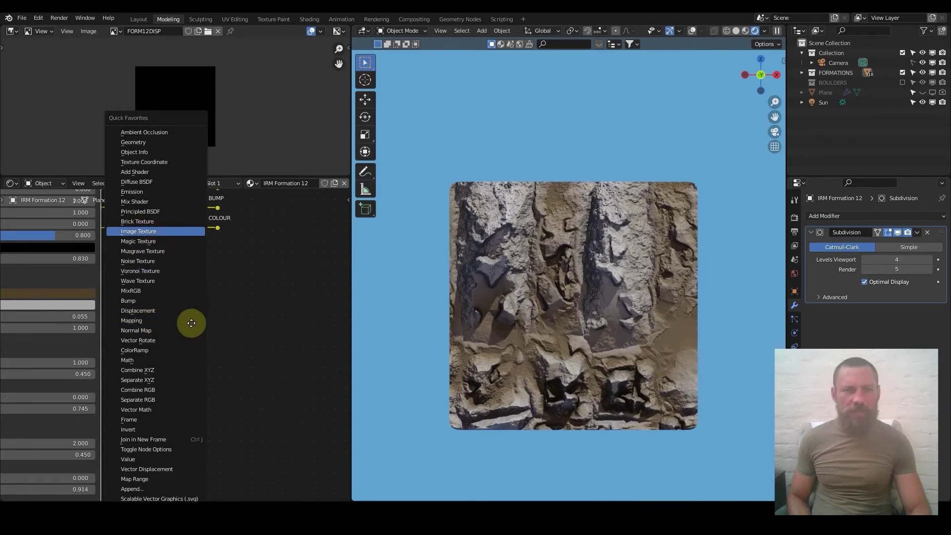
click(124, 304)
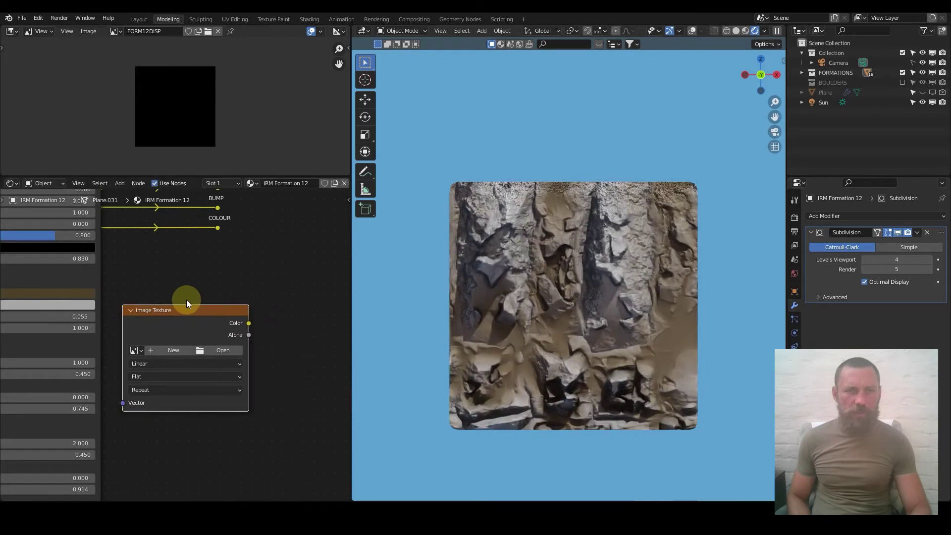
- Assign the FORM12DISP image to the new Image Texture node
key(shift+a)
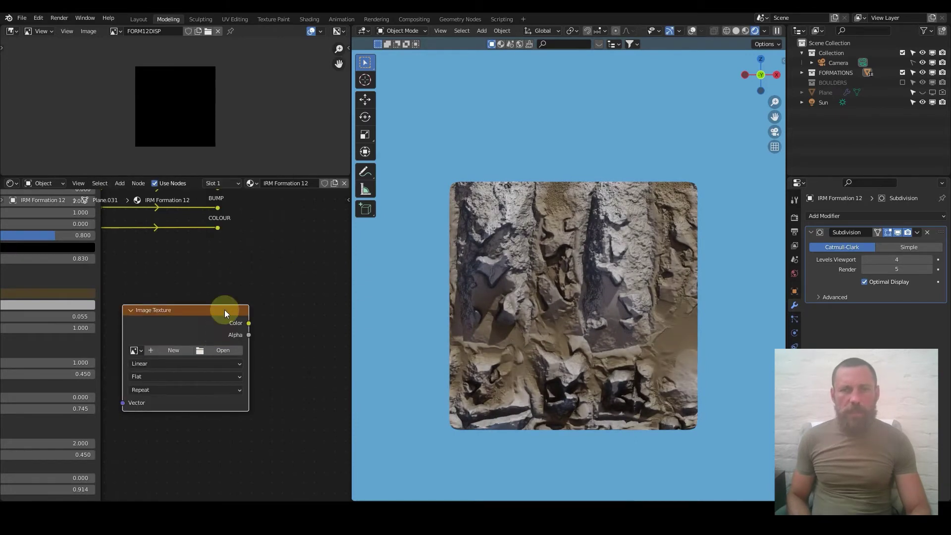
scroll(224, 310, down, 2)
scroll(202, 335, up, 4)
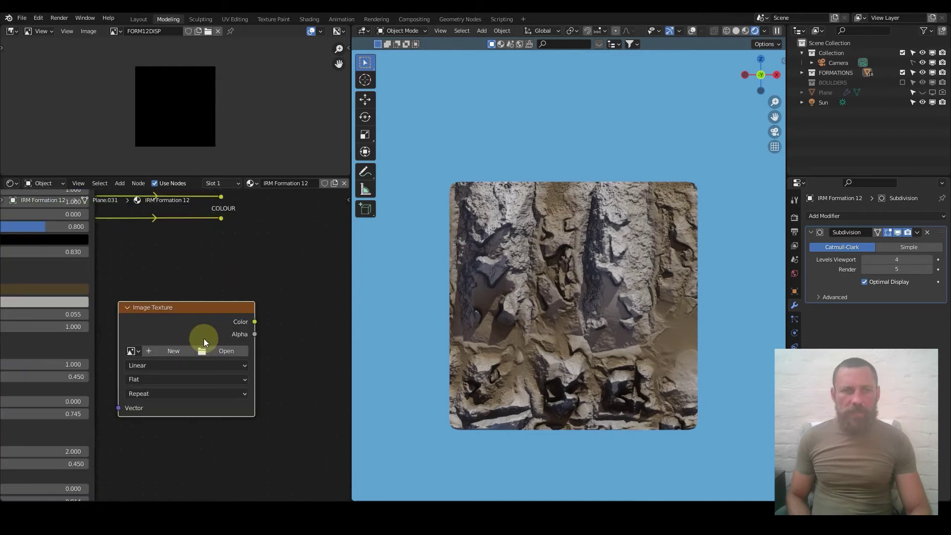
click(127, 352)
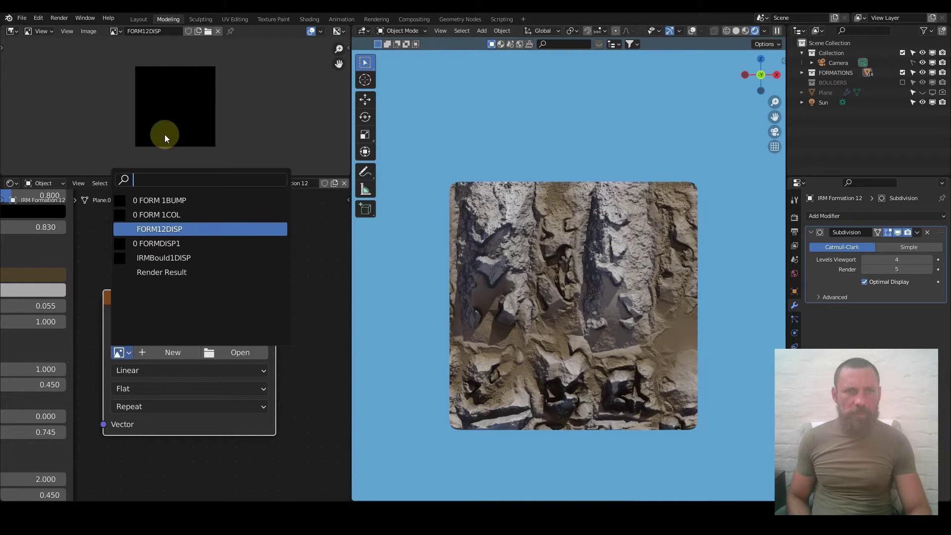
key(Return)
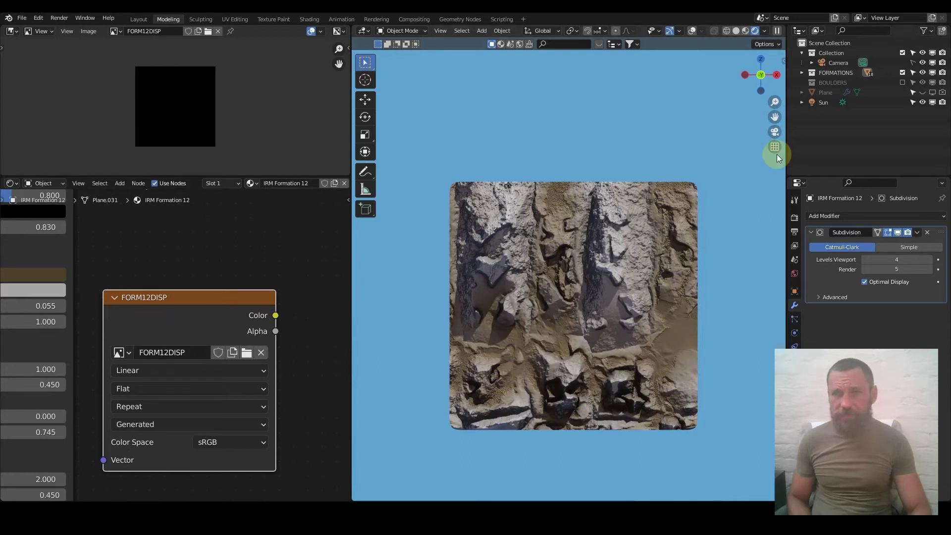
- Review the Performance panel and set Cycles render samples to 1
click(794, 219)
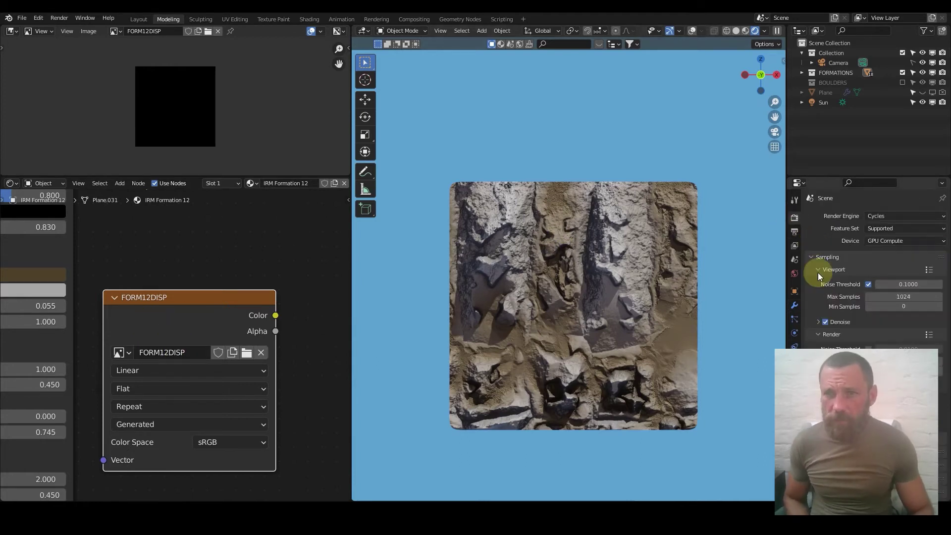
click(815, 257)
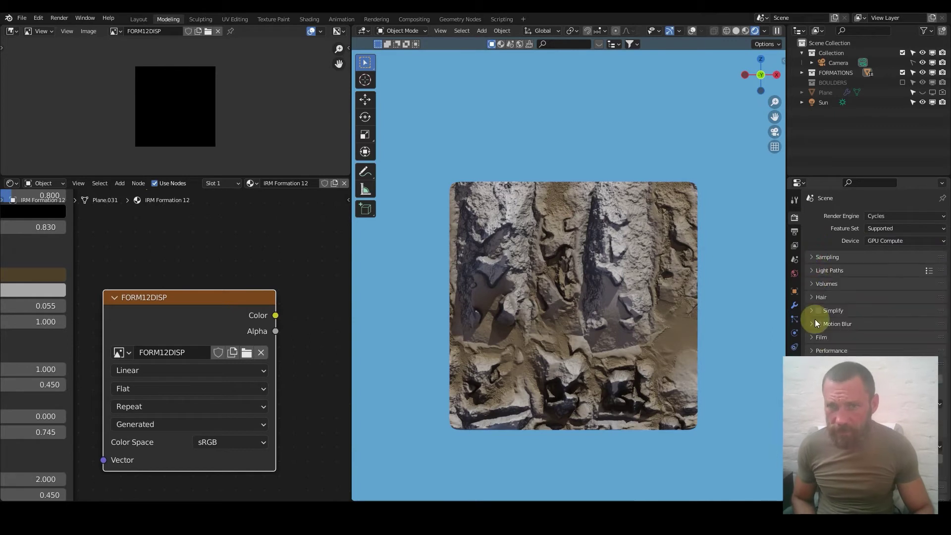
click(822, 350)
scroll(867, 364, down, 5)
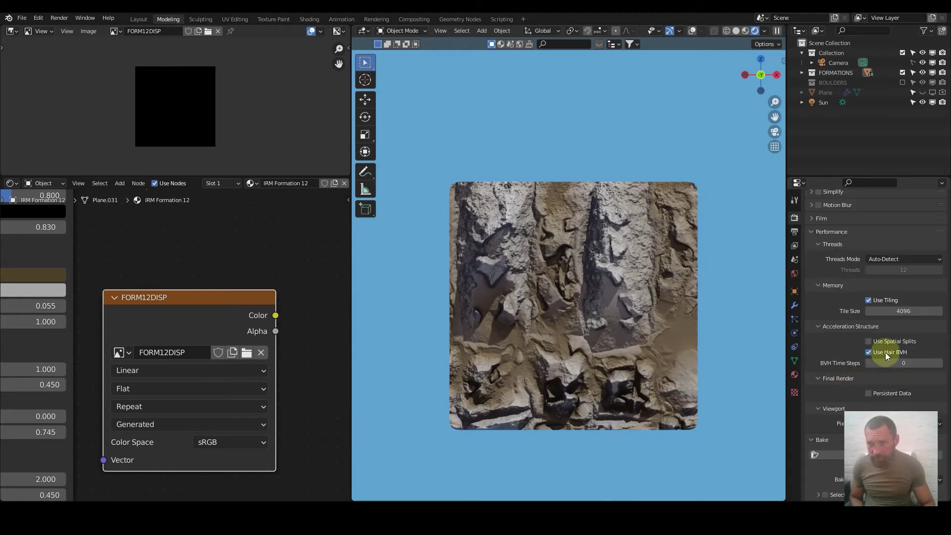
scroll(842, 353, down, 2)
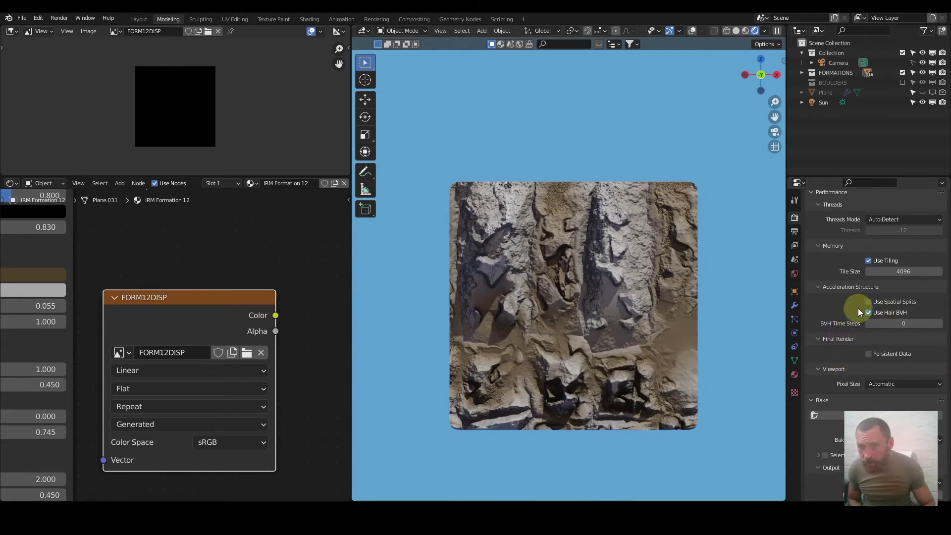
scroll(858, 308, up, 1)
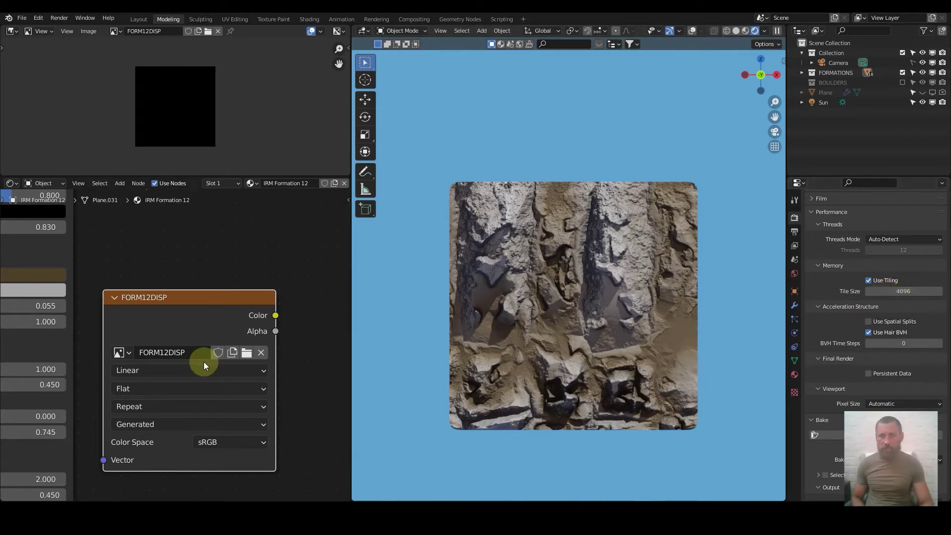
scroll(816, 292, up, 7)
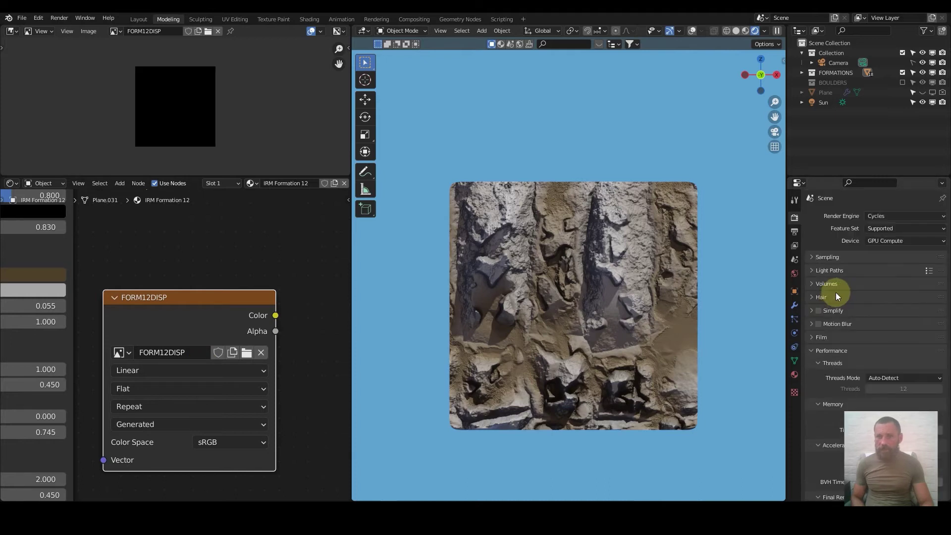
click(811, 257)
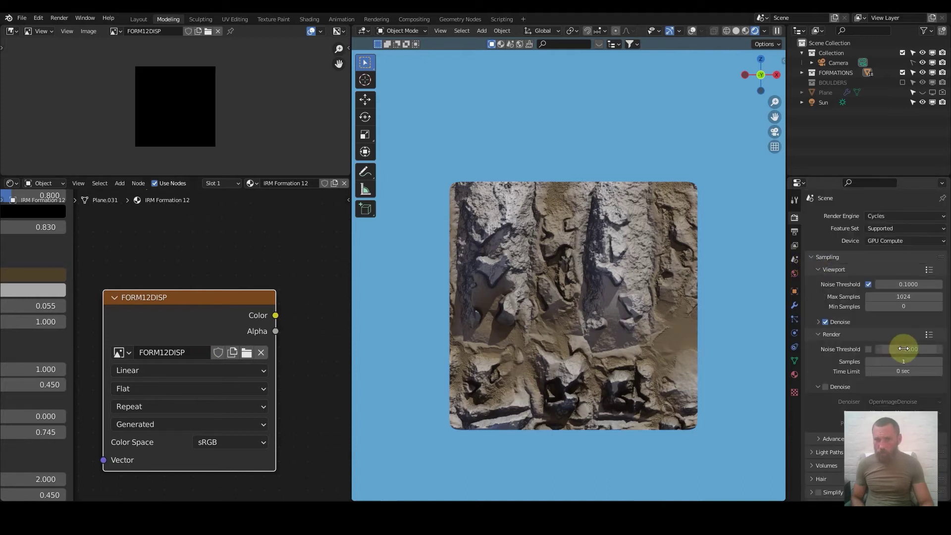
double_click(915, 362)
key(Return)
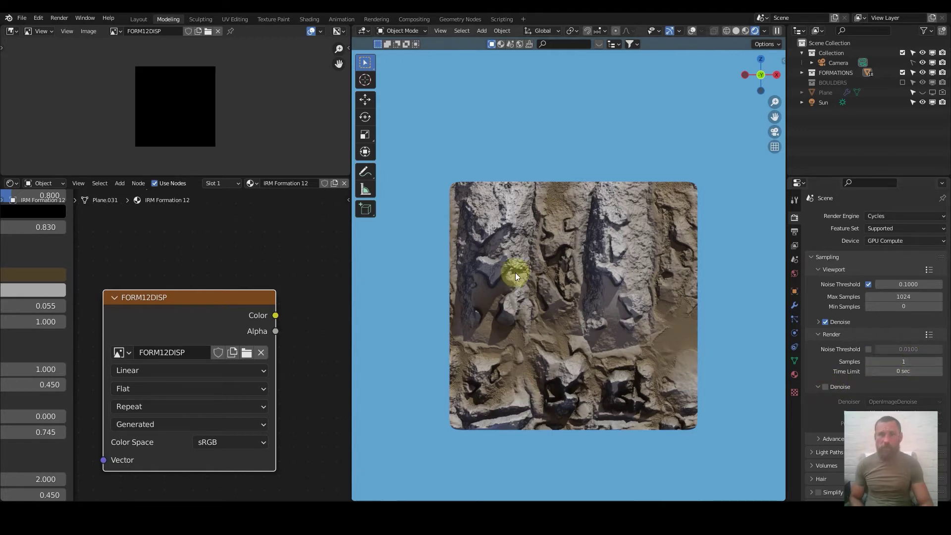
- Toggle the Subdivision modifier's viewport display off and back on
click(794, 305)
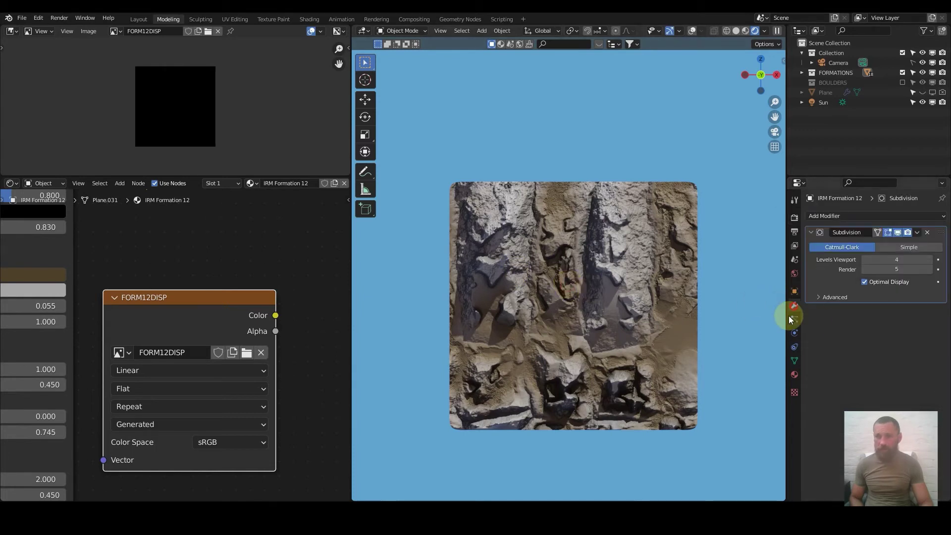
click(898, 232)
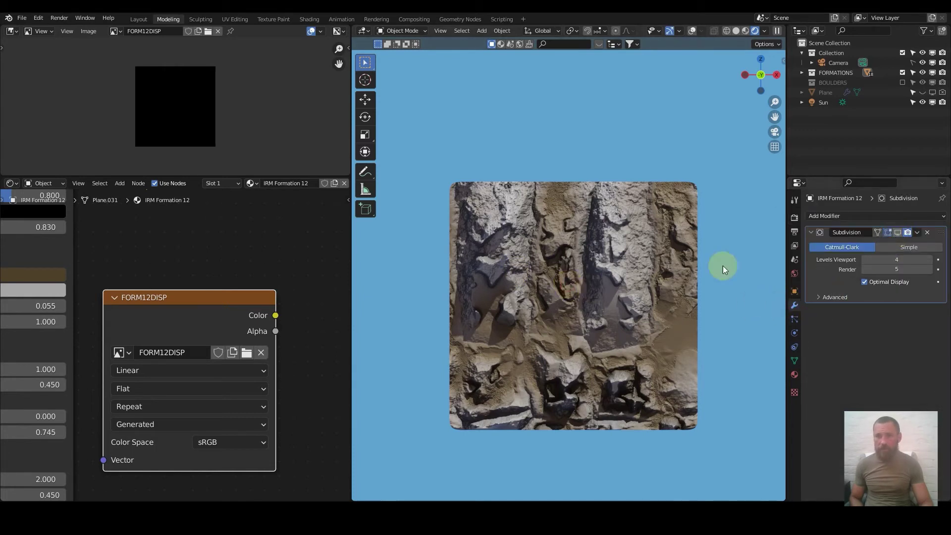
click(897, 231)
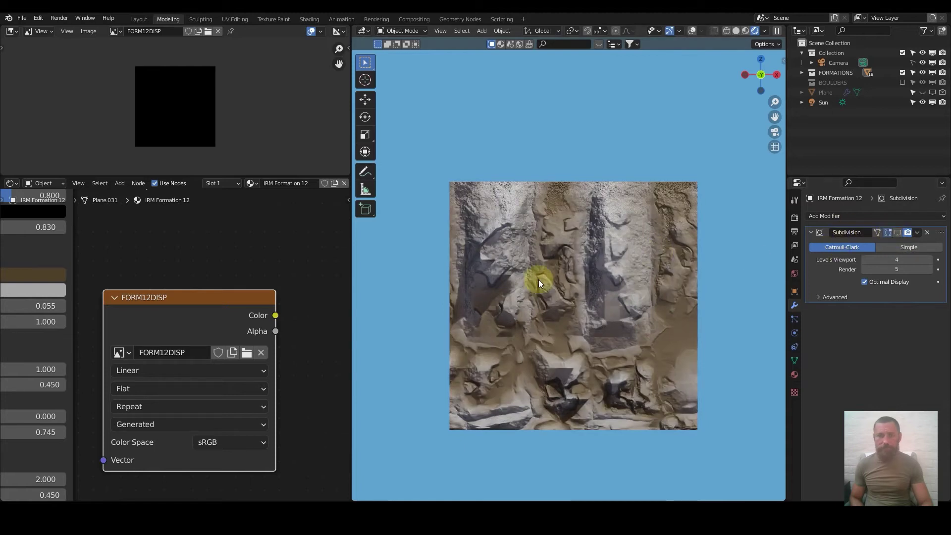
- Collapse the Sampling and Performance panels to reveal the Bake settings with Bake Type Emit
click(795, 218)
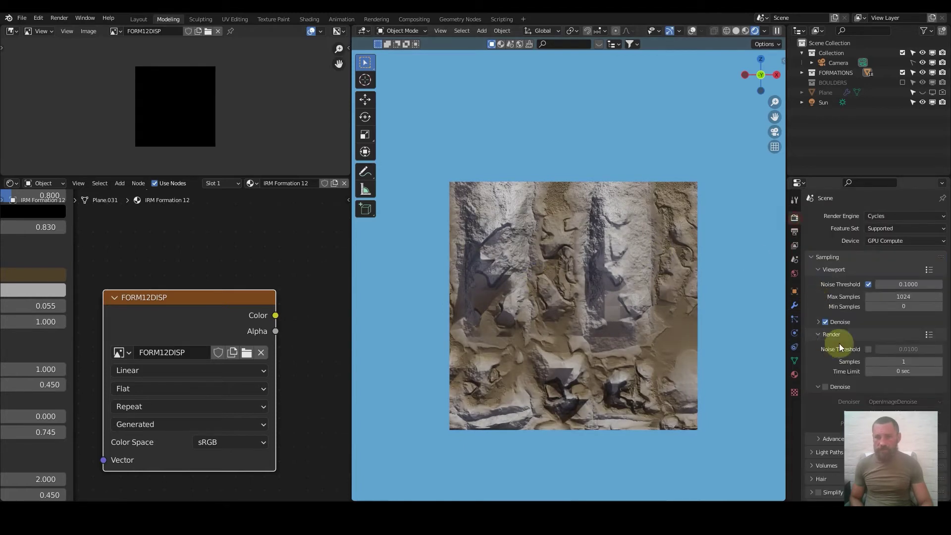
click(814, 258)
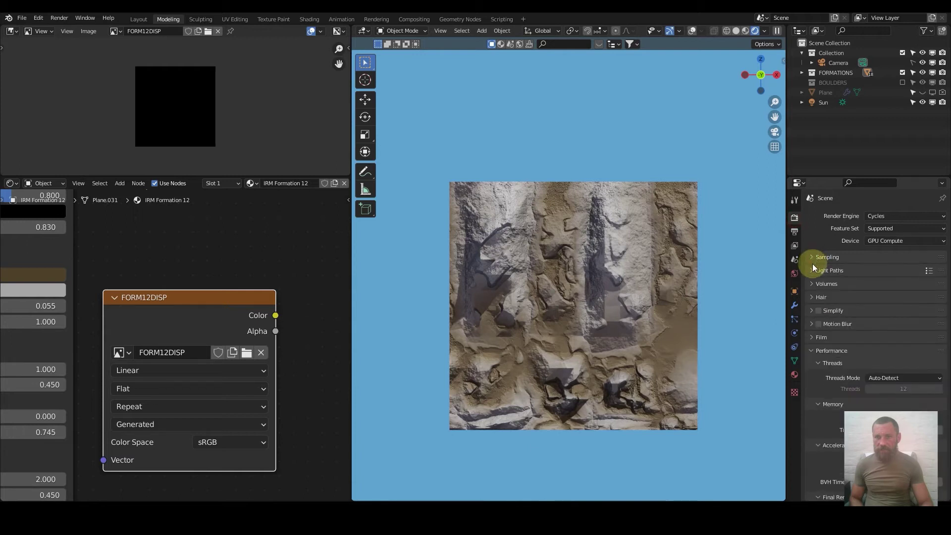
scroll(811, 314, down, 4)
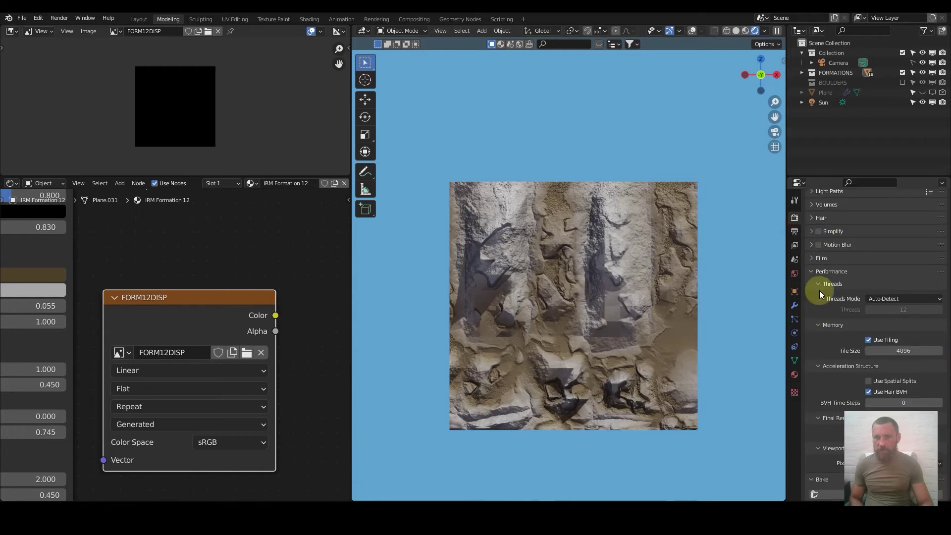
click(809, 272)
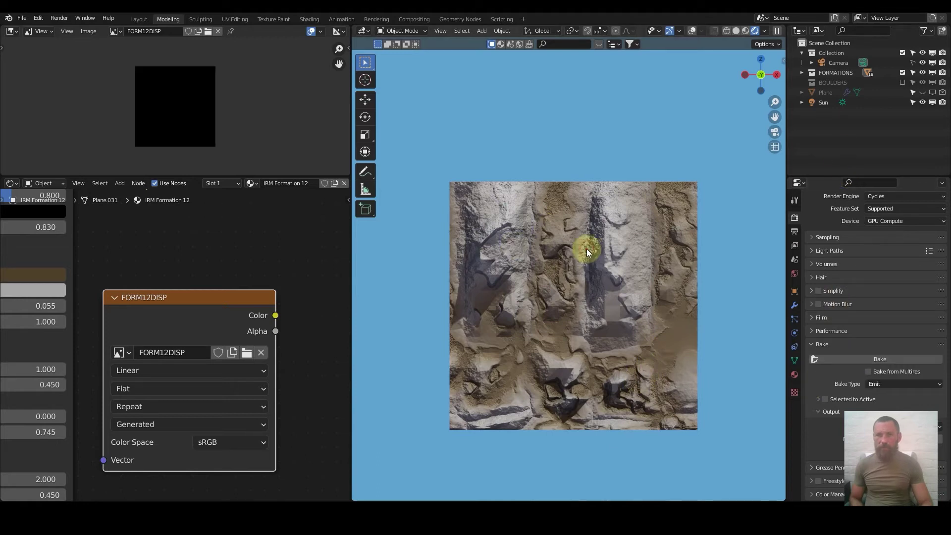
- Show viewport overlays and enable rendering for IRM Formation 12 in the FORMATIONS collection
click(692, 30)
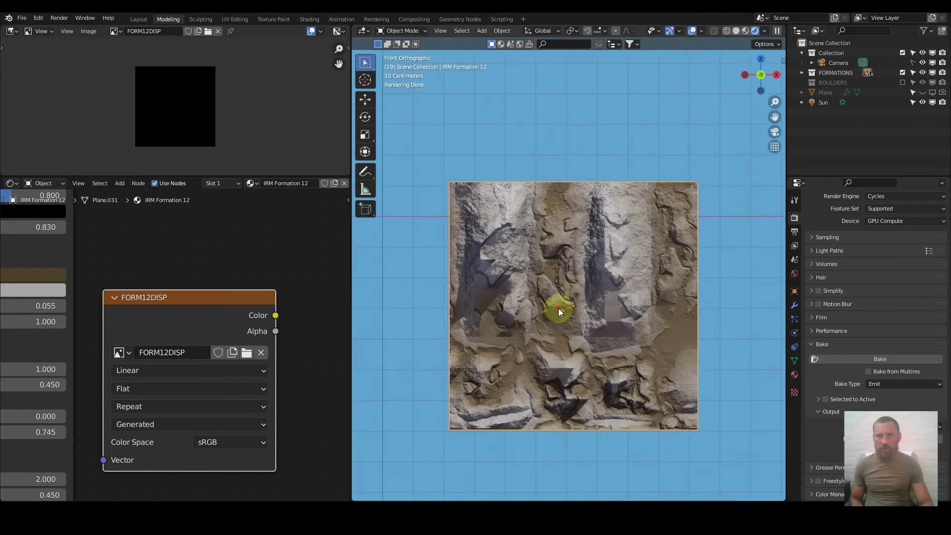
click(802, 73)
scroll(866, 115, down, 4)
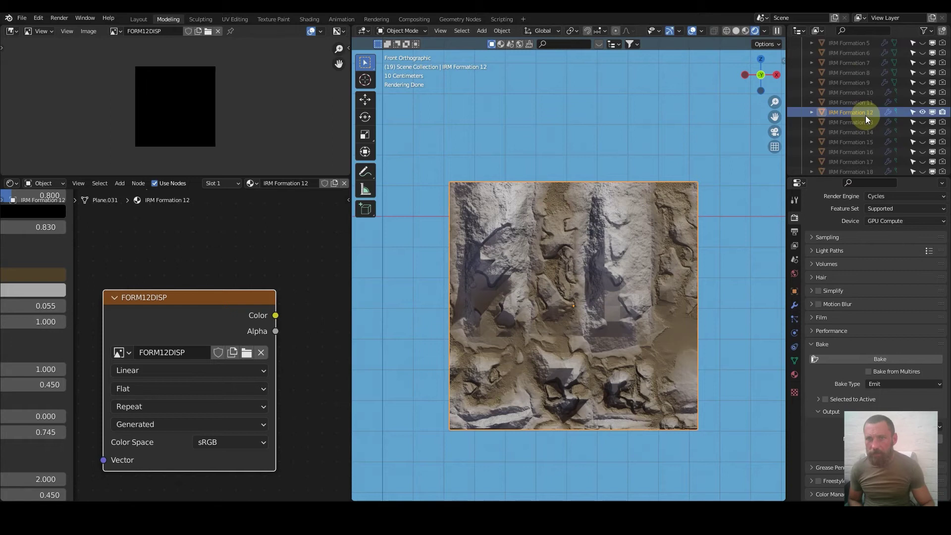
click(942, 113)
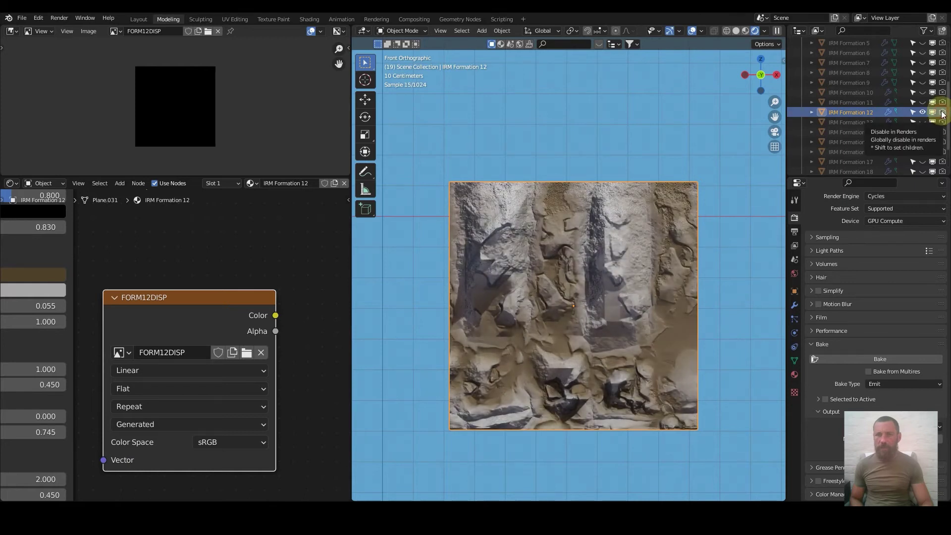
click(943, 114)
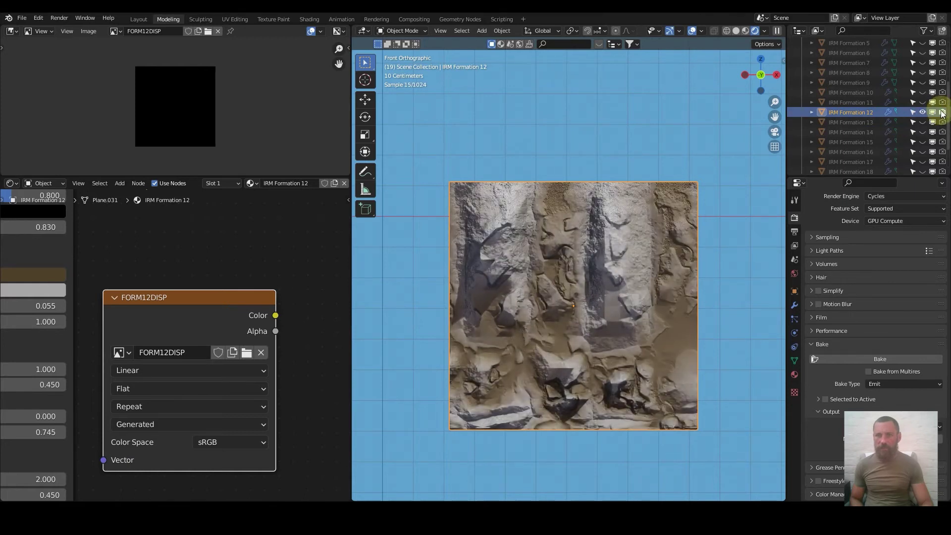
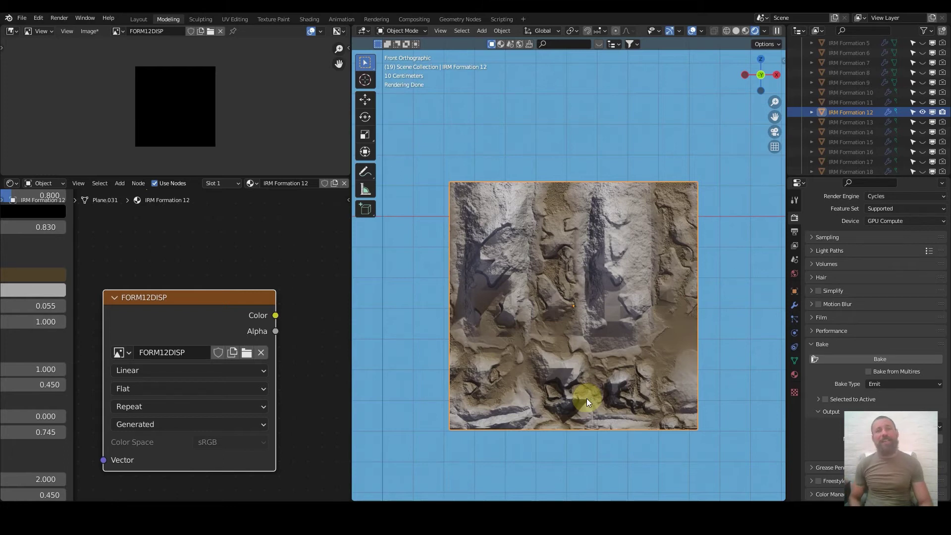
- Preview the DISPLACEMENT reroute in the viewport after briefly checking the BUMP and COLOUR outputs
scroll(161, 309, down, 2)
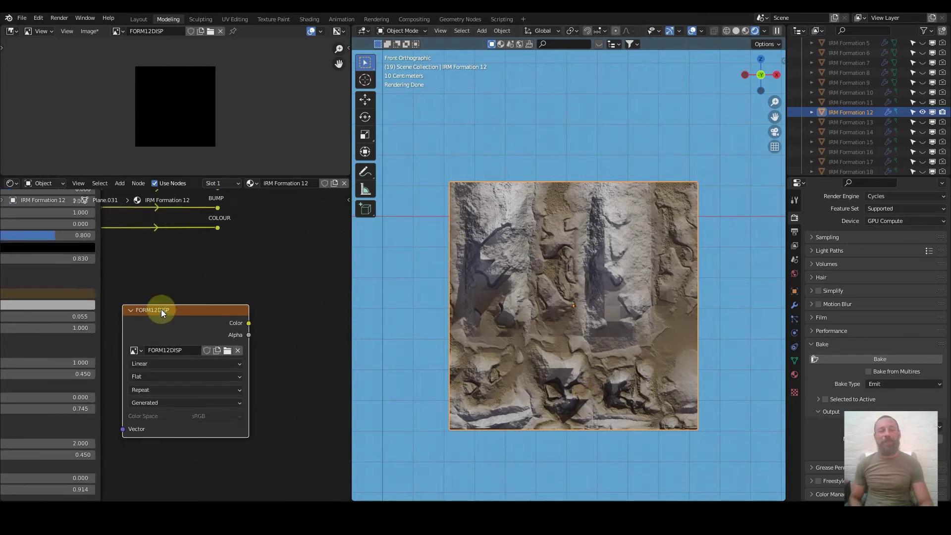
scroll(161, 309, down, 3)
middle_drag(205, 269, 189, 351)
scroll(230, 340, up, 2)
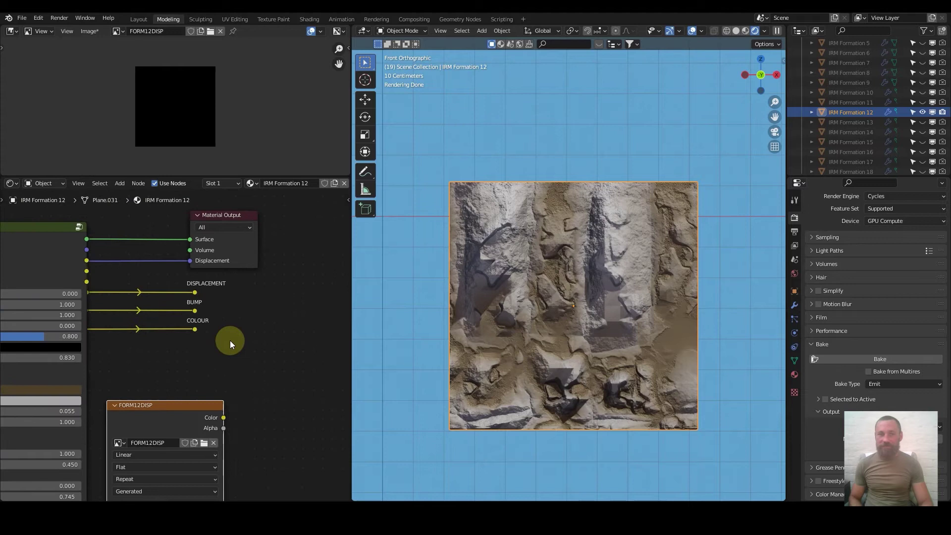
scroll(230, 341, up, 1)
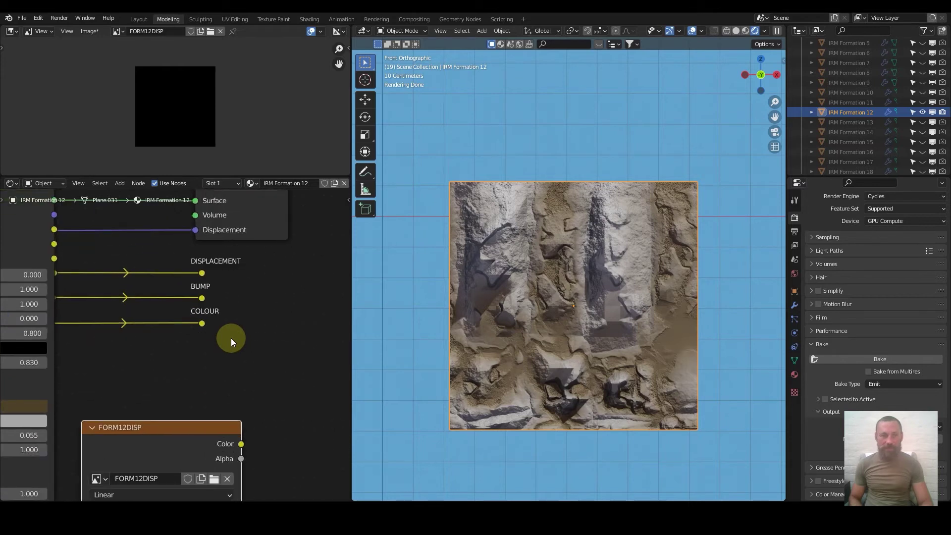
ctrl+shift+click(202, 273)
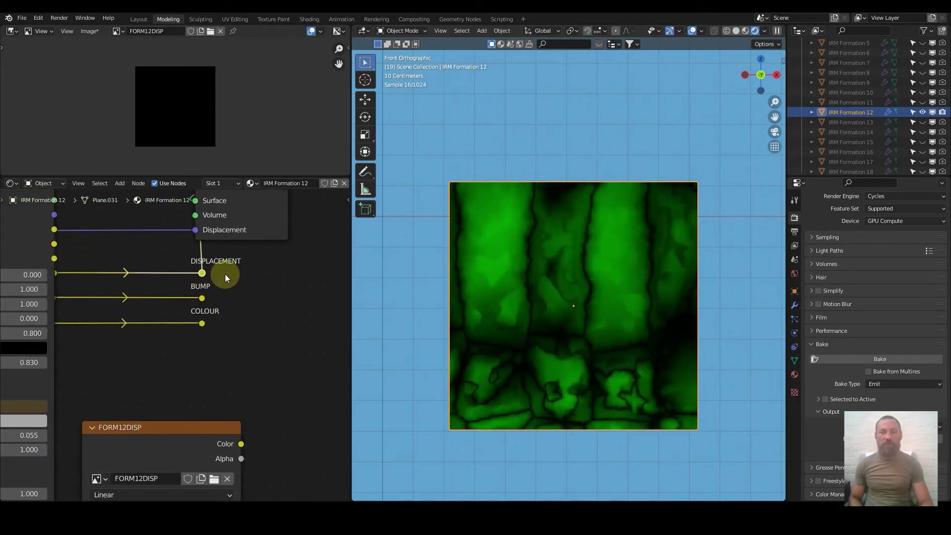
ctrl+shift+click(202, 298)
ctrl+shift+click(203, 323)
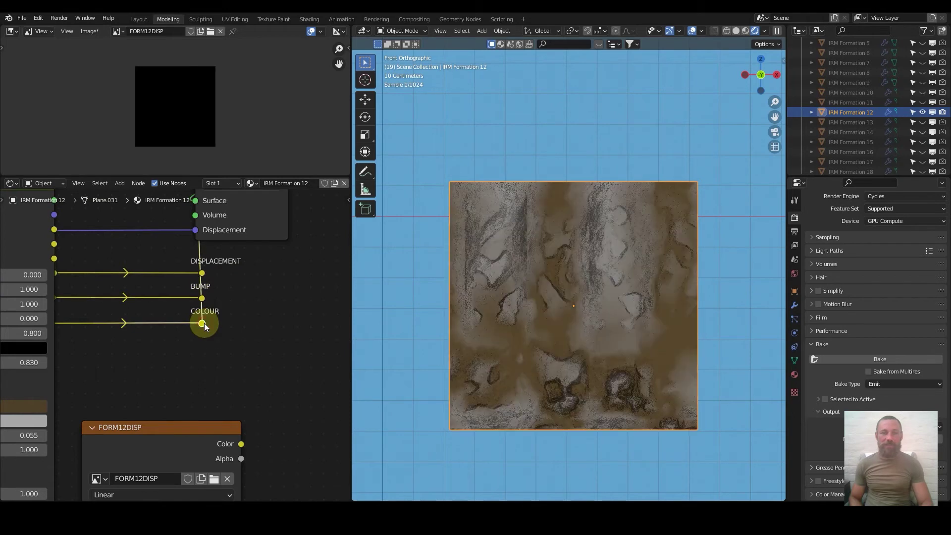
ctrl+shift+click(202, 273)
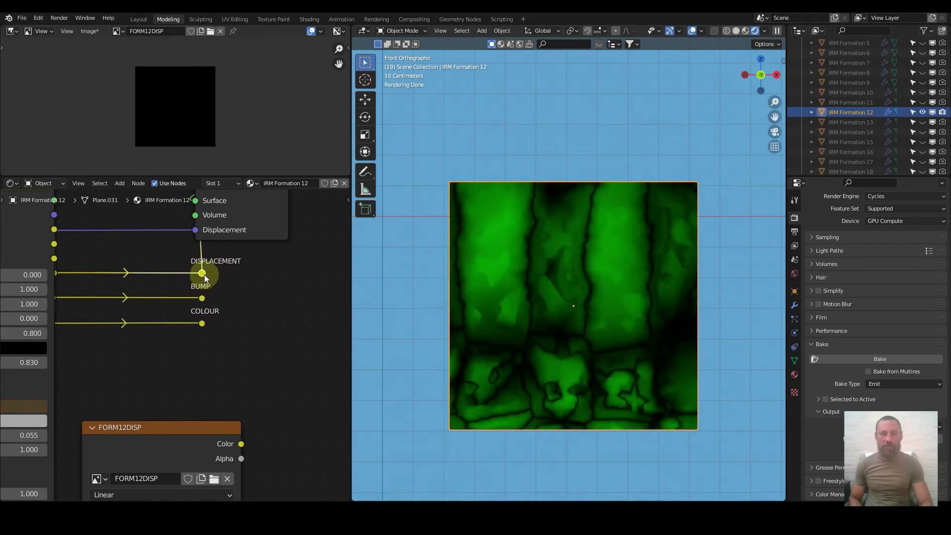
- Bake the displacement into the FORM12DISP image with the Emit bake
scroll(250, 327, down, 2)
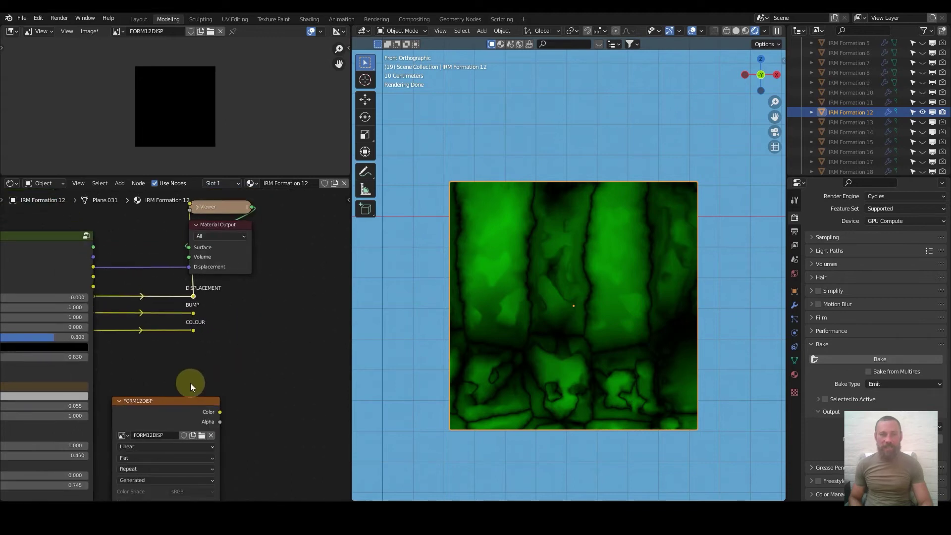
middle_drag(160, 276, 163, 225)
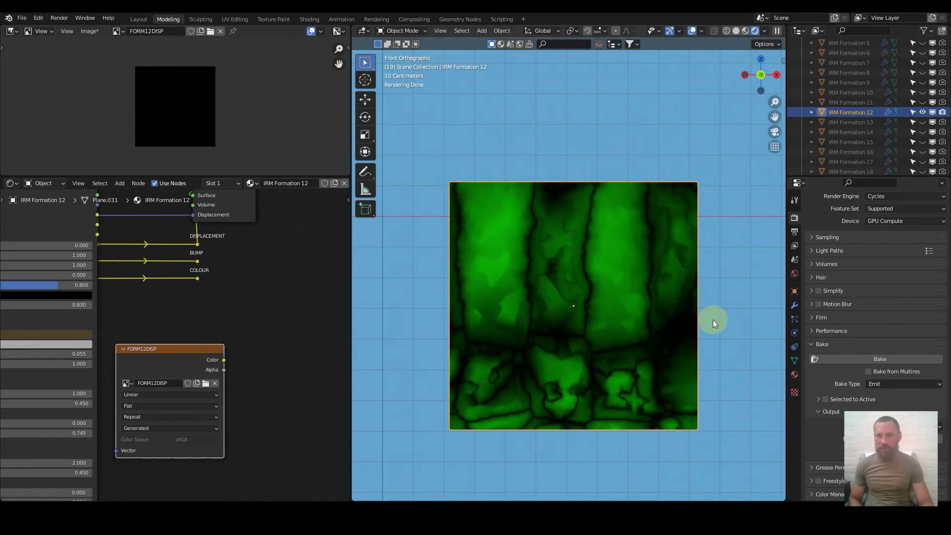
click(889, 358)
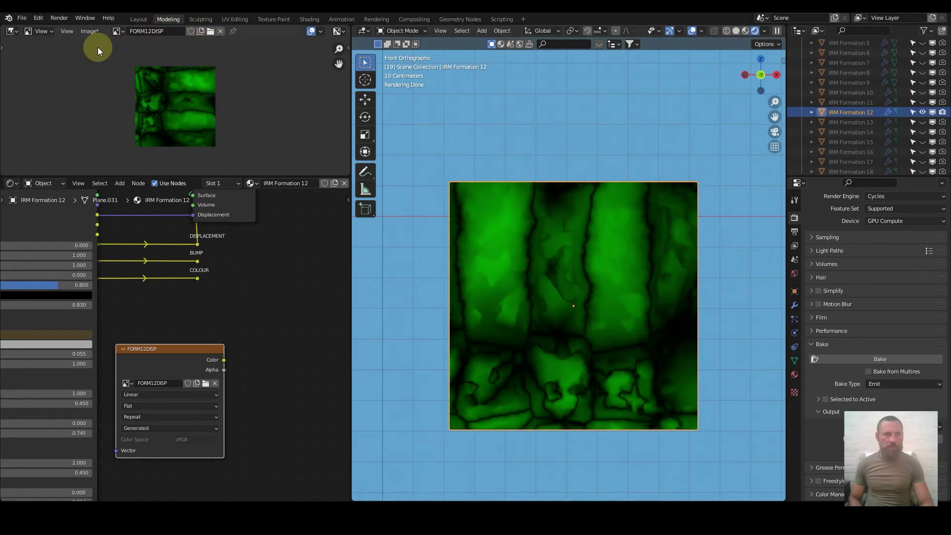
- Save the baked FORM12DISP map to disk in OpenEXR format as FORM12DISP.exr
click(88, 32)
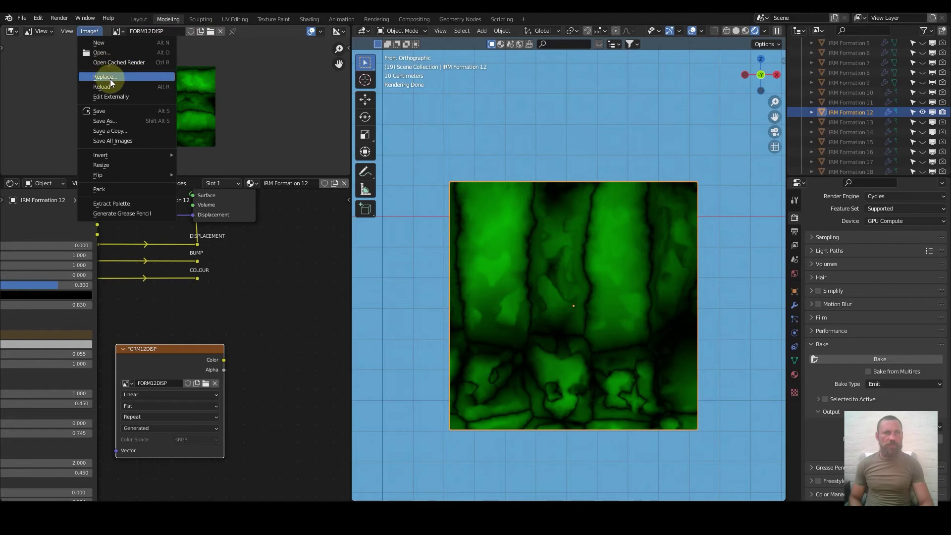
click(124, 124)
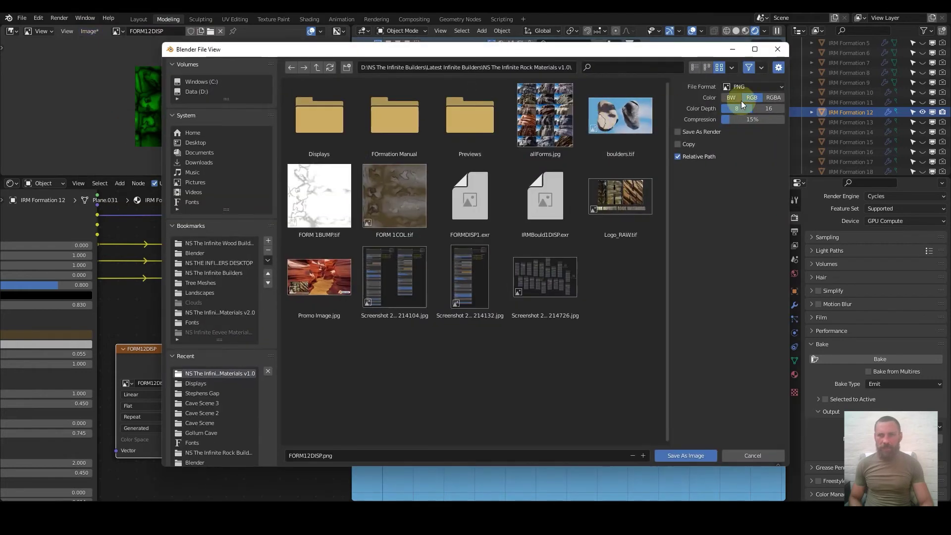
click(781, 84)
click(750, 147)
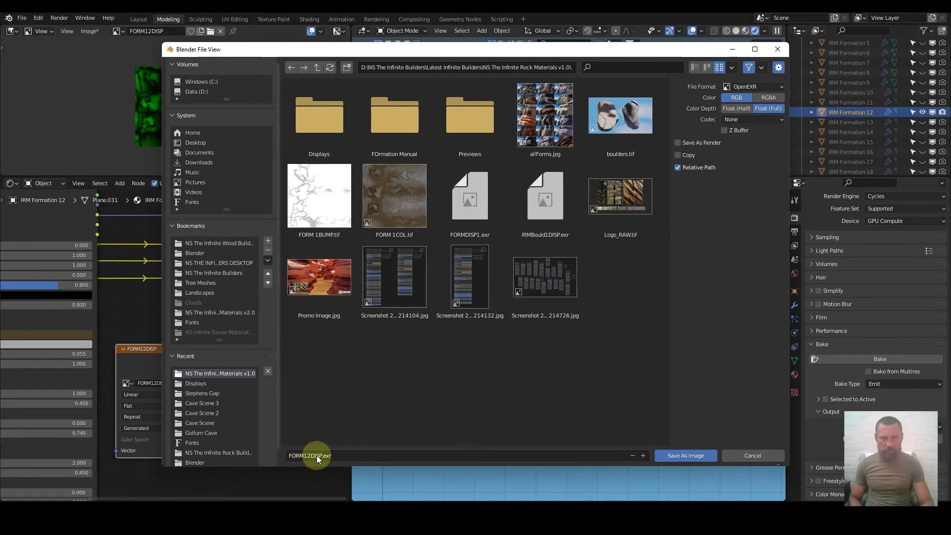
click(681, 455)
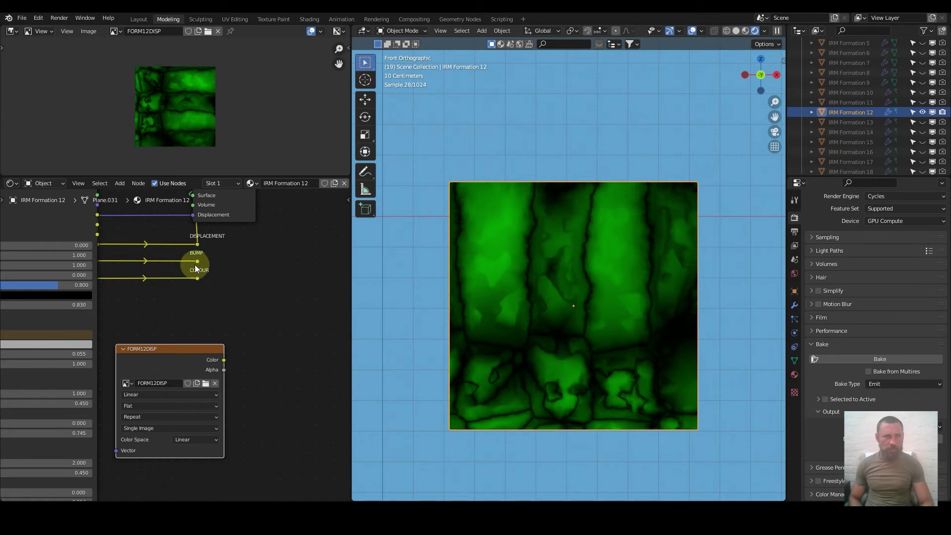
- Preview the BUMP output and create a new 4096 px image named FORM12BUMP
drag(198, 260, 198, 258)
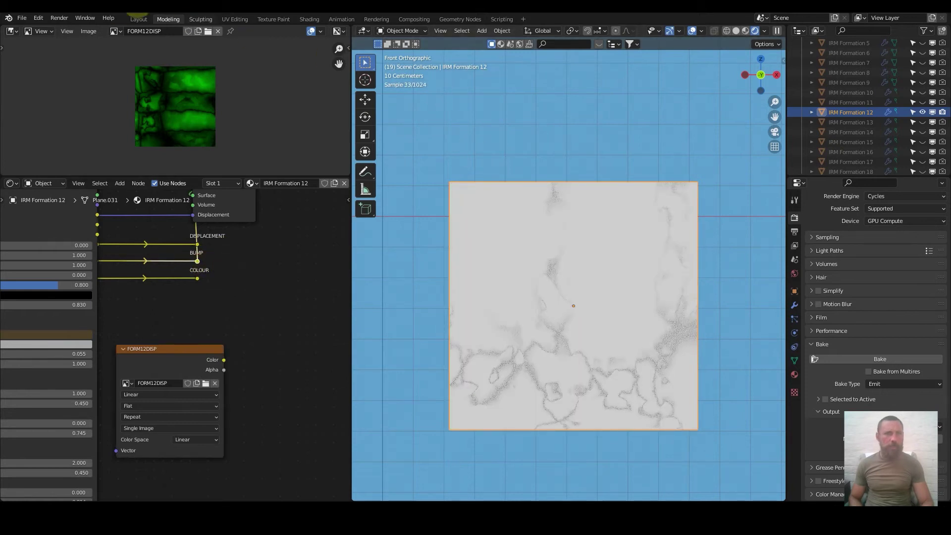
click(218, 31)
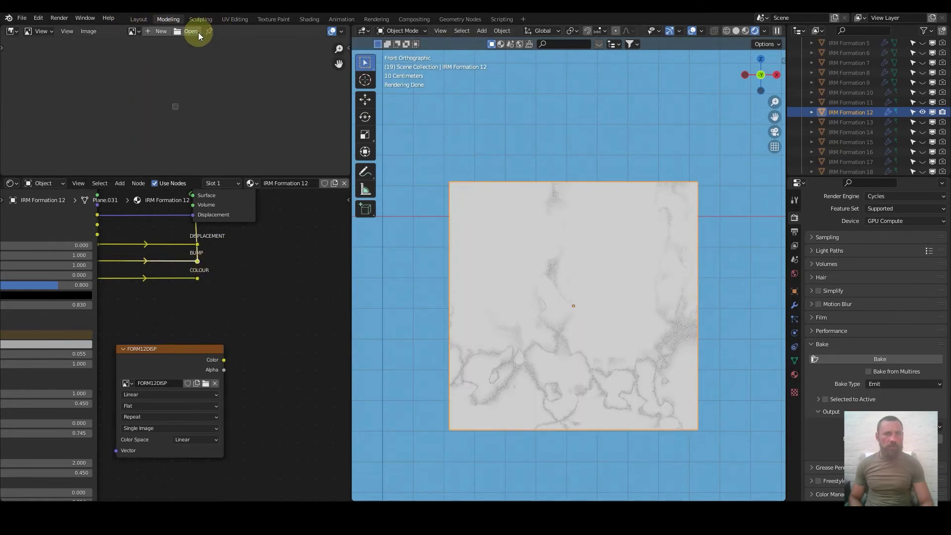
click(149, 32)
click(159, 49)
text(FORM12BUMP)
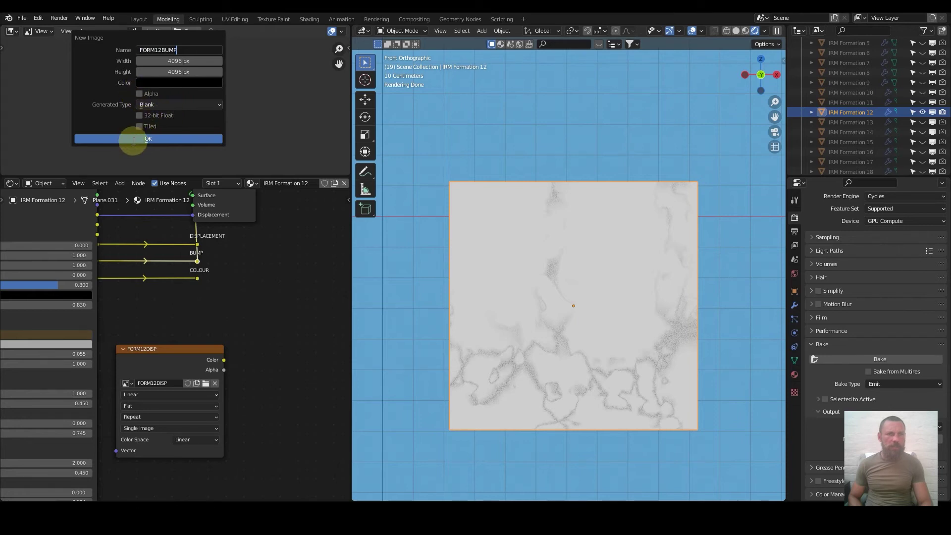
click(166, 139)
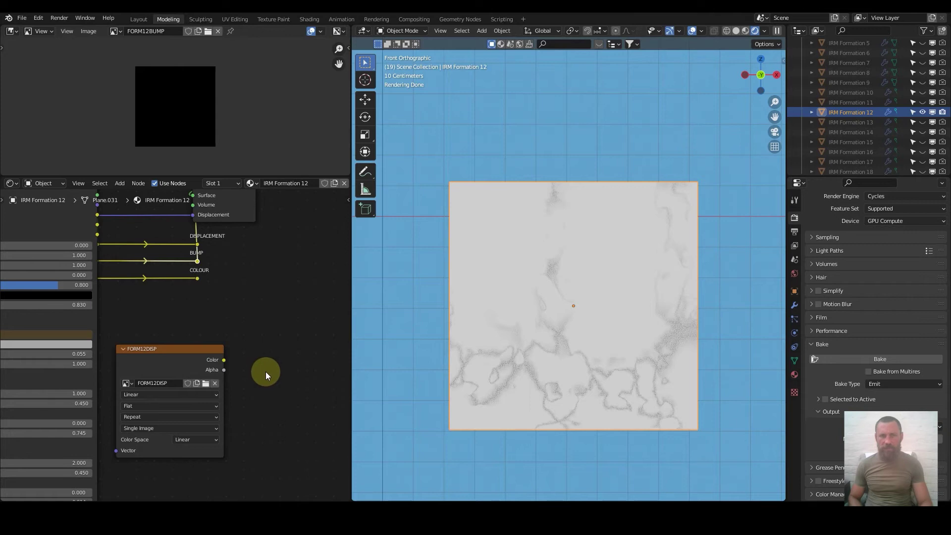
- Assign FORM12BUMP to the image texture node in place of FORM12DISP
click(173, 371)
click(127, 383)
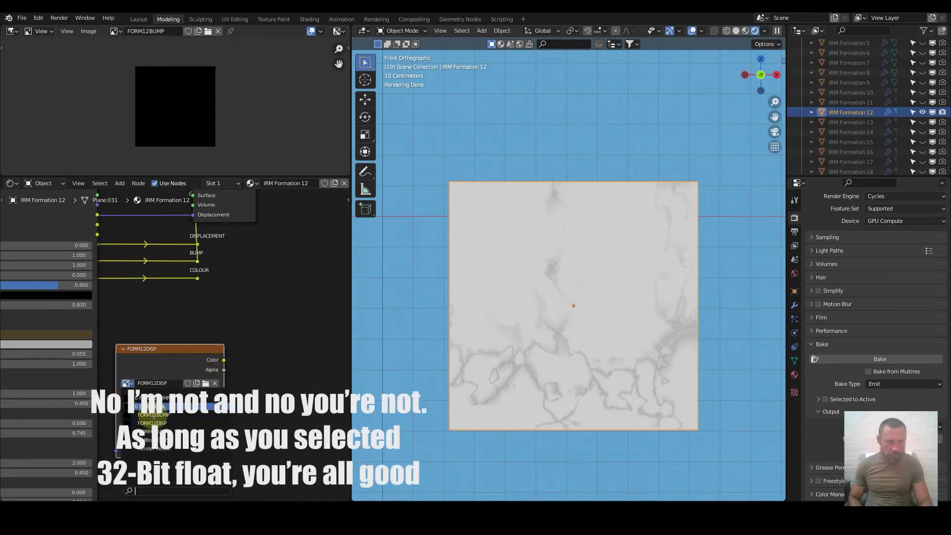
click(187, 414)
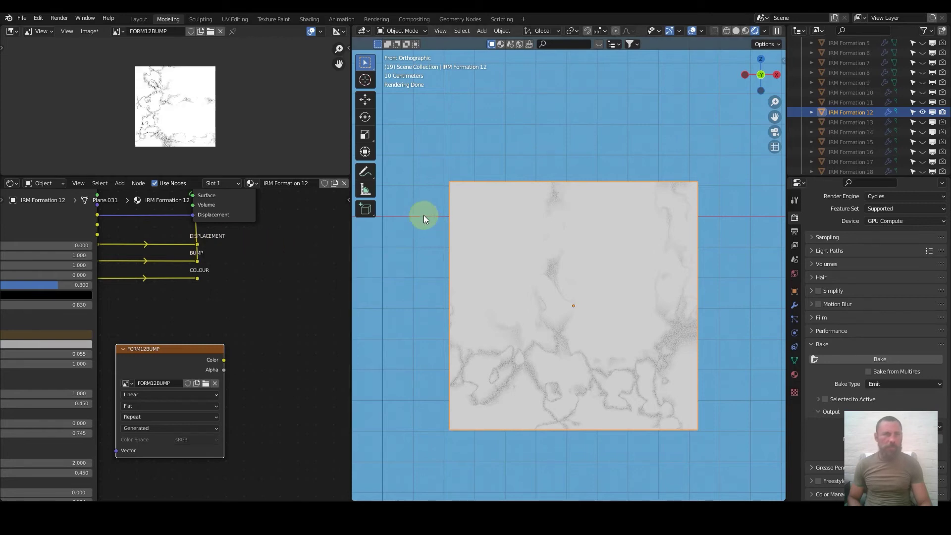
- Save the bump map in TIFF format as FORM12BUMP.tif, then preview the COLOUR output
click(89, 33)
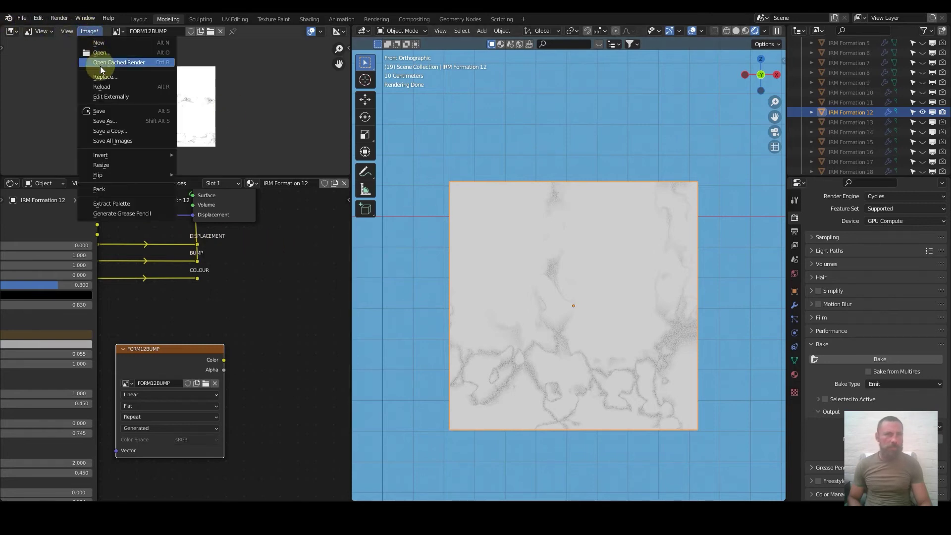
click(123, 118)
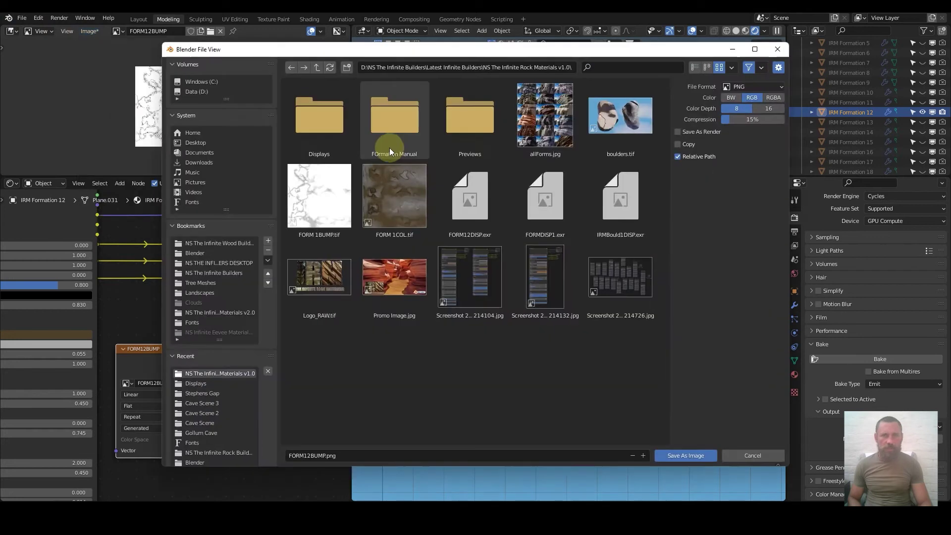
click(747, 86)
click(738, 169)
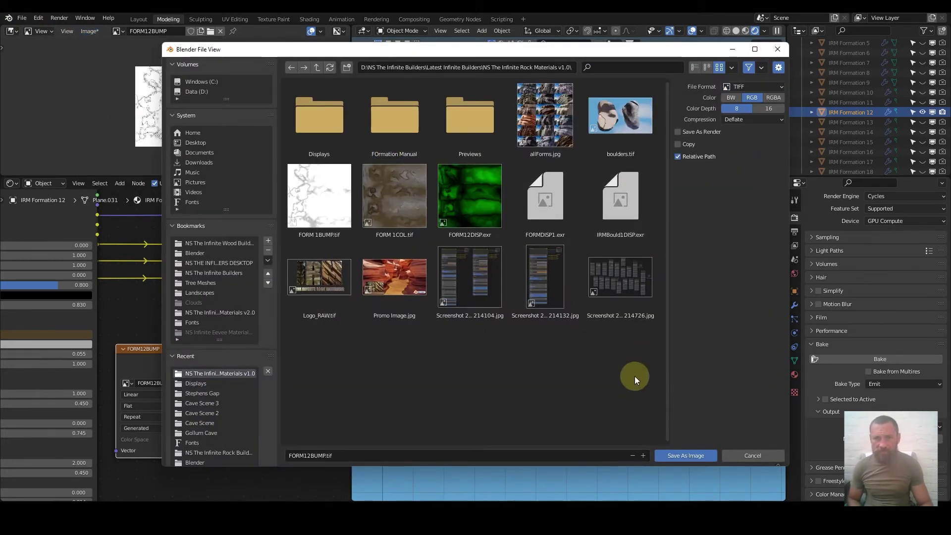
click(690, 451)
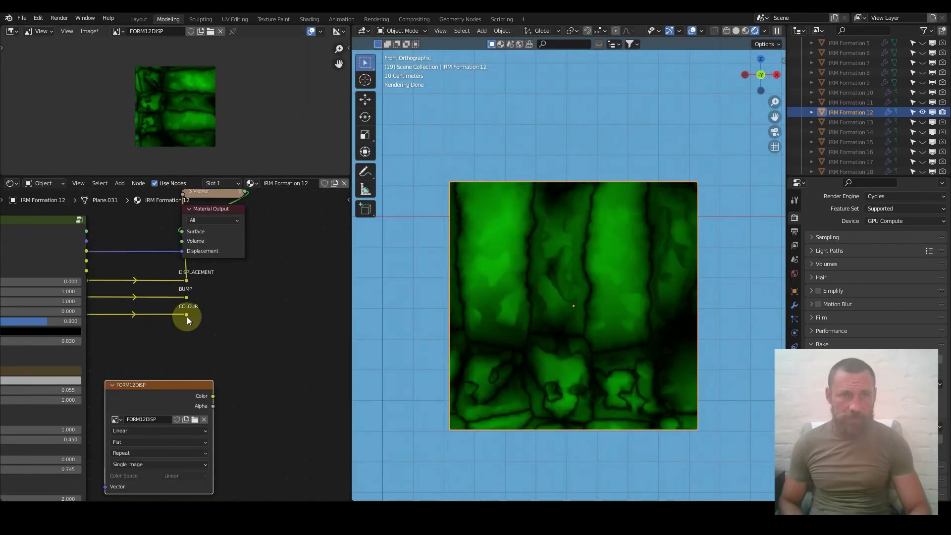
ctrl+shift+click(187, 315)
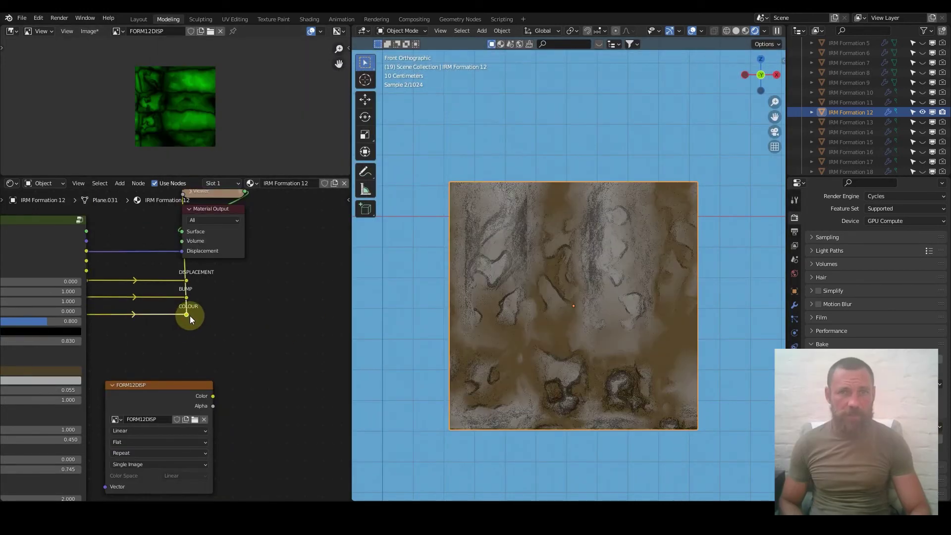
- Create a new 4096 px image named FORM12 COL and assign it to the image texture node
click(221, 31)
click(157, 32)
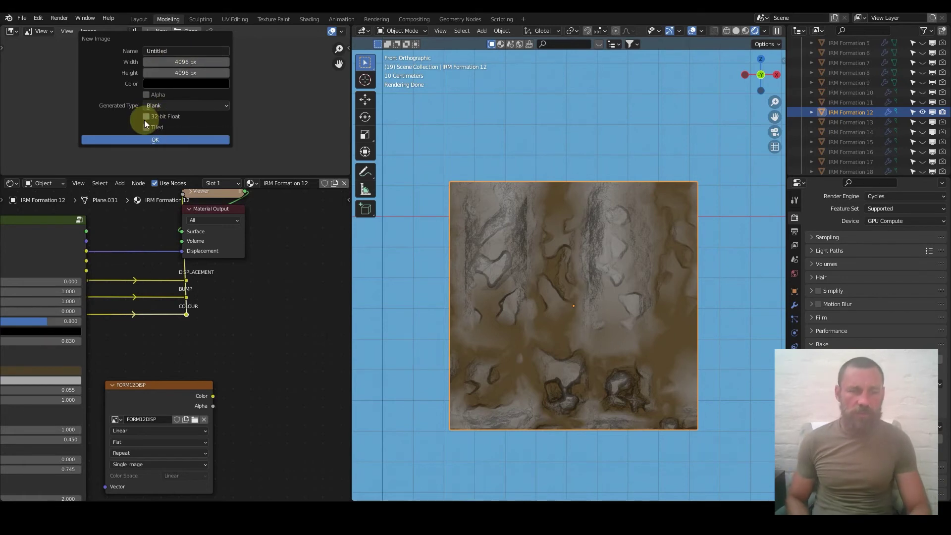
click(162, 141)
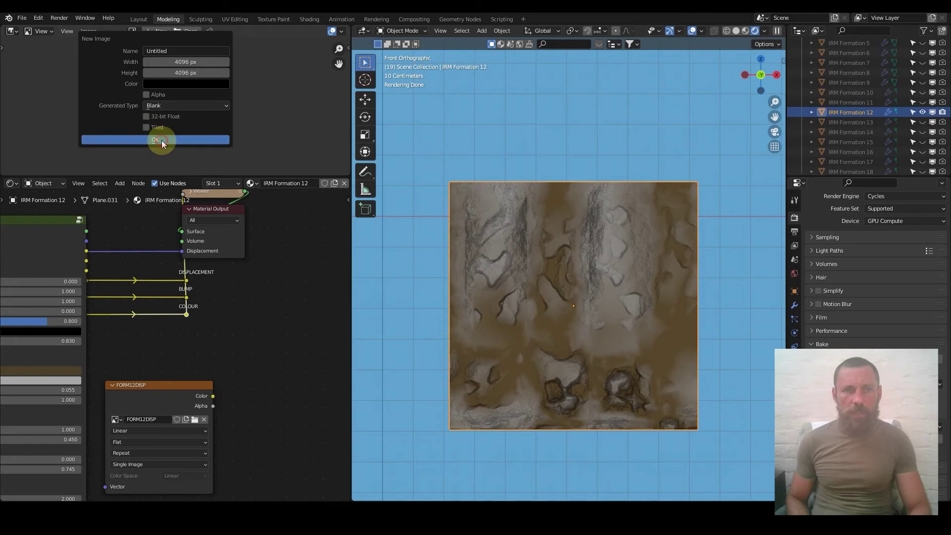
click(116, 419)
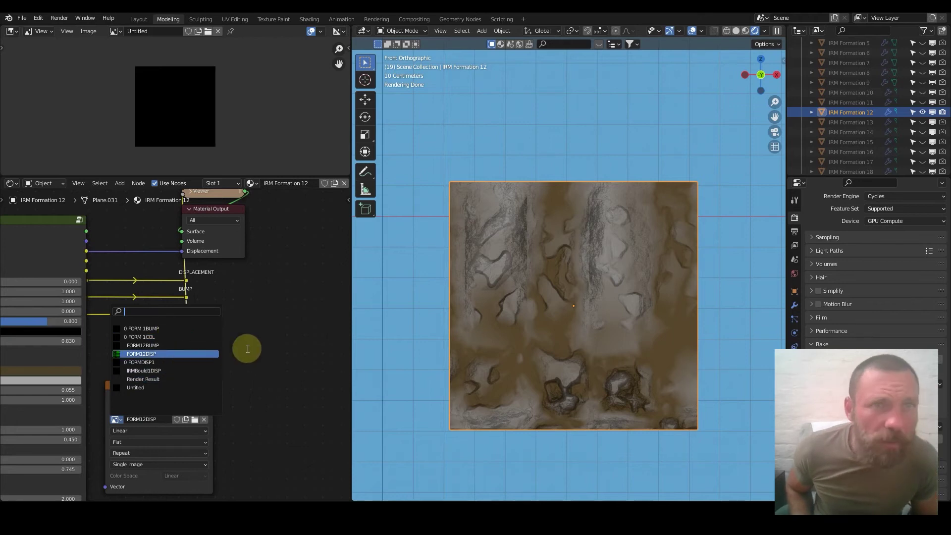
click(138, 29)
text(FORM12 COL)
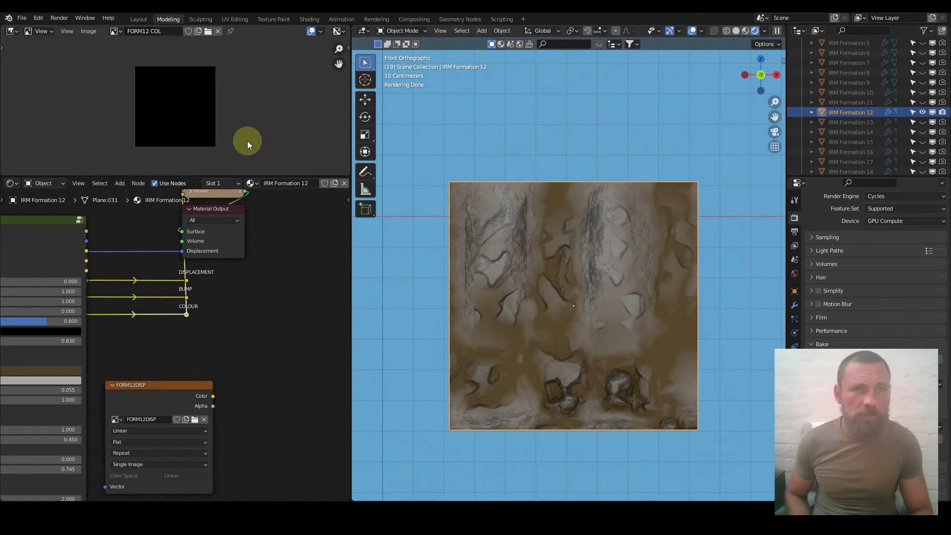
click(117, 422)
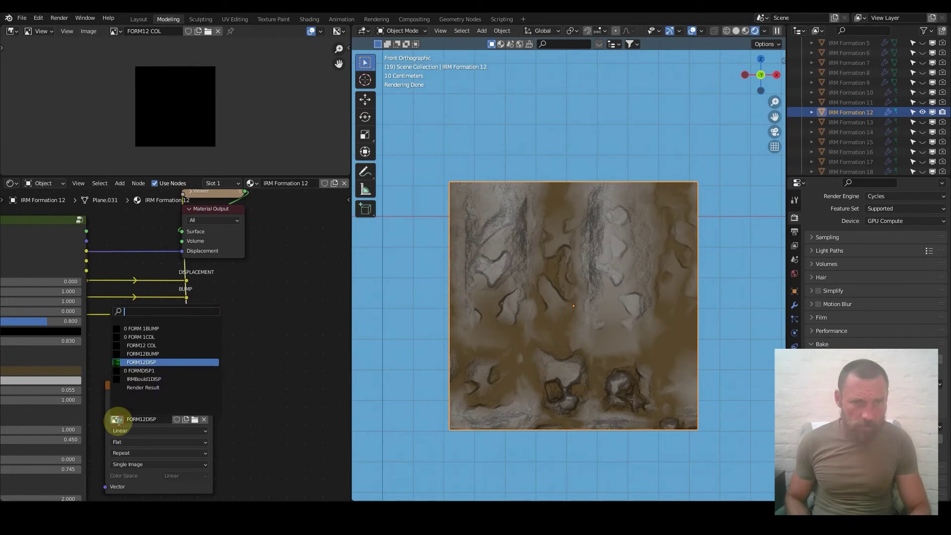
click(165, 345)
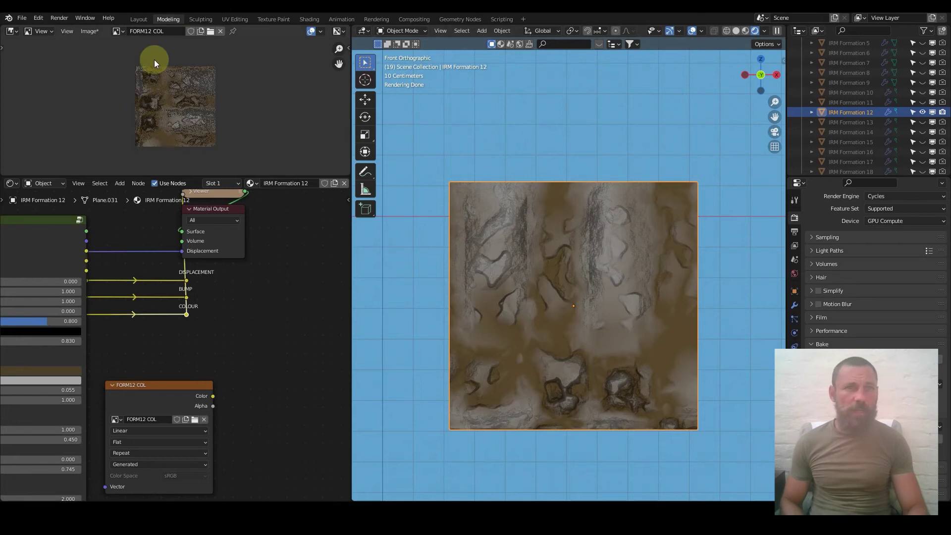
- Save the FORM12 COL colour texture to disk in TIFF format as FORM12 COL.tif
click(90, 33)
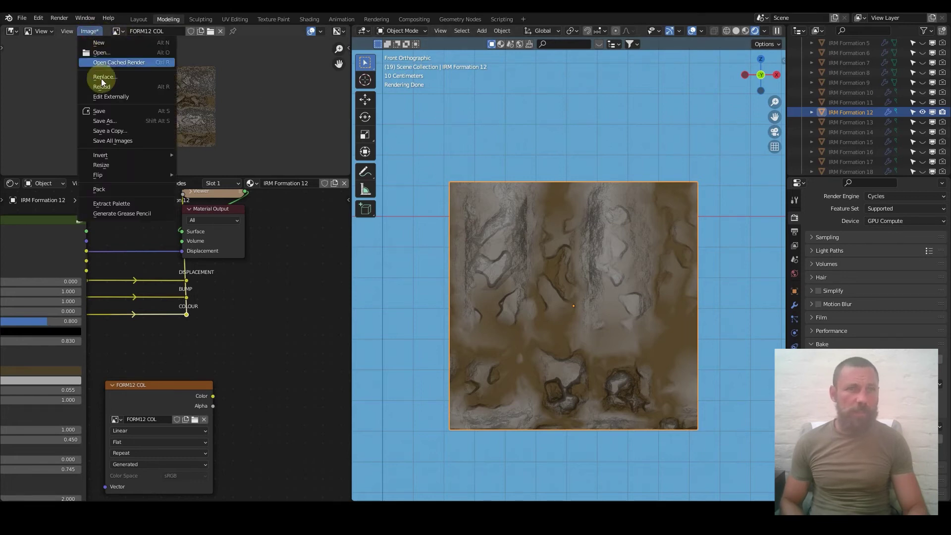
click(171, 151)
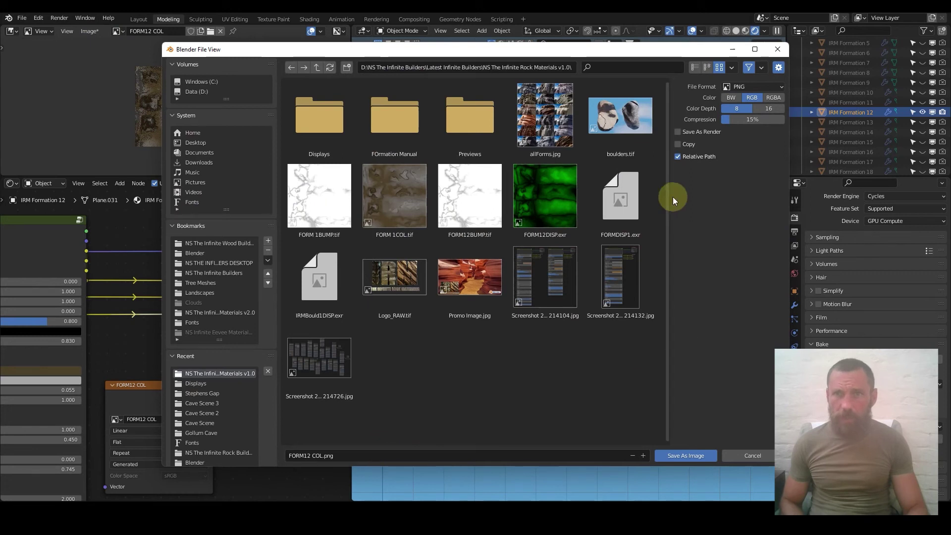
click(770, 86)
click(730, 182)
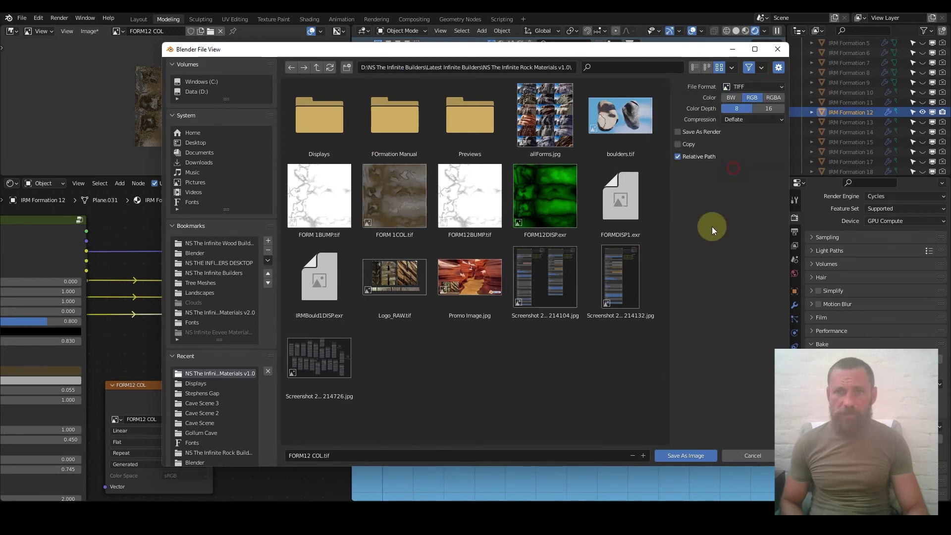
click(684, 454)
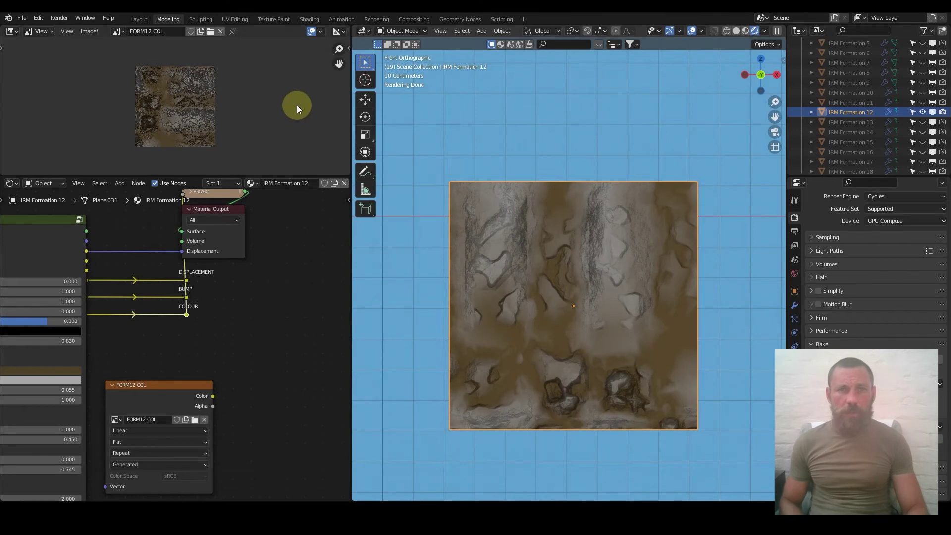
- Duplicate the formation plane, place the copy above it, and move it to the Scene Collection
scroll(677, 202, down, 6)
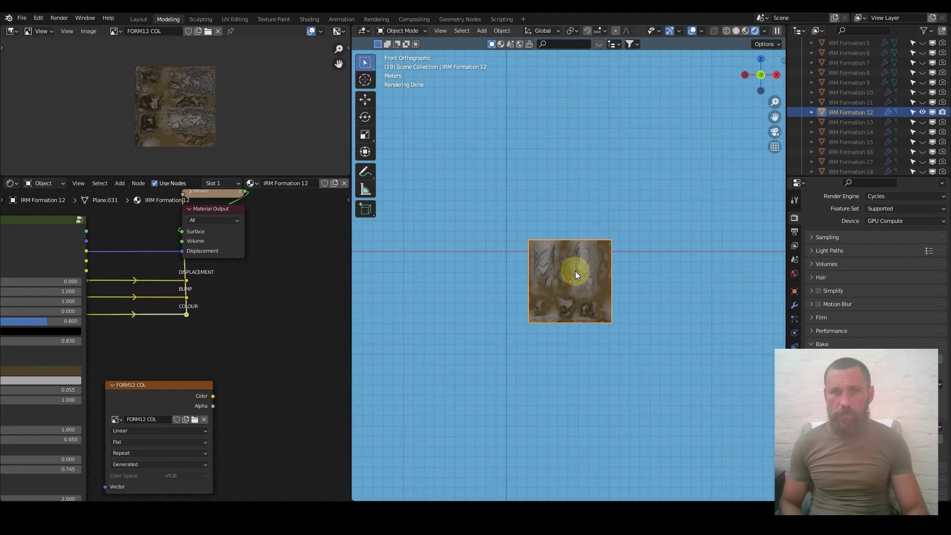
key(shift+d)
click(579, 105)
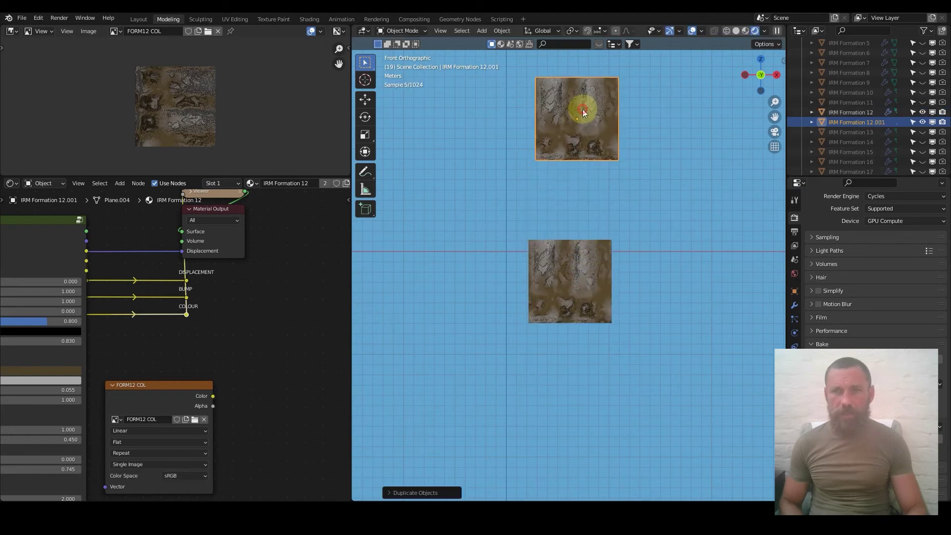
key(m)
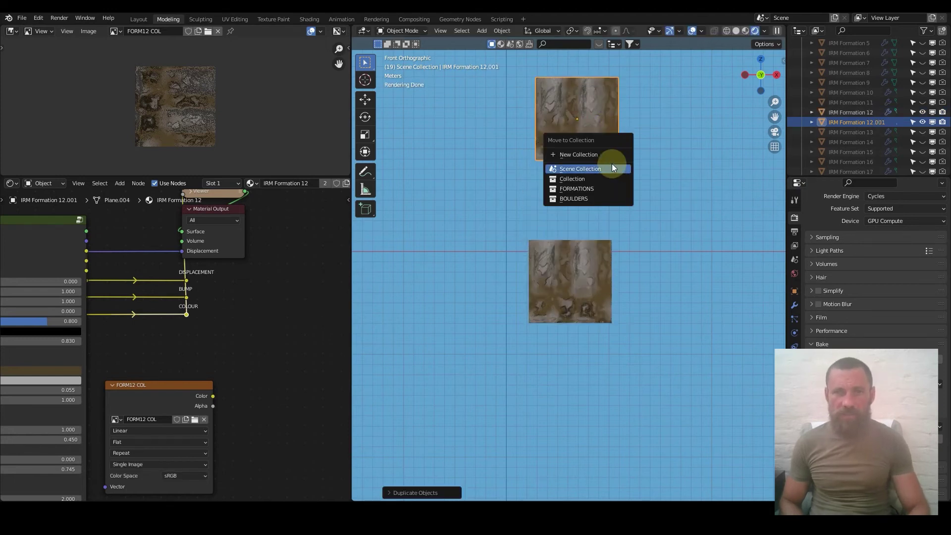
click(594, 170)
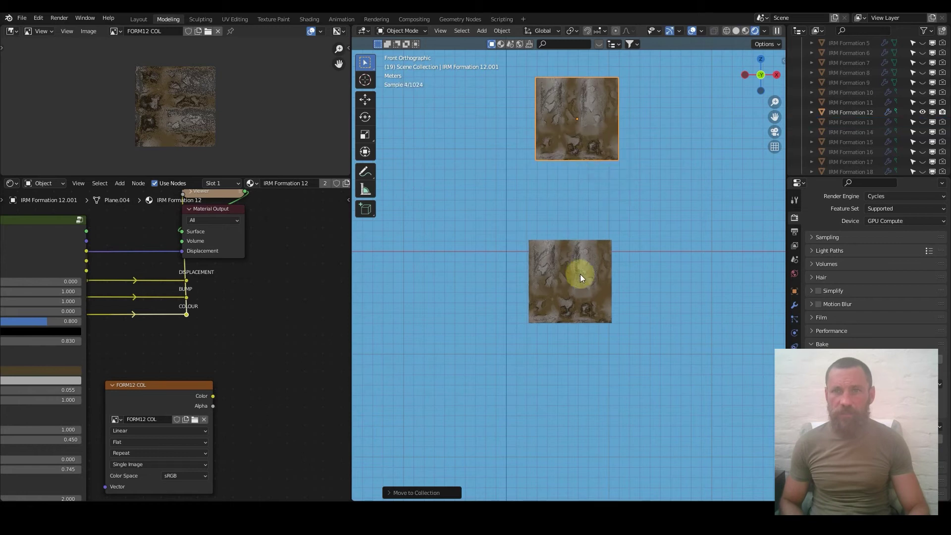
- Exclude the FORMATIONS collection and remove the material from the copied plane
scroll(875, 130, up, 4)
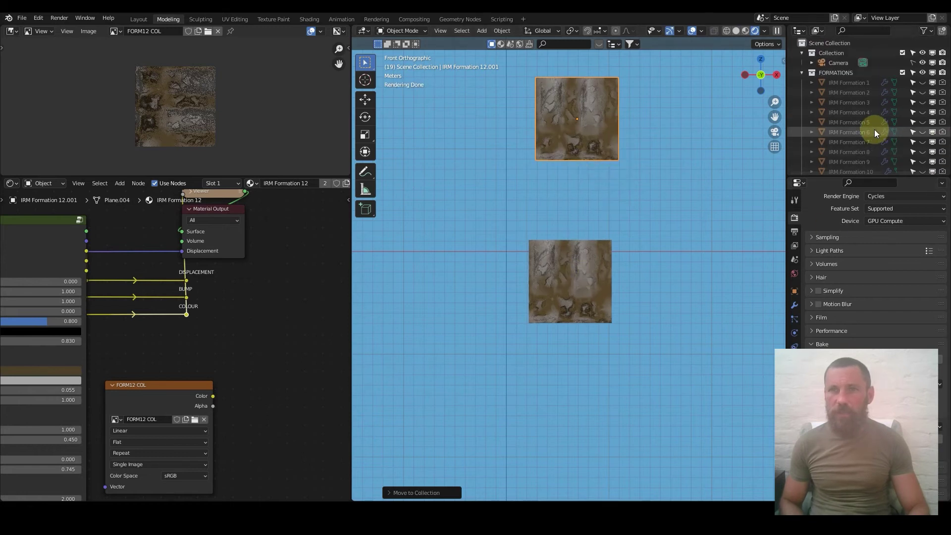
click(802, 73)
click(903, 73)
shift+middle_drag(580, 149, 611, 291)
scroll(629, 282, up, 4)
scroll(292, 184, down, 4)
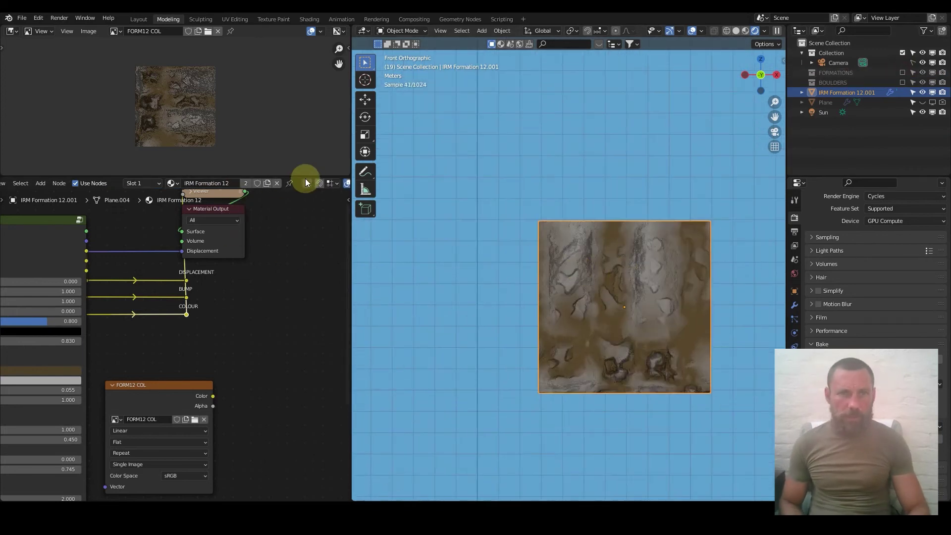
click(278, 183)
- Switch the render engine from Cycles to Eevee and orbit the view into perspective on the plane
scroll(615, 304, down, 6)
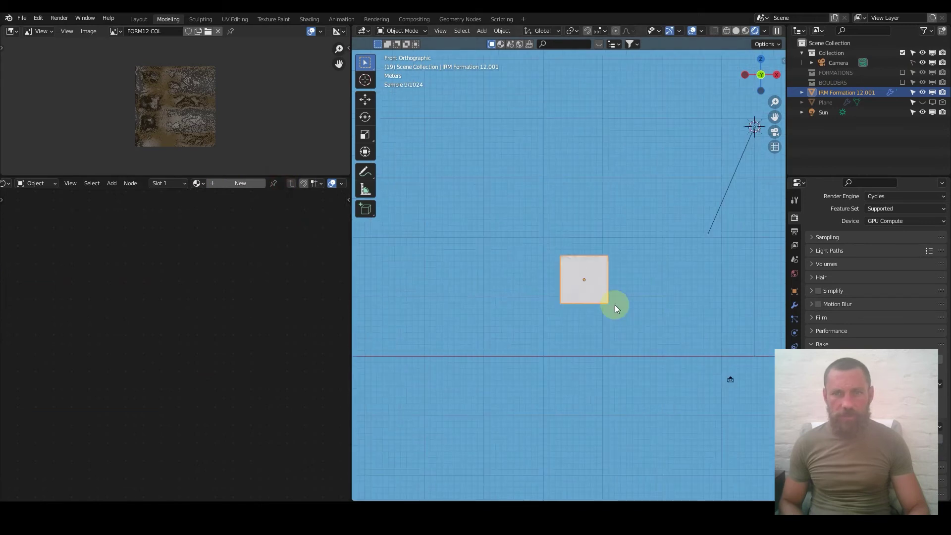
scroll(614, 305, down, 6)
scroll(614, 304, up, 12)
shift+middle_drag(612, 280, 633, 282)
scroll(609, 270, up, 2)
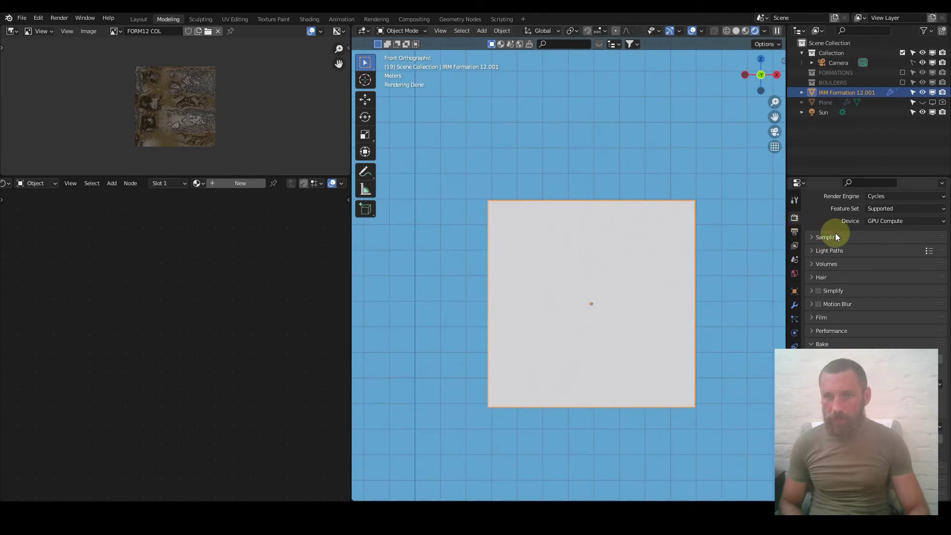
click(886, 238)
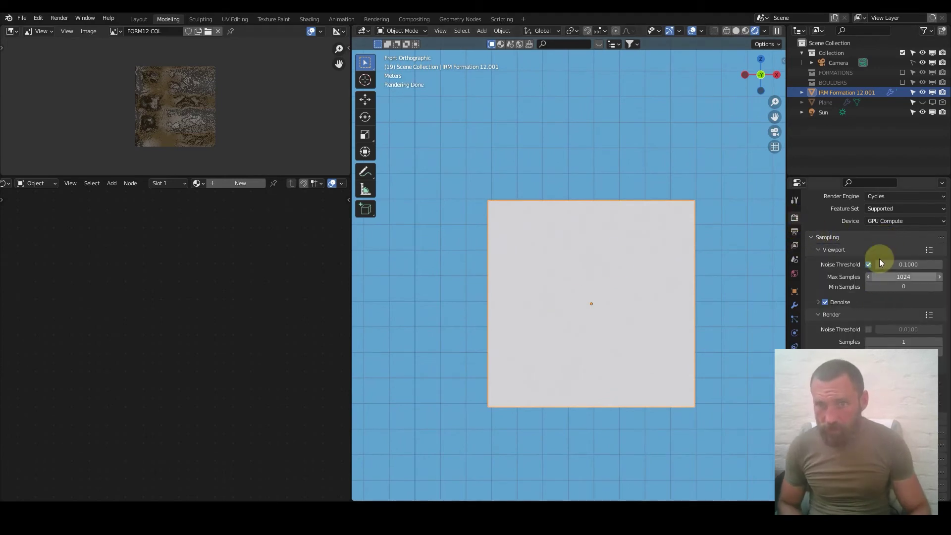
click(835, 240)
click(890, 216)
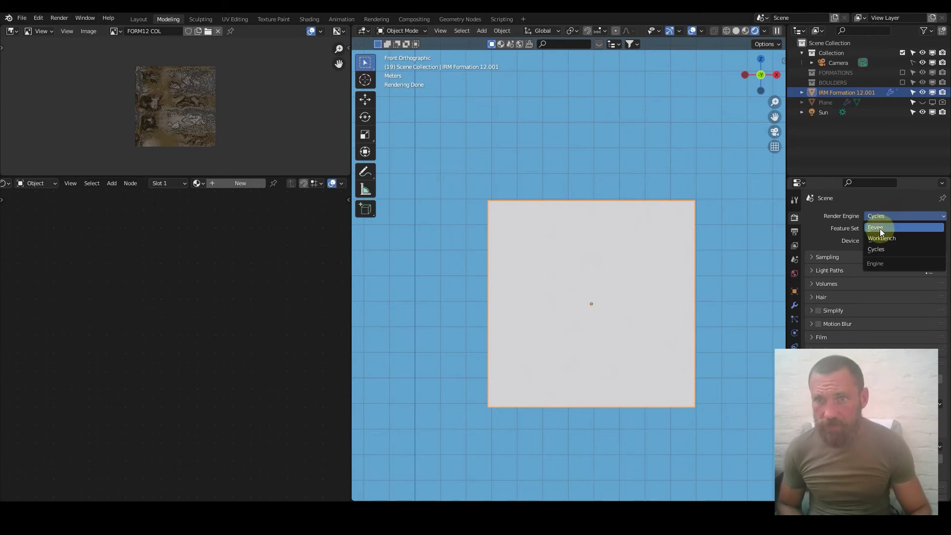
click(880, 228)
middle_drag(566, 260, 608, 288)
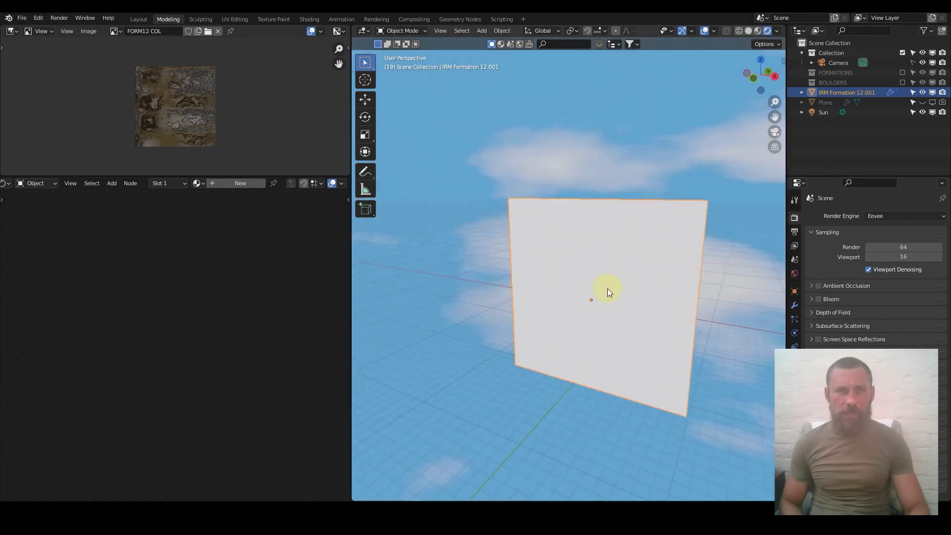
- Give the copied plane a new material, trying then undoing a pair of Noise Texture nodes
click(227, 186)
middle_drag(97, 293, 240, 297)
scroll(198, 296, down, 2)
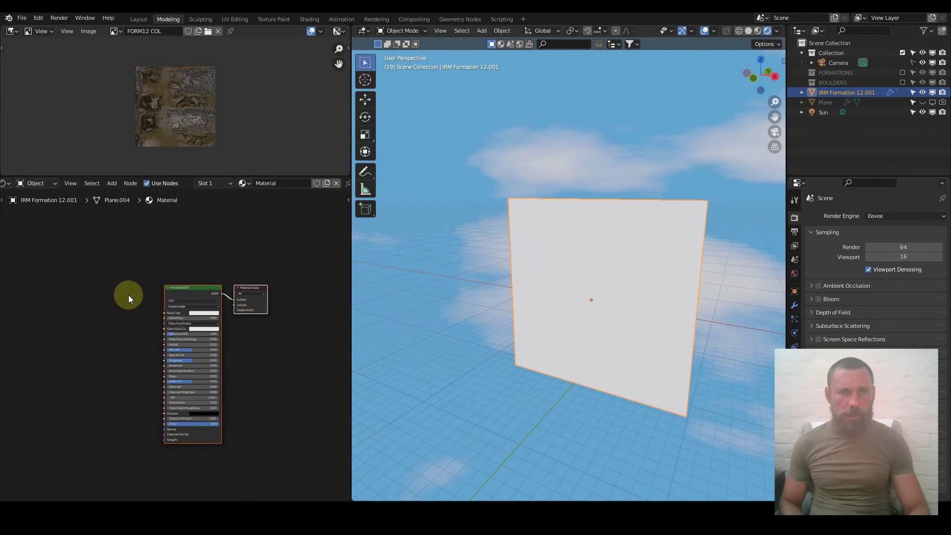
middle_drag(114, 298, 208, 295)
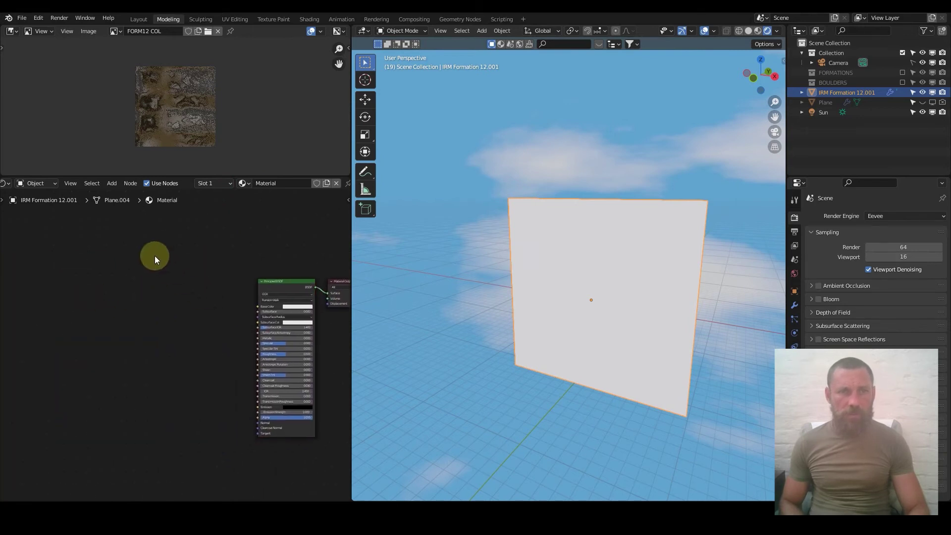
key(q)
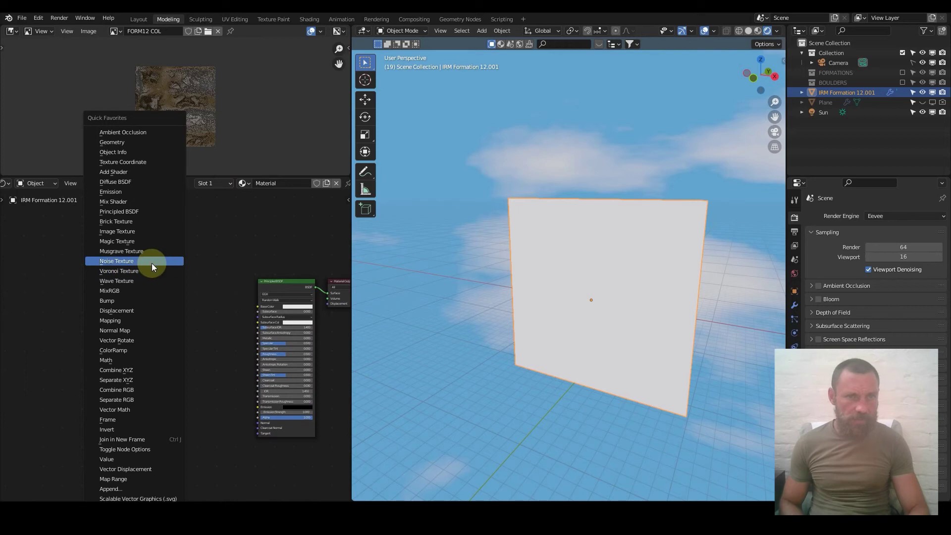
click(151, 263)
click(162, 286)
key(shift+d)
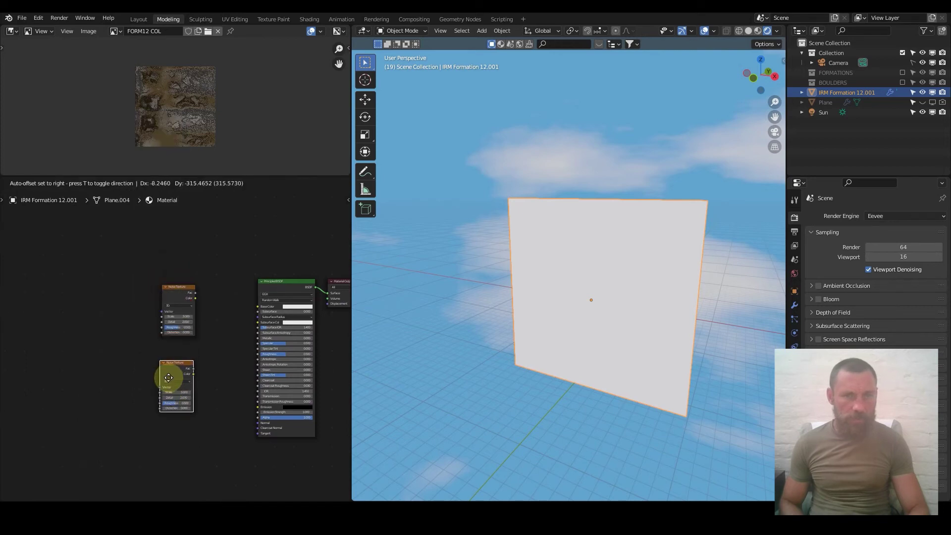
scroll(171, 376, up, 2)
click(225, 361)
scroll(221, 326, up, 2)
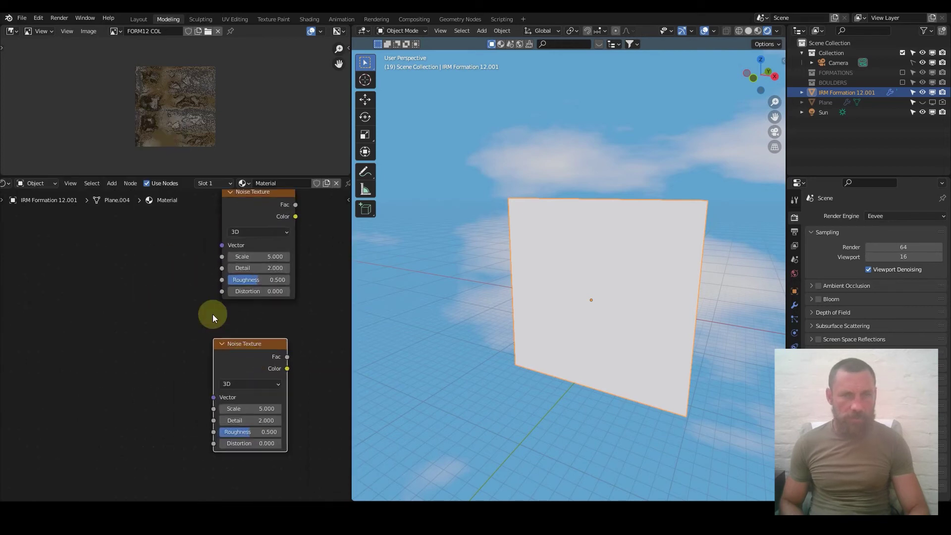
key(ctrl+z)
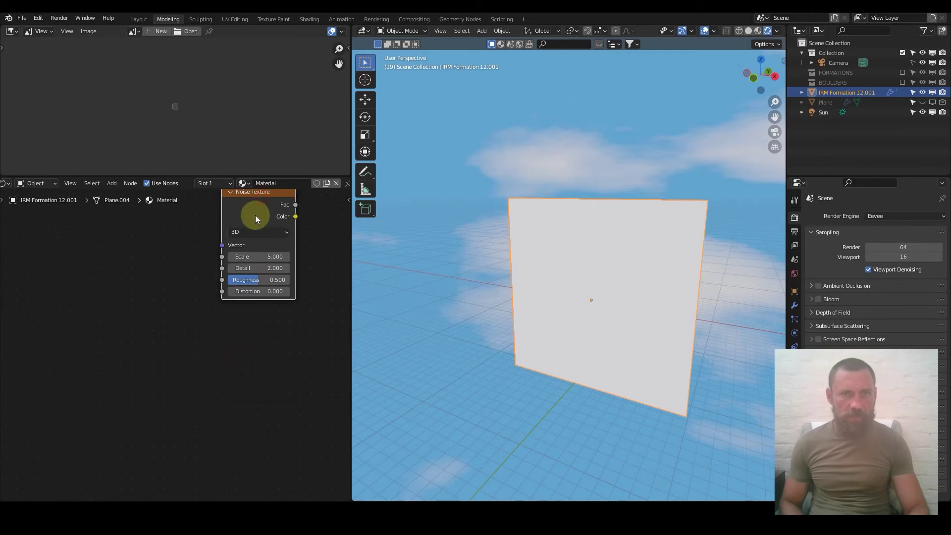
key(ctrl+z)
- Add two Image Texture nodes, one placed below the other
key(q)
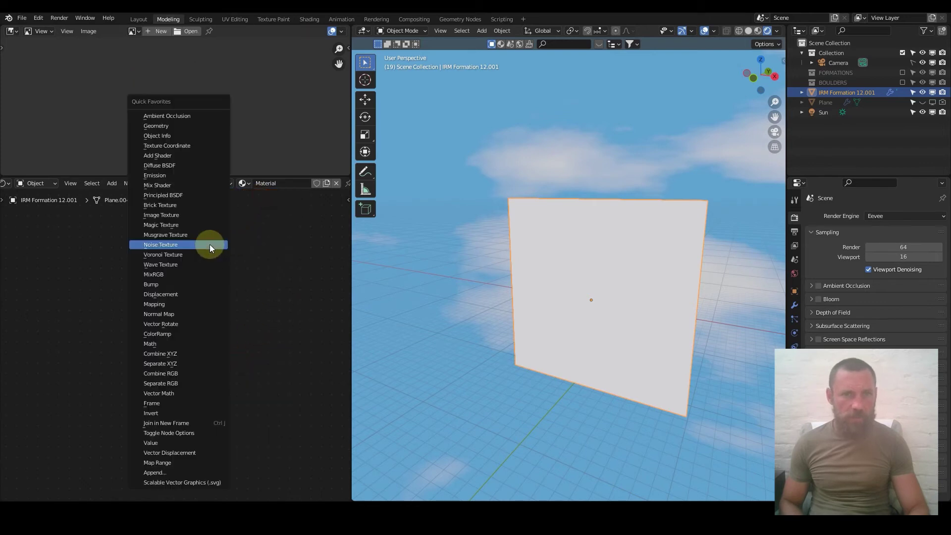
click(198, 215)
click(159, 284)
key(shift+d)
scroll(148, 397, down, 2)
middle_drag(89, 387, 169, 382)
scroll(161, 383, down, 3)
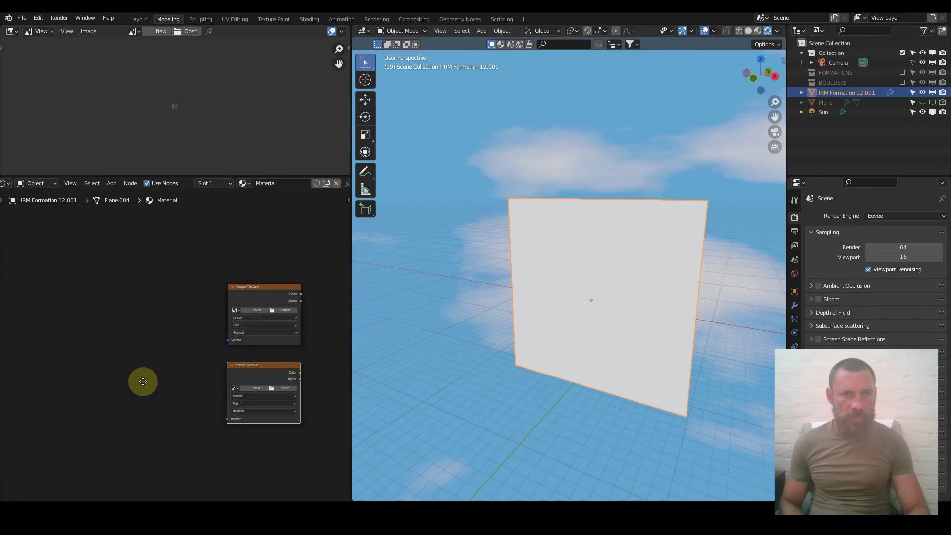
middle_drag(113, 347, 147, 339)
- Add a Texture Coordinate node, wire UV to both image textures and the upper Color to Base Color
key(shift+a)
mouse_move(124, 355)
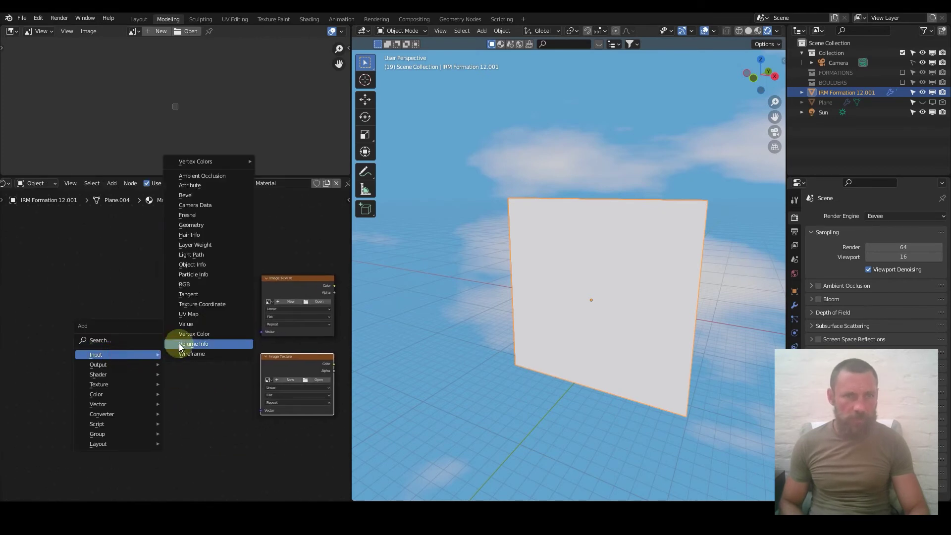
click(215, 306)
click(134, 307)
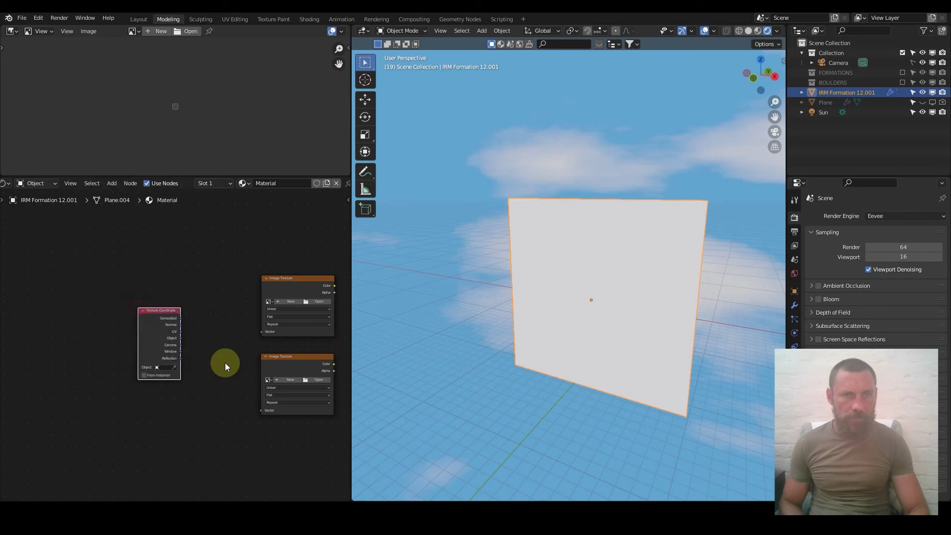
scroll(127, 334, up, 2)
drag(86, 308, 202, 298)
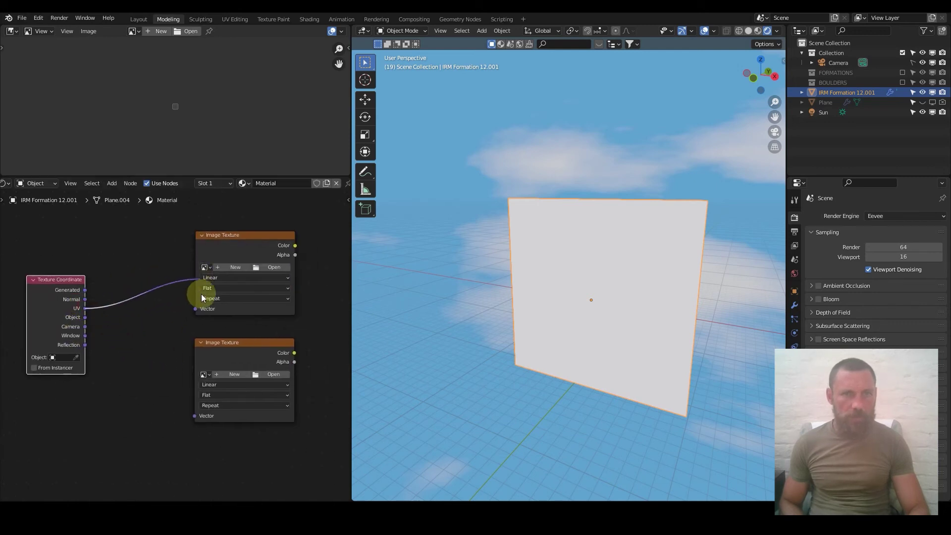
drag(83, 308, 200, 414)
scroll(225, 331, down, 2)
middle_drag(216, 291, 167, 313)
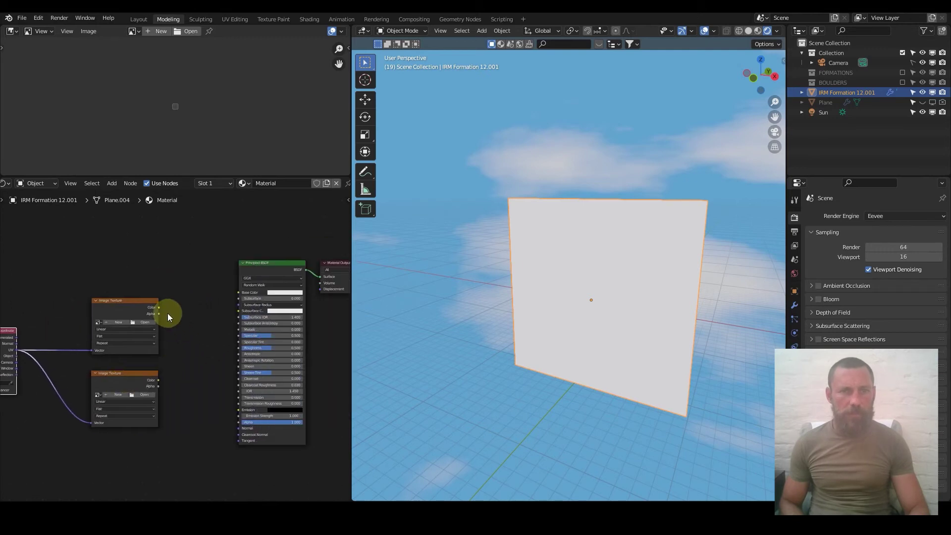
drag(159, 308, 240, 293)
middle_drag(205, 377, 189, 281)
scroll(159, 287, up, 1)
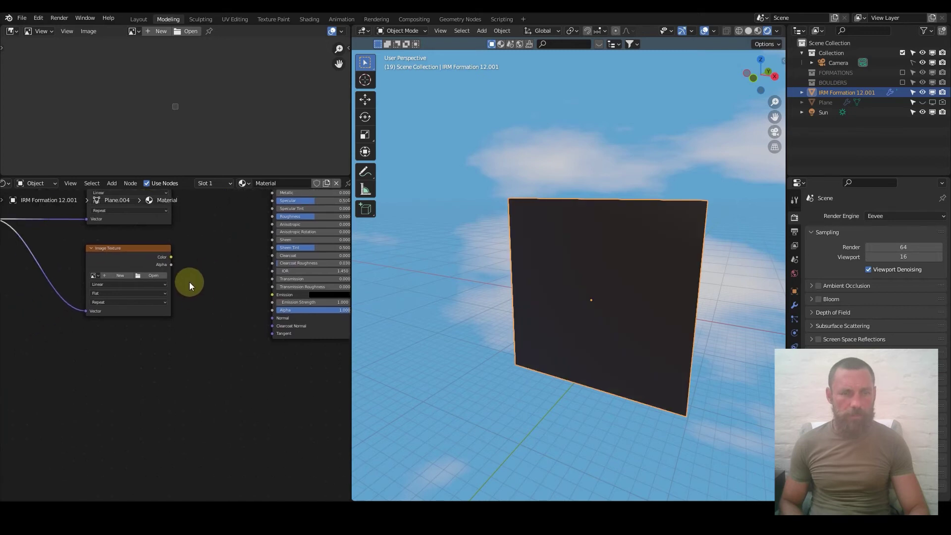
key(shift+a)
- Add a Bump node and arrange it with the lower Image Texture in the node tree
mouse_move(200, 366)
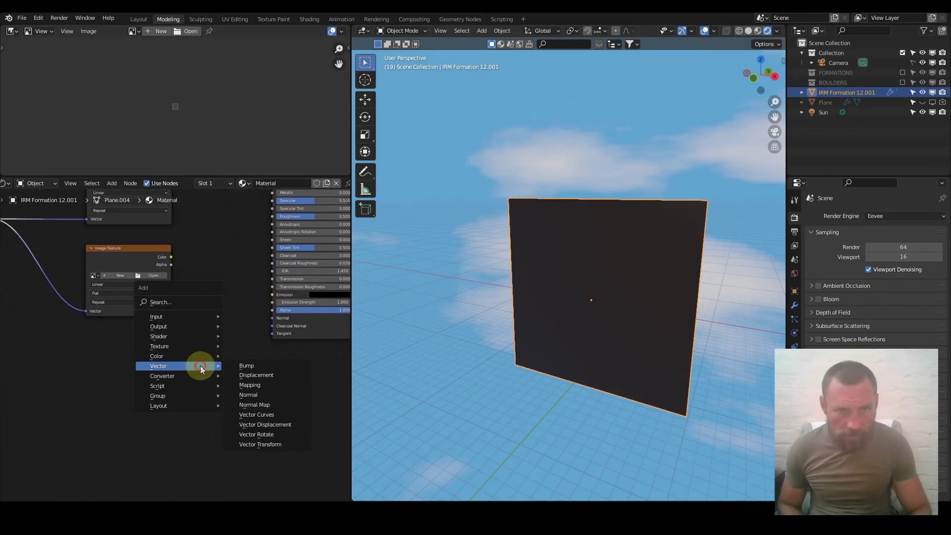
click(247, 366)
click(188, 335)
drag(171, 264, 192, 379)
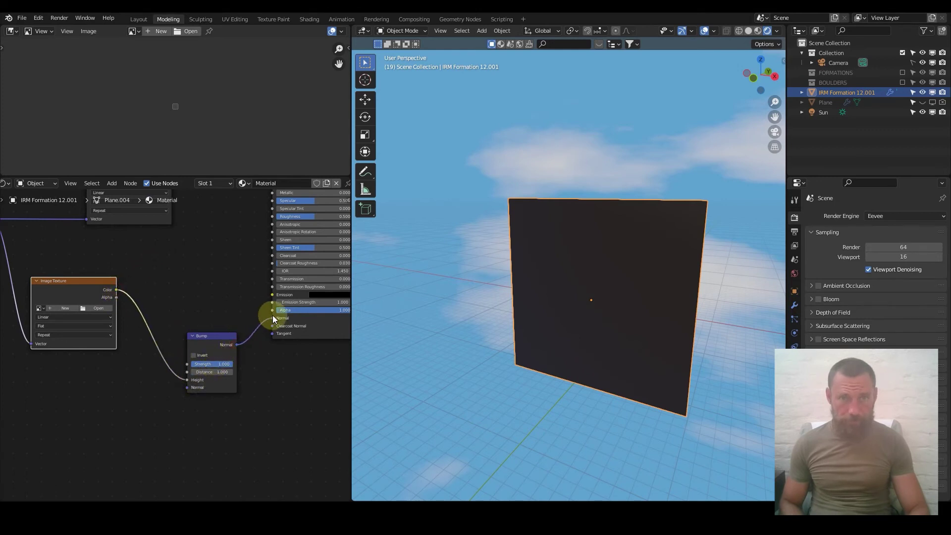
drag(208, 339, 202, 294)
scroll(163, 297, down, 2)
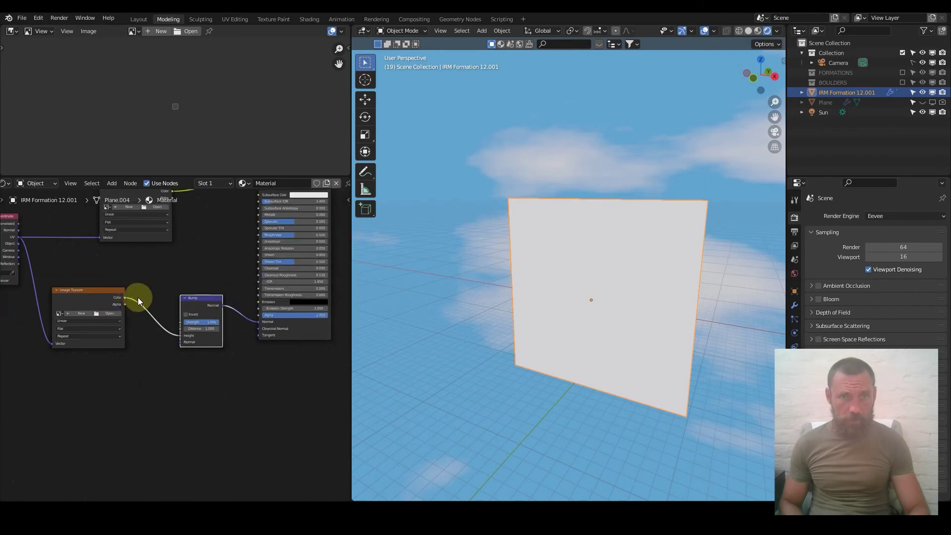
- Load FORM12 COL.tif into the upper Image Texture node as the colour texture
middle_drag(129, 295, 158, 371)
click(187, 288)
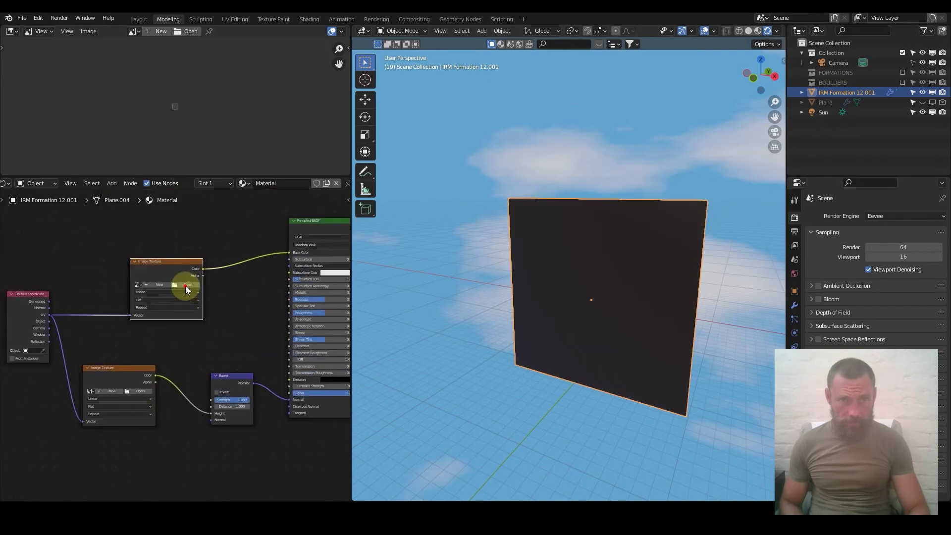
click(187, 286)
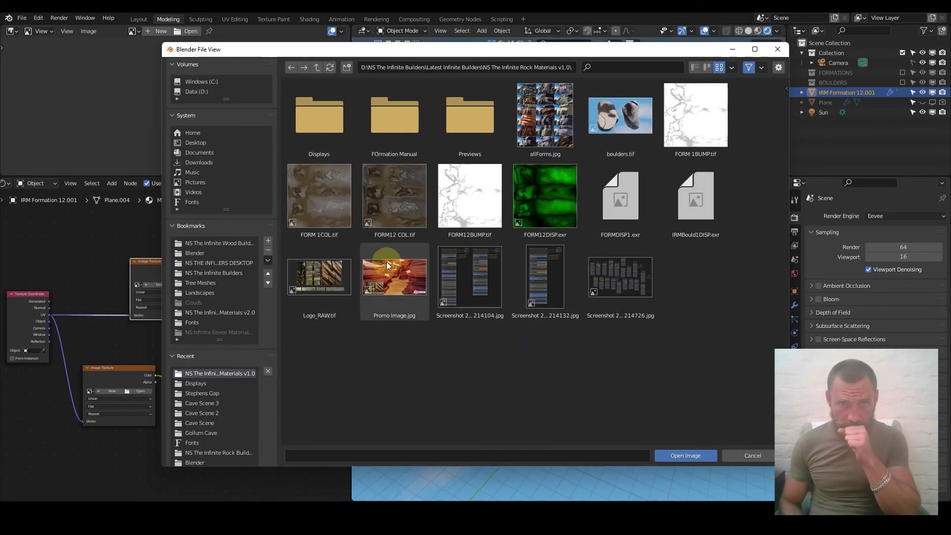
double_click(400, 216)
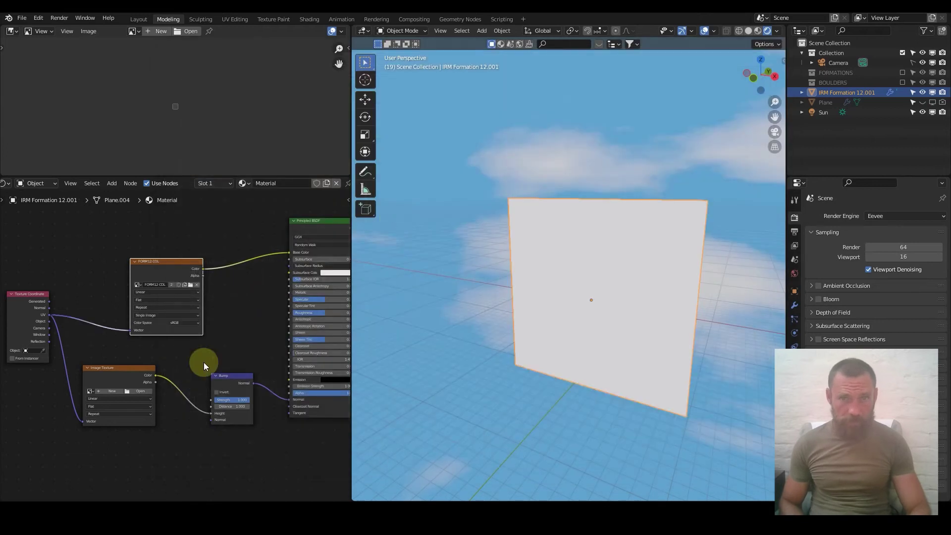
- Load FORM12BUMP.tif into the lower Image Texture node as the bump texture
scroll(204, 361, up, 2)
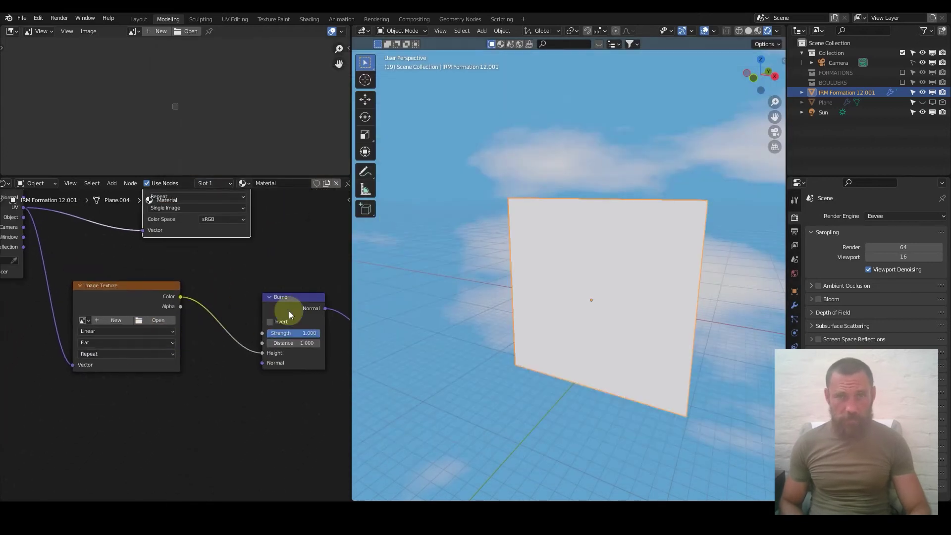
middle_drag(289, 311, 385, 280)
middle_drag(595, 289, 617, 281)
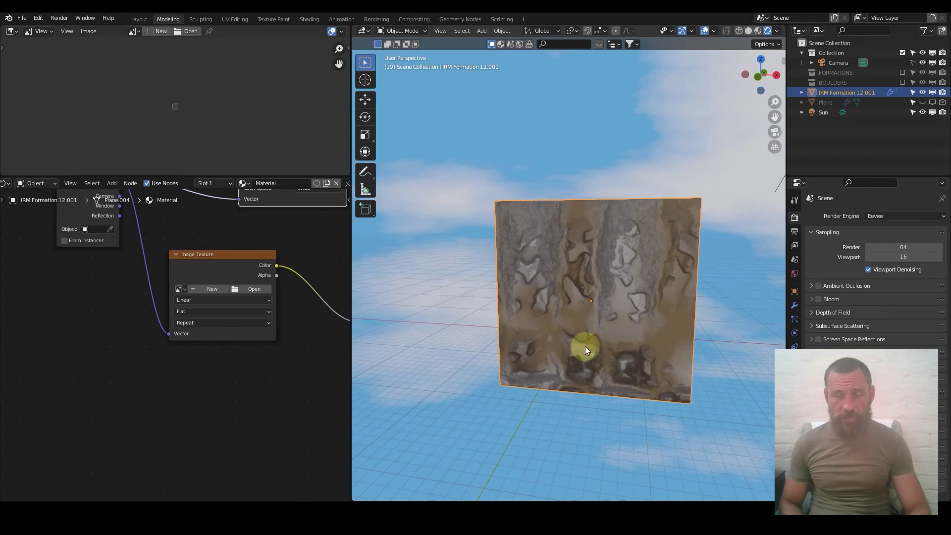
scroll(594, 325, up, 3)
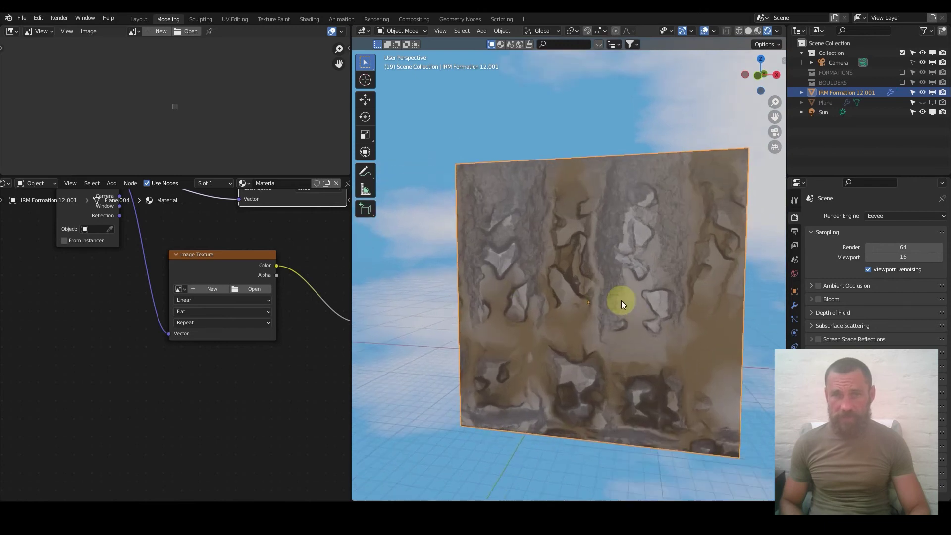
shift+middle_drag(621, 300, 611, 273)
scroll(233, 317, up, 1)
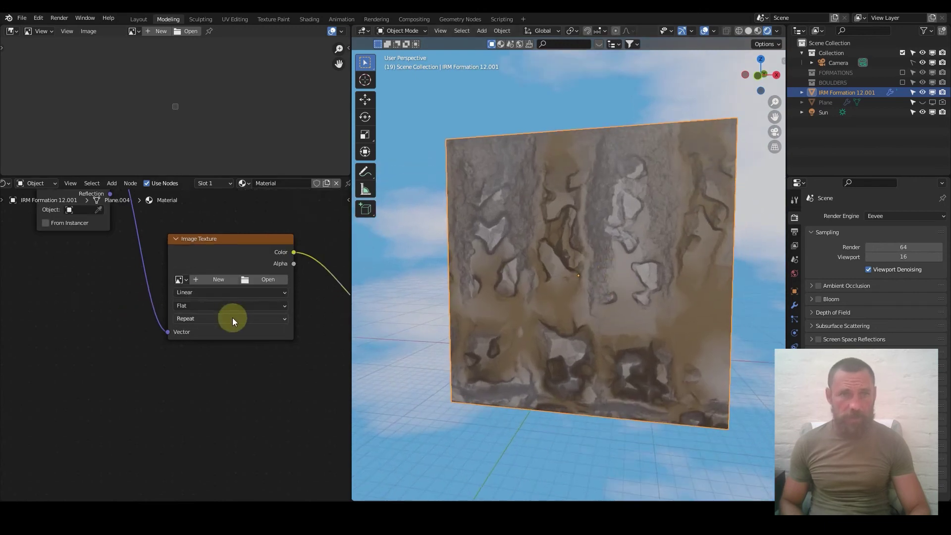
click(271, 280)
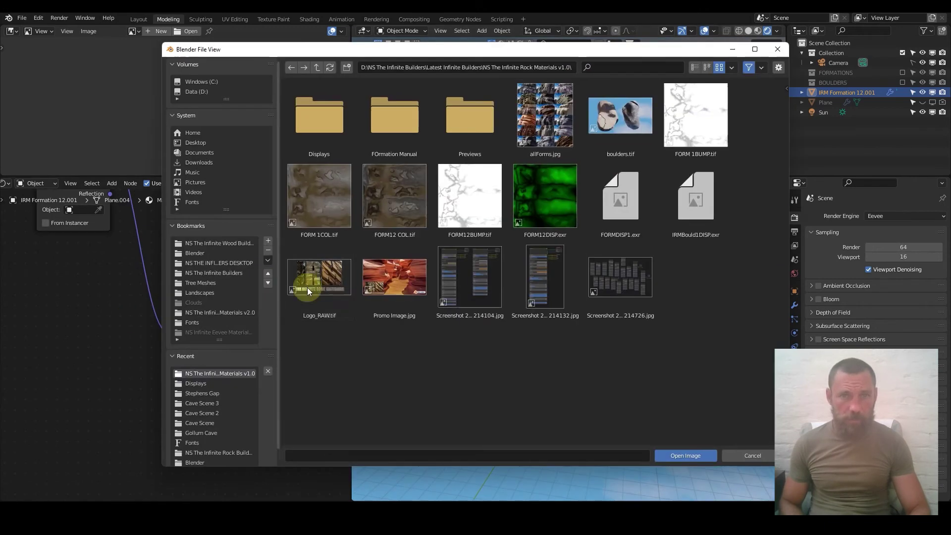
double_click(466, 223)
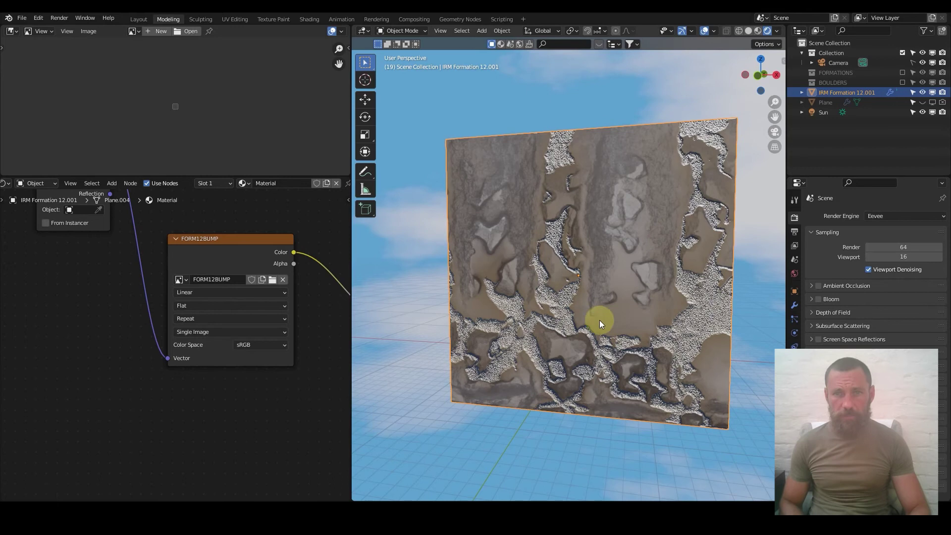
scroll(150, 296, down, 5)
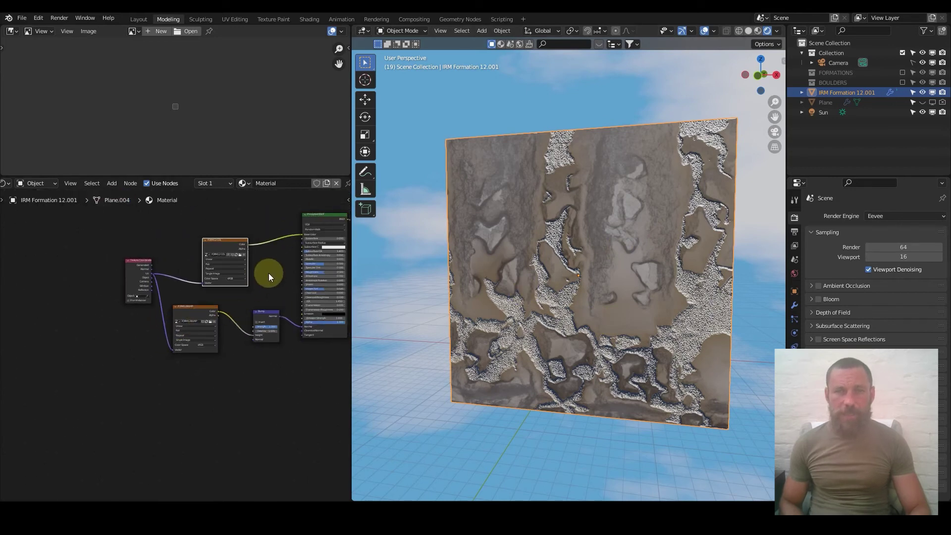
middle_drag(253, 267, 111, 303)
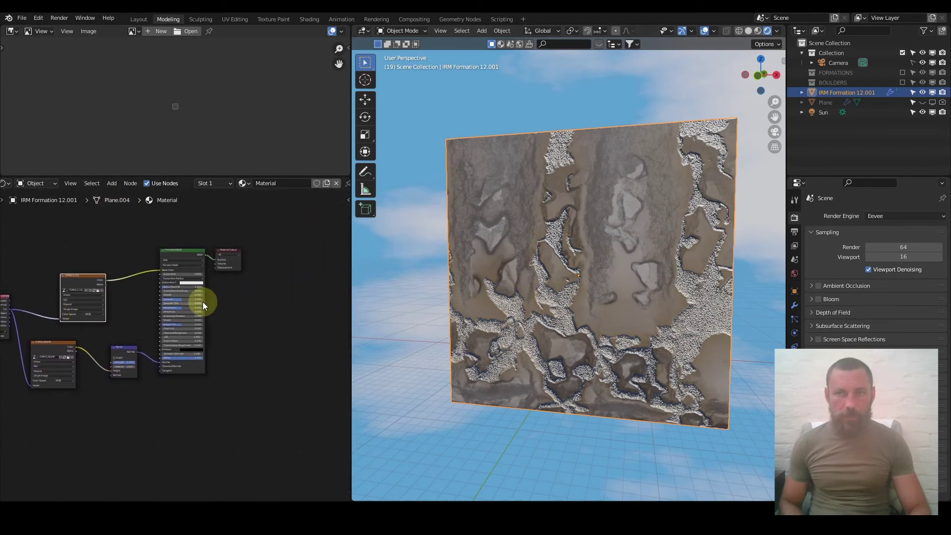
- Add a Displace modifier to the plane with a new texture loading FORM12DISP.exr
click(795, 306)
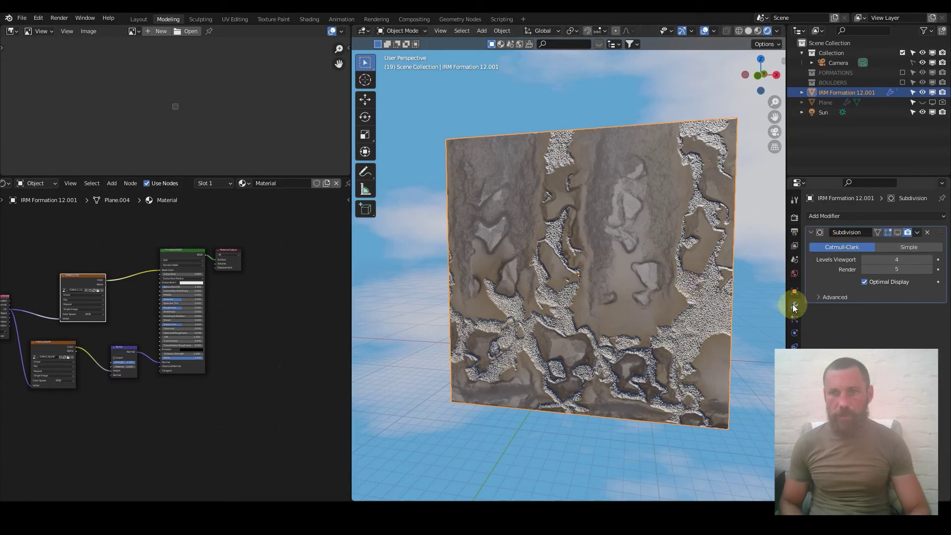
click(855, 218)
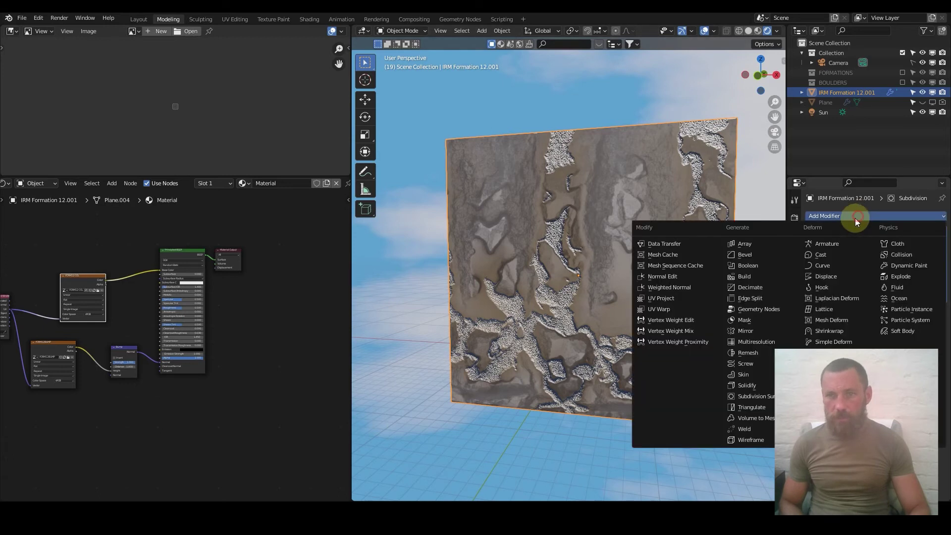
click(845, 275)
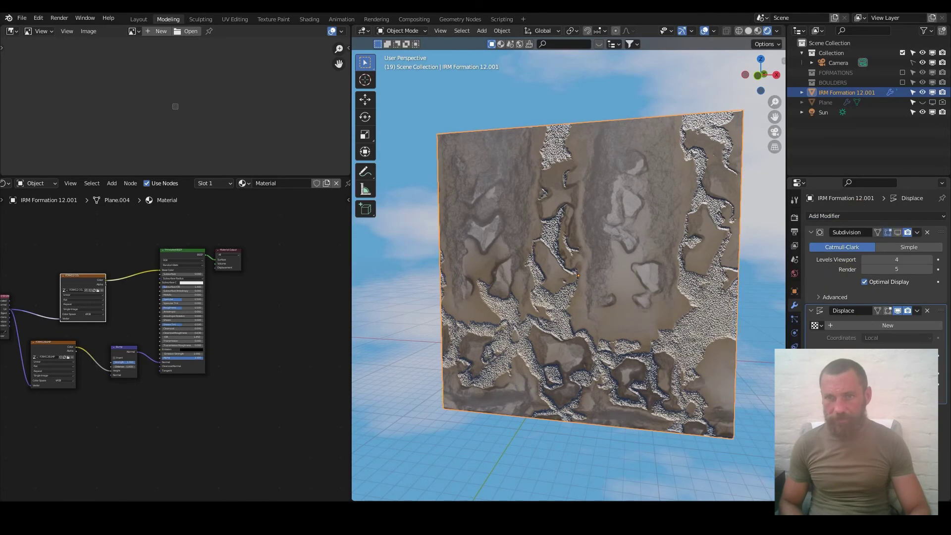
click(892, 324)
click(938, 325)
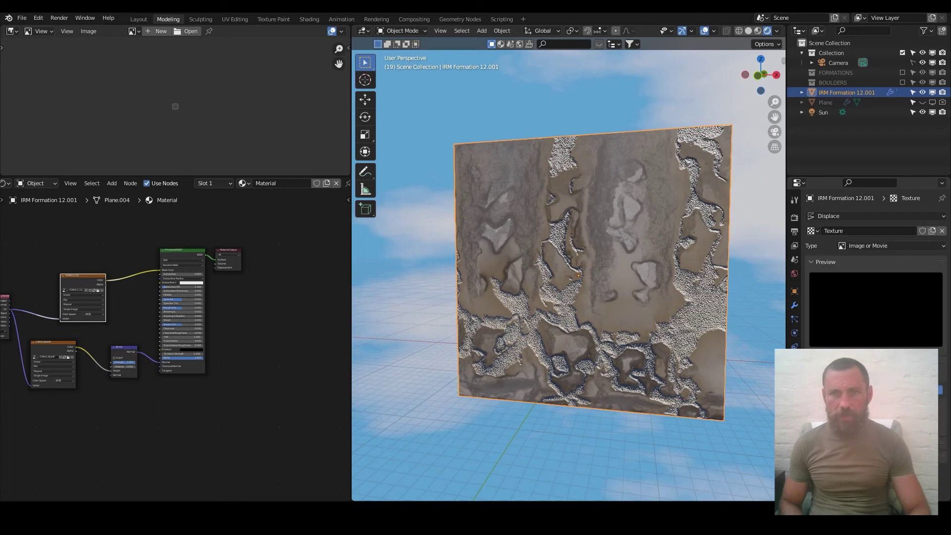
click(874, 390)
click(541, 197)
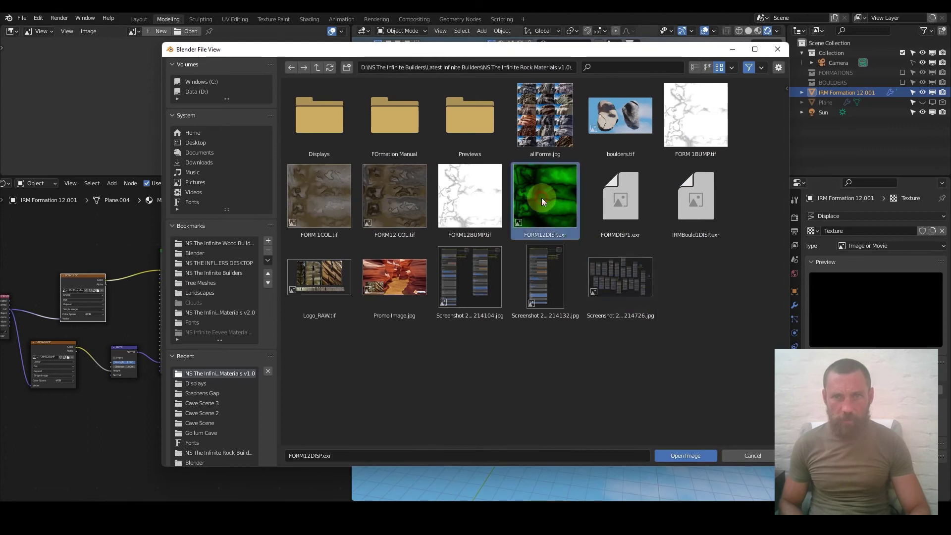
double_click(542, 198)
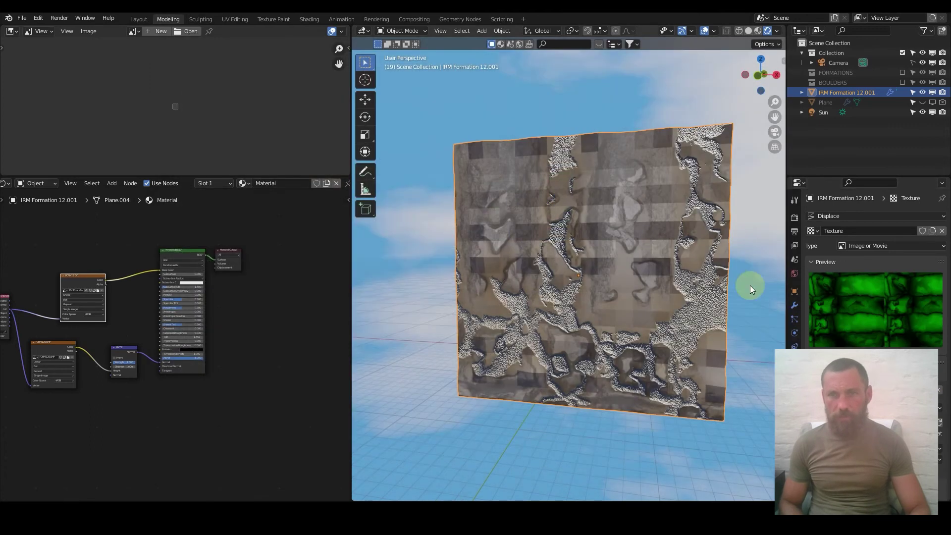
- Set the displacement Coordinates to UV and fine-tune the Strength while inspecting the relief
click(794, 305)
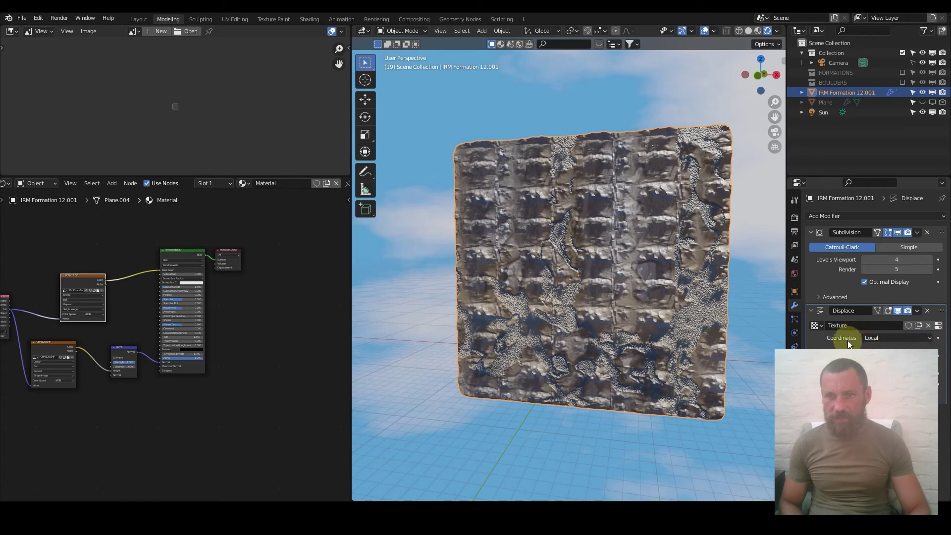
click(875, 337)
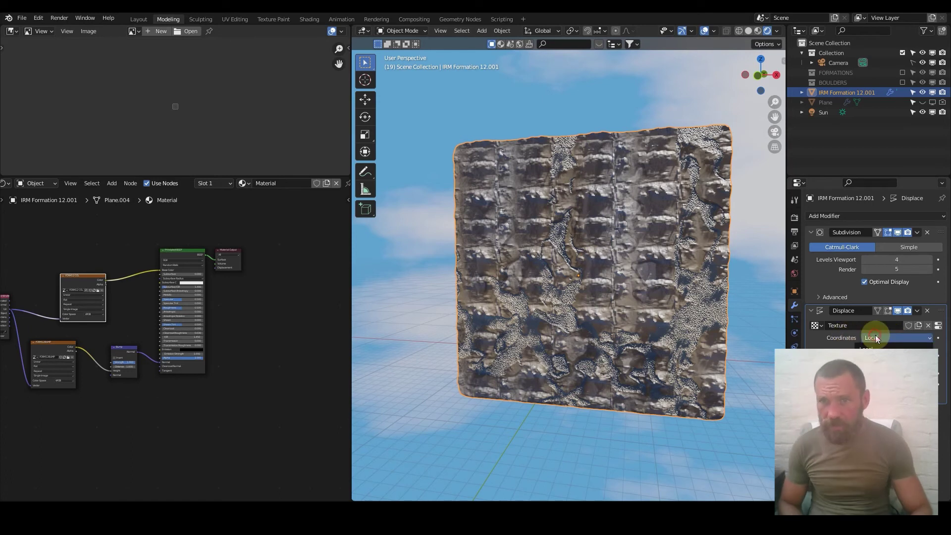
click(874, 391)
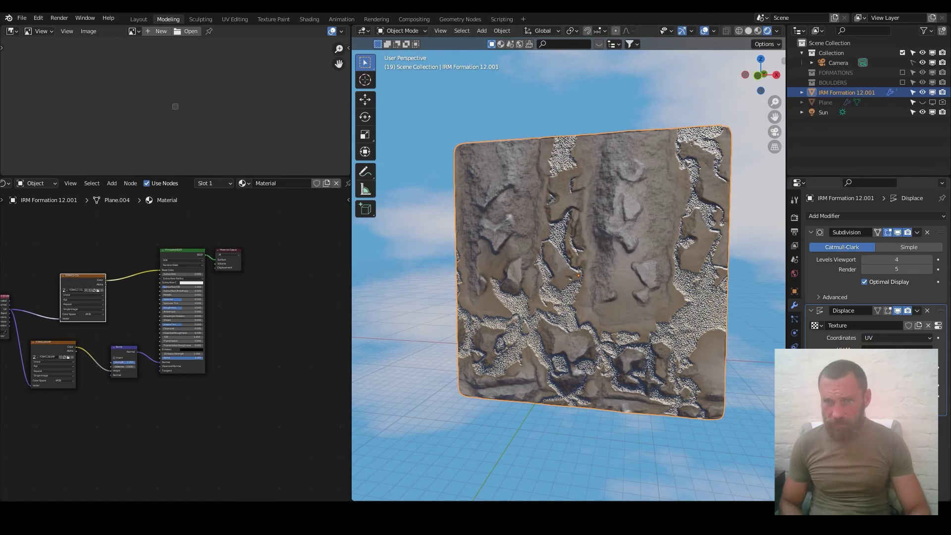
drag(897, 386, 917, 386)
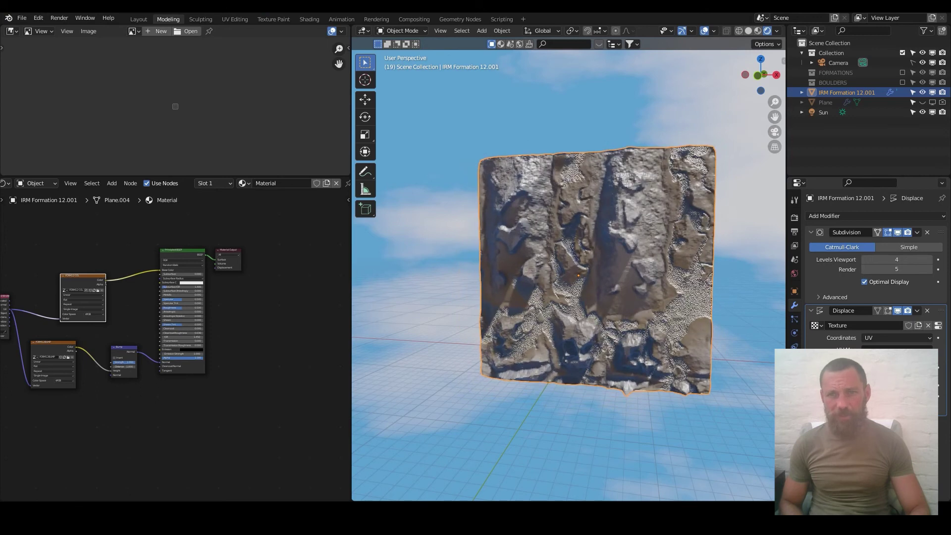
middle_drag(675, 282, 564, 252)
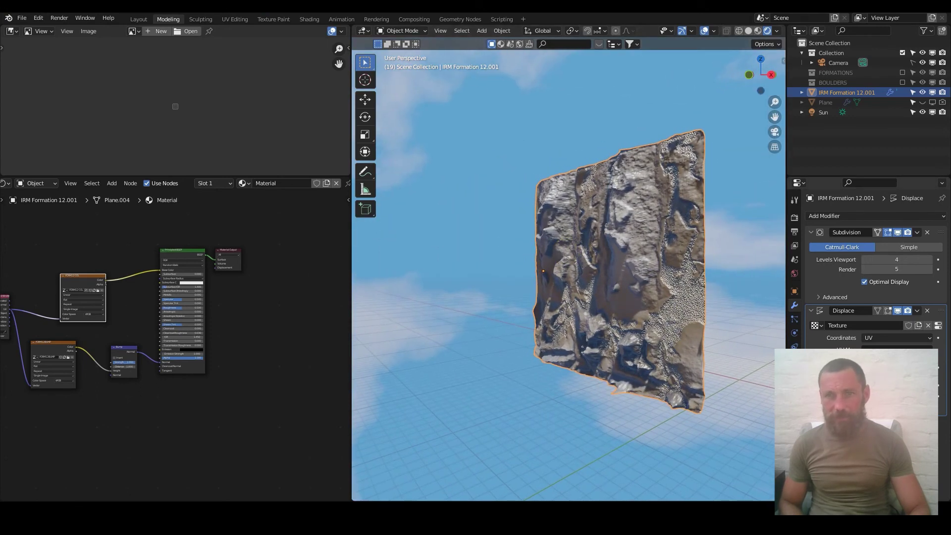
mouse_move(597, 310)
middle_down()
mouse_move(650, 314)
mouse_move(609, 320)
middle_up()
mouse_move(897, 385)
mouse_down()
mouse_move(922, 385)
mouse_move(912, 385)
mouse_up()
middle_drag(516, 218, 494, 235)
- Raise the rock material's Principled BSDF Roughness to 0.805
scroll(334, 270, up, 1)
scroll(188, 297, up, 12)
middle_drag(186, 276, 214, 305)
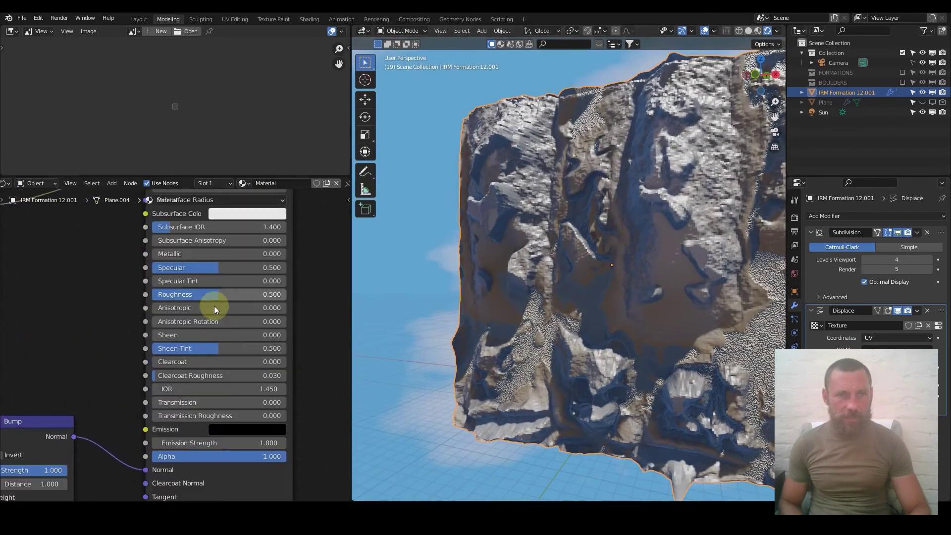
drag(185, 296, 226, 297)
- Orbit to face the rock front-on and zoom in and out to inspect the surface
middle_drag(627, 245, 670, 242)
scroll(656, 248, down, 4)
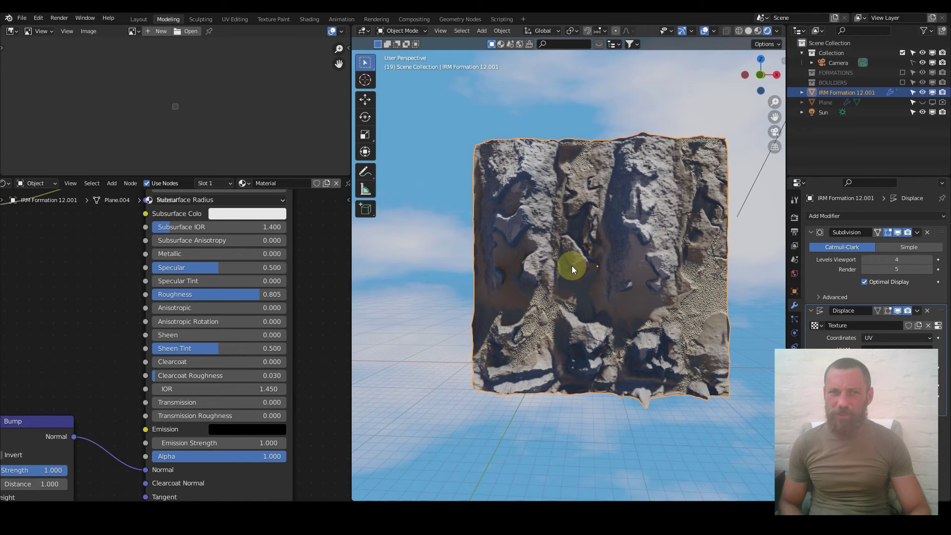
scroll(571, 265, down, 1)
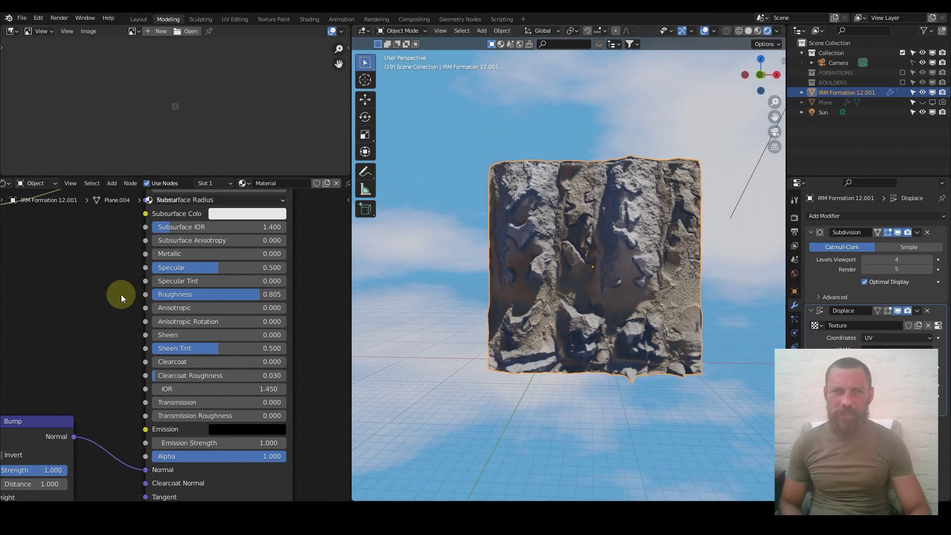
scroll(121, 294, down, 2)
scroll(575, 244, up, 3)
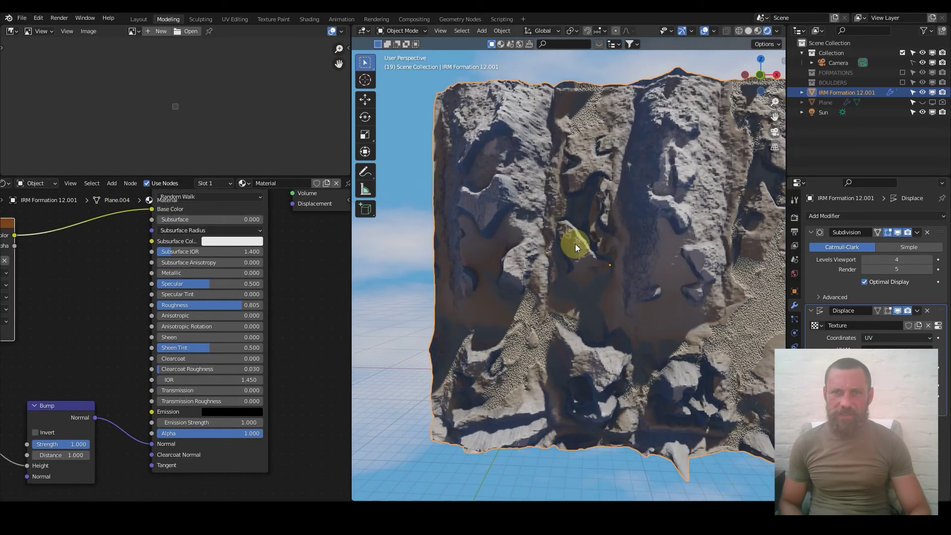
scroll(575, 243, down, 4)
scroll(575, 244, up, 2)
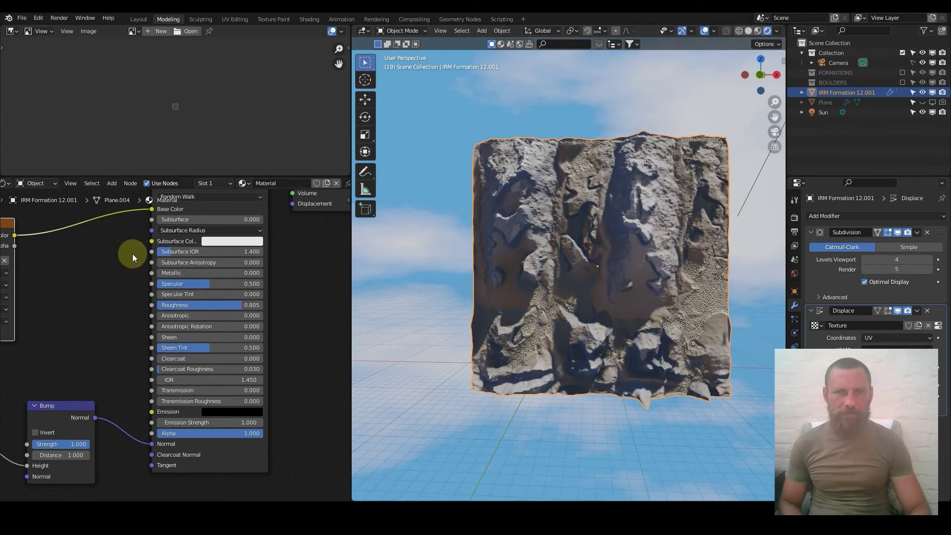
scroll(132, 254, down, 3)
scroll(626, 239, up, 3)
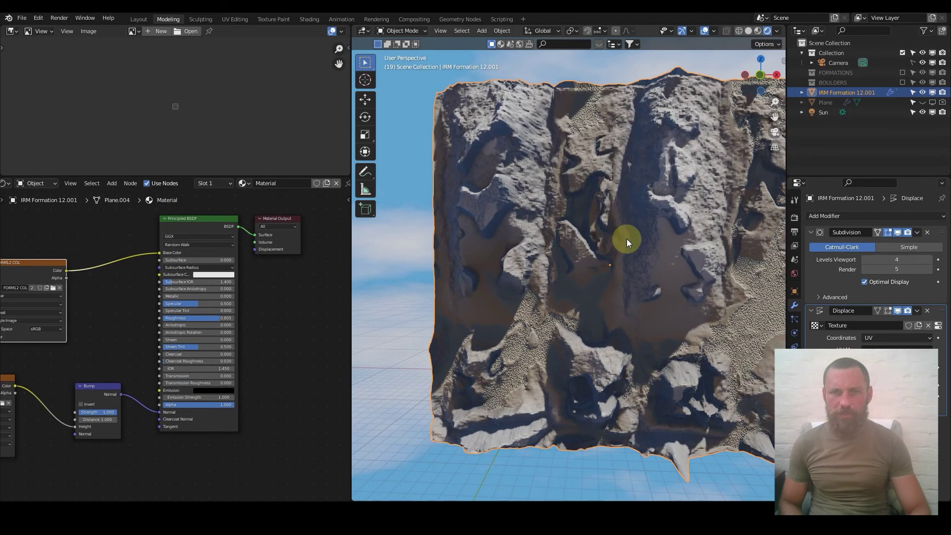
scroll(91, 304, down, 3)
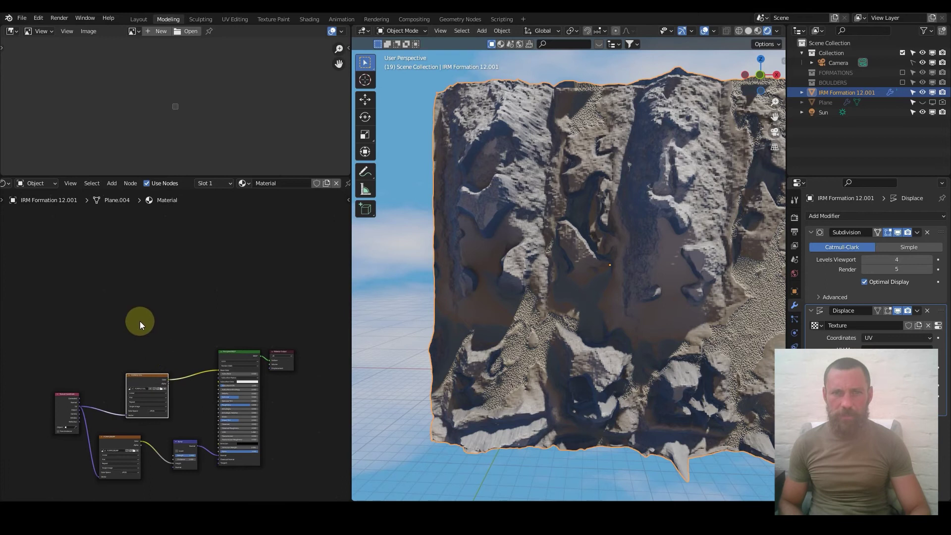
- Add an Ambient Occlusion node and a ColorRamp node beside it
scroll(162, 332, up, 2)
key(q)
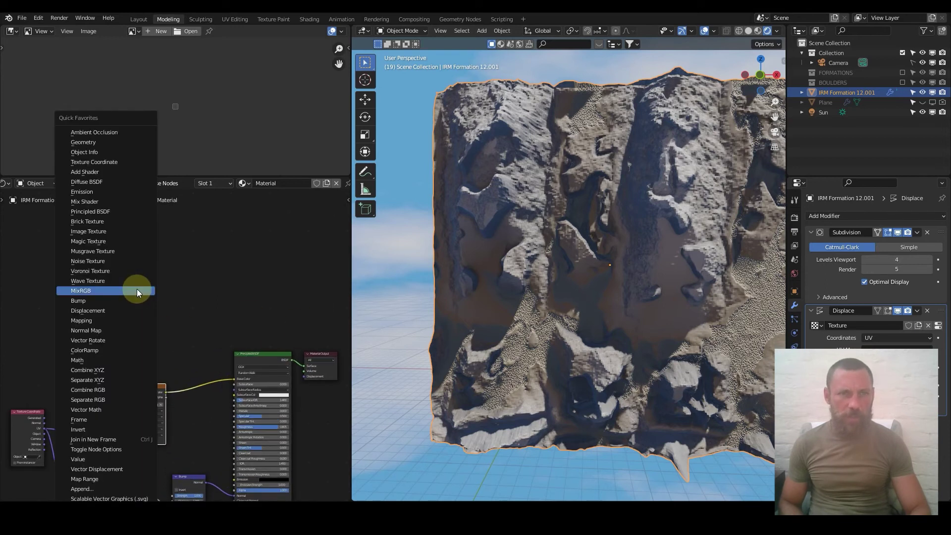
key(Escape)
key(shift+a)
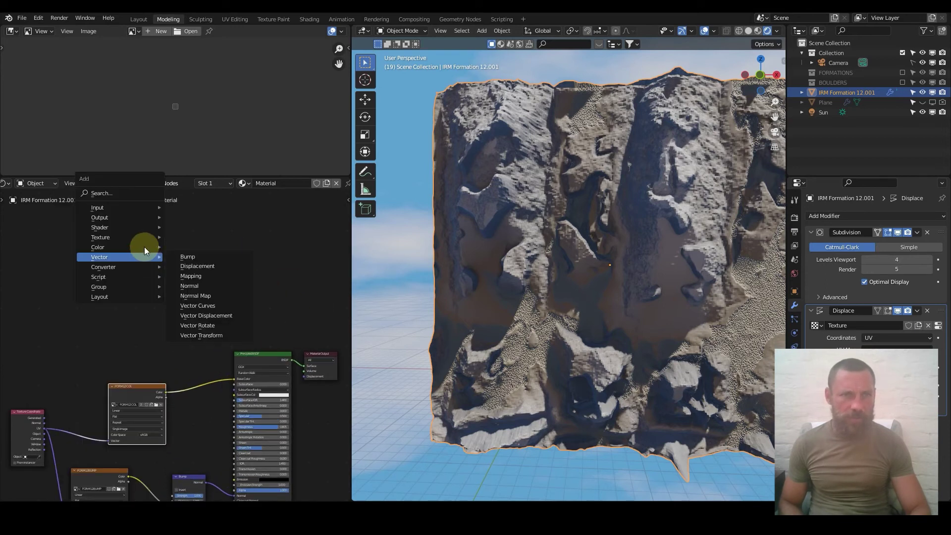
mouse_move(138, 208)
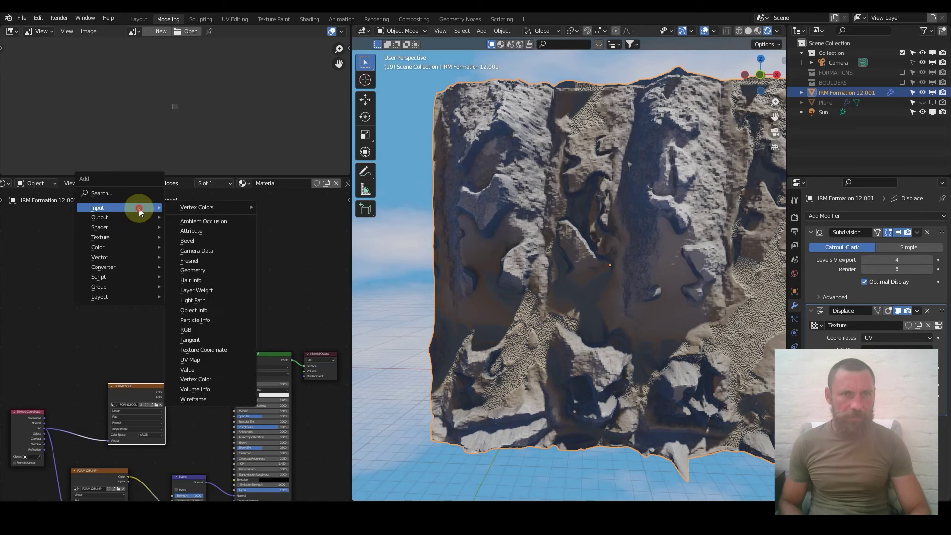
click(199, 220)
key(q)
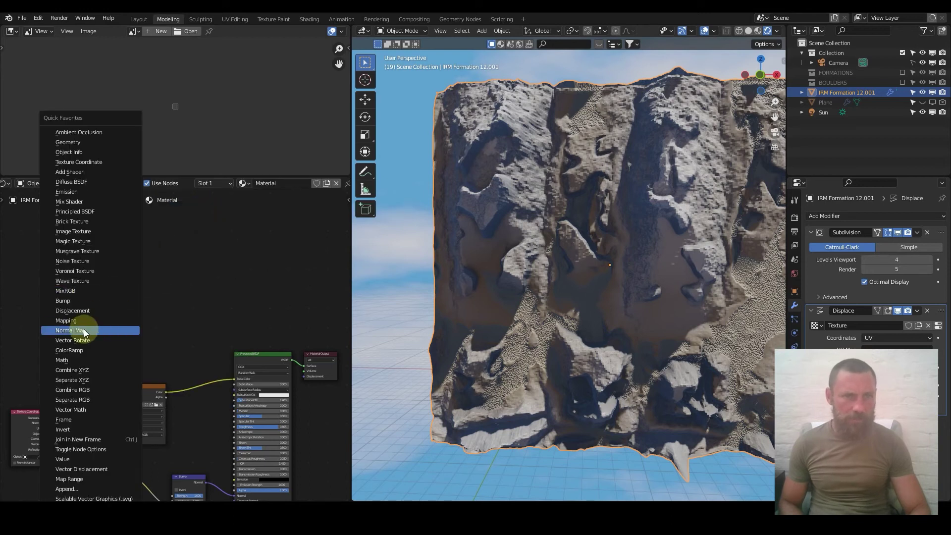
click(100, 352)
click(120, 253)
- Link the occlusion Color to the ColorRamp Fac and move the black stop to 0.727
scroll(97, 272, up, 8)
middle_drag(89, 263, 209, 349)
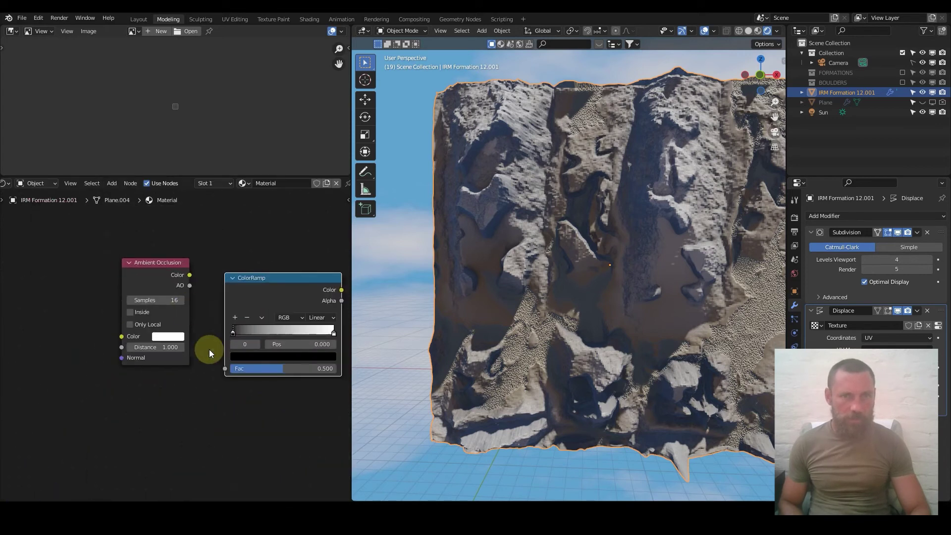
drag(190, 276, 239, 362)
middle_drag(239, 361, 175, 363)
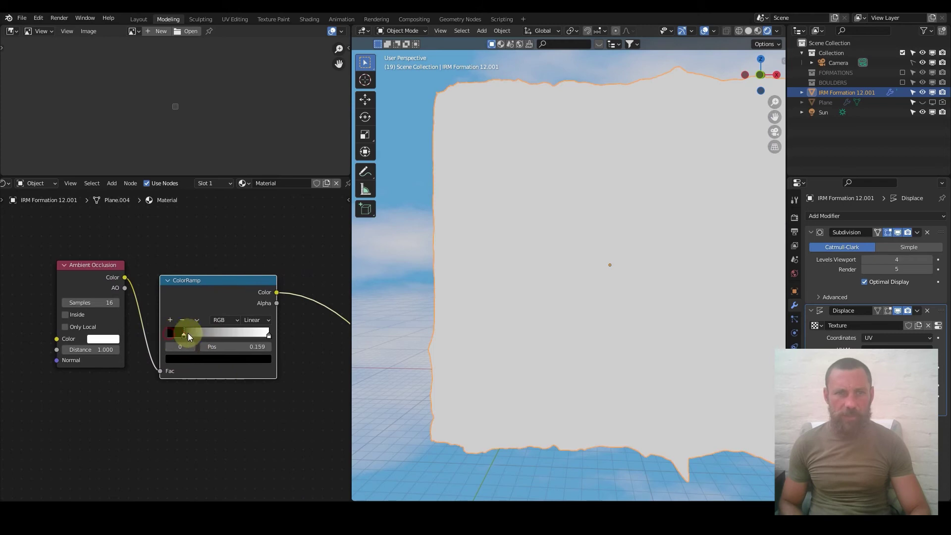
drag(244, 333, 244, 334)
scroll(277, 348, up, 1)
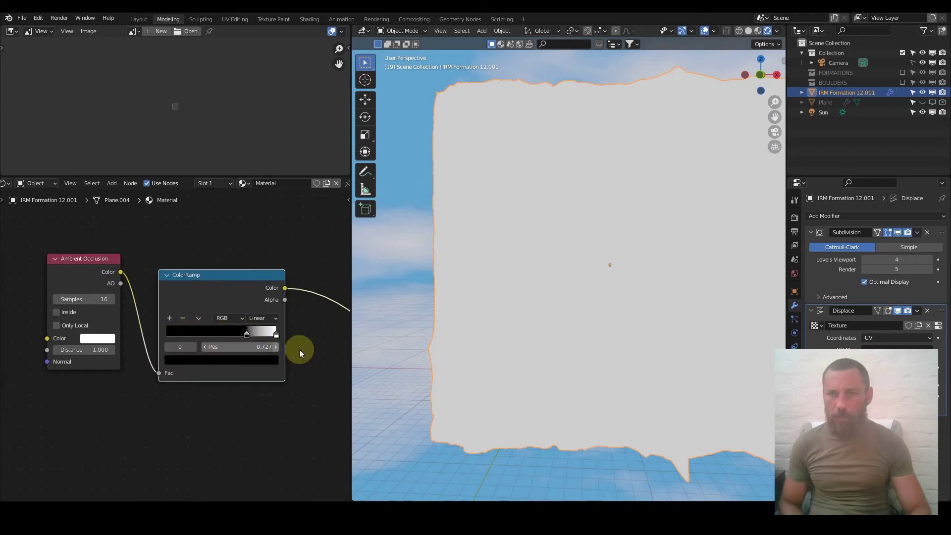
- Enable Ambient Occlusion in the Eevee render settings
click(794, 233)
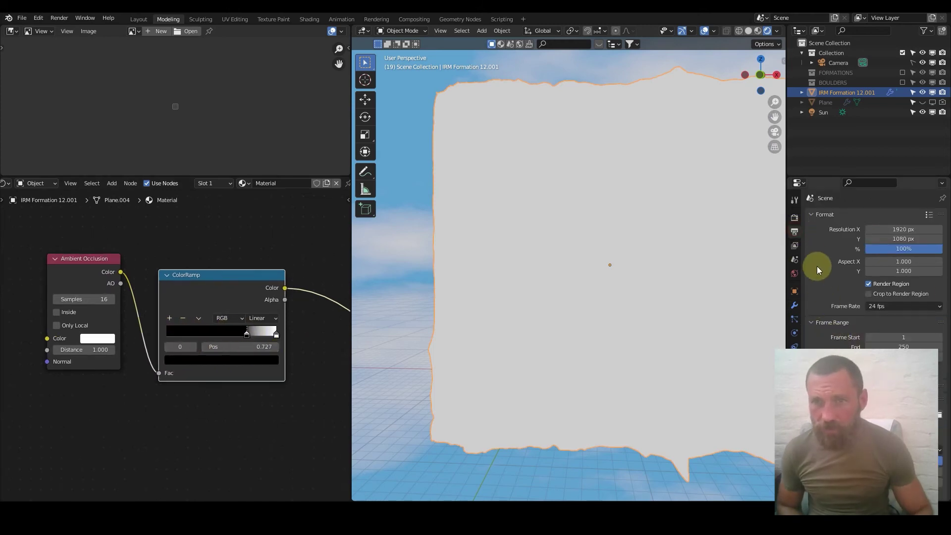
click(794, 218)
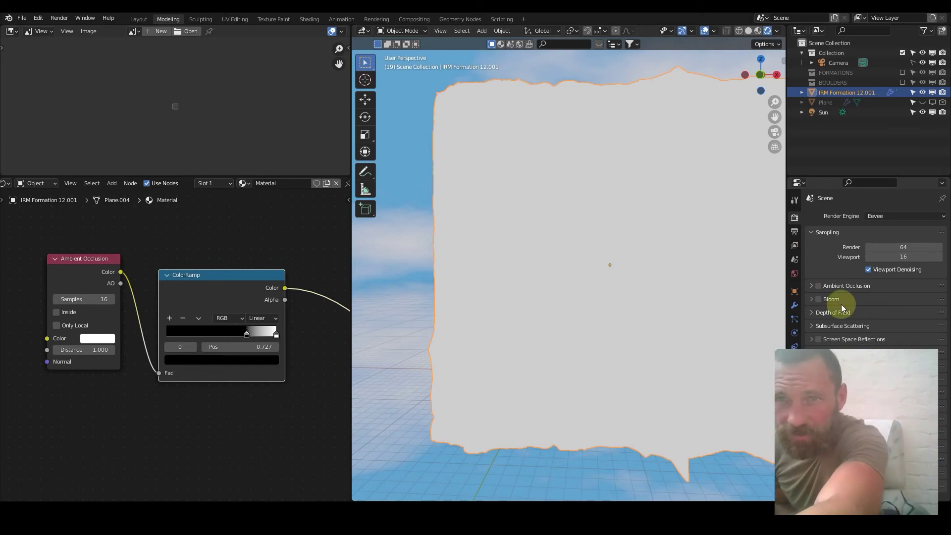
click(819, 286)
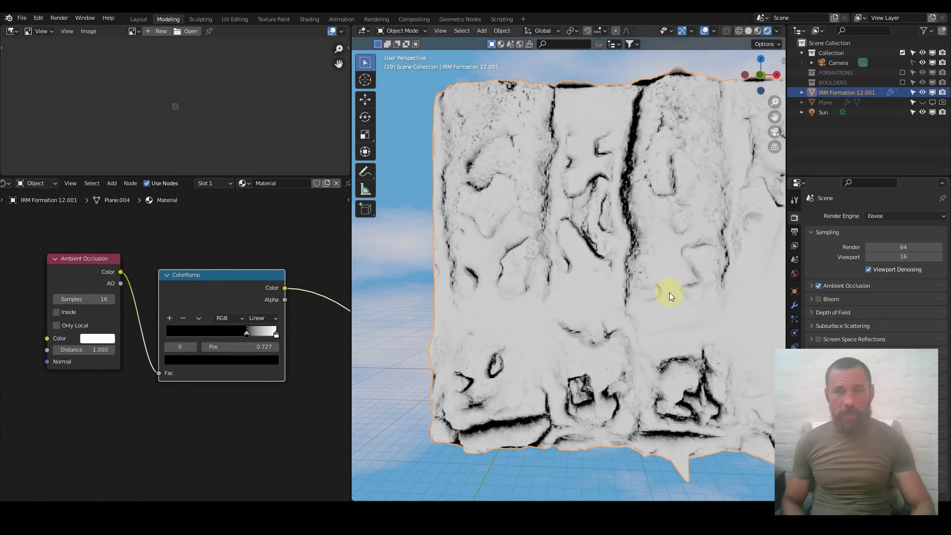
- Try sliding the ColorRamp black stop, then cancel to keep it at 0.727
mouse_move(246, 331)
mouse_down()
mouse_move(185, 337)
mouse_move(255, 336)
mouse_move(213, 337)
mouse_move(220, 332)
mouse_up()
right_click(213, 337)
scroll(266, 381, down, 2)
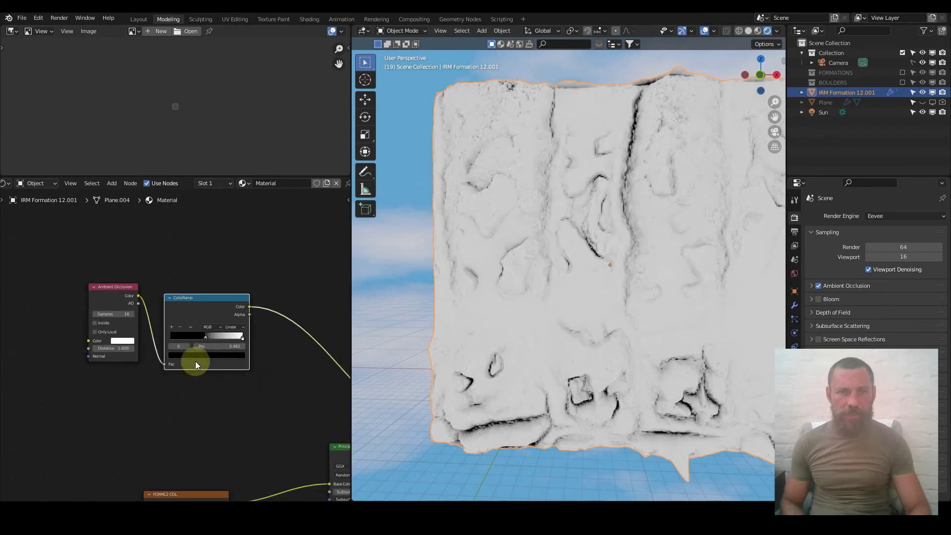
scroll(247, 359, down, 2)
- Move the occlusion nodes left and insert a Mix node onto the existing link
key(g)
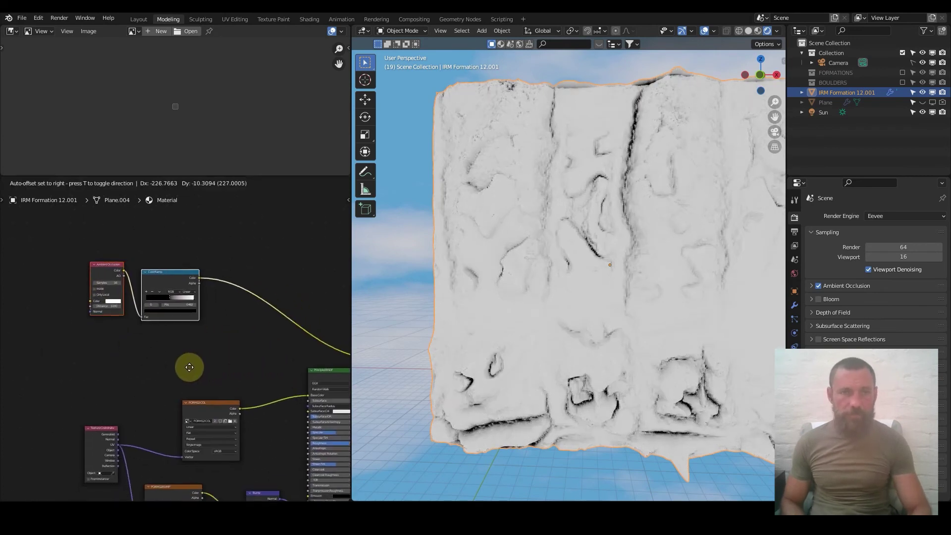
click(163, 360)
key(shift+a)
click(188, 281)
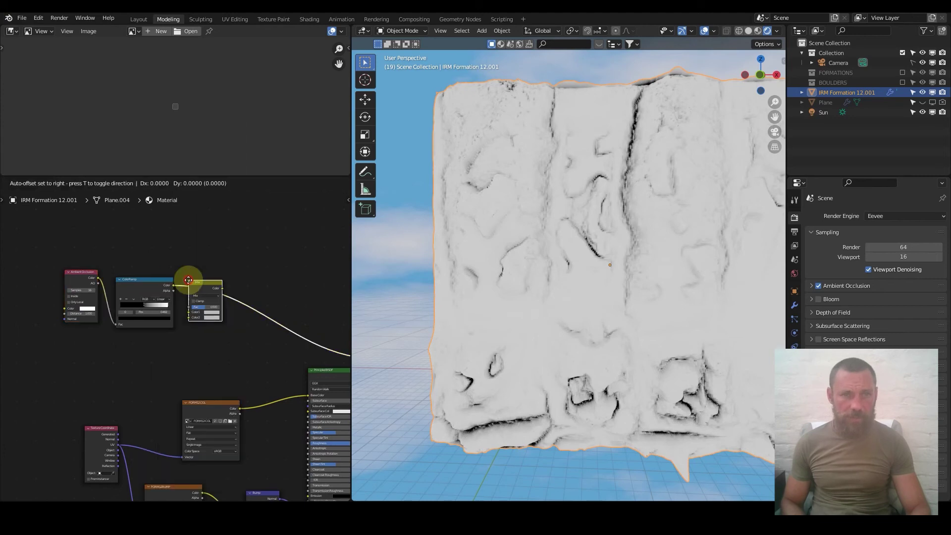
click(232, 325)
scroll(233, 366, up, 3)
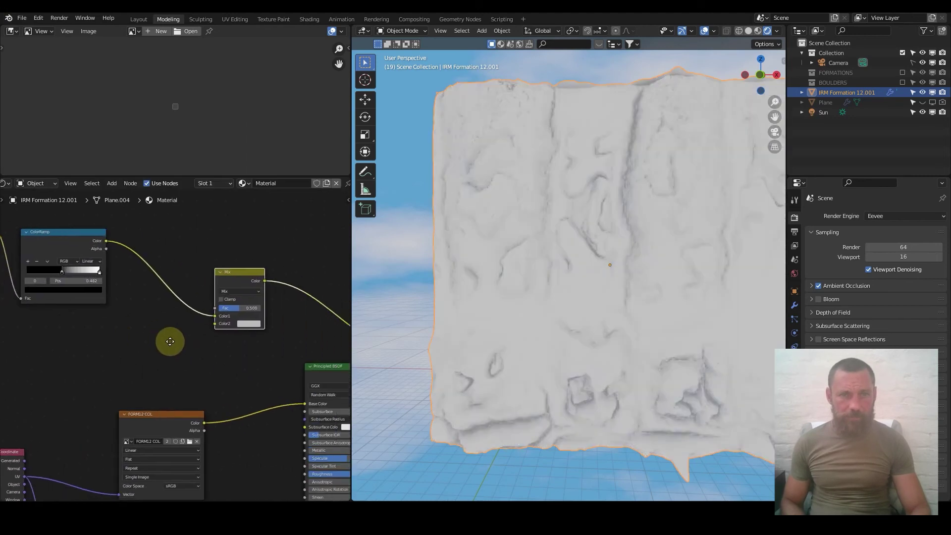
scroll(194, 349, up, 2)
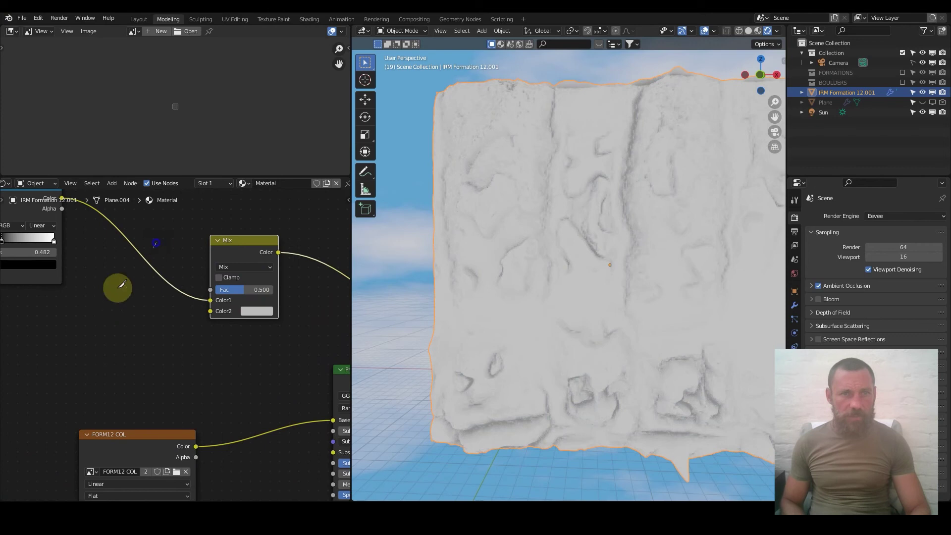
- Wire the ColorRamp colour and FORM12 COL colour into the Mix node's inputs
ctrl+right_drag(122, 284, 113, 275)
middle_drag(69, 217, 88, 271)
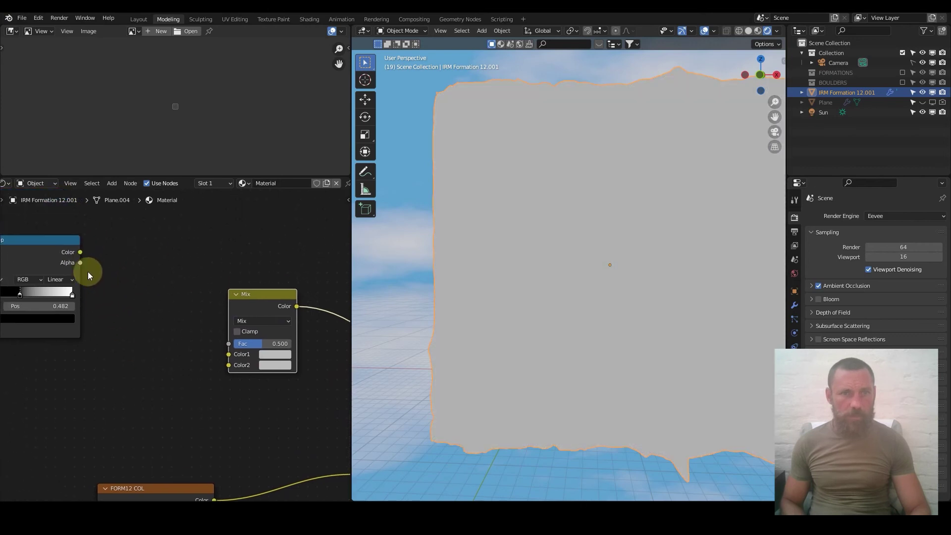
drag(80, 247, 141, 296)
right_click(142, 296)
drag(78, 252, 228, 365)
middle_drag(210, 431, 174, 372)
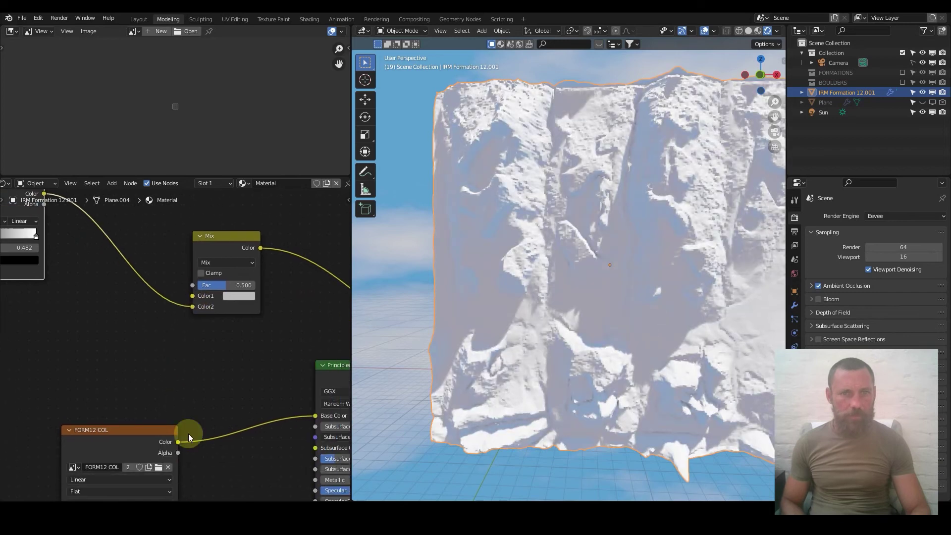
mouse_move(178, 441)
mouse_down()
mouse_move(173, 307)
mouse_move(191, 295)
mouse_up()
scroll(185, 370, up, 3)
click(190, 359)
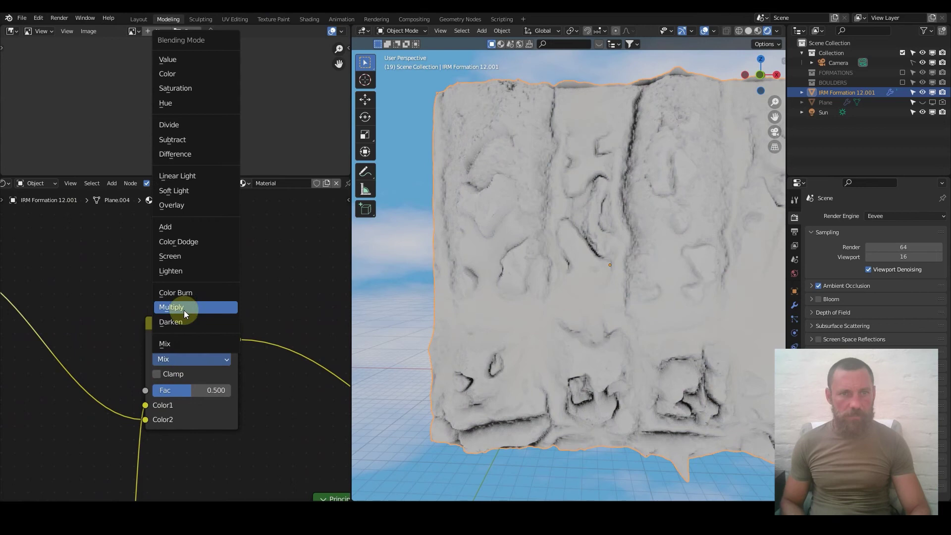
- Set the Mix node to Multiply at factor 1.000 and restore Principled BSDF as surface output
click(183, 310)
mouse_move(191, 387)
mouse_down()
mouse_move(225, 388)
mouse_move(173, 400)
mouse_up()
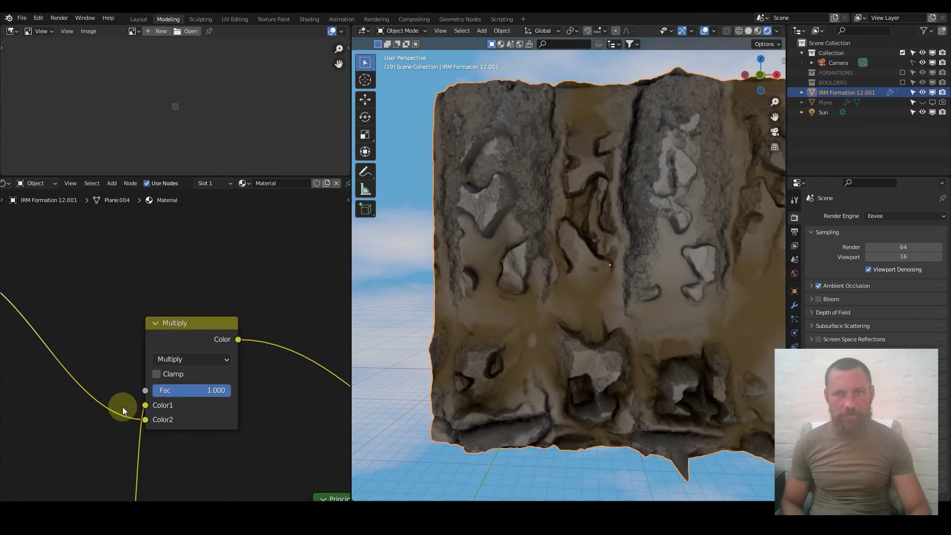
scroll(123, 406, down, 3)
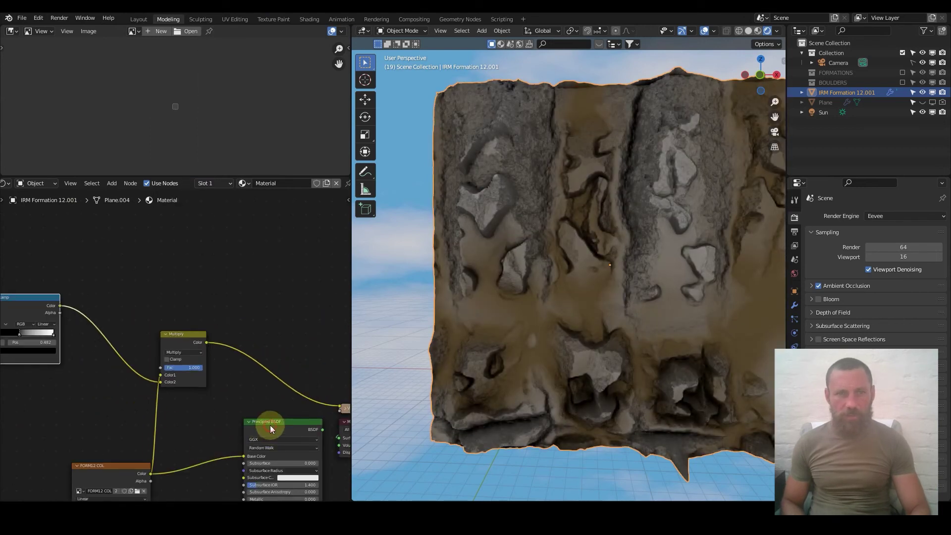
ctrl+shift+click(270, 426)
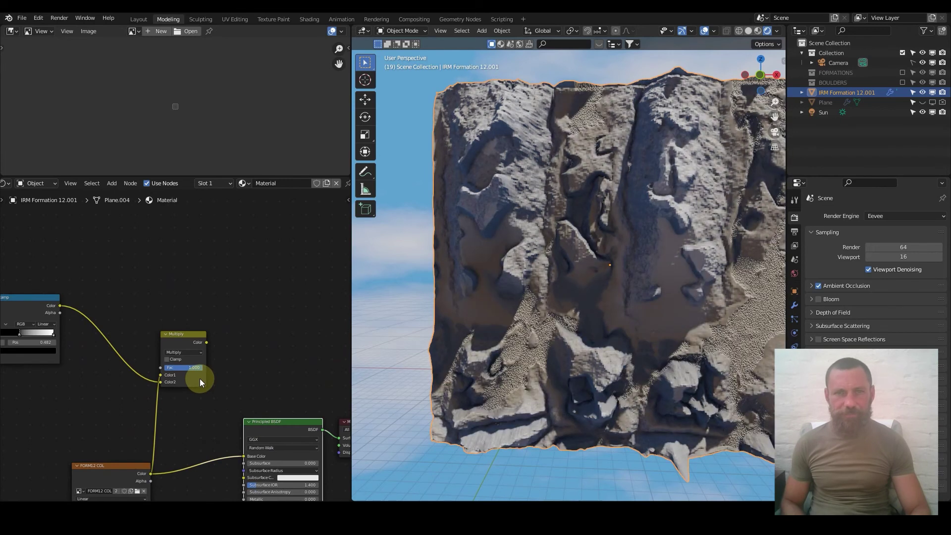
middle_drag(557, 325, 575, 325)
scroll(171, 385, up, 3)
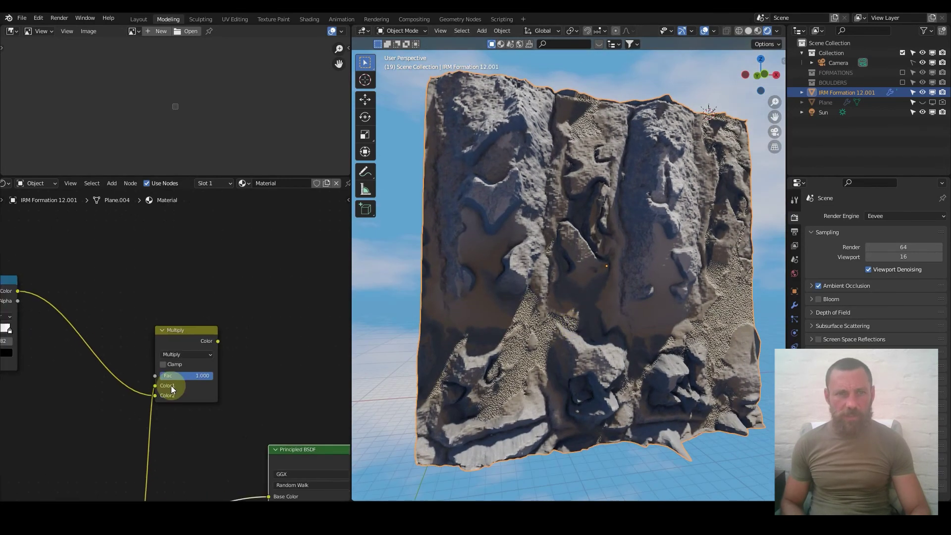
- Feed the Multiply output into Principled BSDF Base Color, comparing factor 0 against 1
mouse_move(212, 390)
mouse_down()
mouse_move(156, 389)
mouse_move(222, 385)
mouse_up()
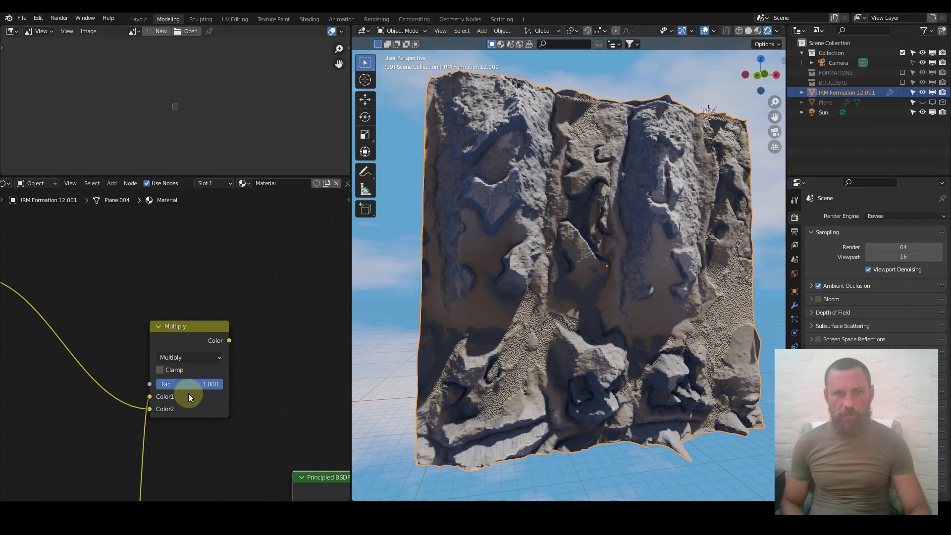
scroll(188, 394, down, 4)
middle_drag(245, 397, 223, 343)
drag(186, 287, 244, 425)
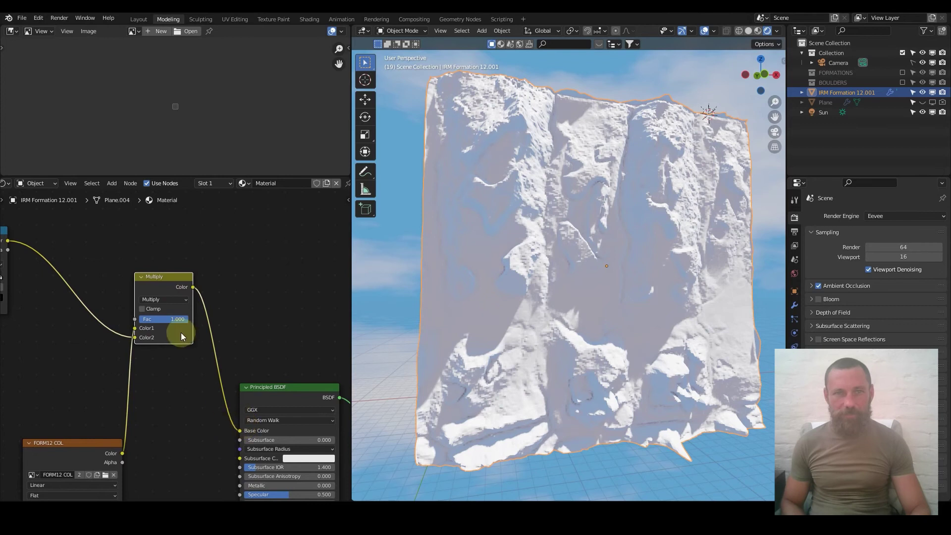
mouse_move(179, 321)
mouse_down()
mouse_move(130, 321)
mouse_move(187, 319)
mouse_up()
- Move the ColorRamp stop to 0.764 to brighten the occlusion and compare the result
middle_drag(62, 248, 139, 308)
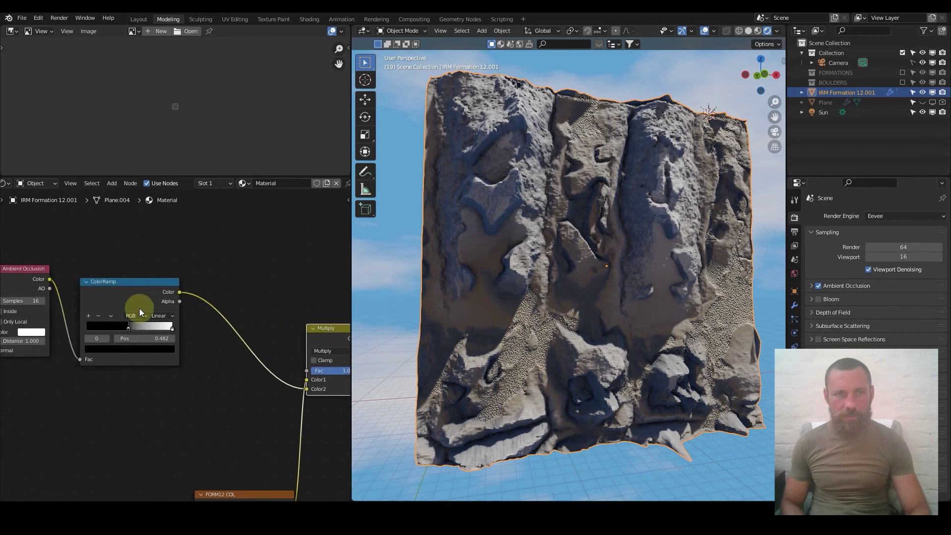
drag(130, 329, 155, 326)
middle_drag(163, 331, 70, 295)
mouse_move(227, 333)
mouse_down()
mouse_move(188, 334)
mouse_move(239, 332)
mouse_move(229, 322)
mouse_up()
scroll(642, 378, up, 4)
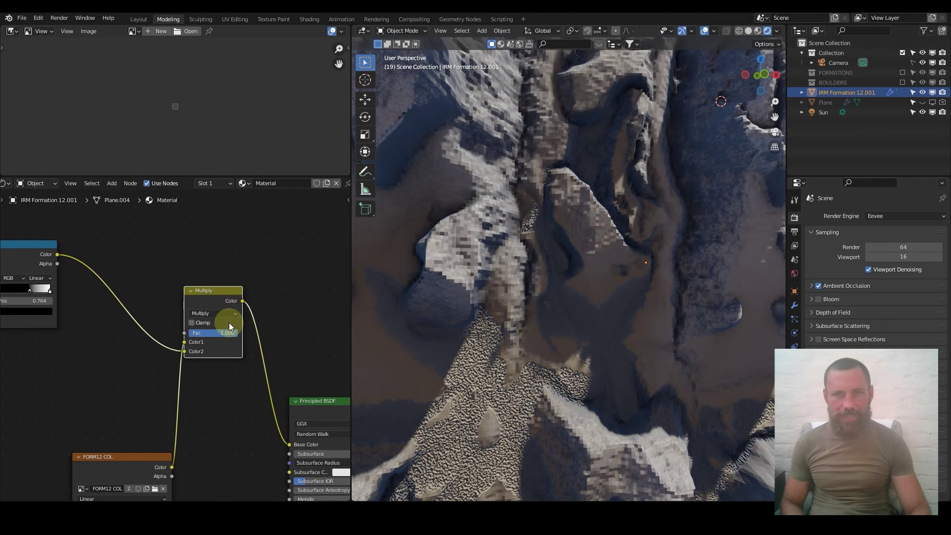
scroll(579, 305, down, 6)
middle_drag(581, 305, 500, 258)
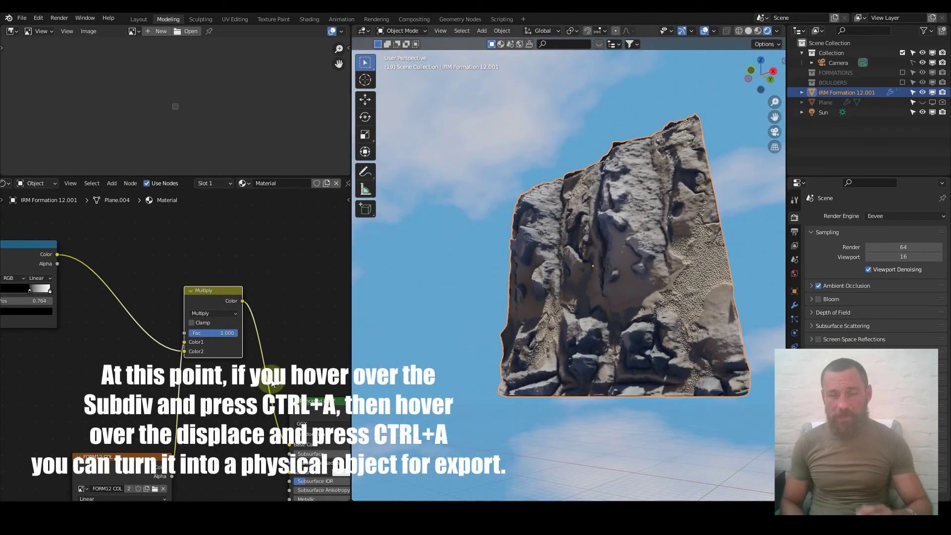
scroll(164, 387, down, 3)
scroll(163, 386, down, 4)
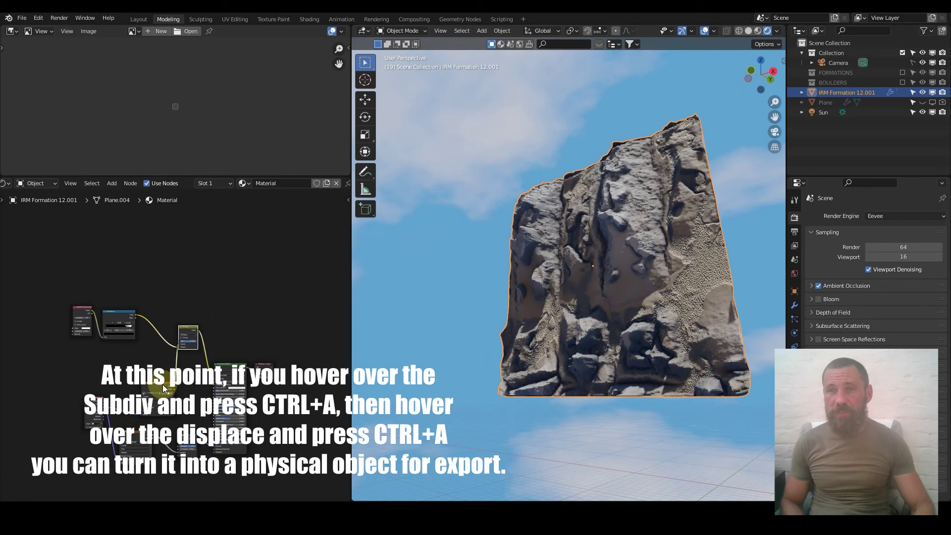
middle_drag(547, 225, 596, 281)
middle_drag(646, 210, 585, 219)
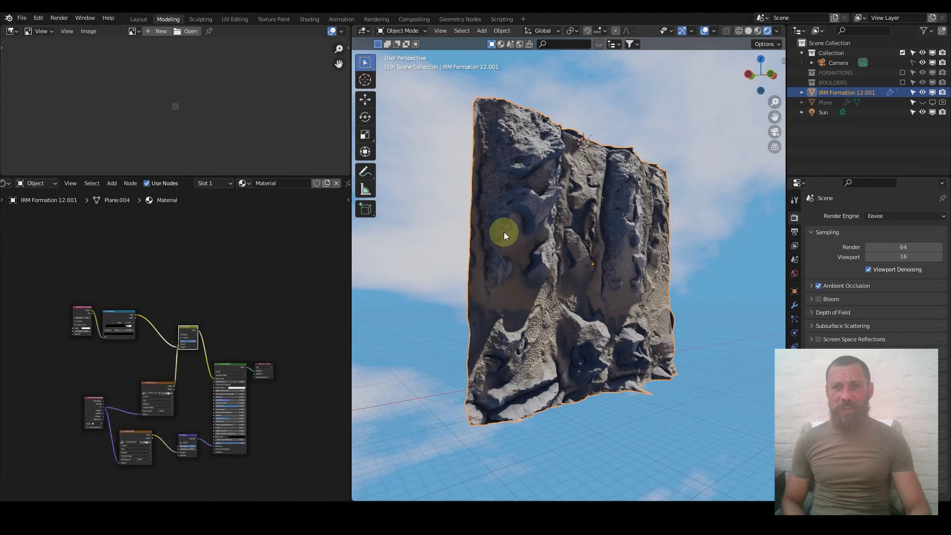
- View the rock-formation plane from the front in orthographic projection, zoomed out
mouse_move(616, 209)
middle_down()
mouse_move(577, 198)
mouse_move(484, 254)
middle_up()
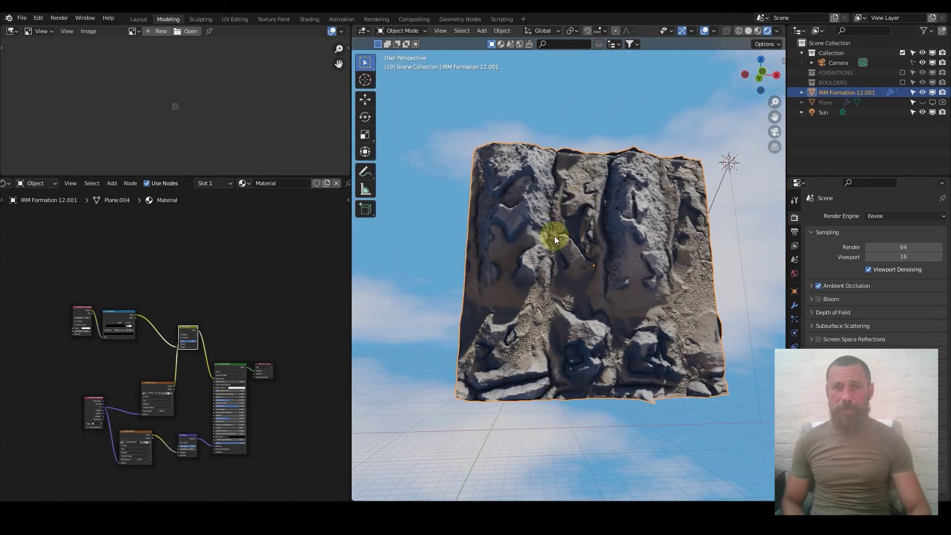
key(KP_1)
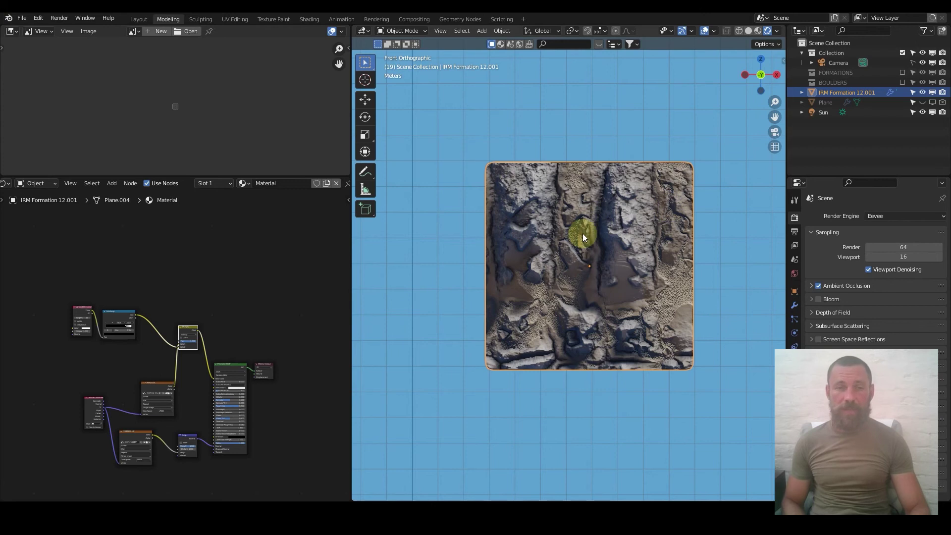
scroll(581, 234, down, 2)
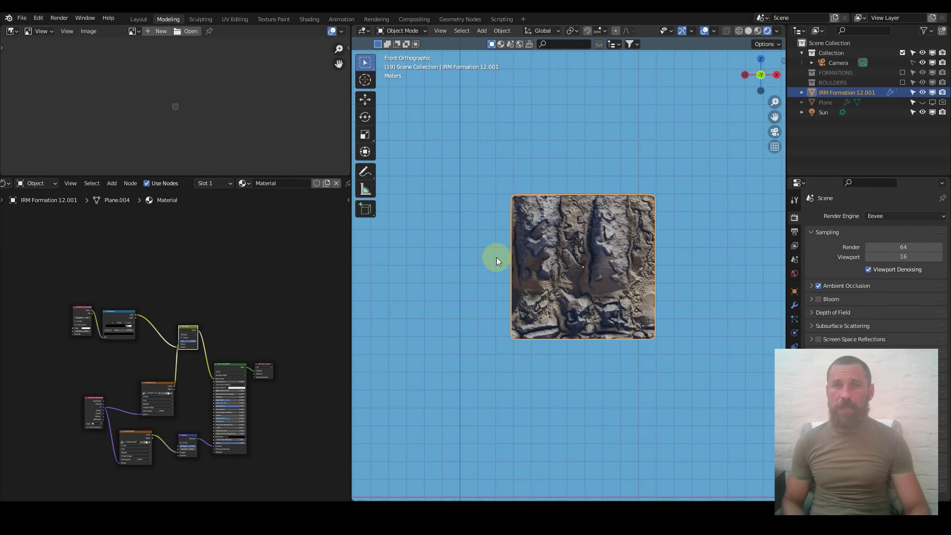
- Pan the node editor to bring the Texture Coordinate node into close view
middle_drag(193, 316, 335, 307)
scroll(330, 324, up, 5)
middle_drag(273, 441, 150, 313)
- Route both UV links through one reroute point, briefly trying Generated coordinates first
scroll(222, 358, up, 7)
scroll(222, 359, up, 6)
shift+right_drag(217, 293, 162, 387)
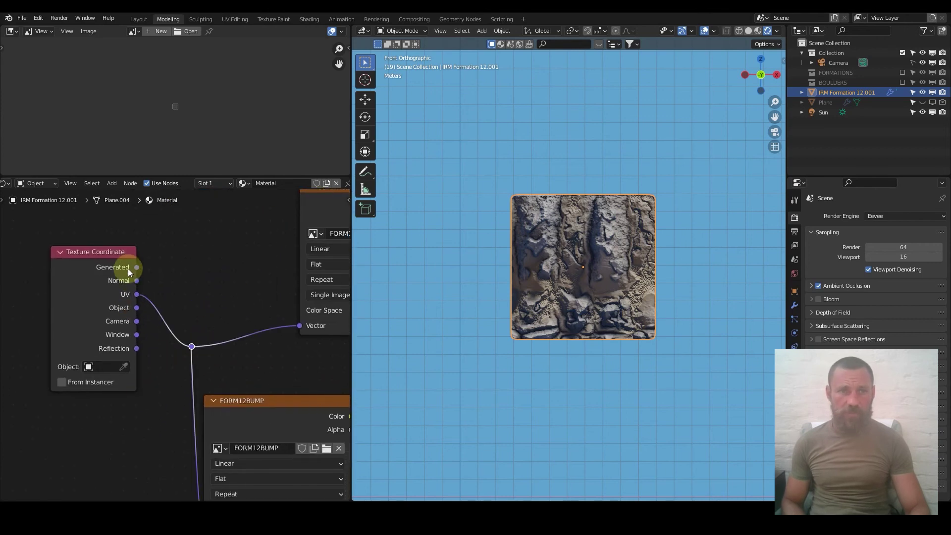
drag(137, 268, 200, 346)
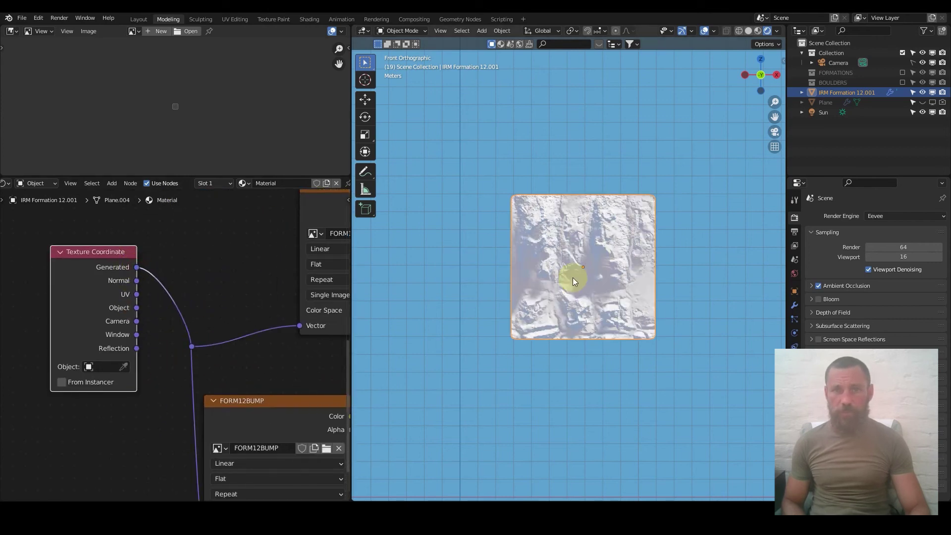
scroll(620, 257, up, 3)
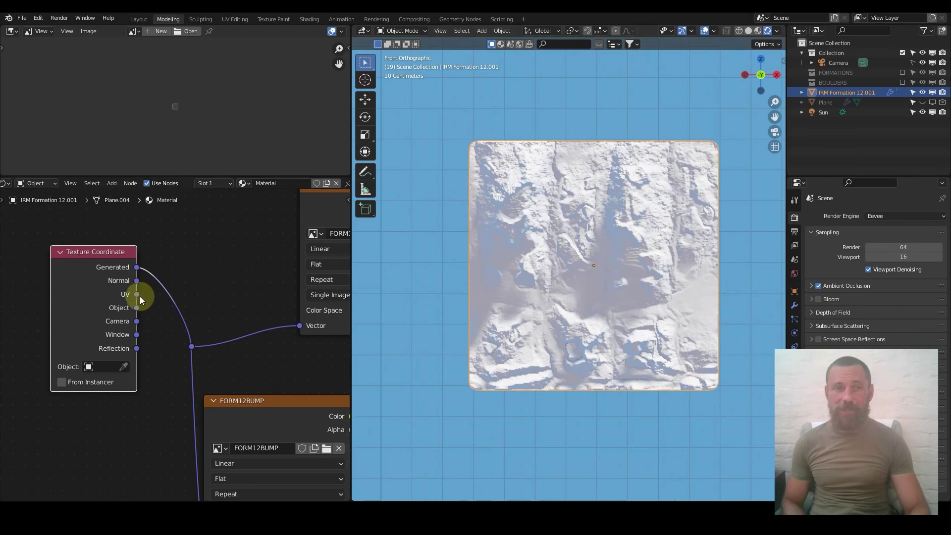
drag(193, 341, 192, 345)
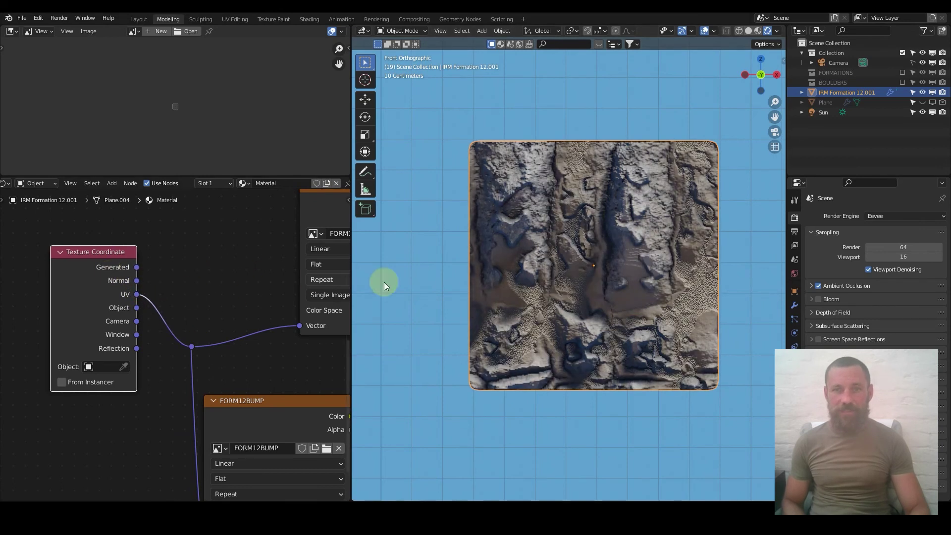
- Orbit to inspect the textured plane in perspective, then return to front orthographic view
middle_drag(640, 280, 613, 259)
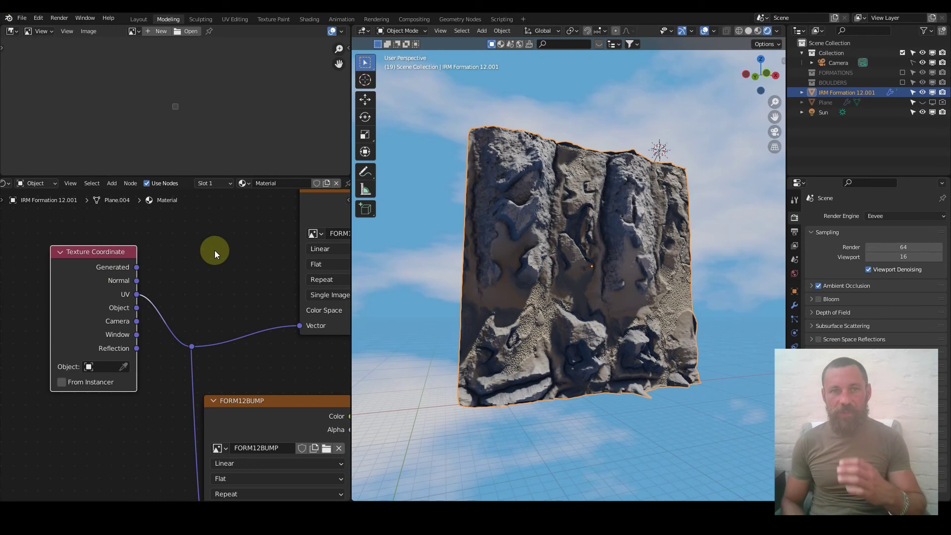
scroll(239, 286, down, 2)
scroll(239, 286, down, 2)
scroll(547, 238, down, 3)
key(KP_1)
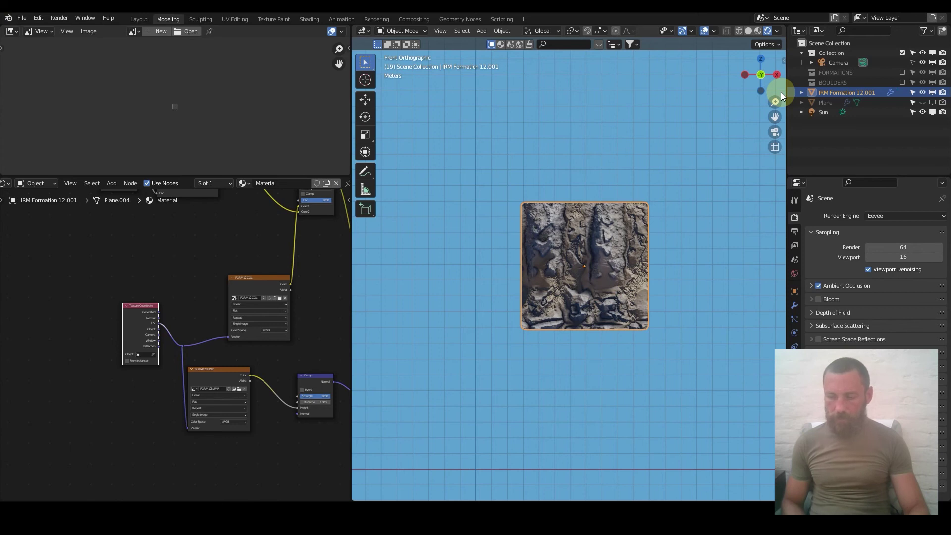
- Hide IRM Formation 12.001 from both the viewport and renders
click(666, 217)
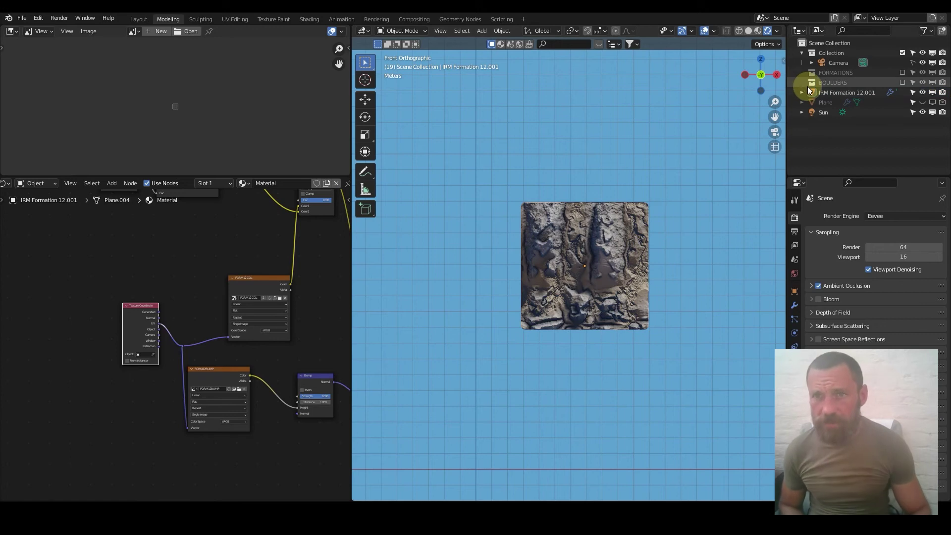
click(874, 92)
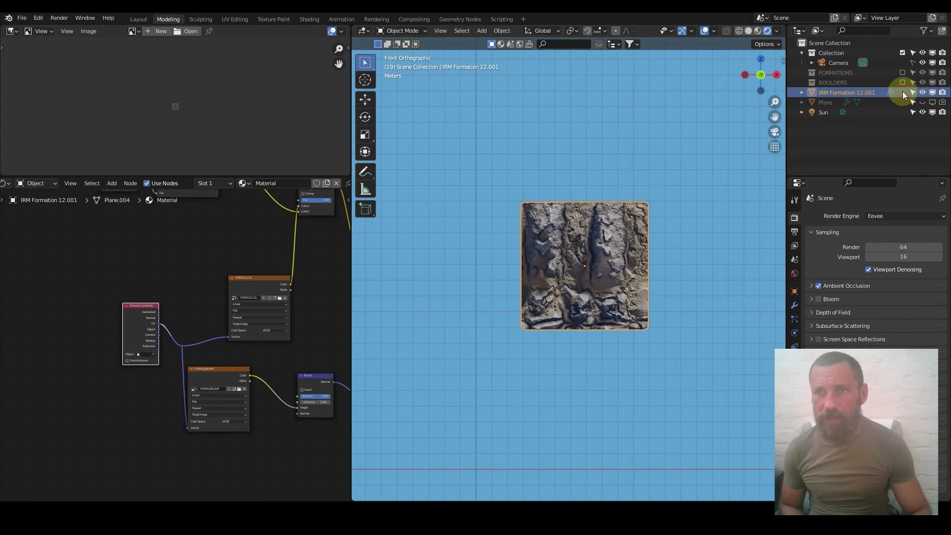
click(923, 93)
click(942, 92)
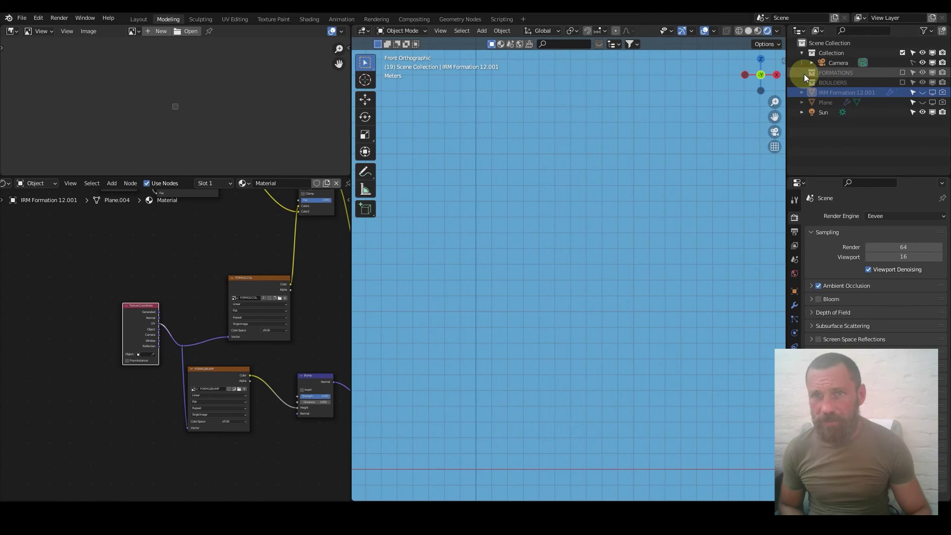
- Include the BOULDERS collection, keep FORMATIONS excluded, and frame the four boulders
click(902, 73)
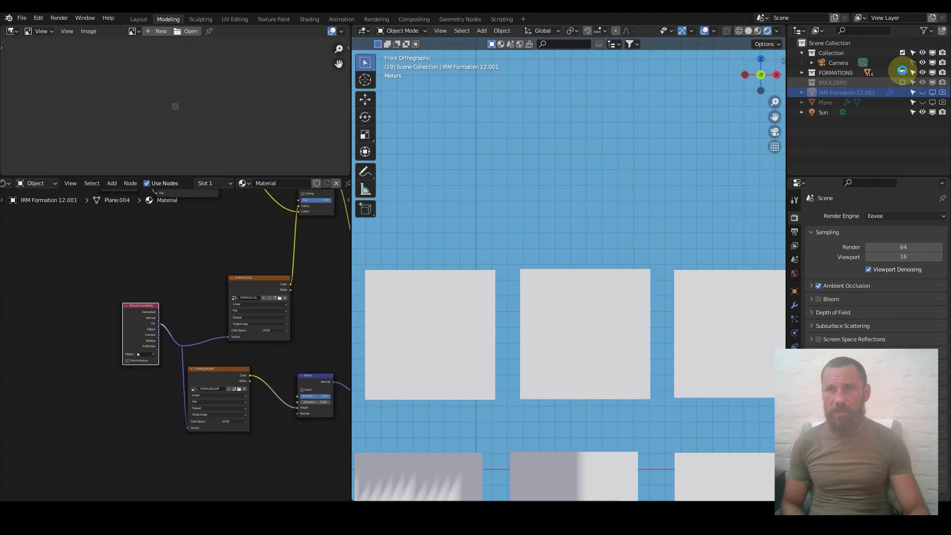
click(902, 72)
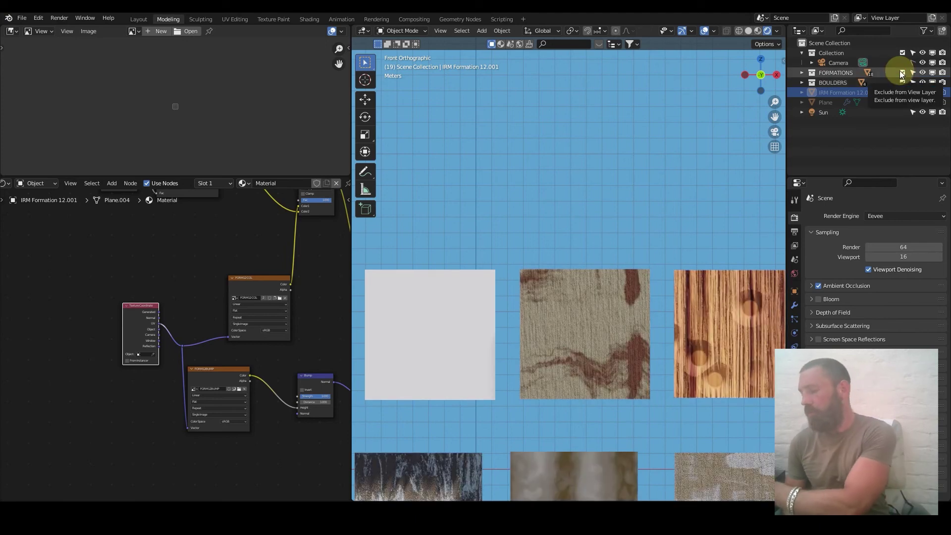
click(901, 72)
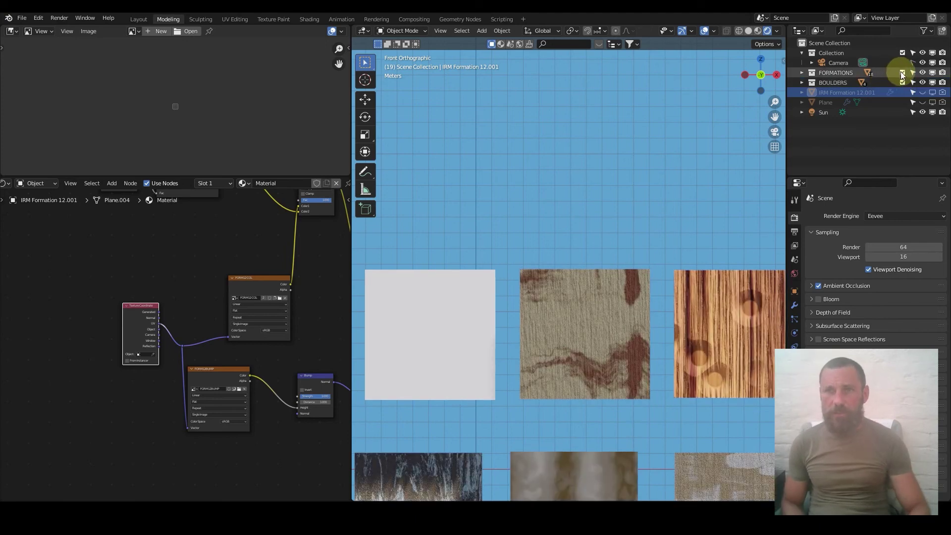
scroll(710, 218, down, 9)
shift+middle_drag(663, 205, 613, 137)
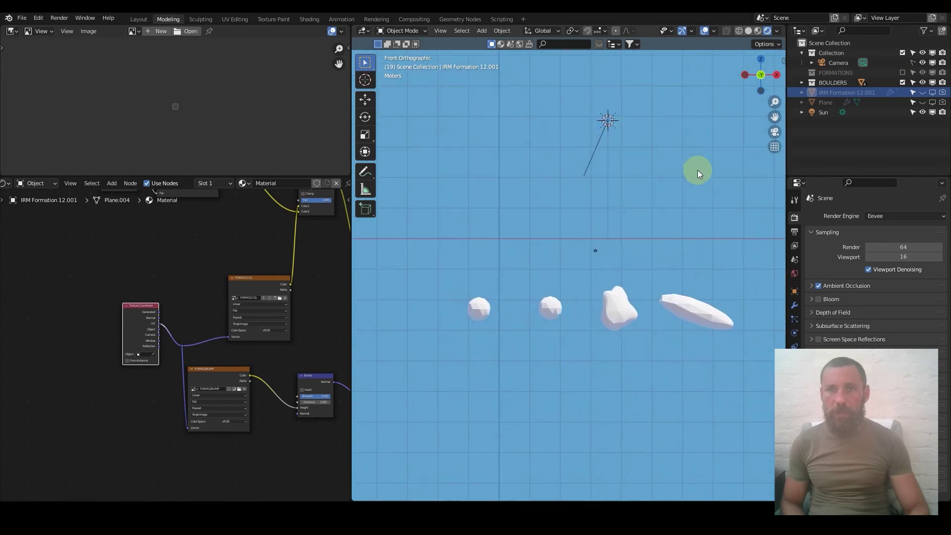
- Switch the viewport to Solid shading and set the render engine to Cycles
click(748, 31)
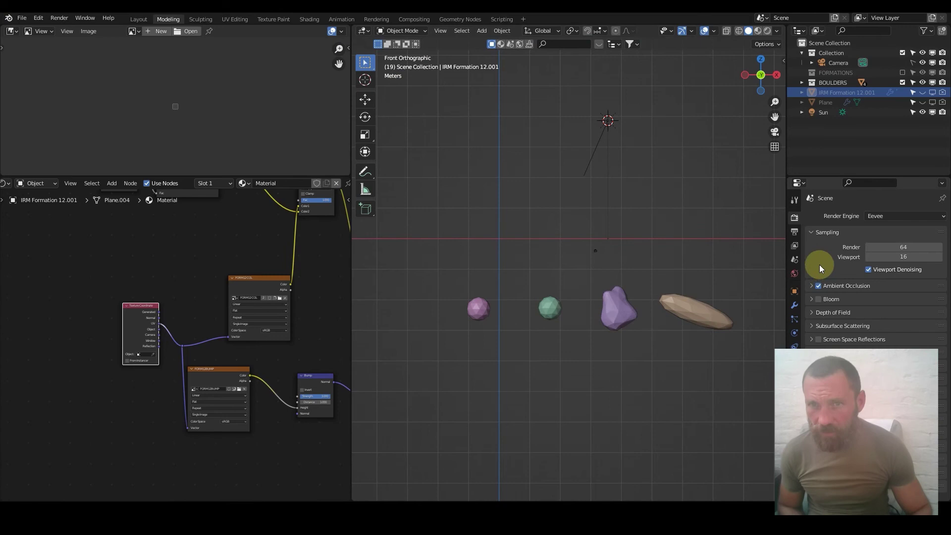
click(896, 215)
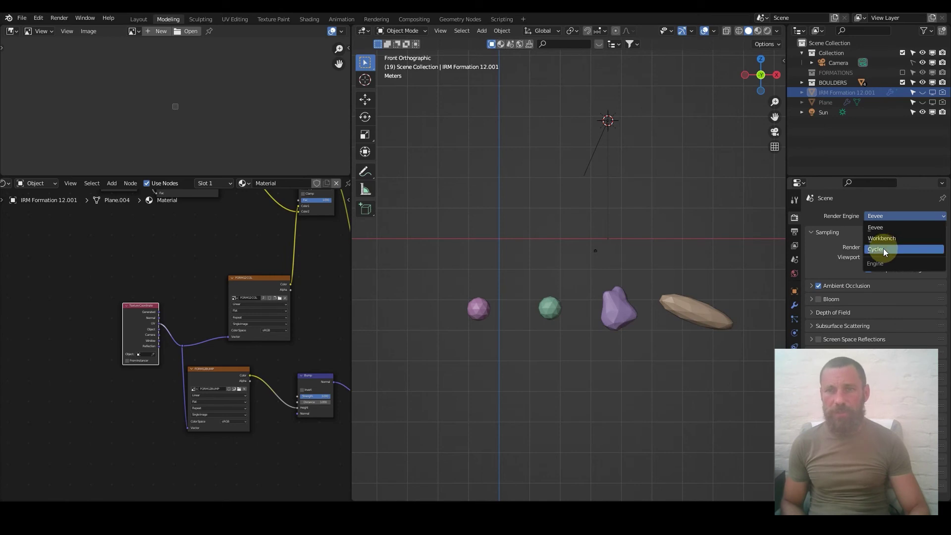
click(890, 249)
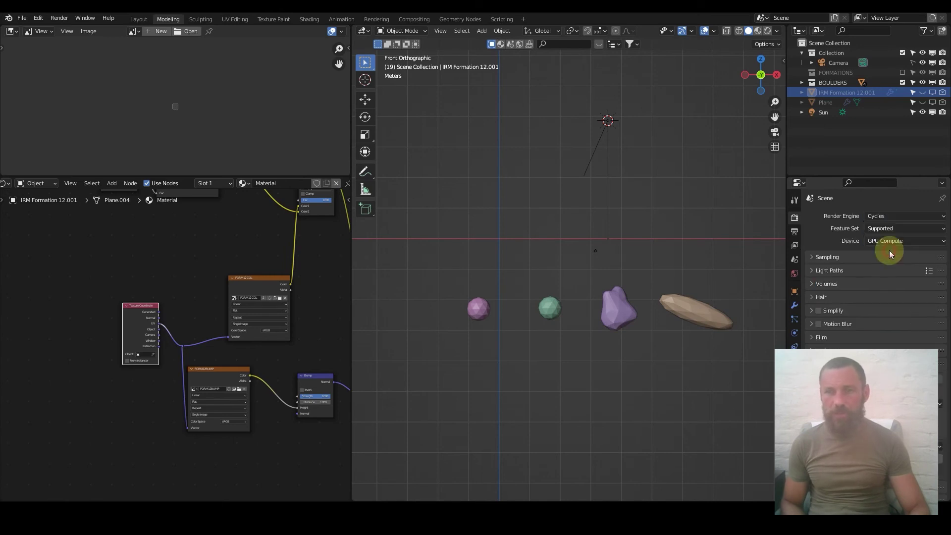
- Preview the boulders in Rendered shading and select the leftmost boulder
scroll(622, 342, up, 3)
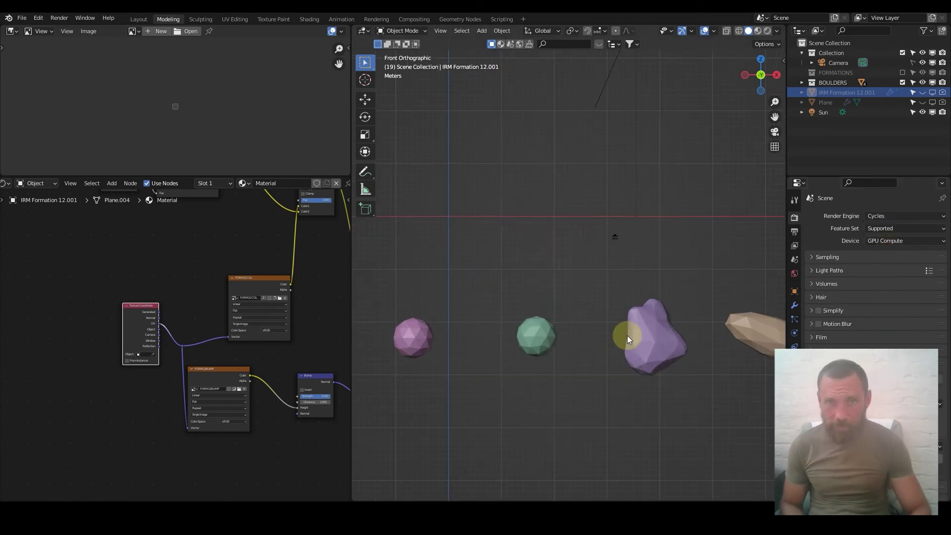
scroll(592, 344, down, 3)
scroll(673, 337, up, 2)
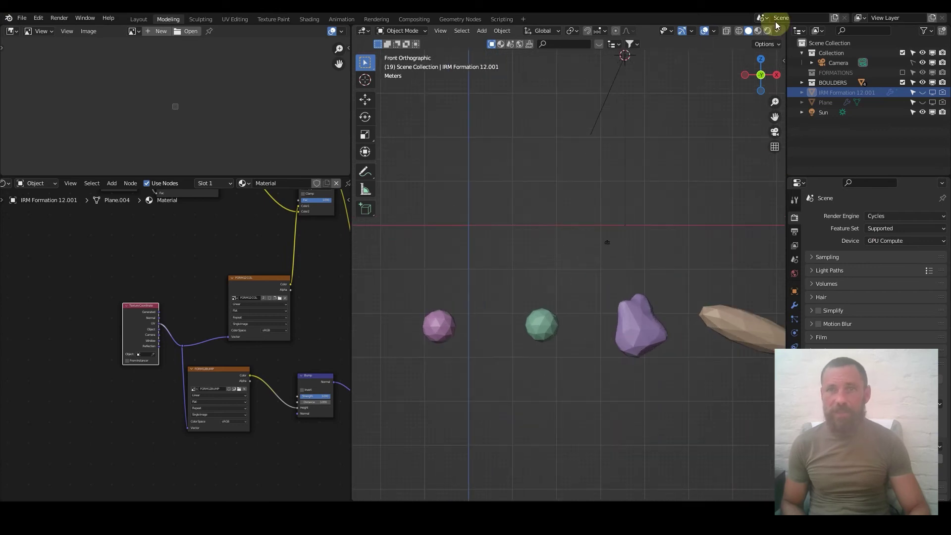
click(767, 30)
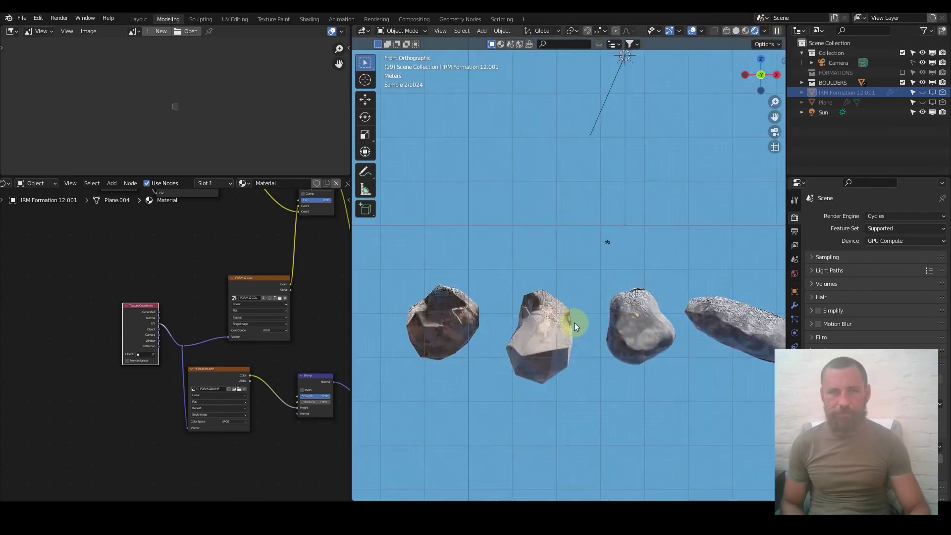
click(441, 331)
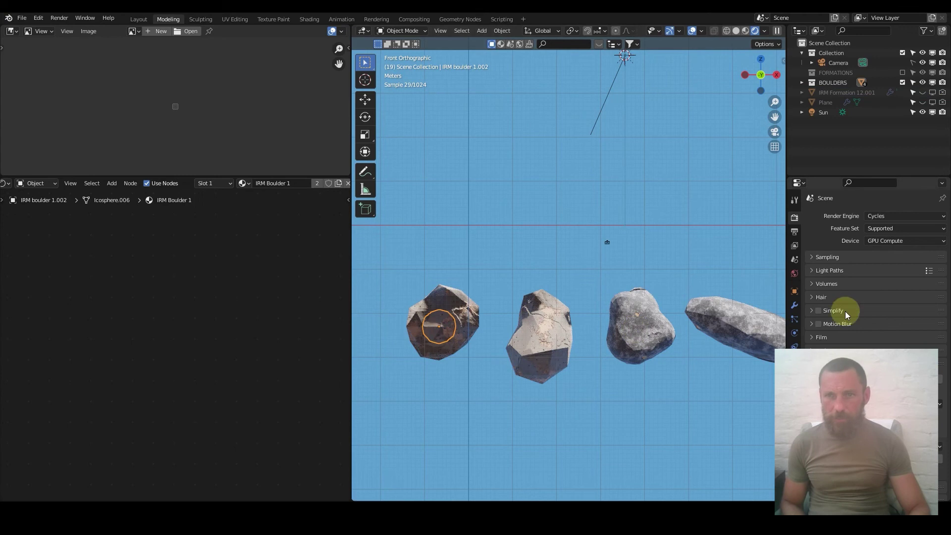
- Turn on viewport display of the Subdivision modifier for the first and second boulders
click(794, 306)
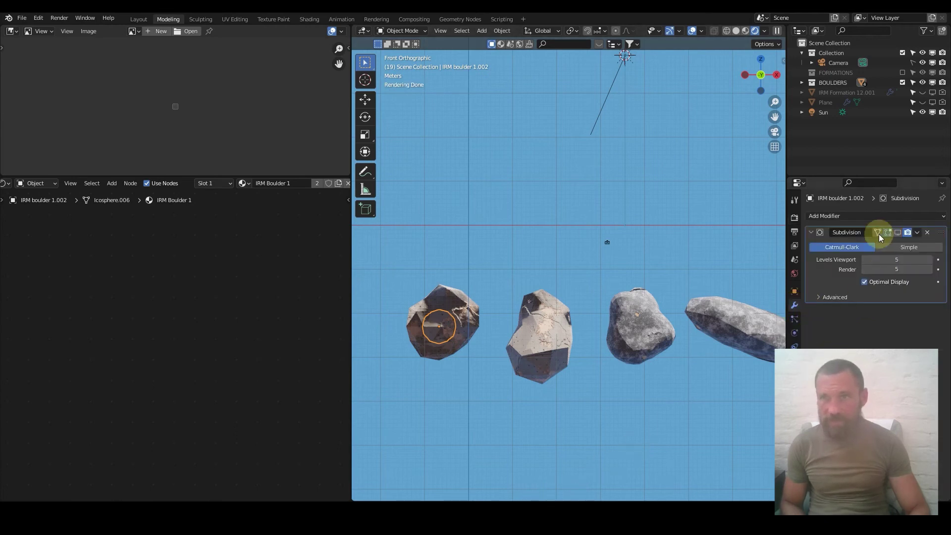
click(897, 233)
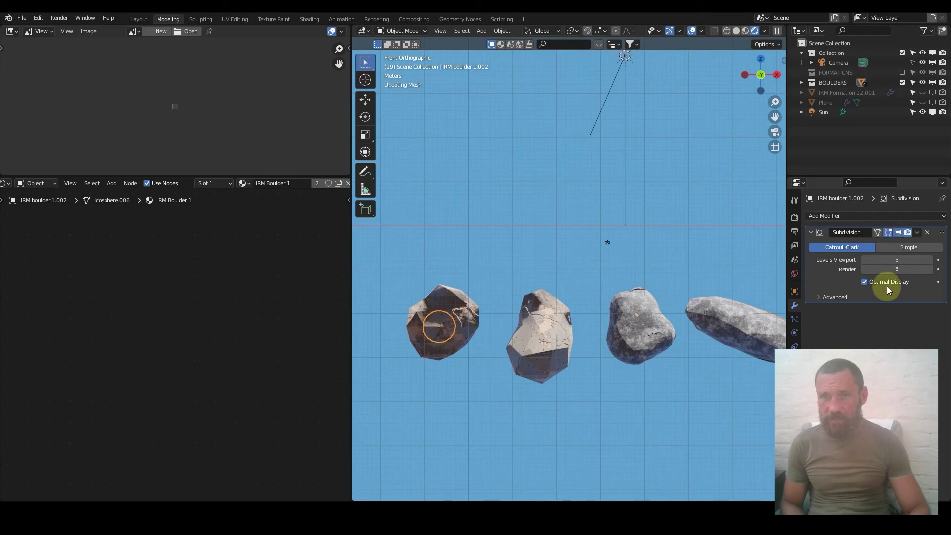
click(541, 343)
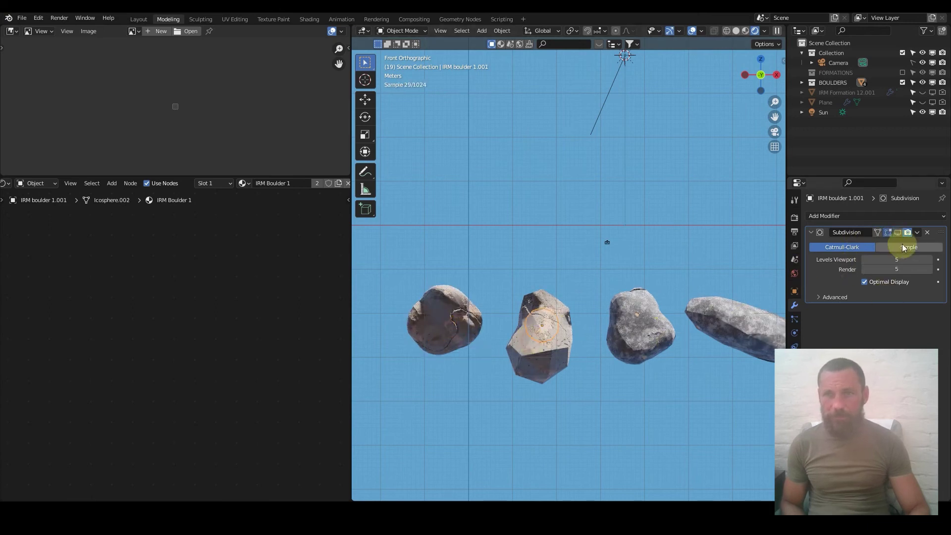
click(894, 233)
- Check the third and fourth boulders' subdivision settings, then reselect the second boulder
click(644, 313)
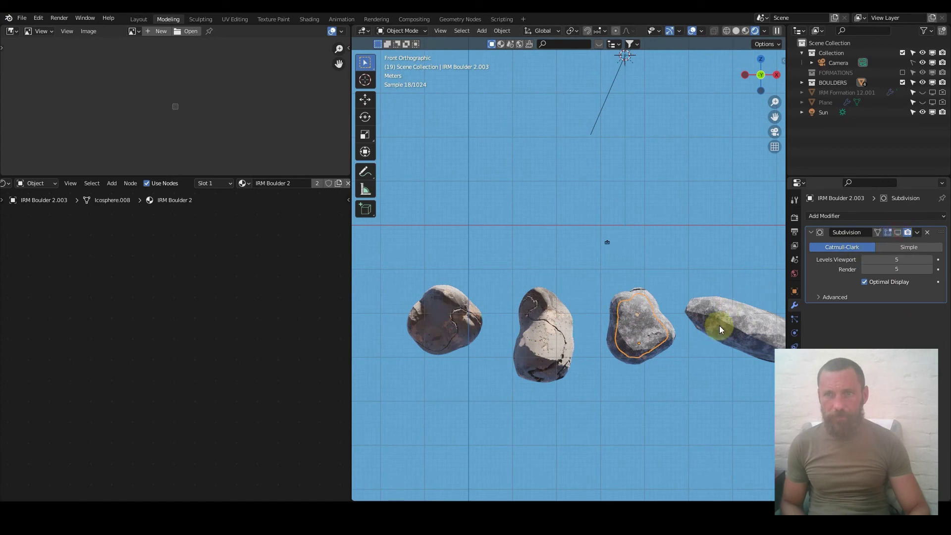
click(897, 234)
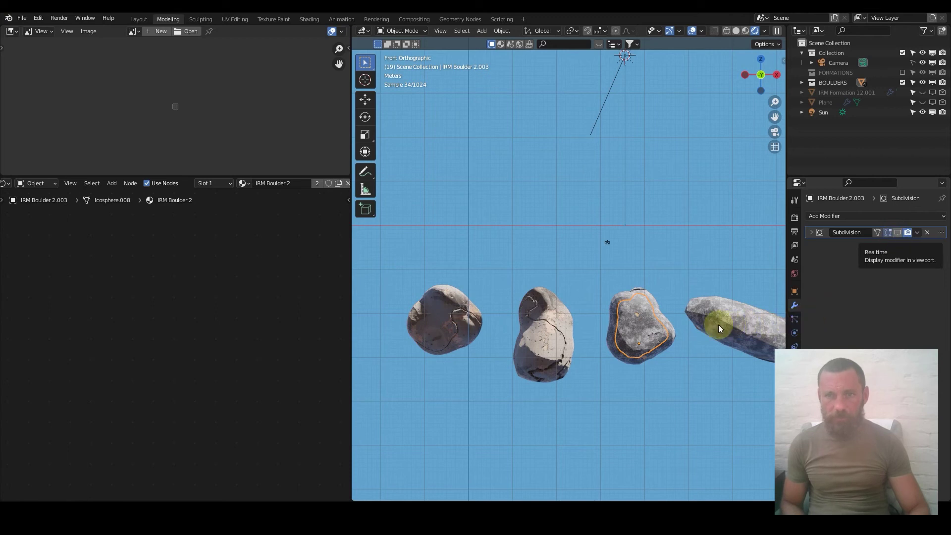
click(768, 322)
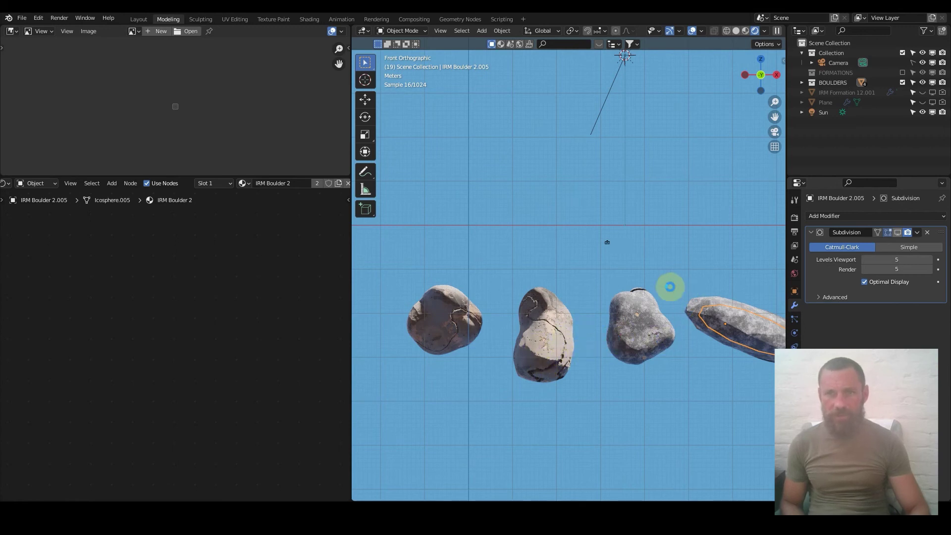
click(536, 345)
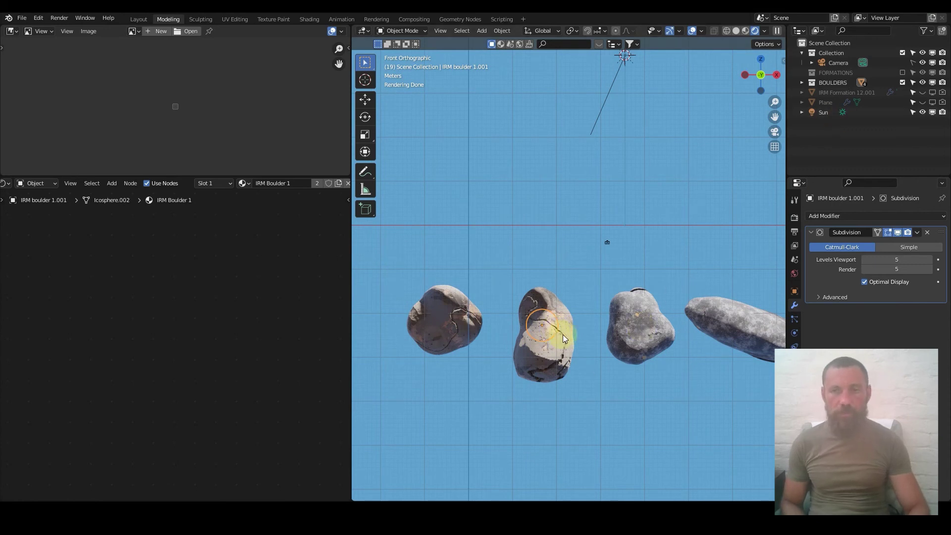
- Duplicate the boulder four times, placing copies at the lower left, above, upper left and top
key(shift+d)
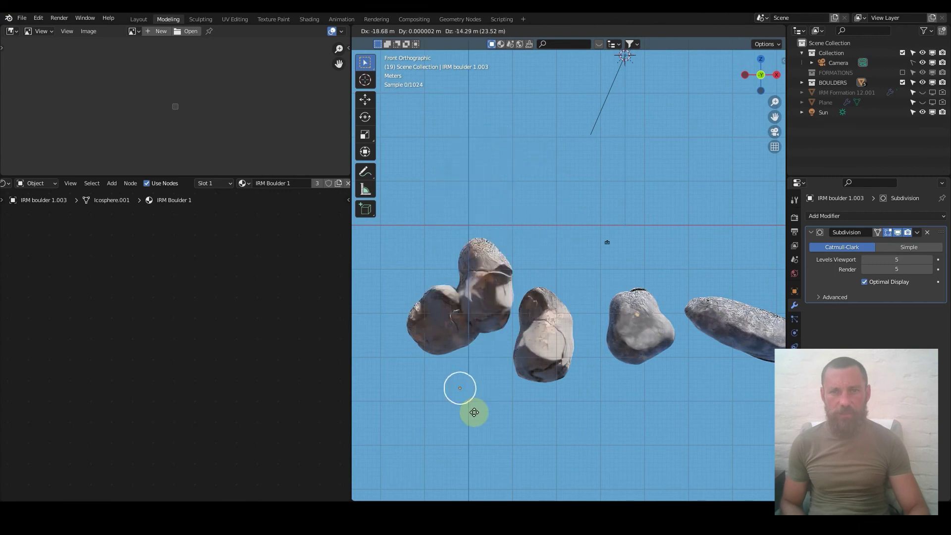
click(414, 444)
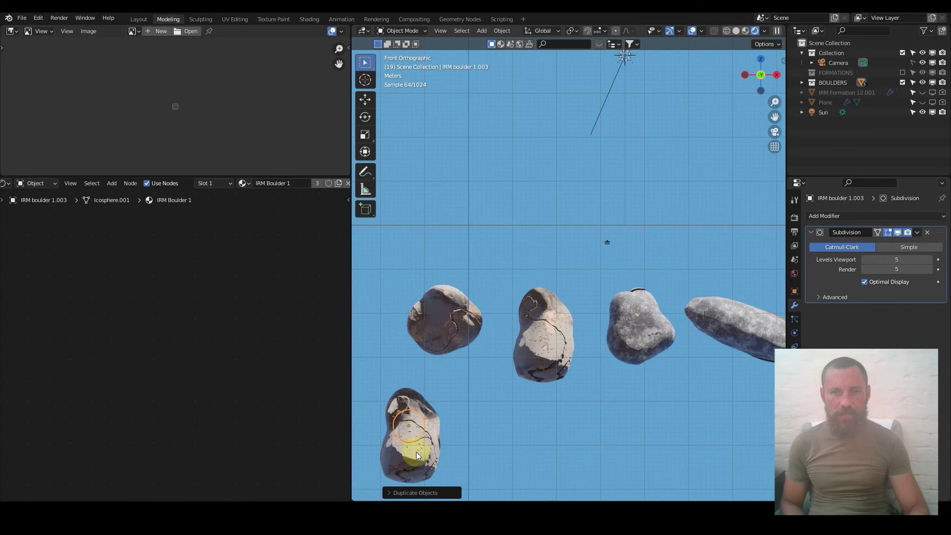
key(shift+d)
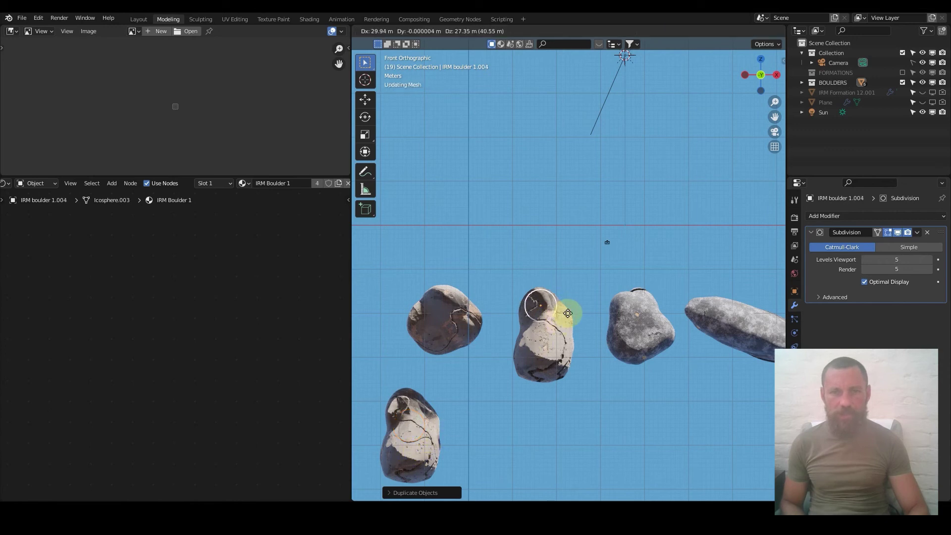
click(646, 242)
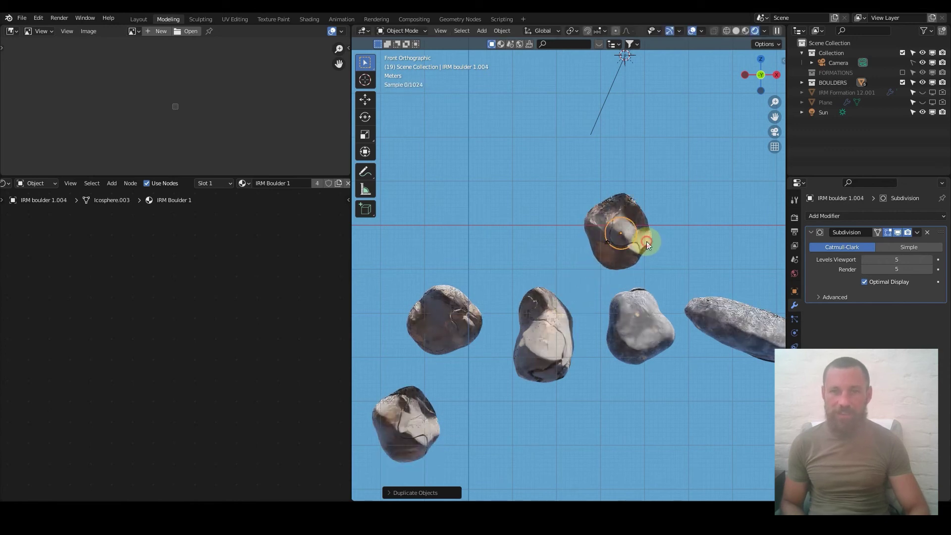
key(shift+d)
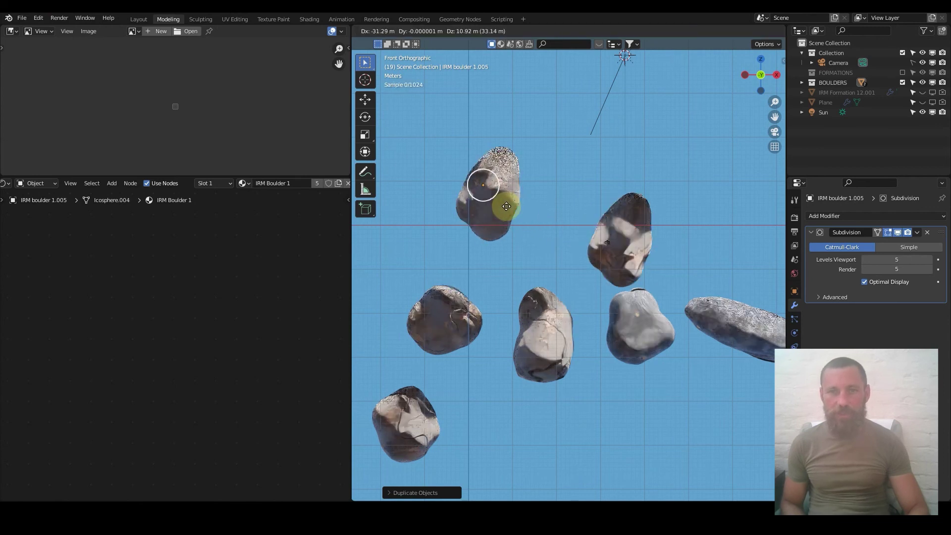
click(502, 206)
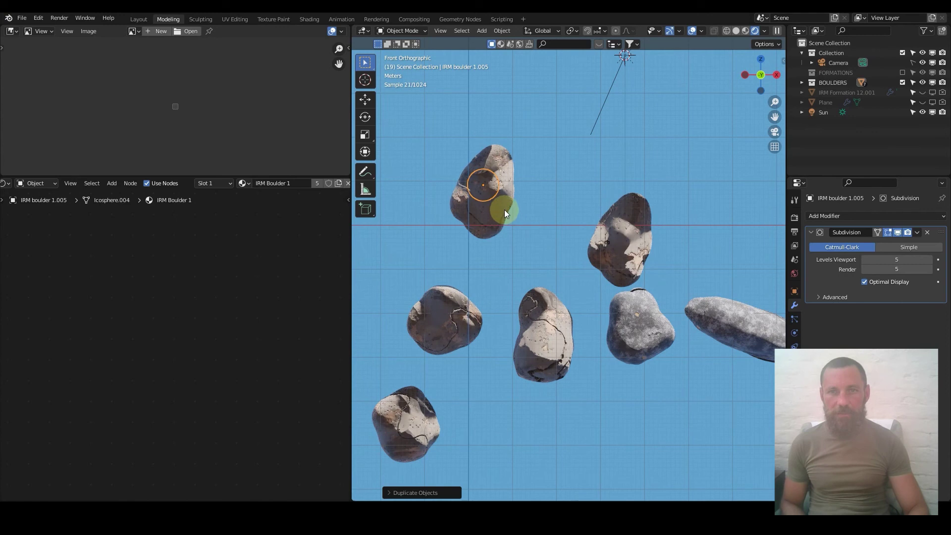
key(shift+d)
click(630, 141)
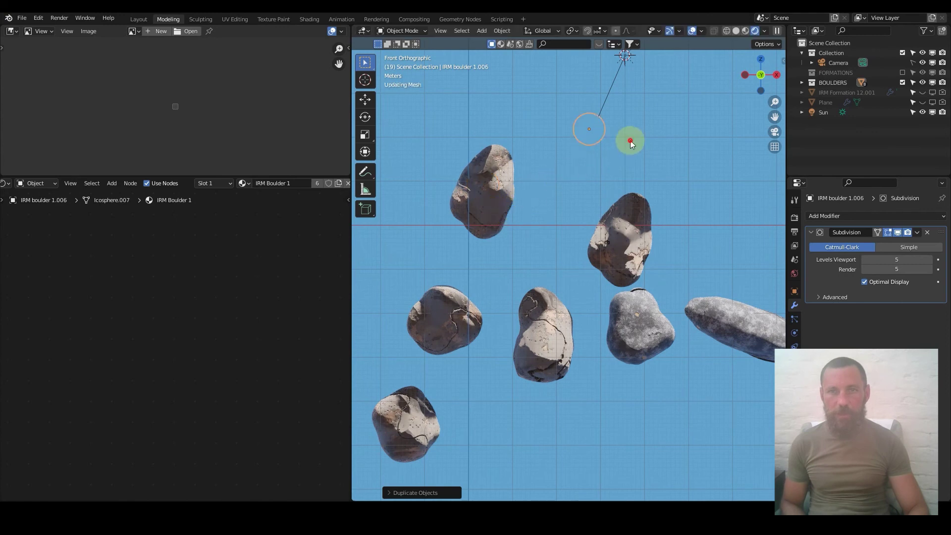
- Select the four boulder copies and delete them, then select an original boulder
click(628, 236)
shift+click(598, 145)
shift+click(487, 215)
shift+click(411, 411)
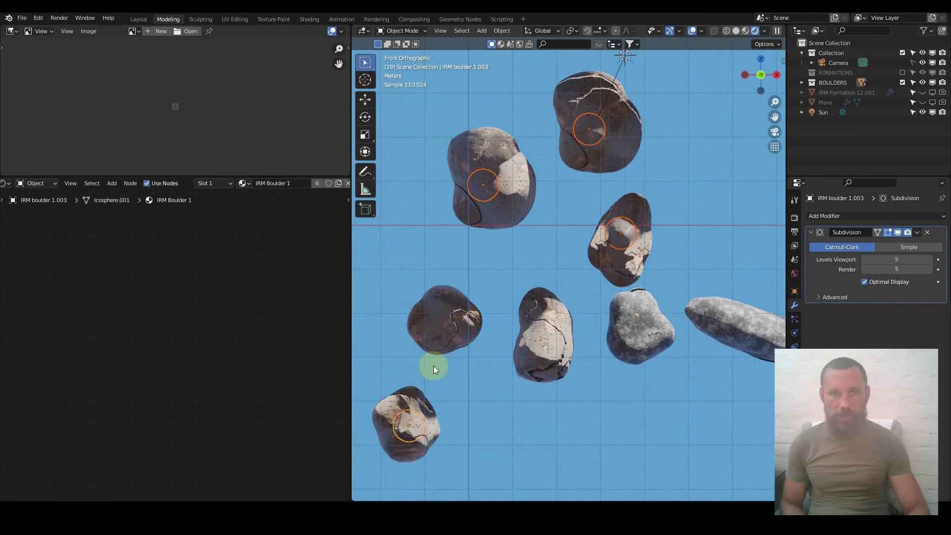
key(x)
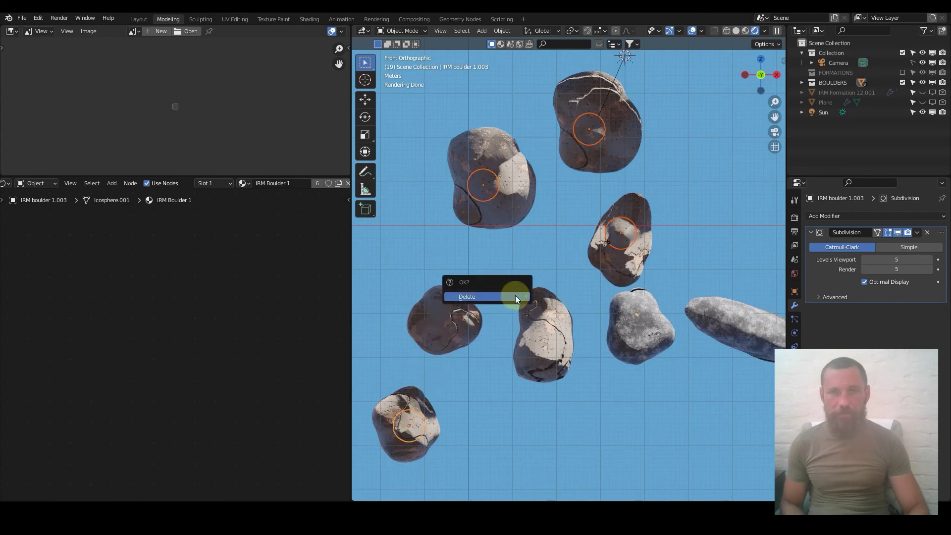
click(515, 296)
click(543, 332)
- Select the grey rounded boulder to show its IRM Boulder 2 material nodes
scroll(195, 346, up, 3)
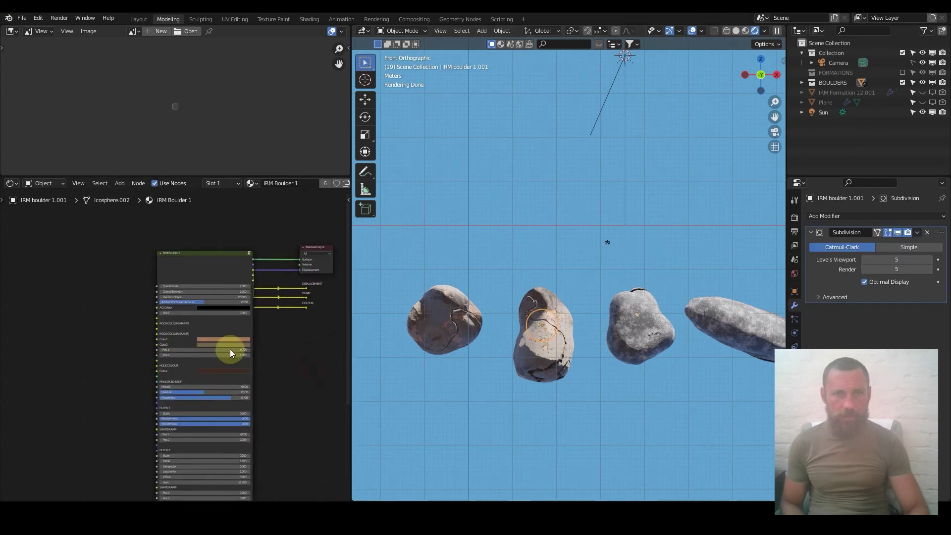
scroll(224, 334, up, 2)
scroll(241, 284, down, 2)
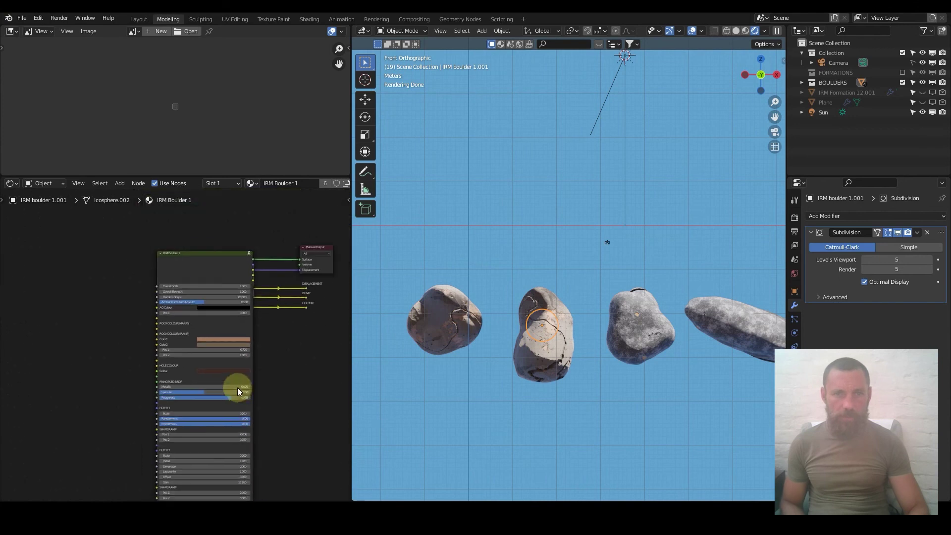
middle_drag(238, 388, 212, 338)
scroll(523, 374, up, 5)
shift+middle_drag(545, 373, 558, 263)
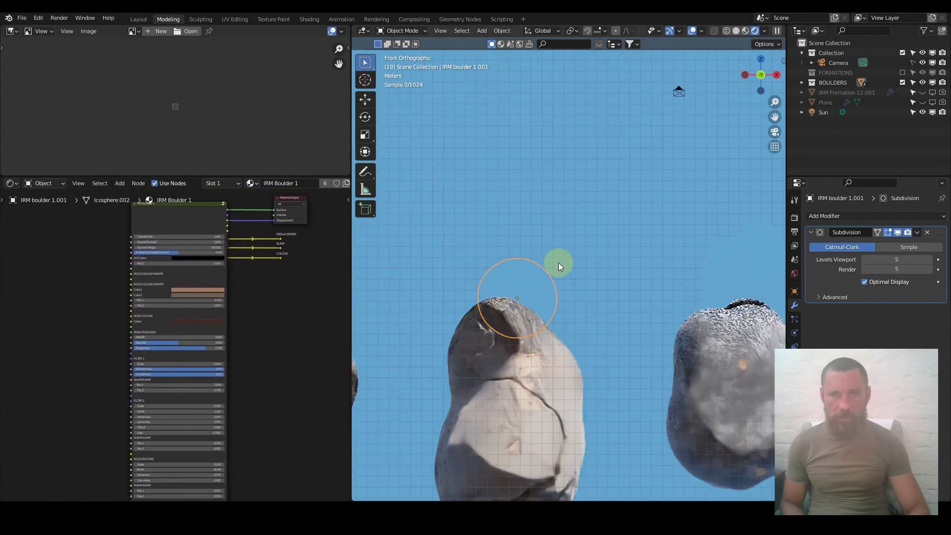
scroll(546, 338, down, 2)
scroll(540, 321, down, 2)
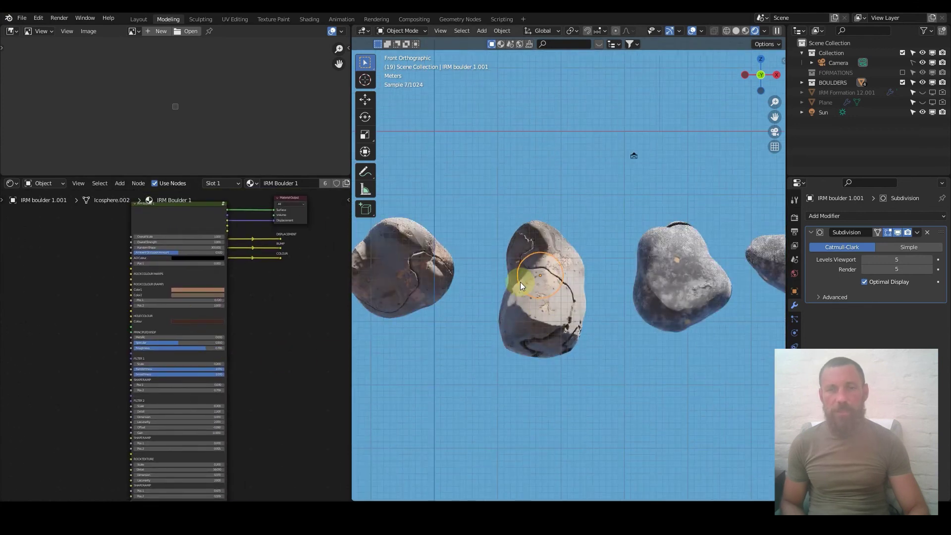
scroll(520, 281, down, 1)
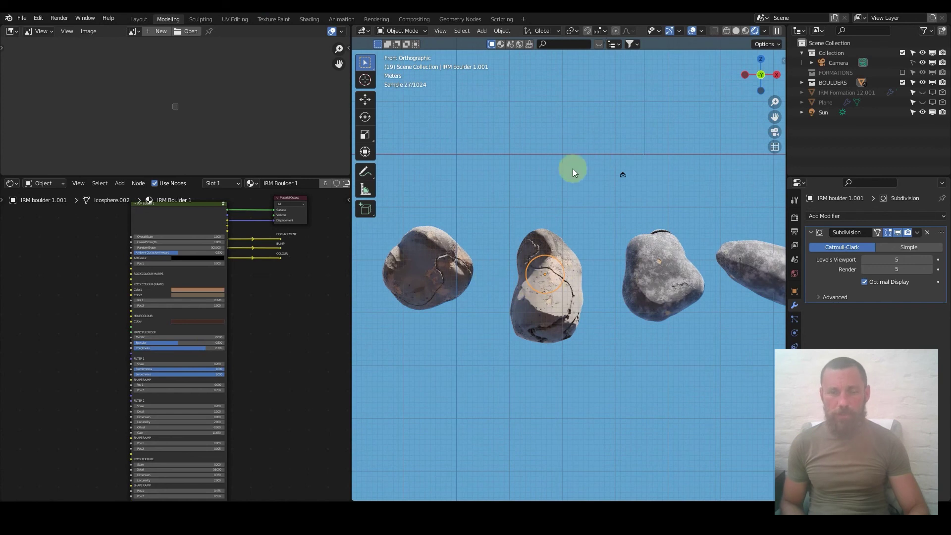
shift+middle_drag(568, 274, 469, 298)
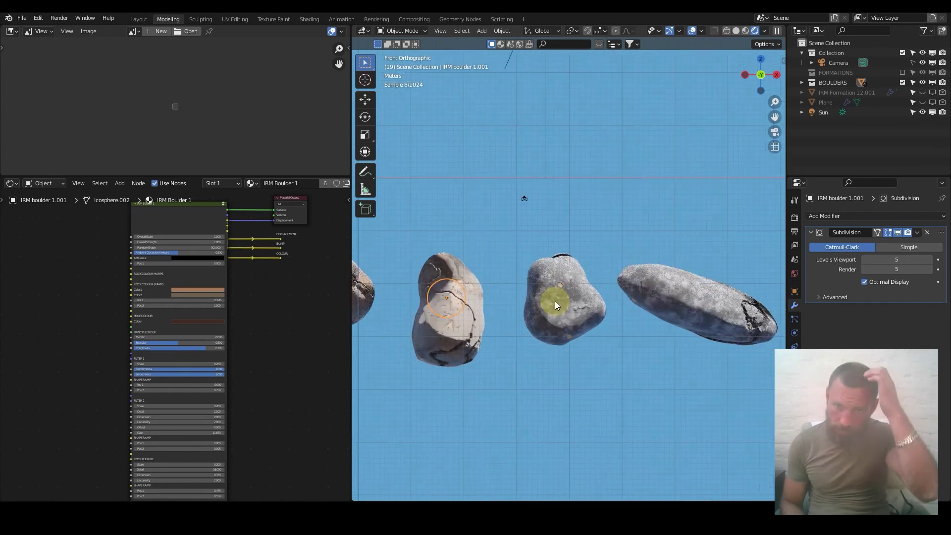
click(555, 301)
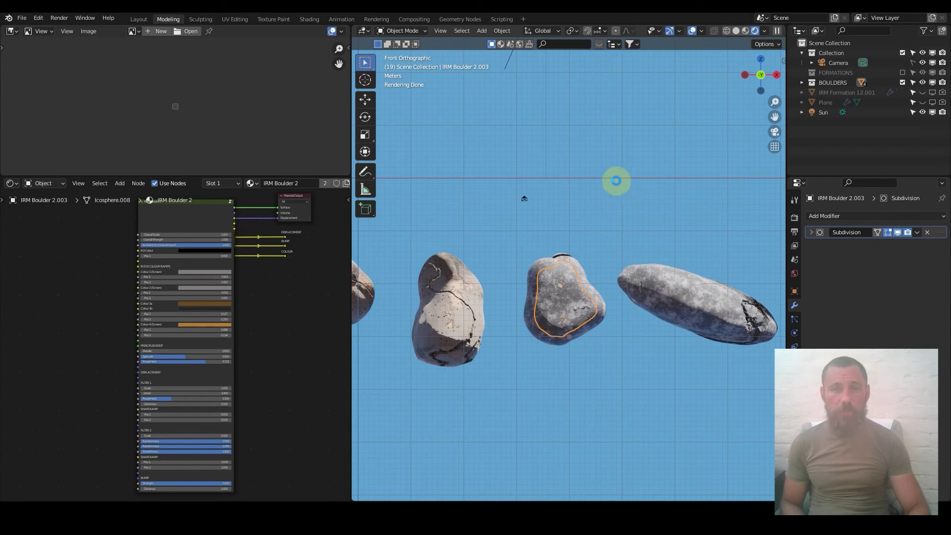
- Copy the grey boulder above the row, delete the four row boulders, and select the copy
key(shift+d)
click(611, 171)
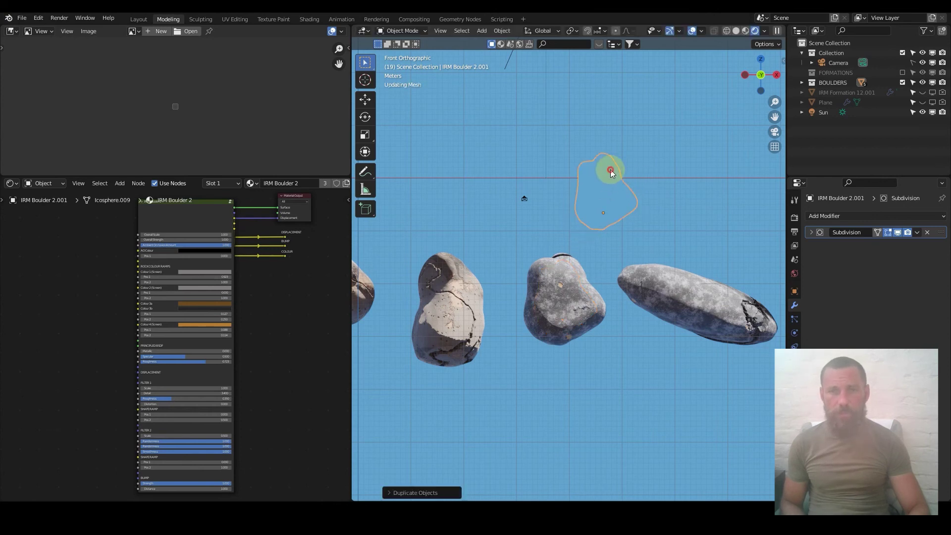
scroll(603, 365, down, 2)
drag(669, 365, 404, 292)
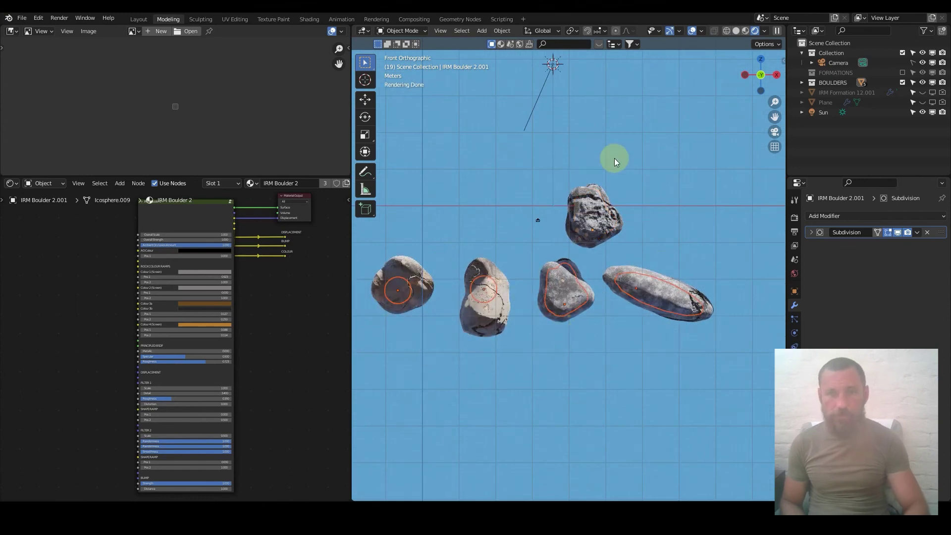
key(Delete)
scroll(634, 148, up, 3)
shift+middle_drag(634, 147, 580, 234)
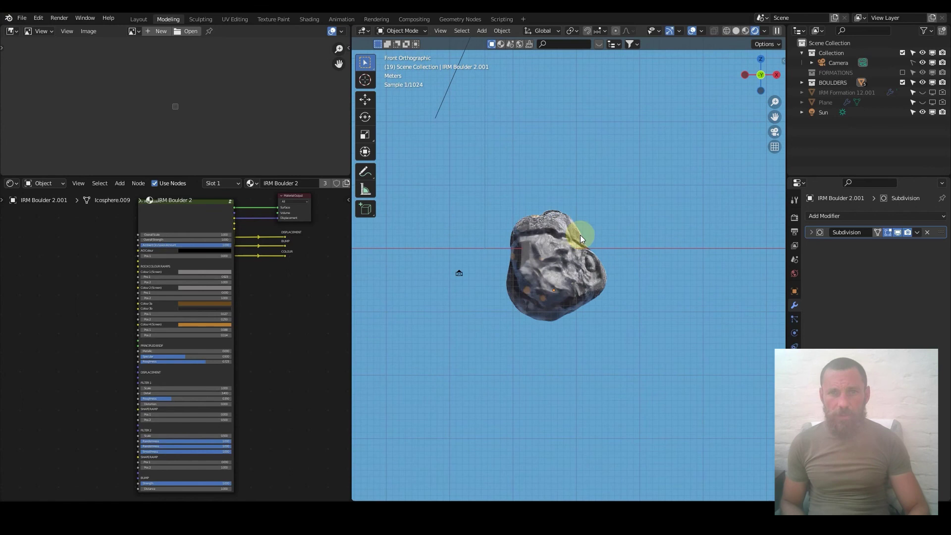
click(587, 269)
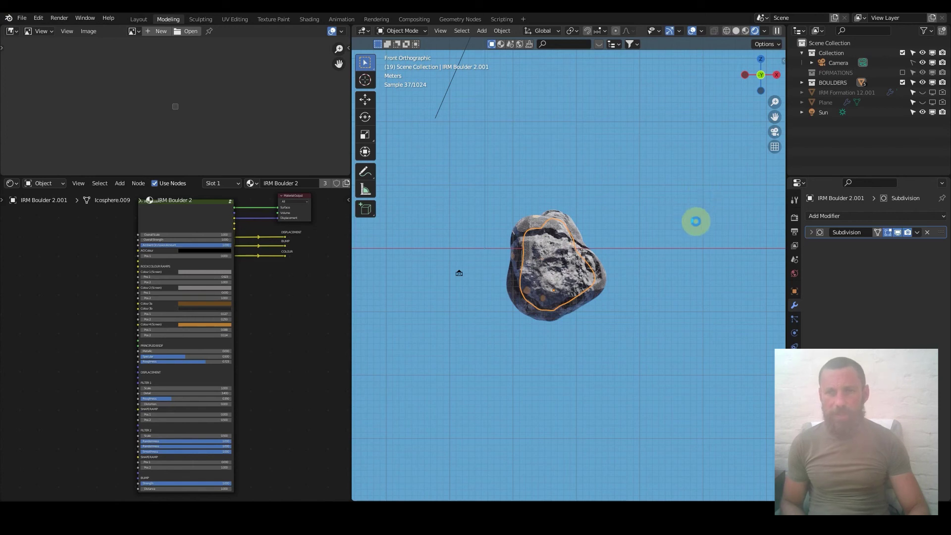
- Place a second boulder copy to the right of the first, discarding an extra copy
key(shift+d)
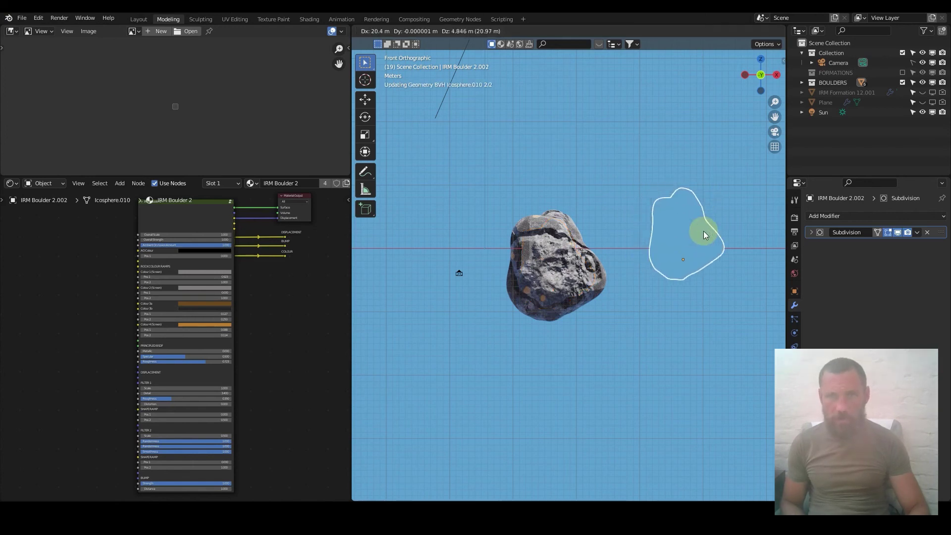
click(707, 240)
click(613, 218)
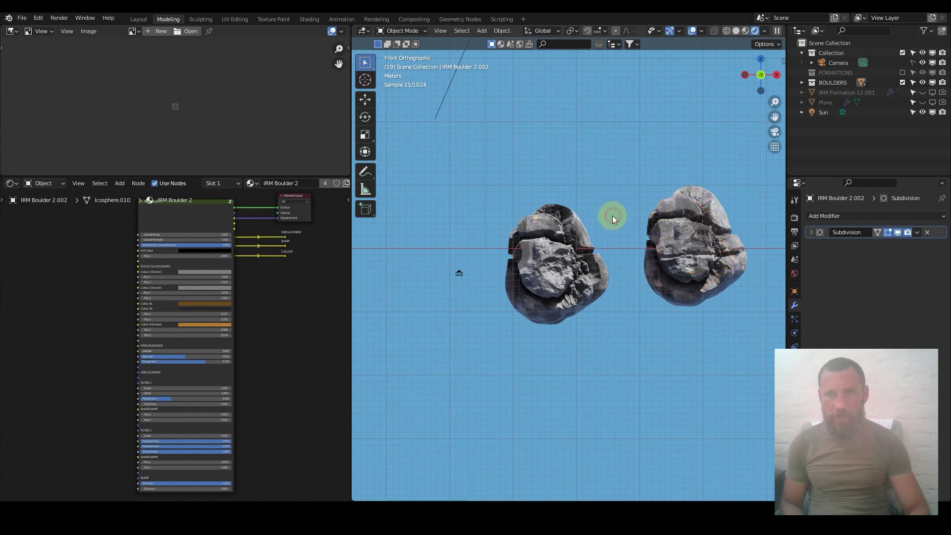
click(695, 261)
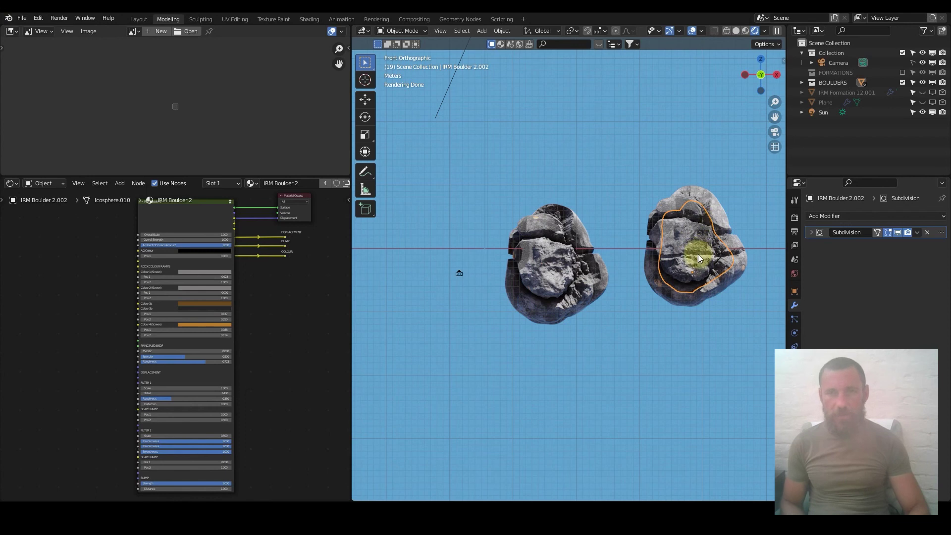
key(shift+d)
click(626, 383)
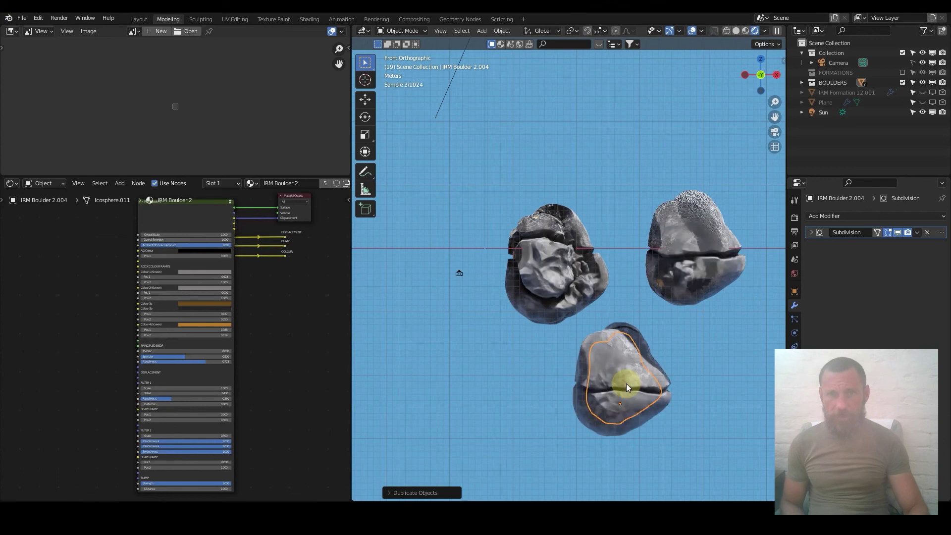
key(x)
click(626, 383)
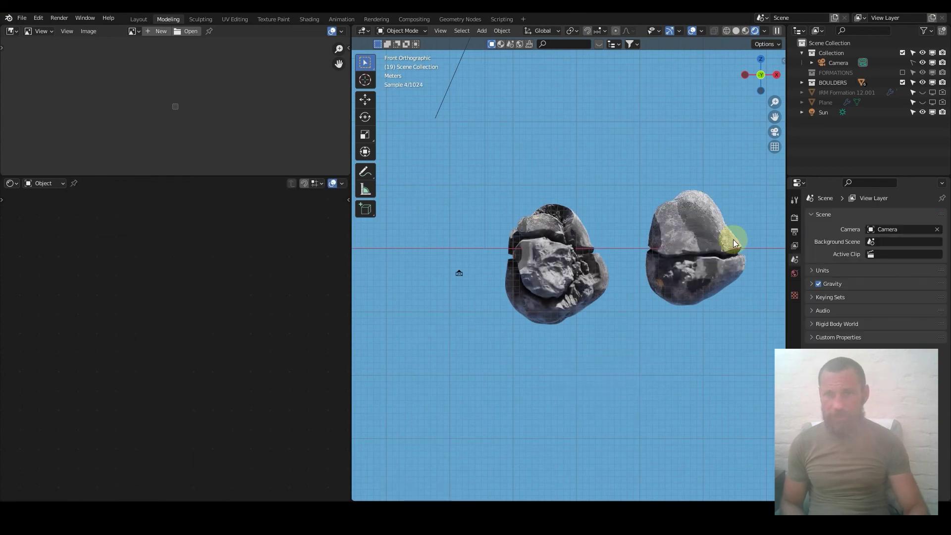
- Select the right-hand copy, turn on proportional editing, and enter Edit Mode
click(685, 251)
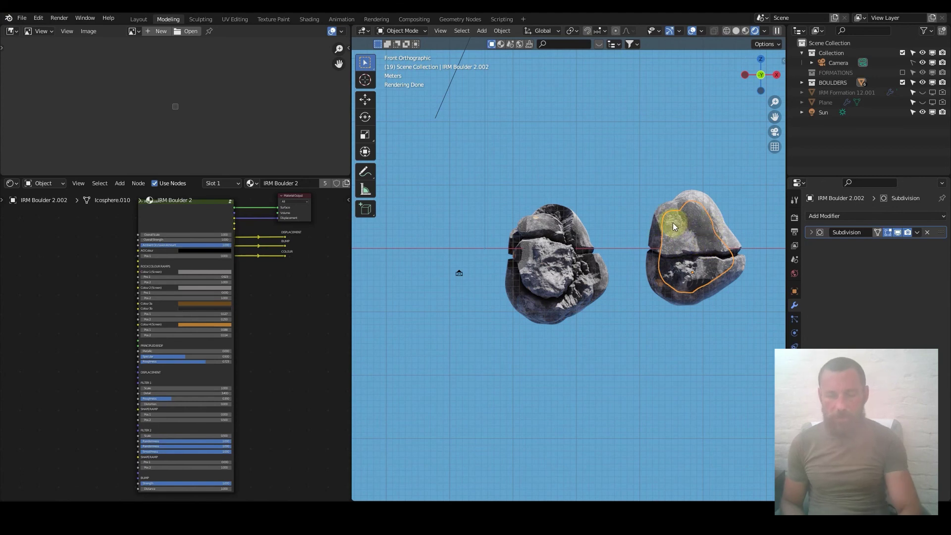
key(o)
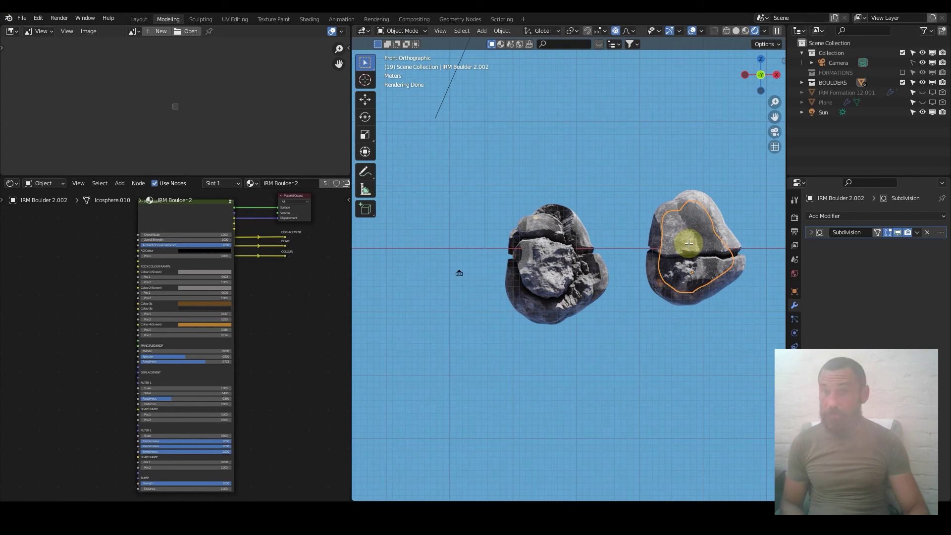
key(Tab)
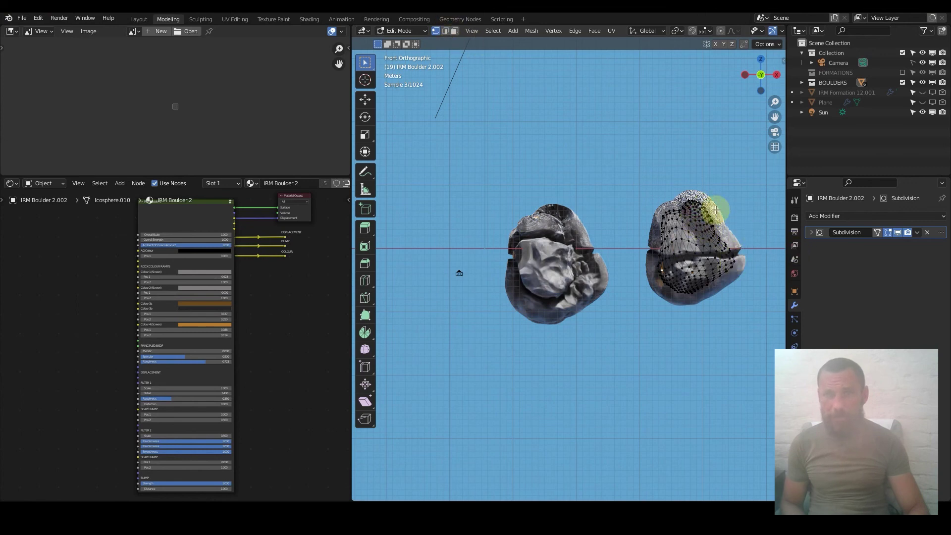
- Pull the right boulder's top vertices outward at the top-right
click(697, 232)
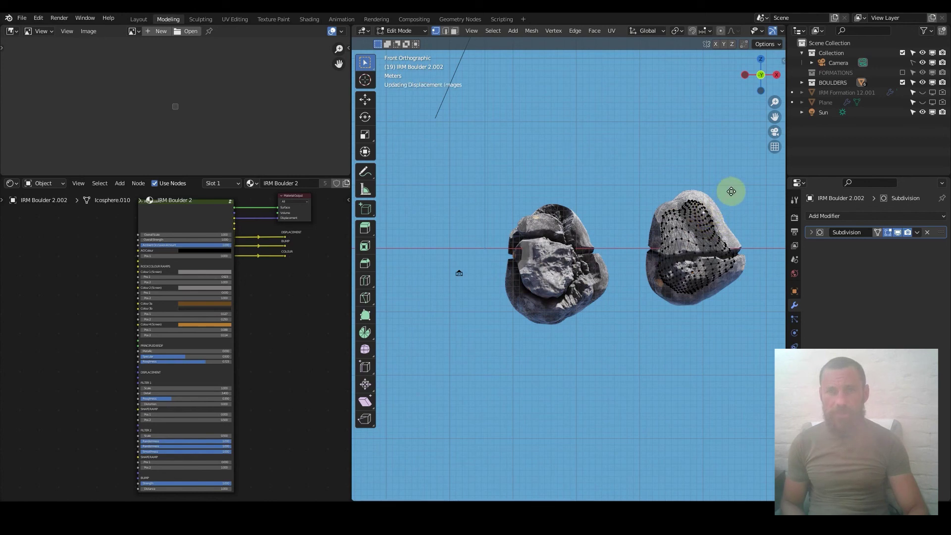
key(g)
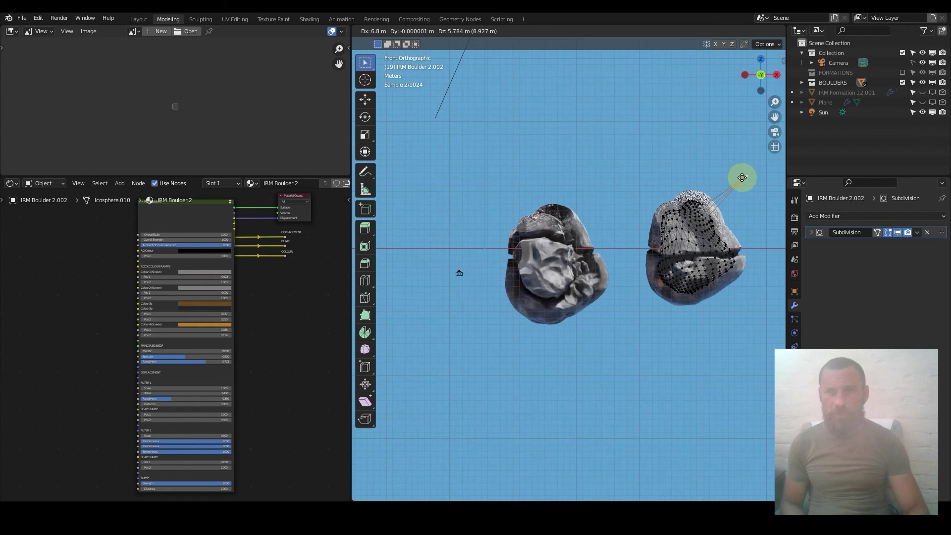
click(742, 178)
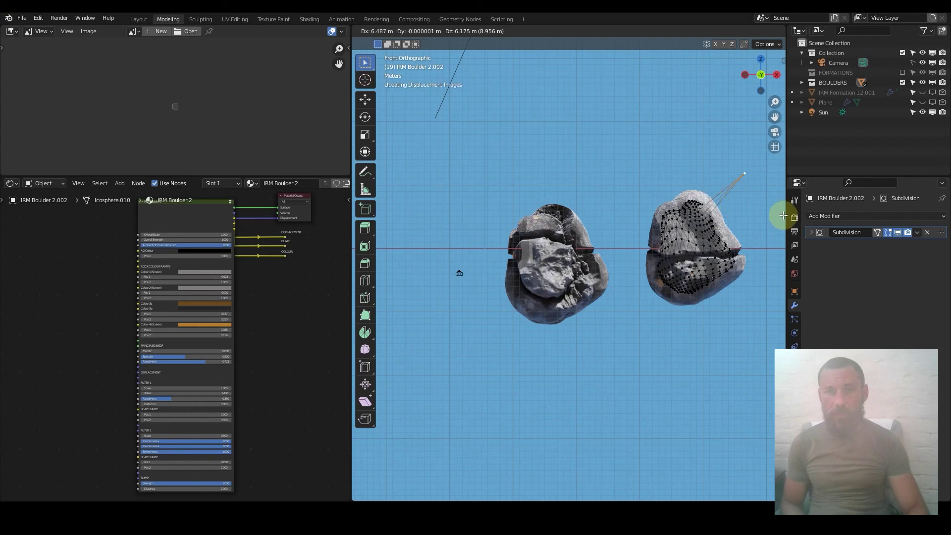
click(747, 203)
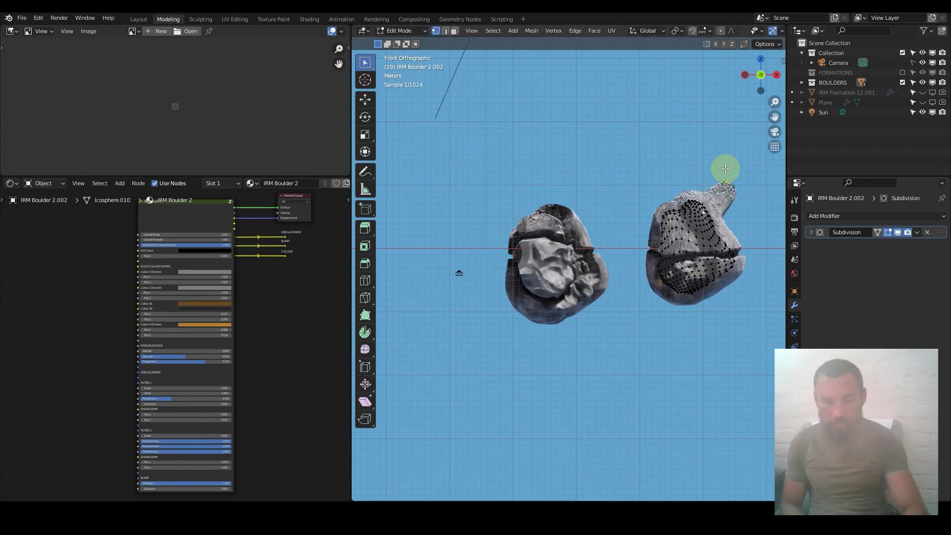
- Bulge a lower vertex out with proportional editing, then return to Object Mode
click(721, 30)
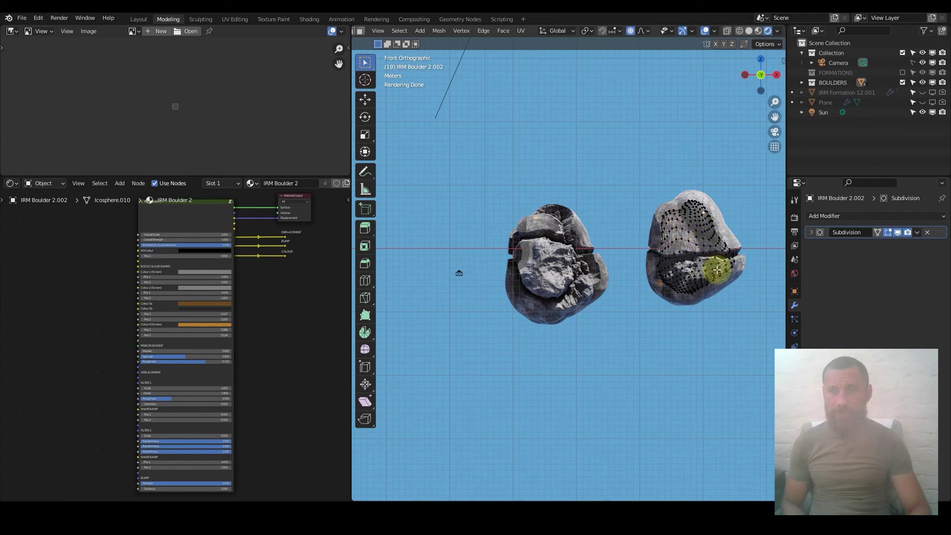
click(668, 241)
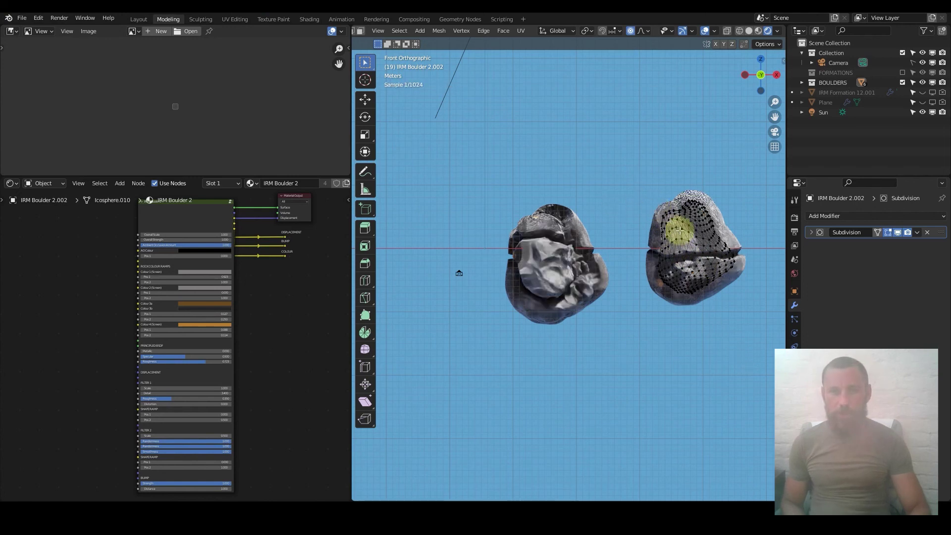
key(Tab)
click(558, 257)
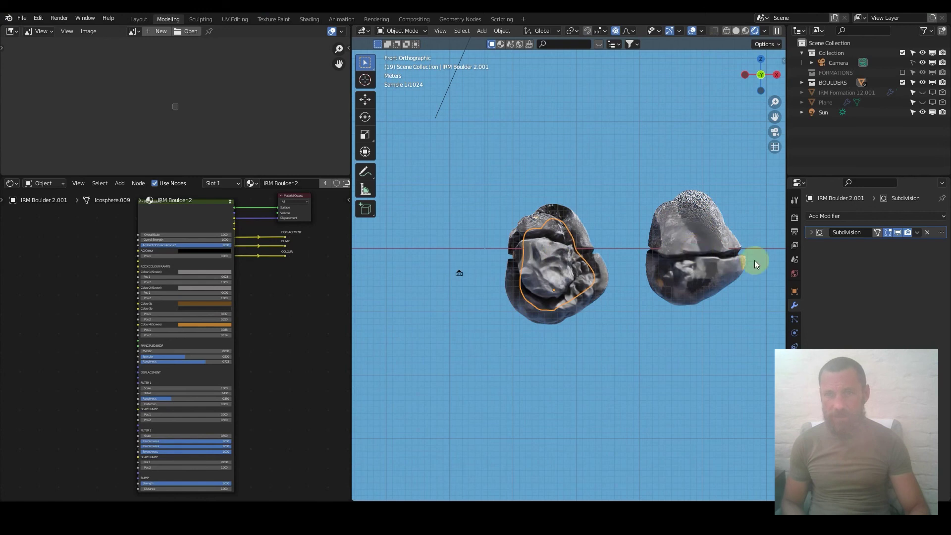
- Isolate the right boulder, set its Subdivision viewport level to 4, and enter Edit Mode
click(691, 248)
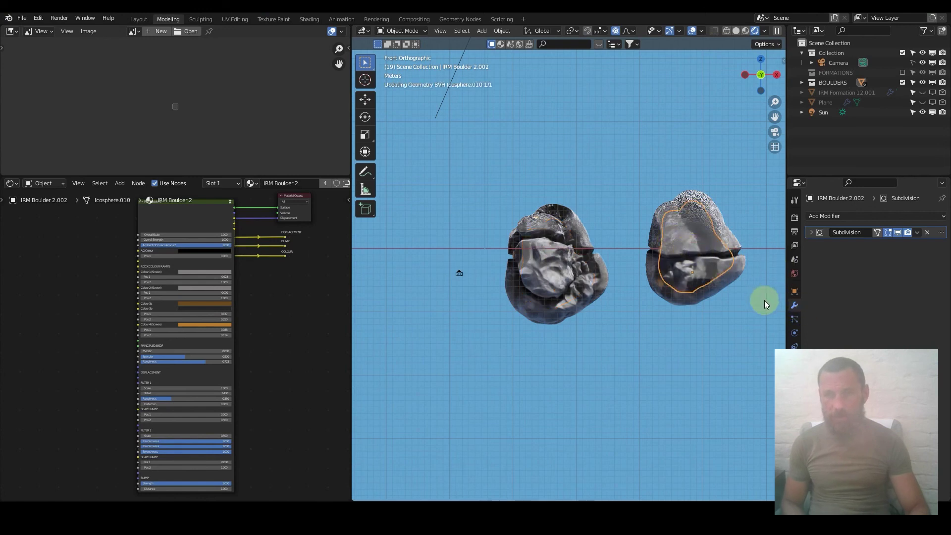
key(shift+h)
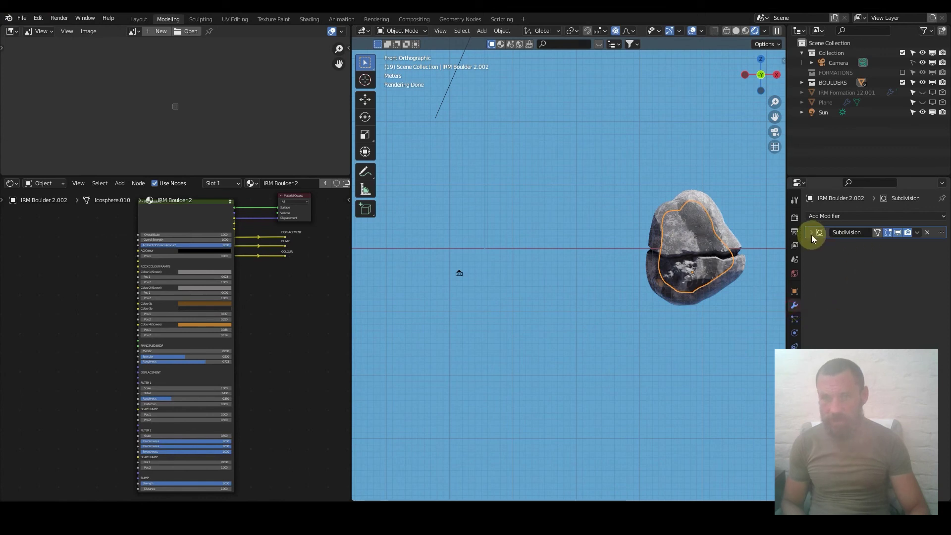
click(811, 234)
click(865, 260)
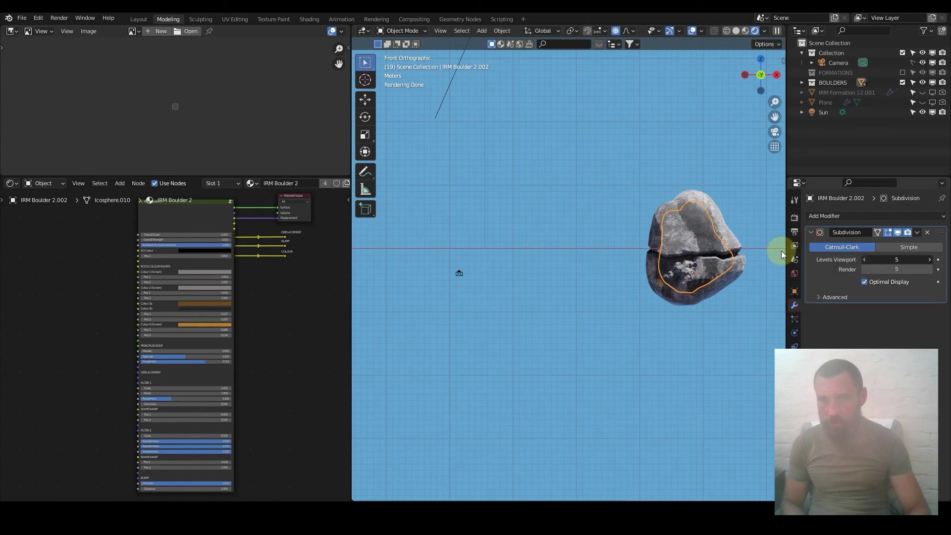
key(ctrl+4)
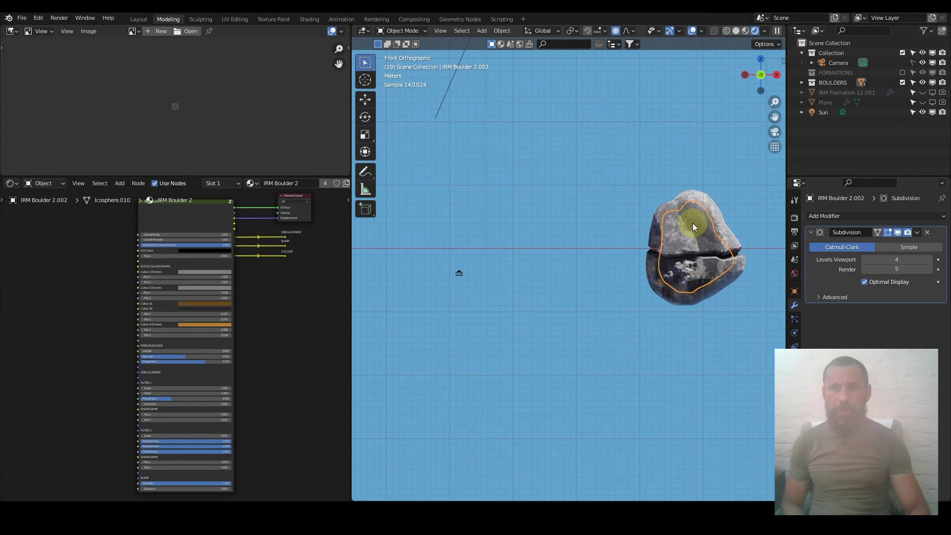
key(Tab)
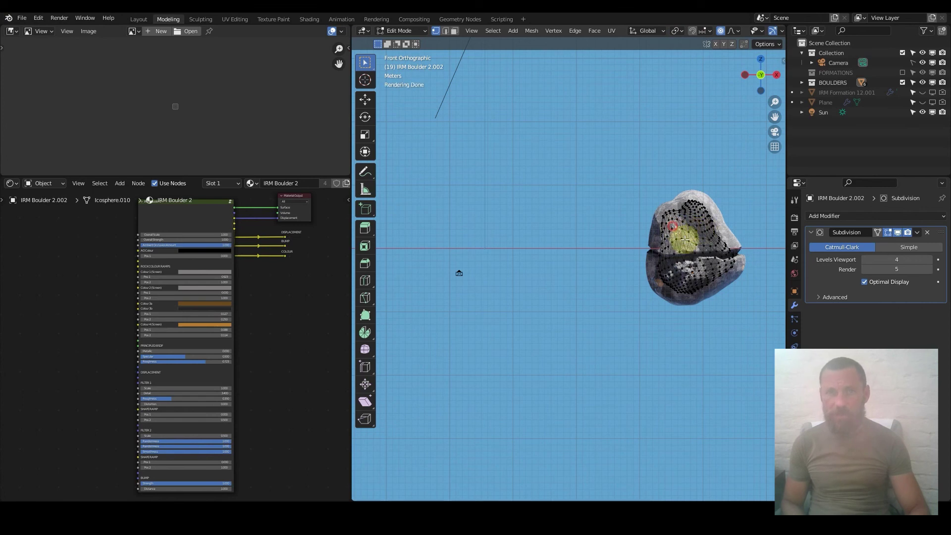
- Stretch a patch of the boulder's vertices out to the left with proportional editing
drag(688, 242, 690, 243)
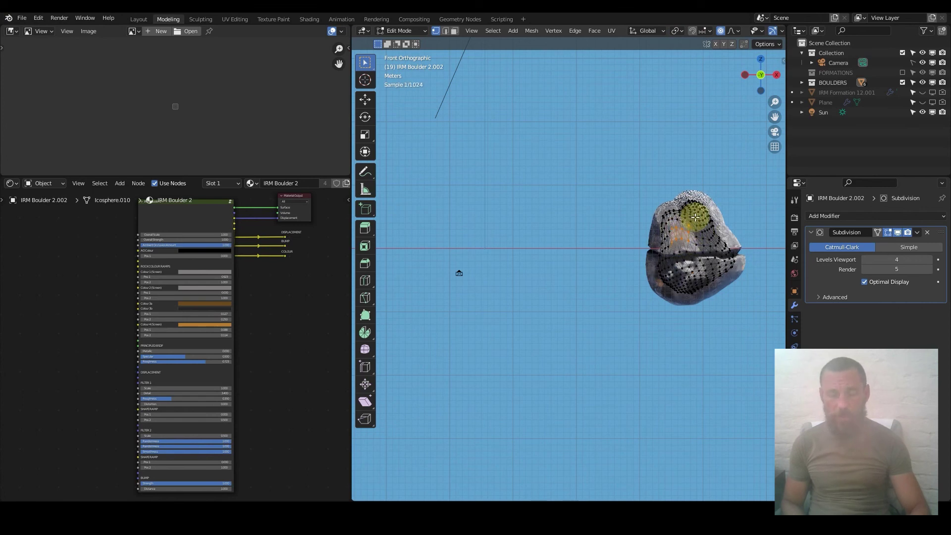
key(g)
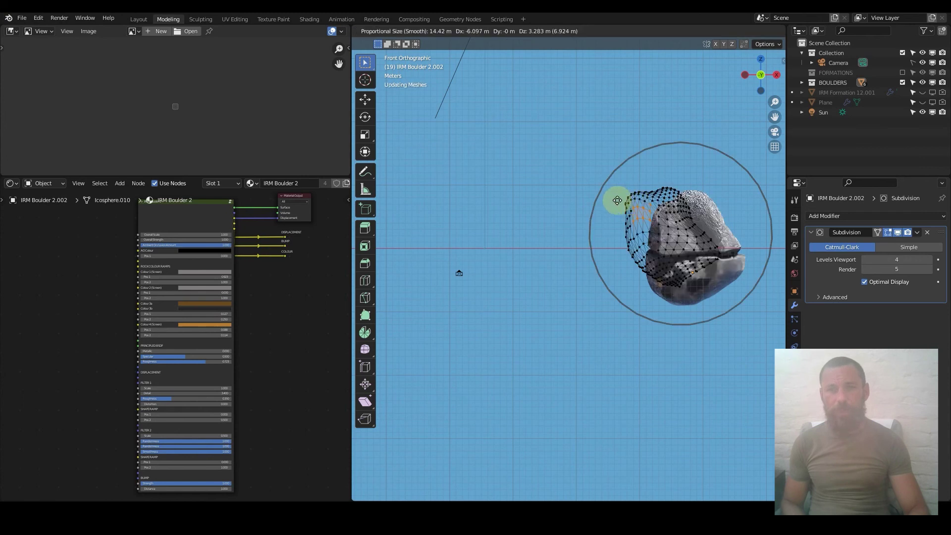
scroll(617, 201, down, 1)
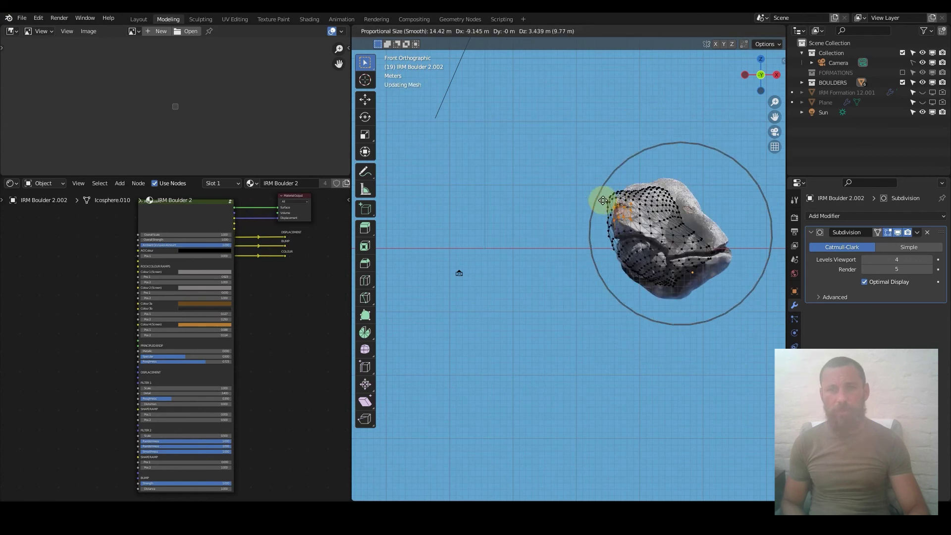
scroll(604, 199, up, 8)
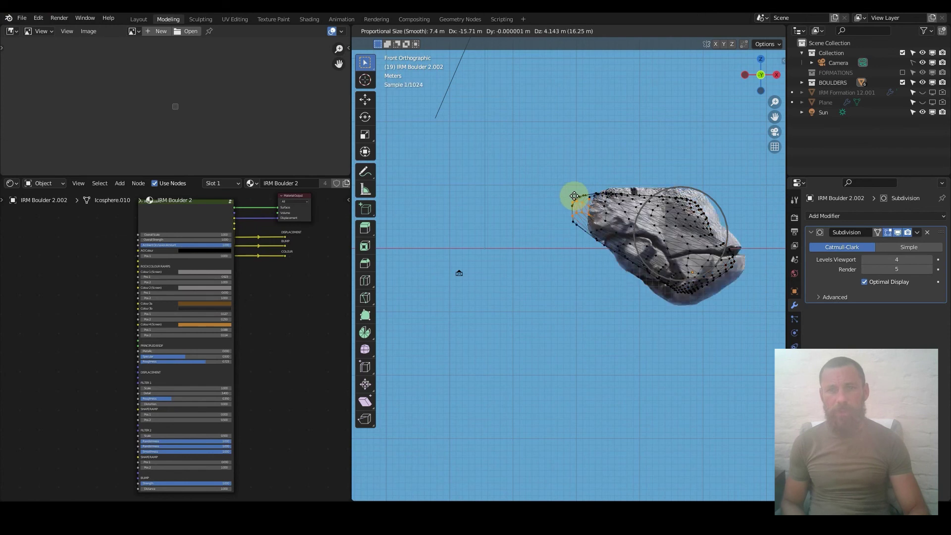
click(574, 196)
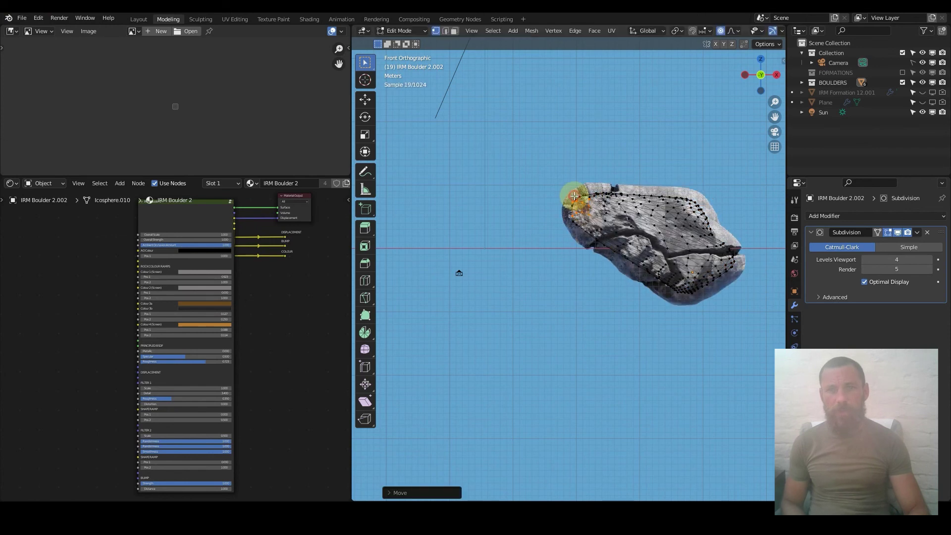
- Pull the boulder's top vertex up into a tall rounded peak
click(702, 215)
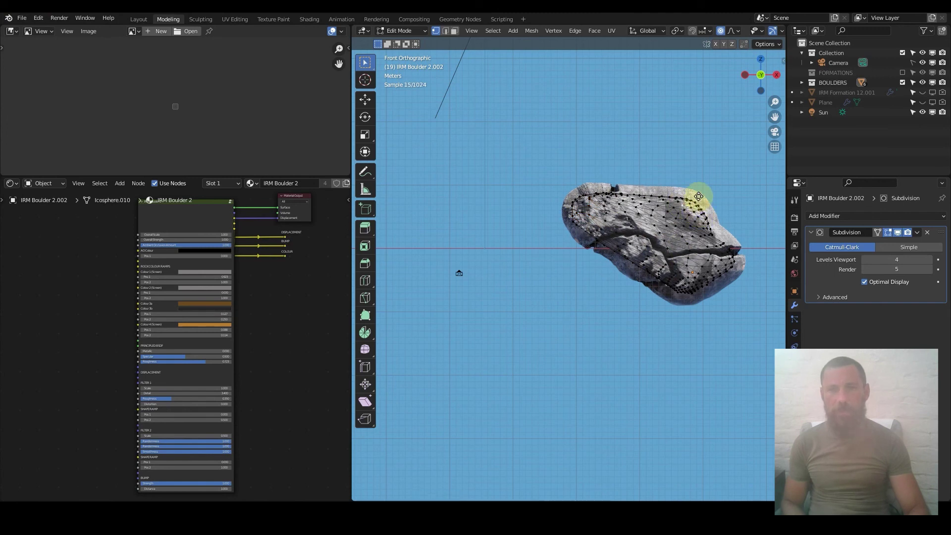
drag(699, 186, 700, 159)
scroll(697, 164, down, 2)
scroll(703, 149, down, 3)
scroll(711, 134, down, 5)
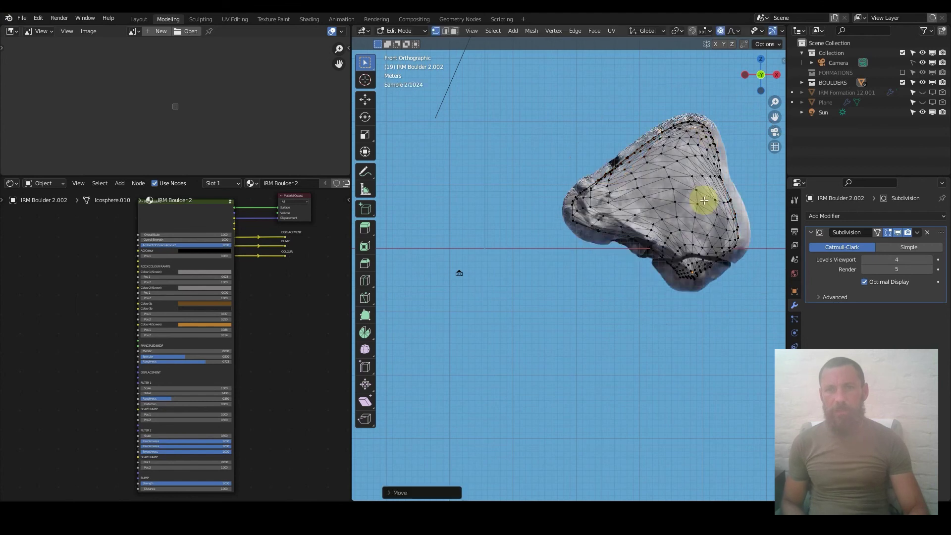
key(Tab)
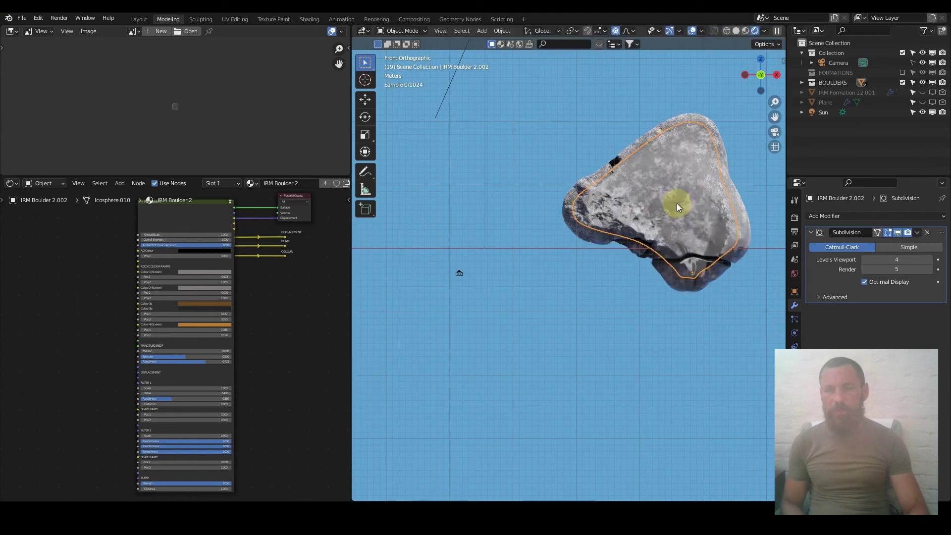
middle_drag(678, 185, 628, 183)
key(KP_1)
scroll(652, 209, down, 6)
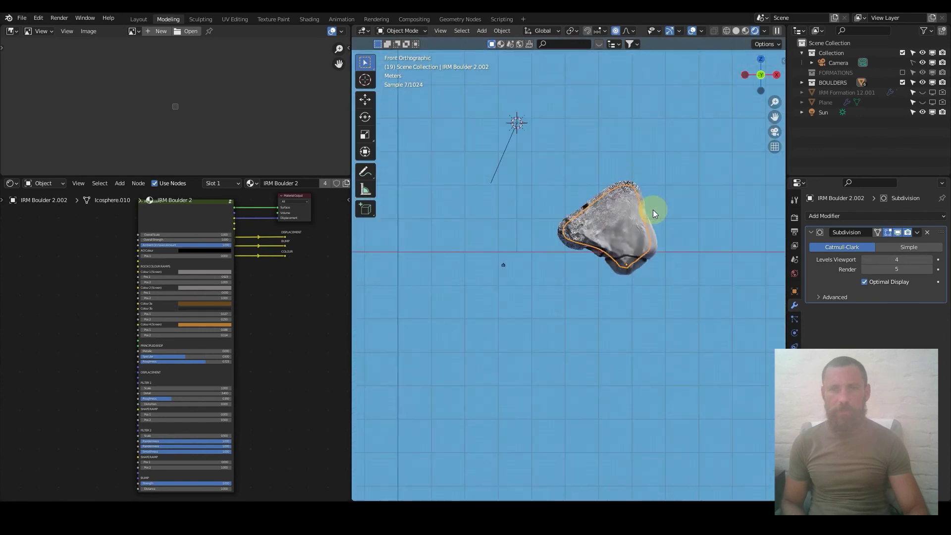
scroll(590, 230, up, 5)
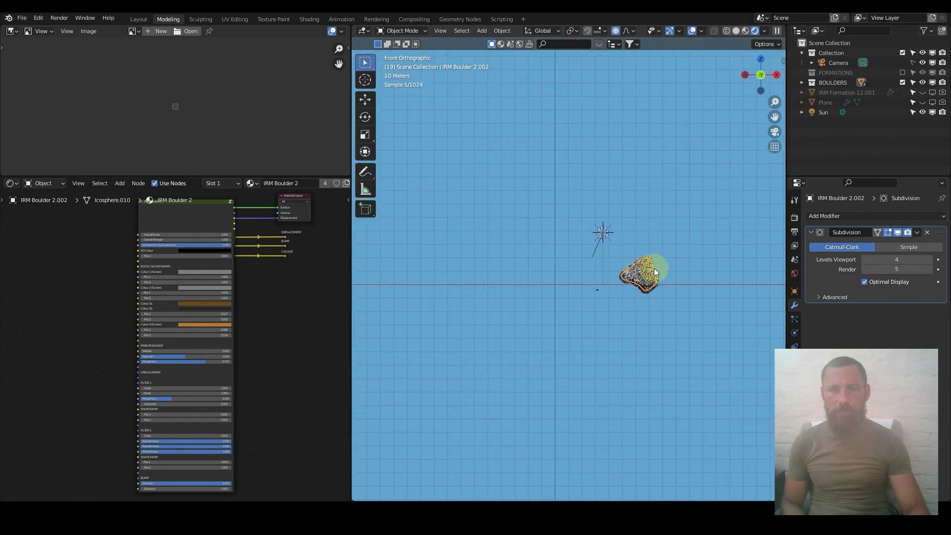
middle_drag(577, 237, 661, 225)
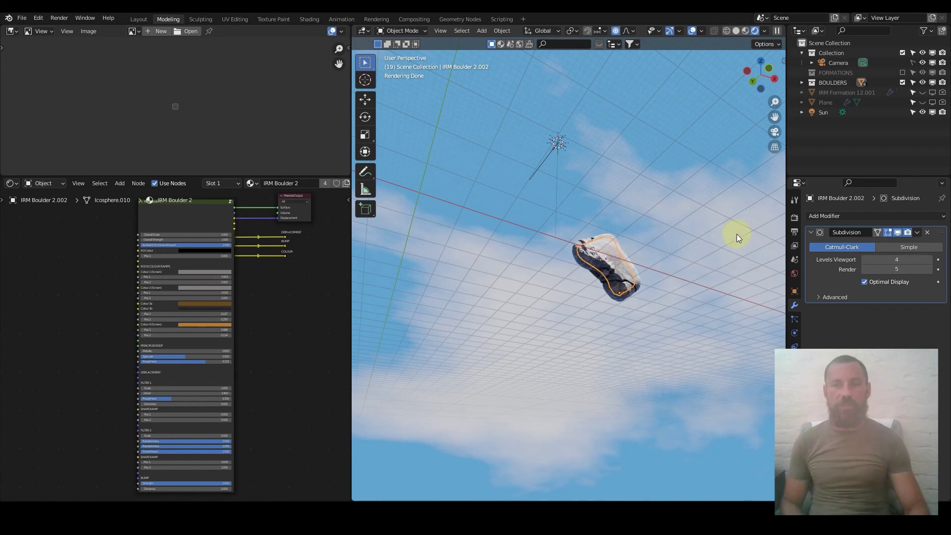
click(281, 298)
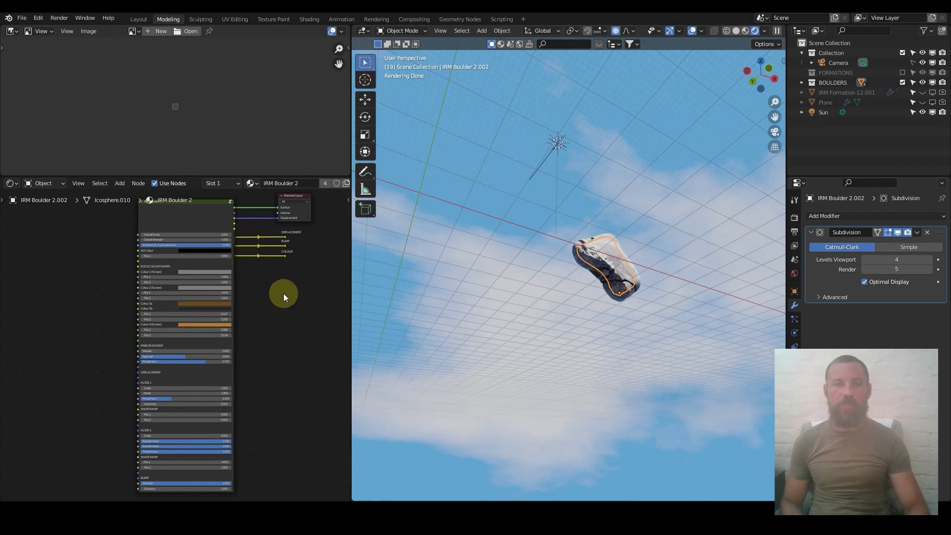
scroll(237, 260, down, 3)
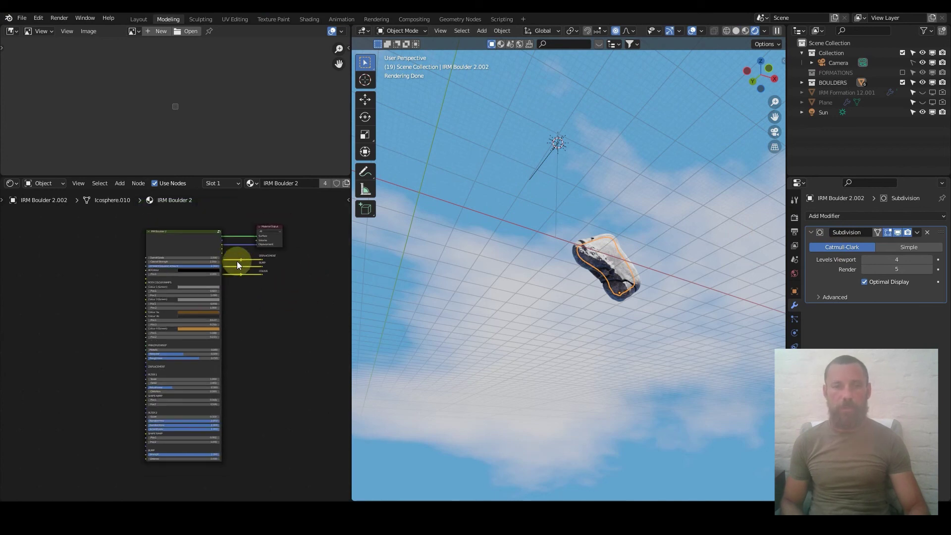
scroll(267, 297, up, 1)
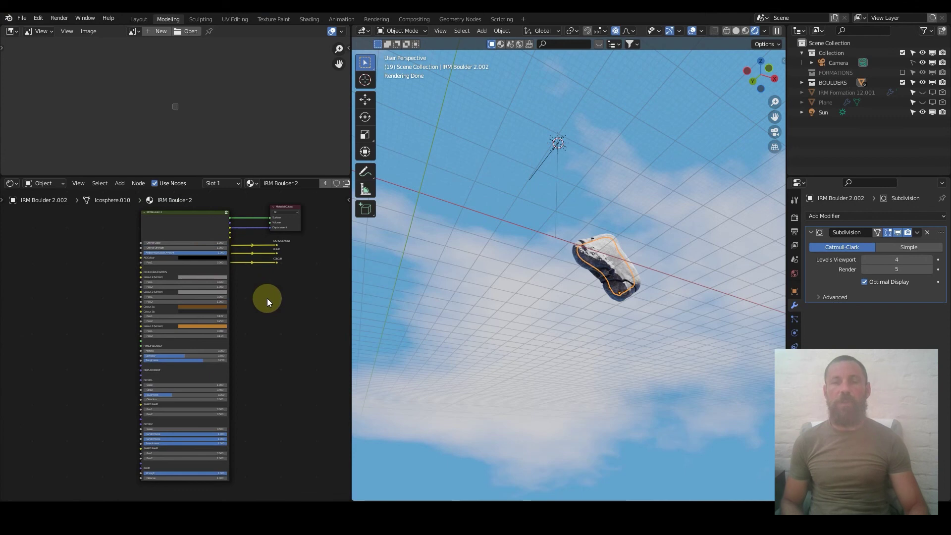